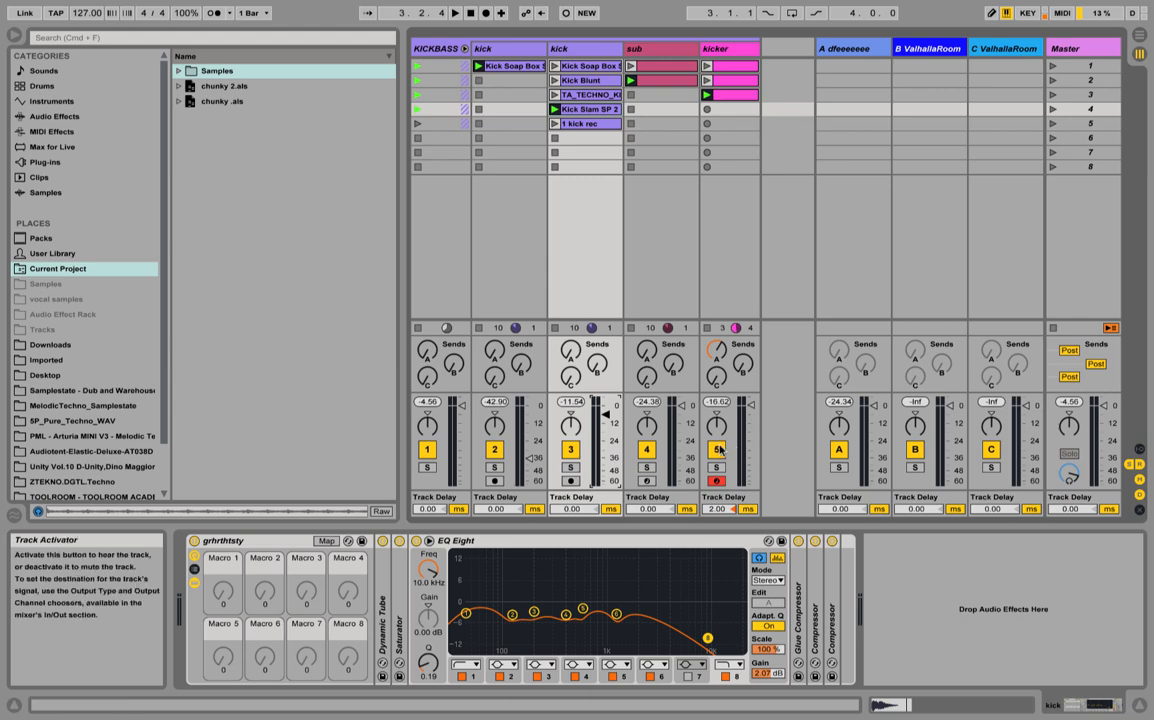
Look through the device chains of the kicker, sub and second kick tracks
left_click(731, 50)
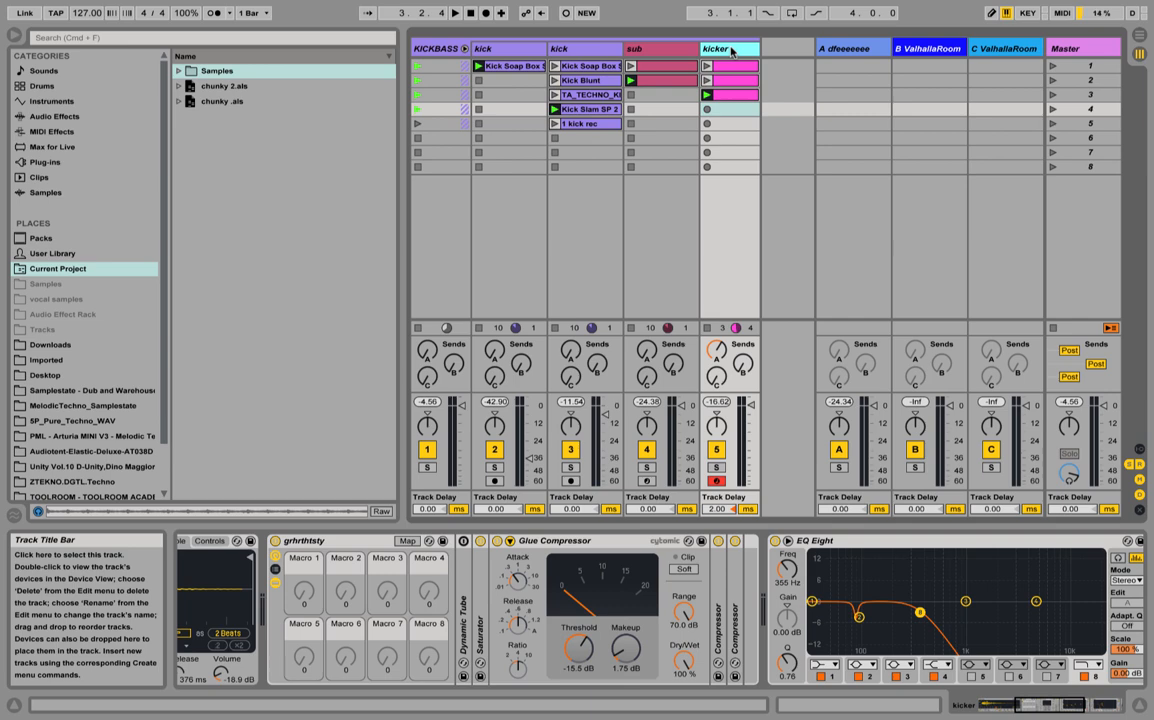
left_click(648, 52)
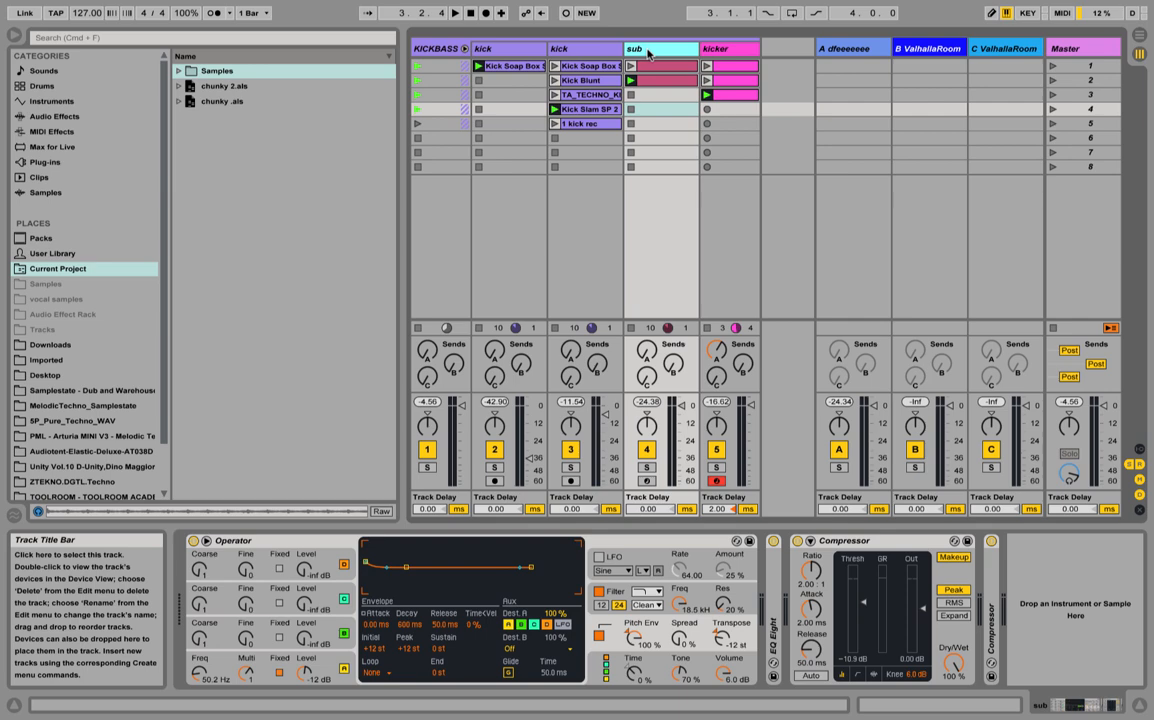
left_click(592, 52)
left_click(728, 49)
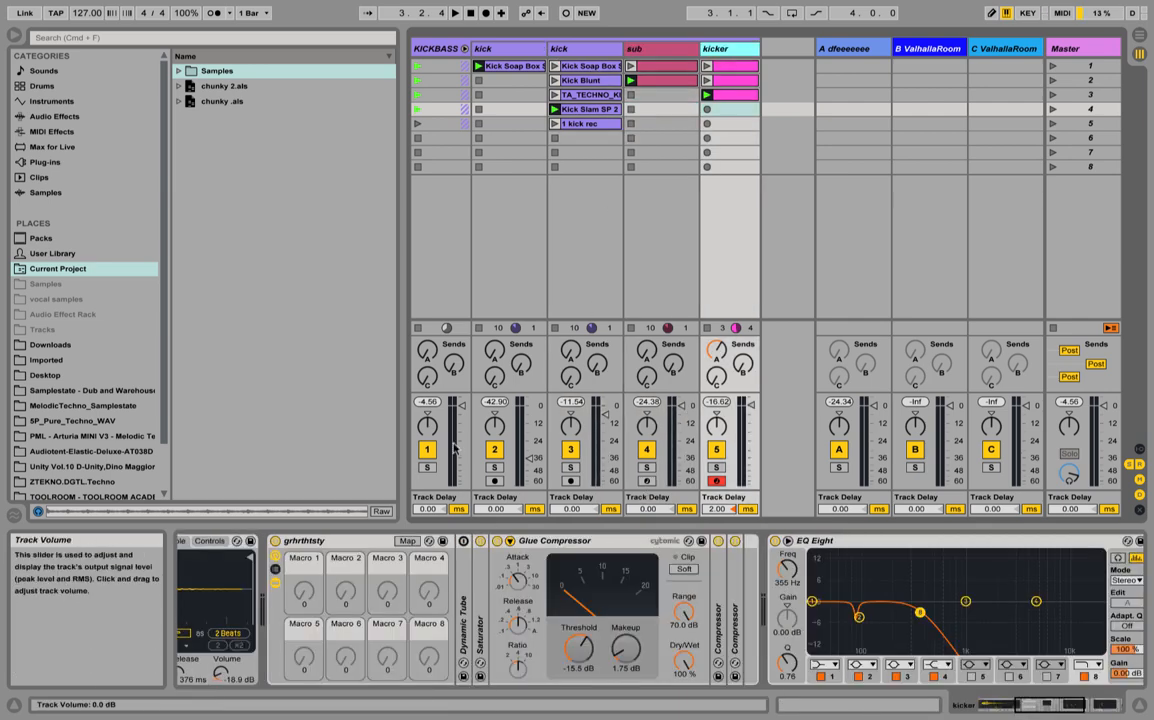
Play the kick and bass loop, and examine the MIDI notes of the kicker clip in scene 3
key("space")
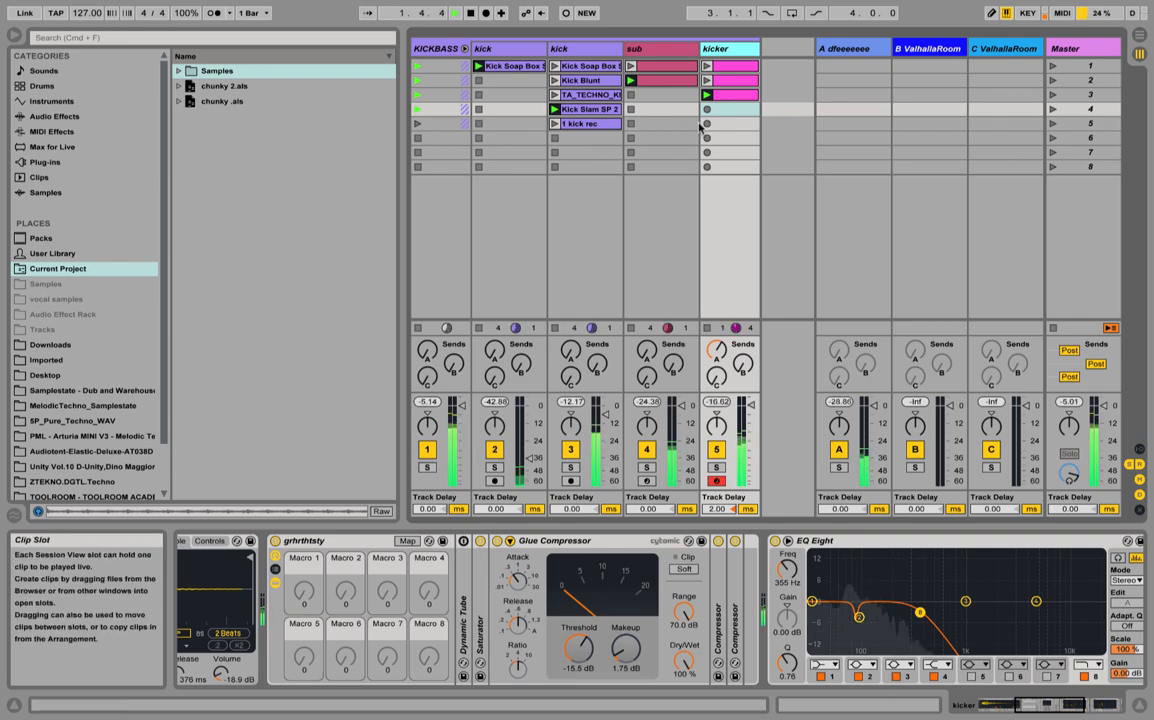
left_click(727, 96)
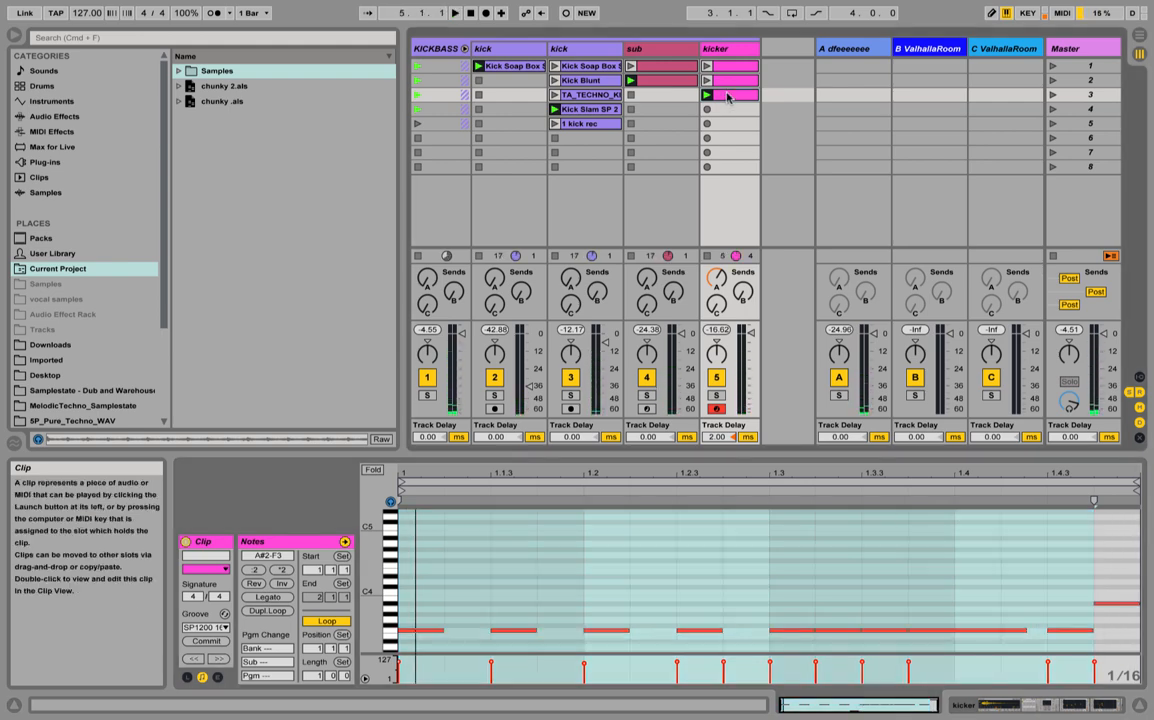
left_click(784, 127)
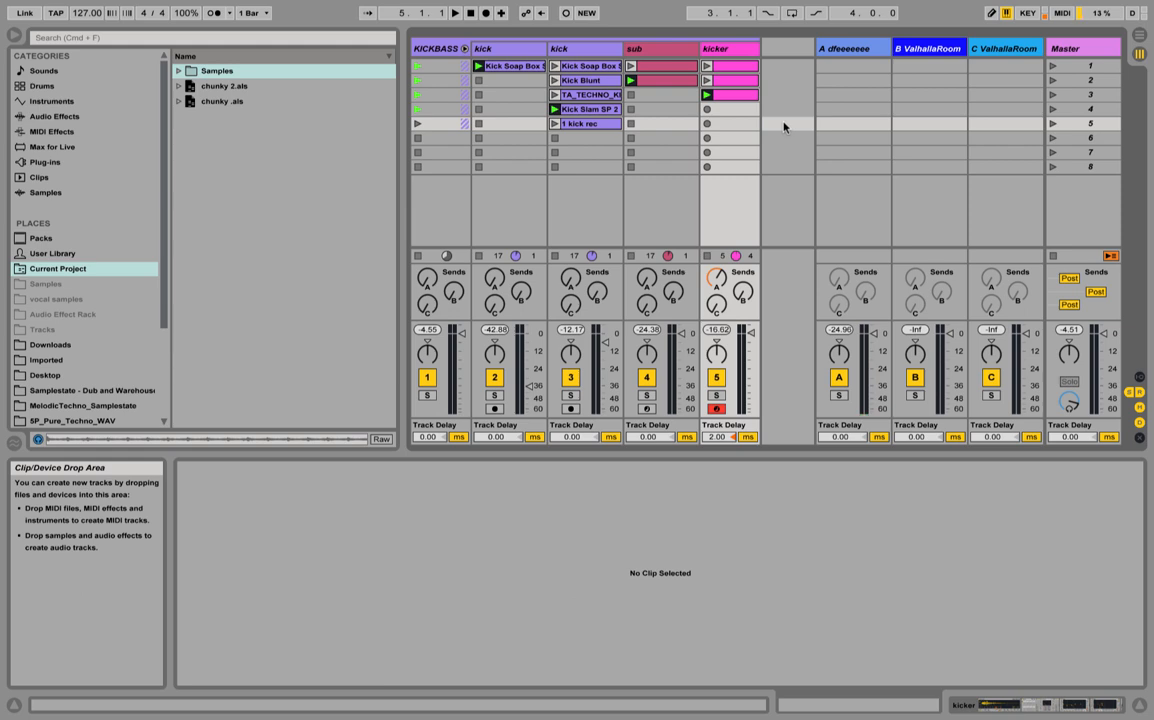
Solo the first kick track and listen to it while examining its EQ Eight, Dynamic Tube and Glue Compressor
left_click(514, 55)
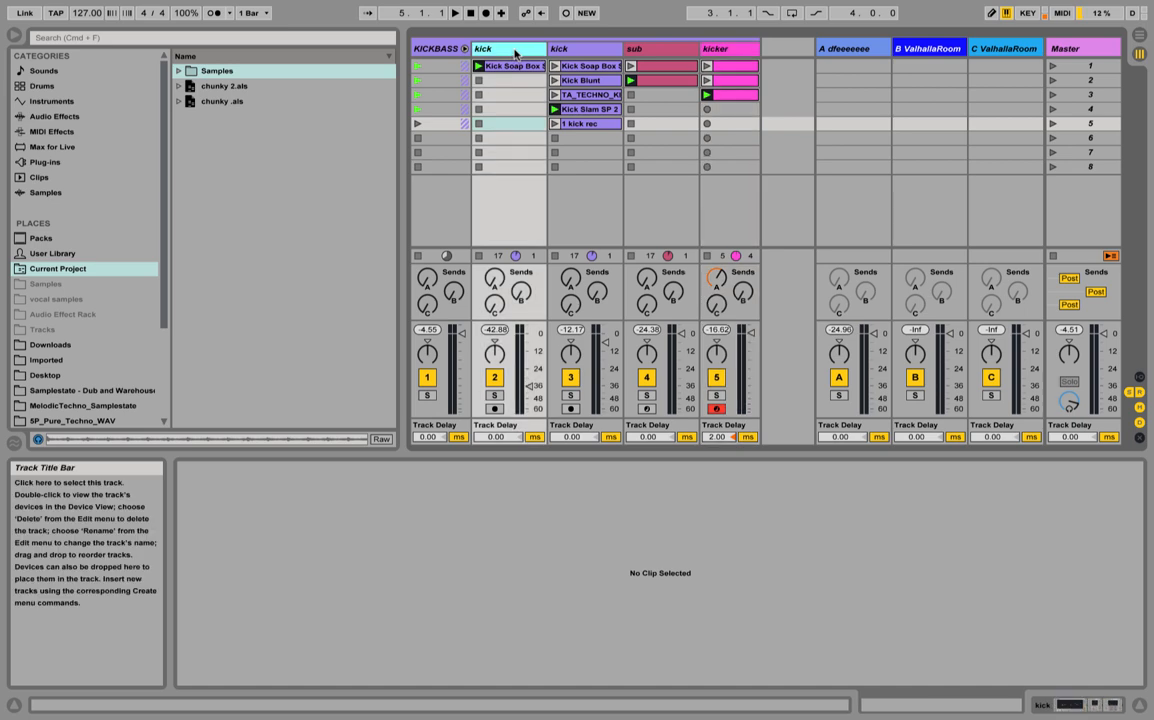
left_click(577, 52)
left_click(529, 49)
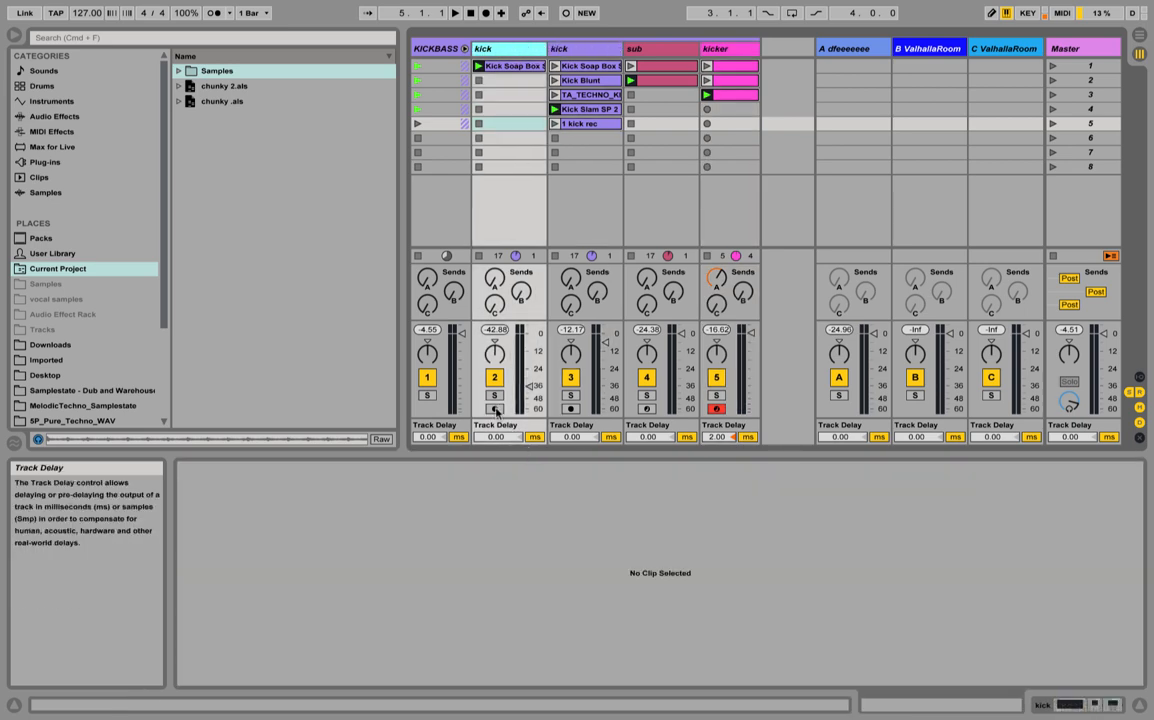
left_click(495, 399)
key("space")
double_click(487, 50)
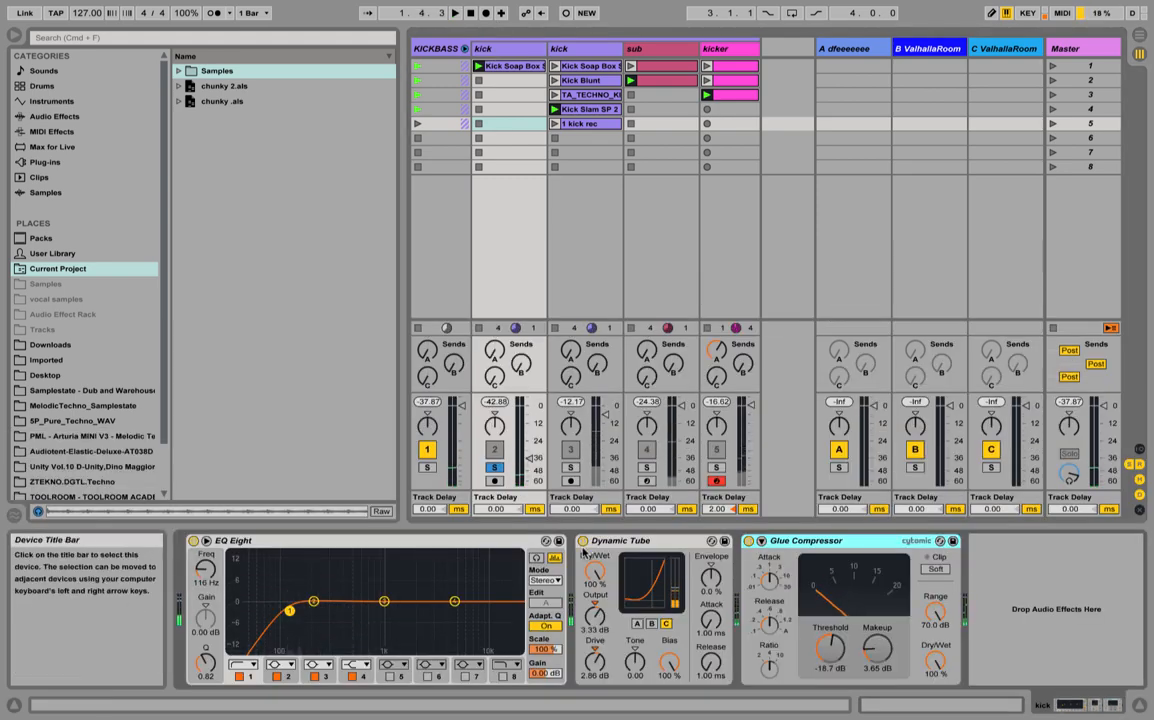
left_click(582, 541)
left_click(582, 541)
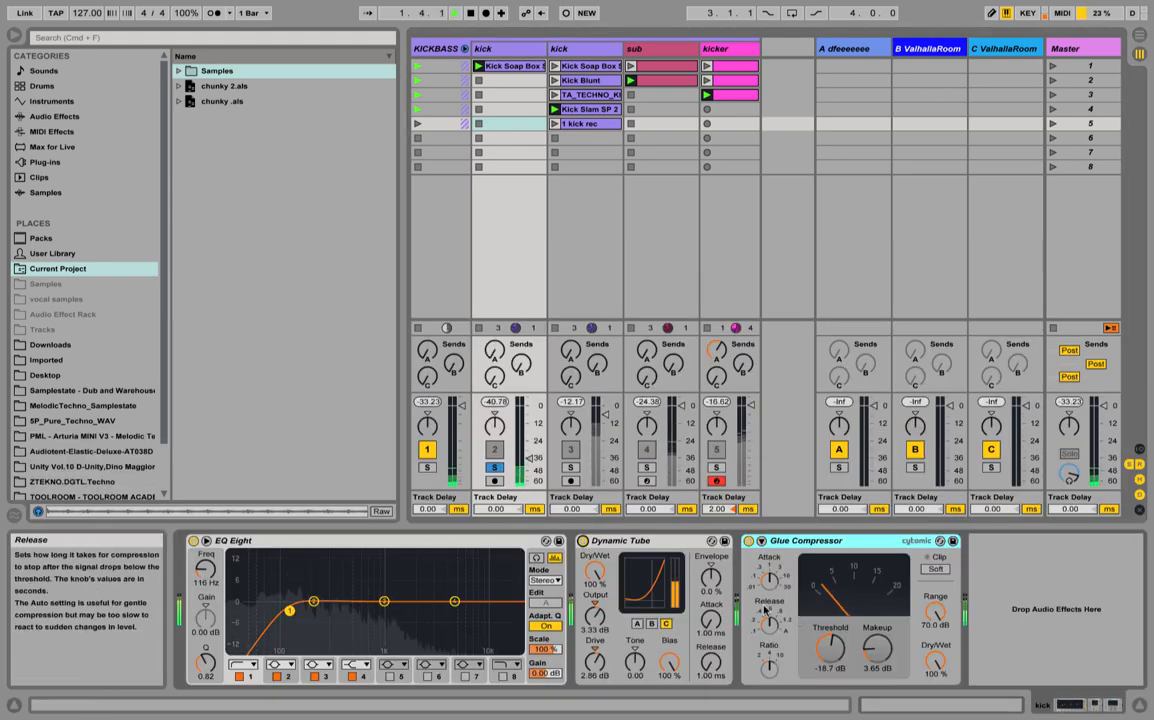
left_click(655, 541)
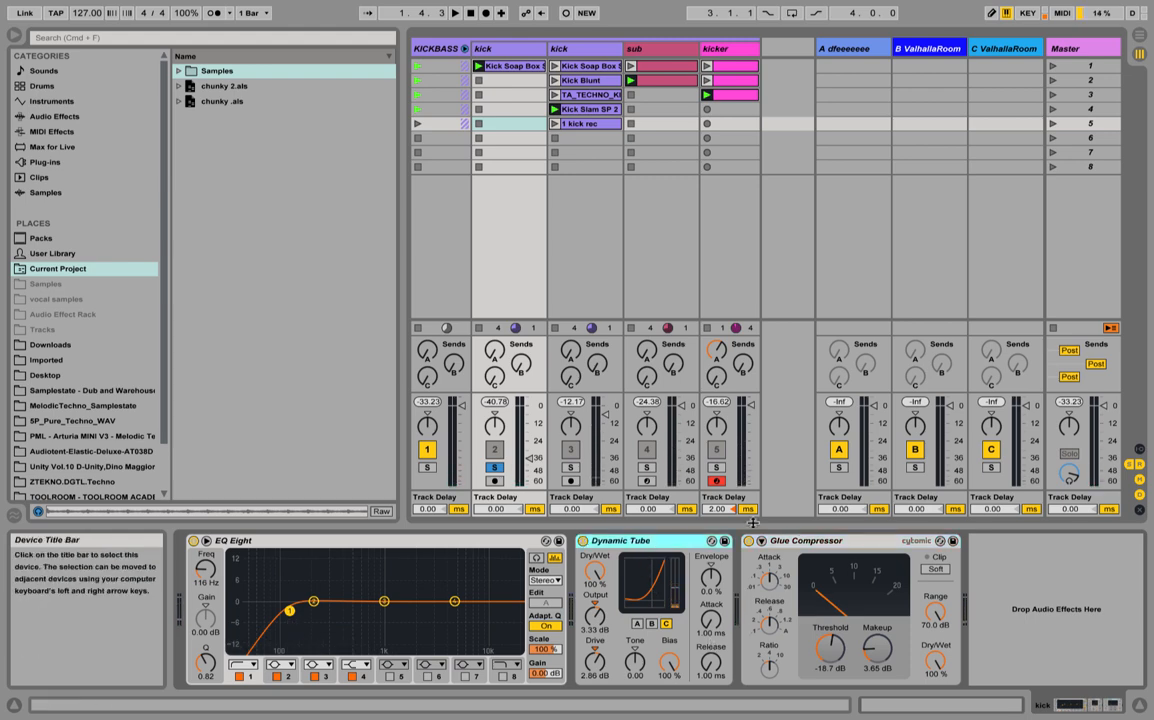
Move the solo to the second kick track and open its Kick Slam SP 2 clip for inspection
left_click(494, 467)
left_click(571, 467)
left_click(575, 49)
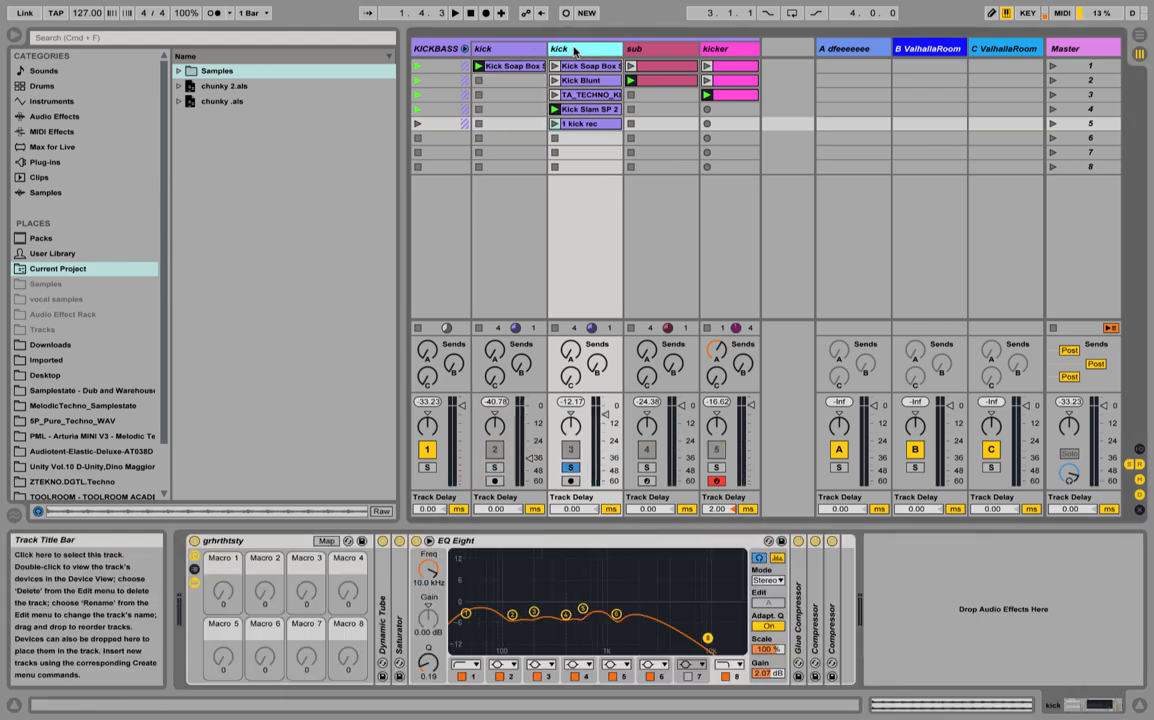
left_click(587, 109)
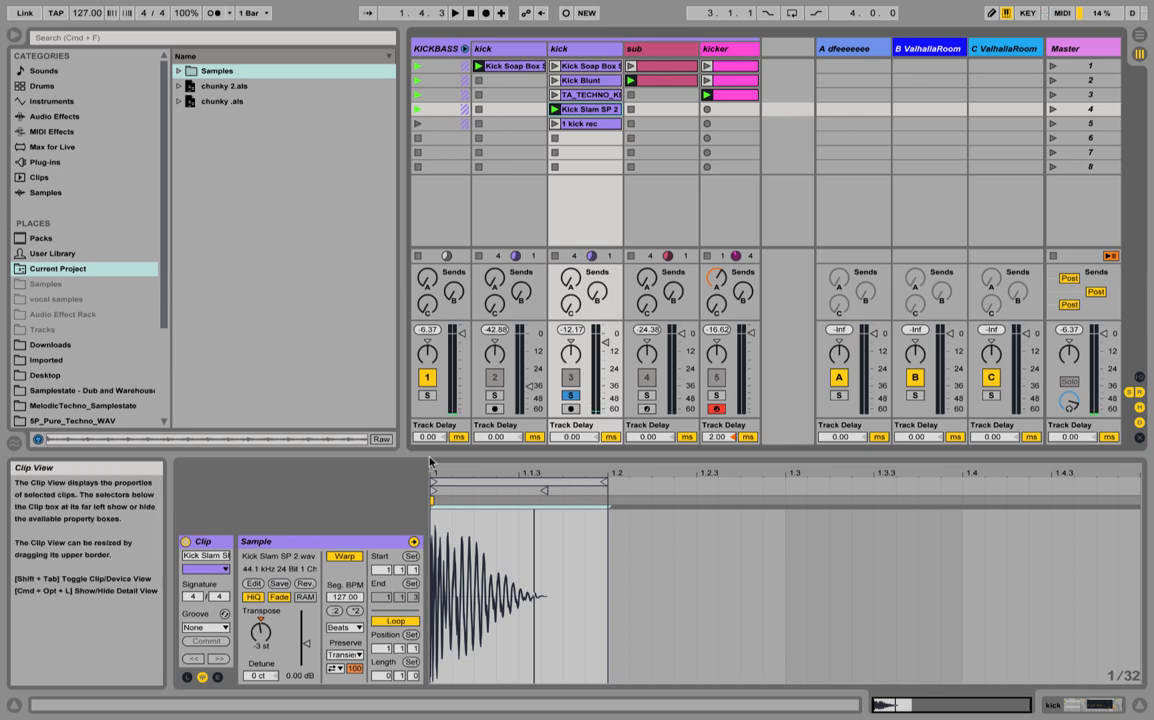
Inspect the second kick track's effects, briefly unfolding Dynamic Tube, and take the track out of solo
double_click(590, 50)
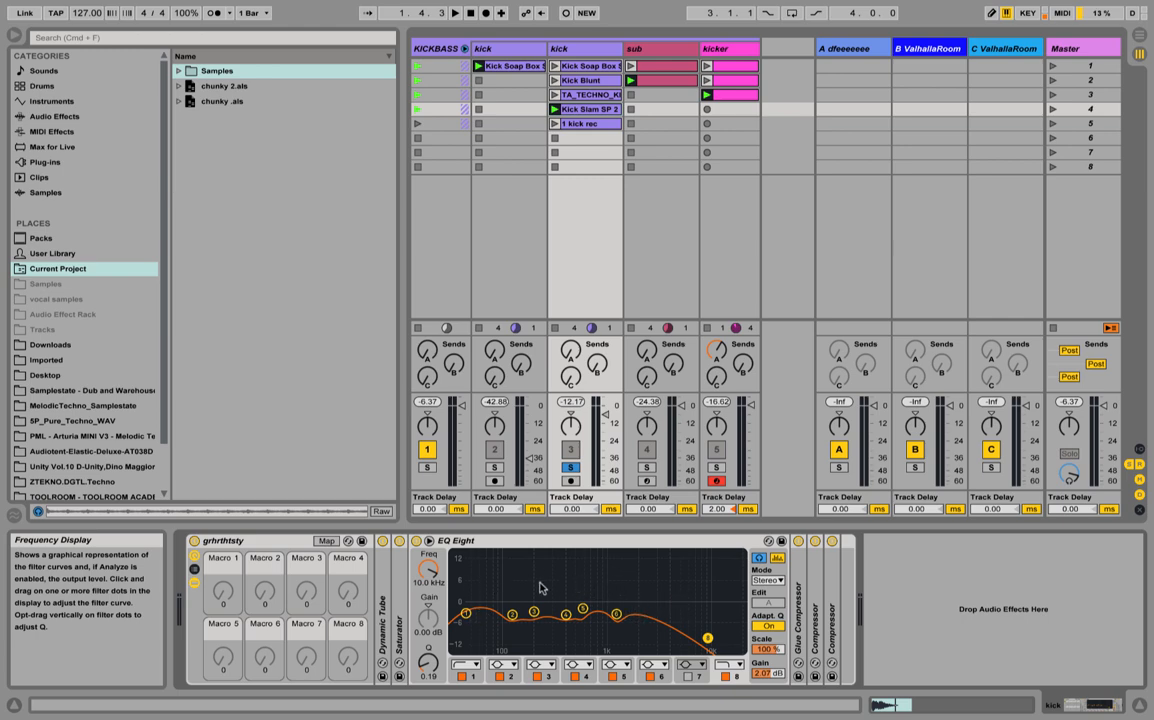
double_click(383, 610)
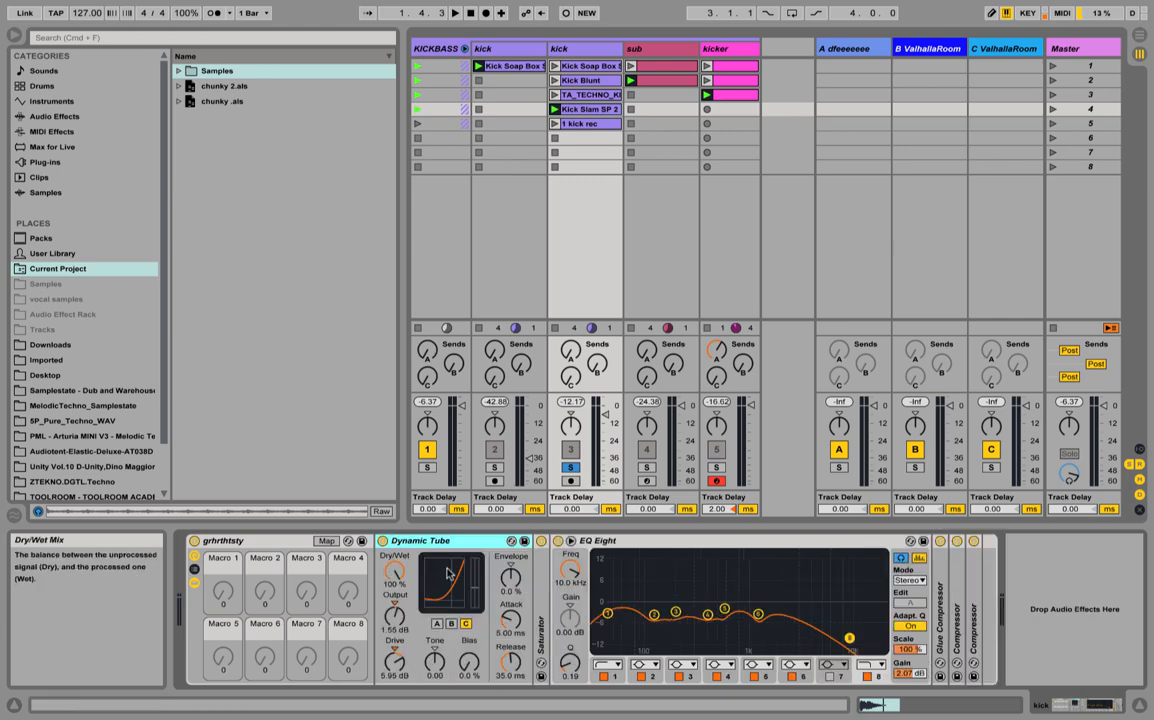
double_click(543, 558)
double_click(600, 540)
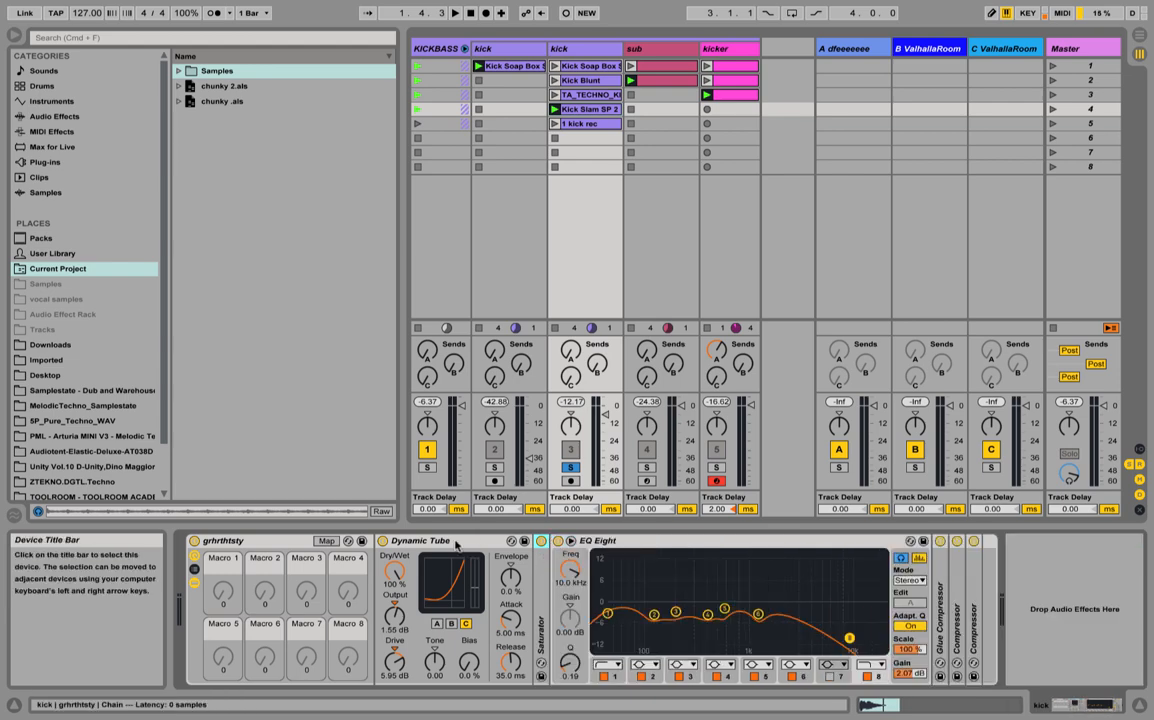
double_click(456, 545)
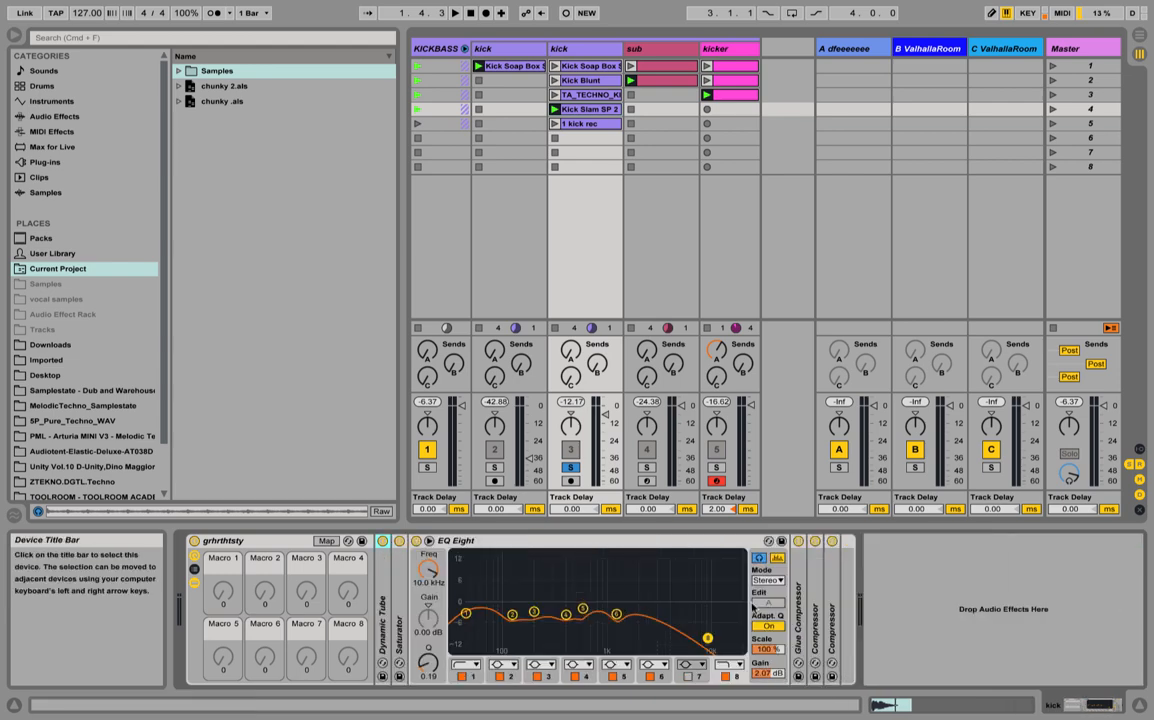
left_click(569, 467)
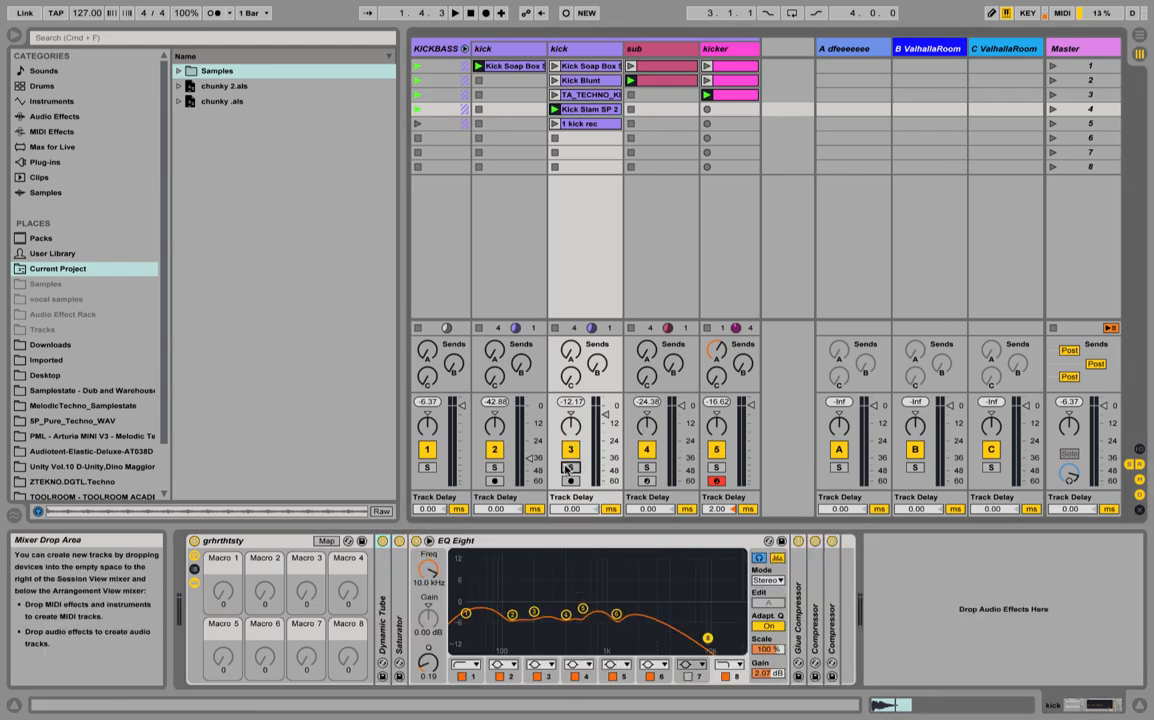
Compare the device chains of the two kick tracks with those of the sub and kicker tracks
left_click(587, 56)
left_click(501, 49)
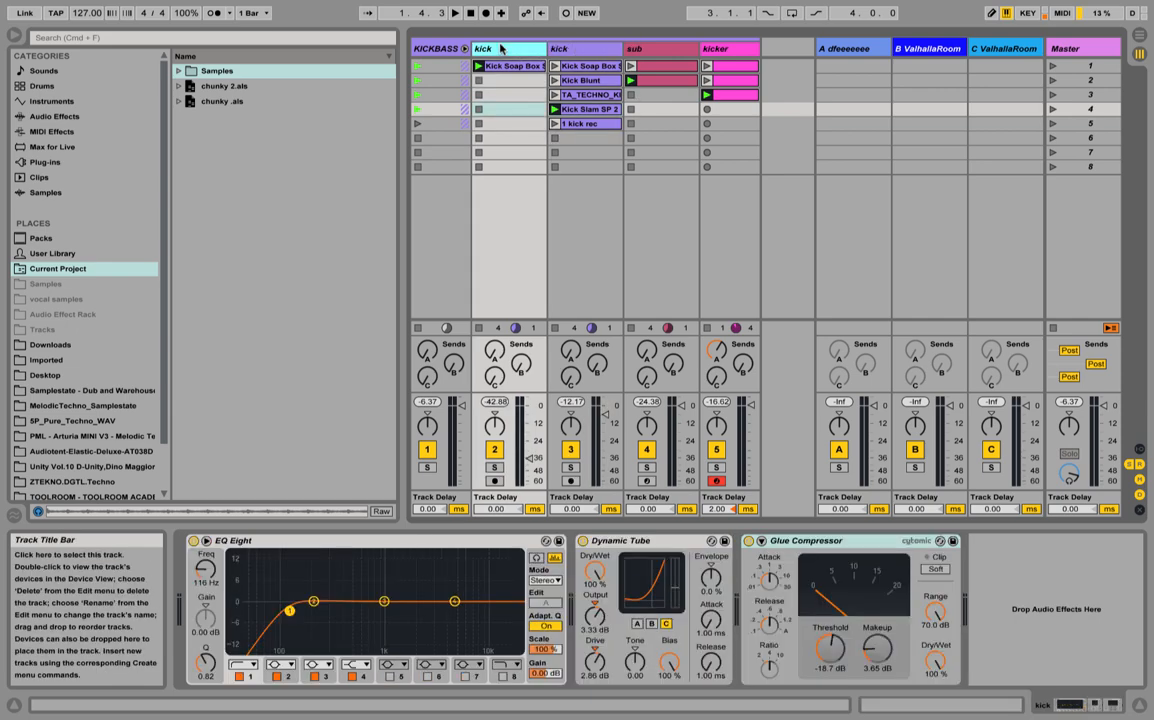
left_click(638, 50)
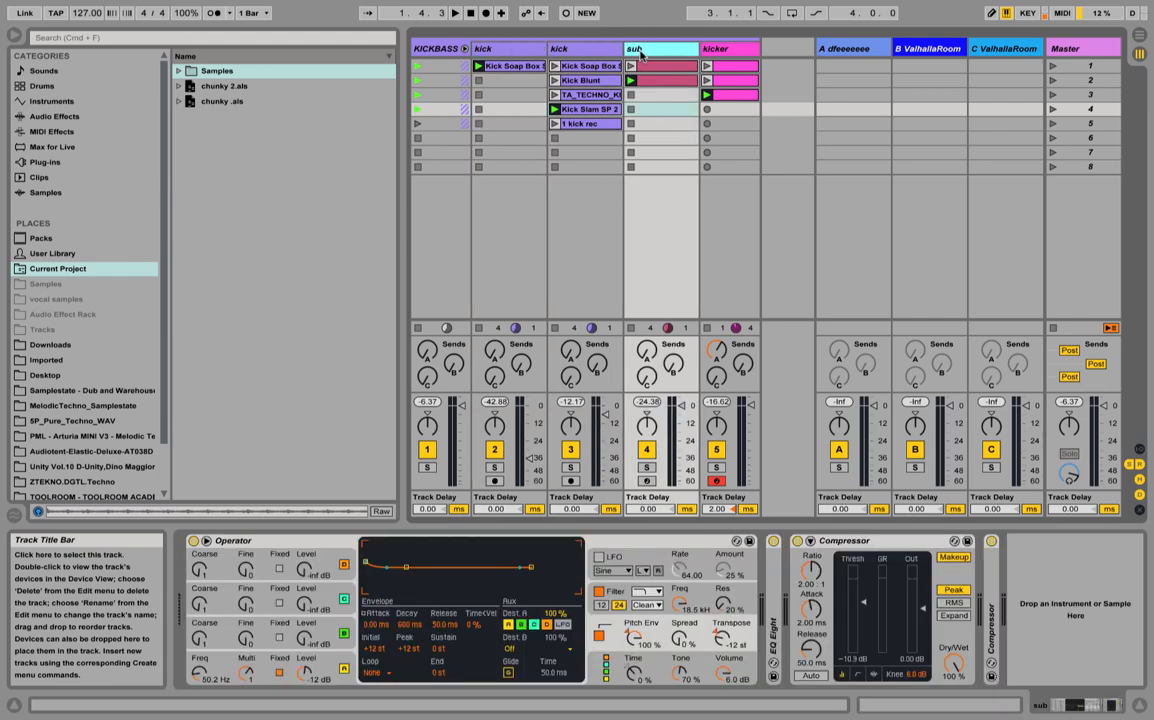
left_click(705, 49)
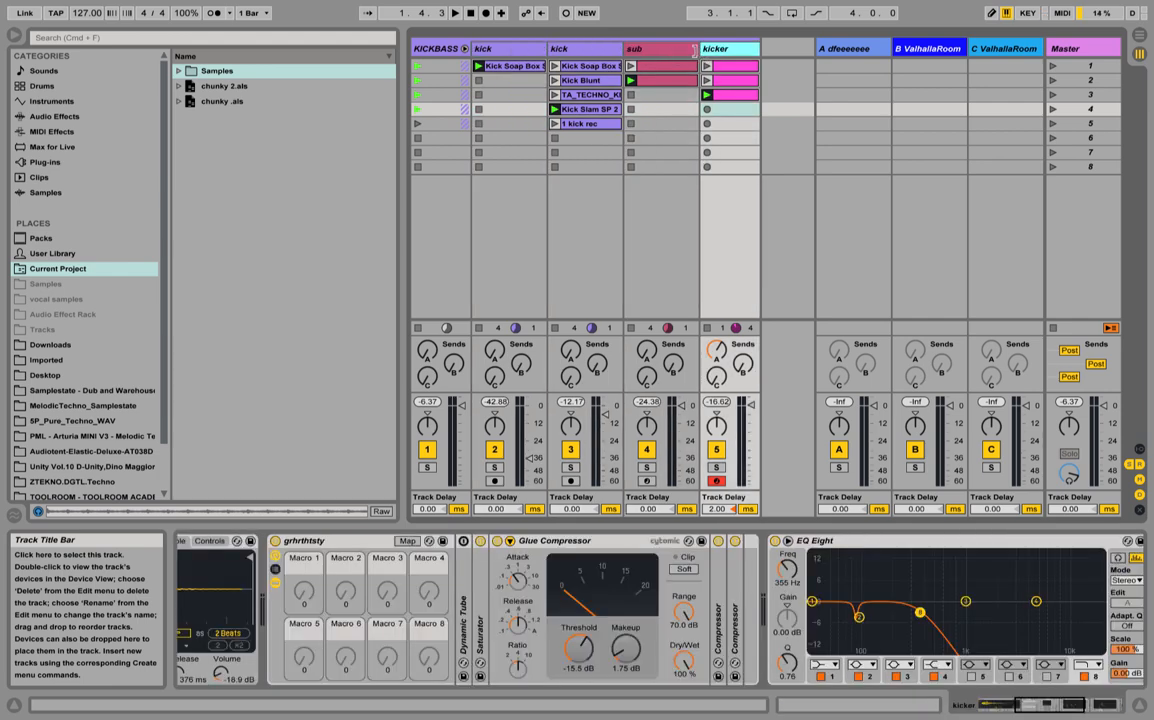
Narrow the sub track's column slightly and switch between the sub and kicker tracks to compare their devices
left_click_drag(695, 50, 681, 50)
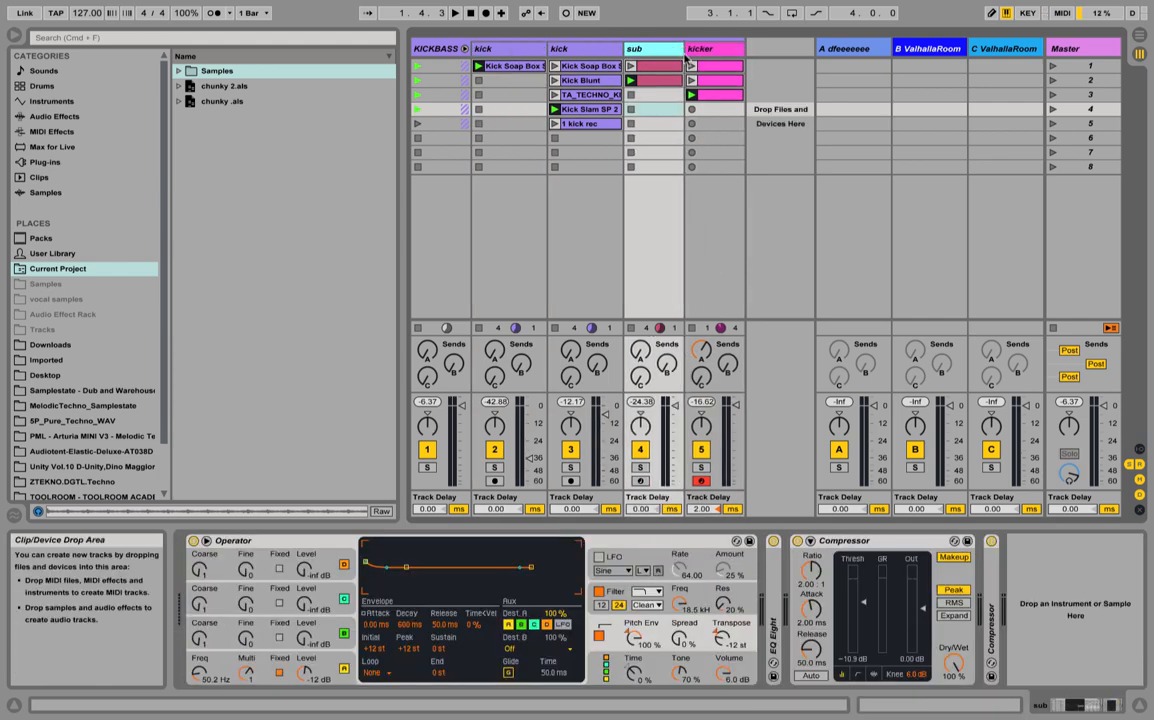
left_click(713, 50)
left_click(665, 51)
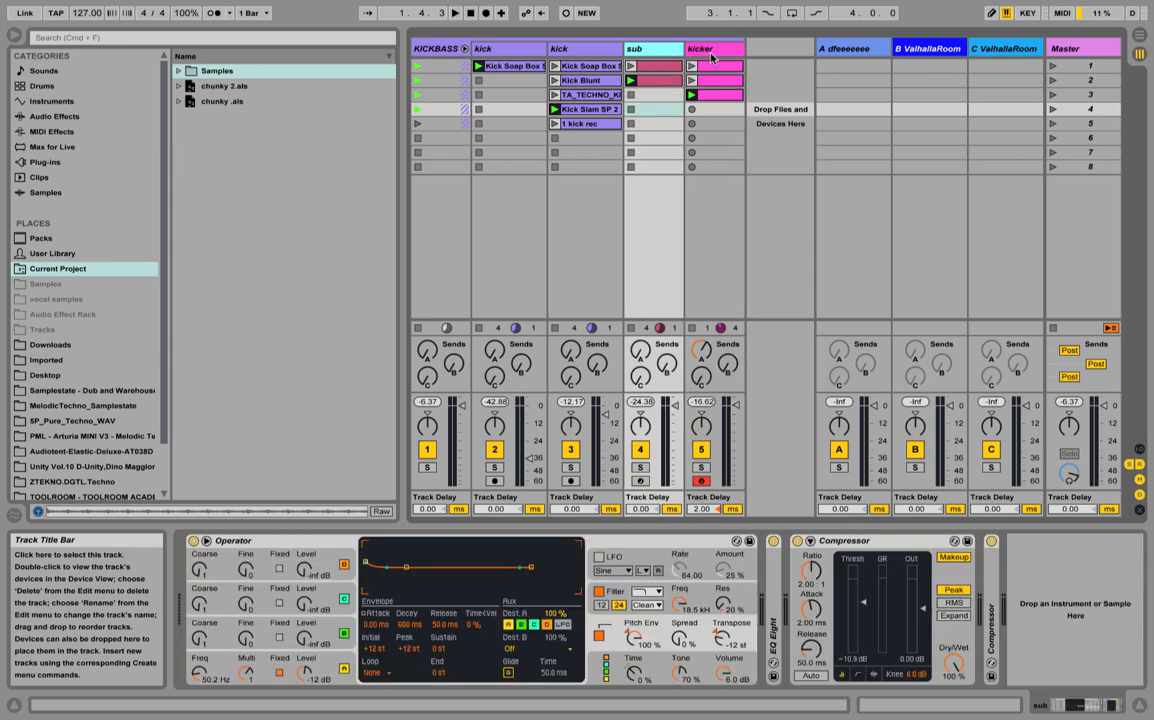
left_click(711, 55)
left_click(668, 52)
left_click(711, 52)
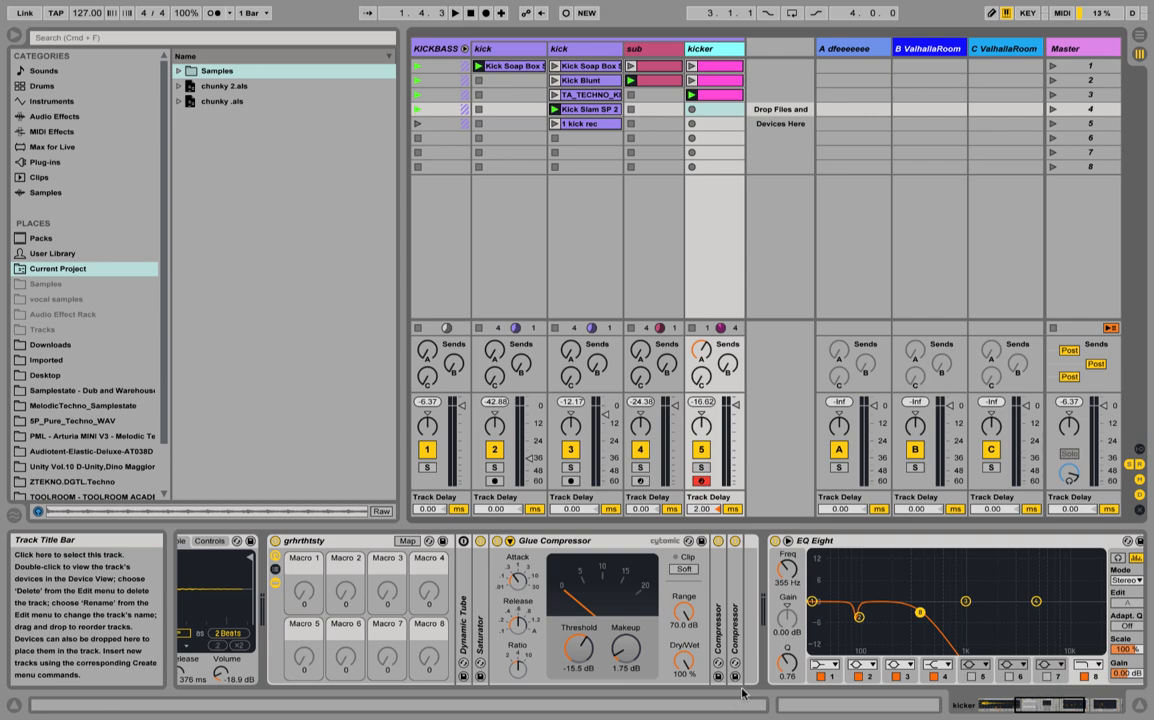
Show return track A's effect chain and examine its ValhallaRoom reverb settings in the plug-in window
left_click(859, 53)
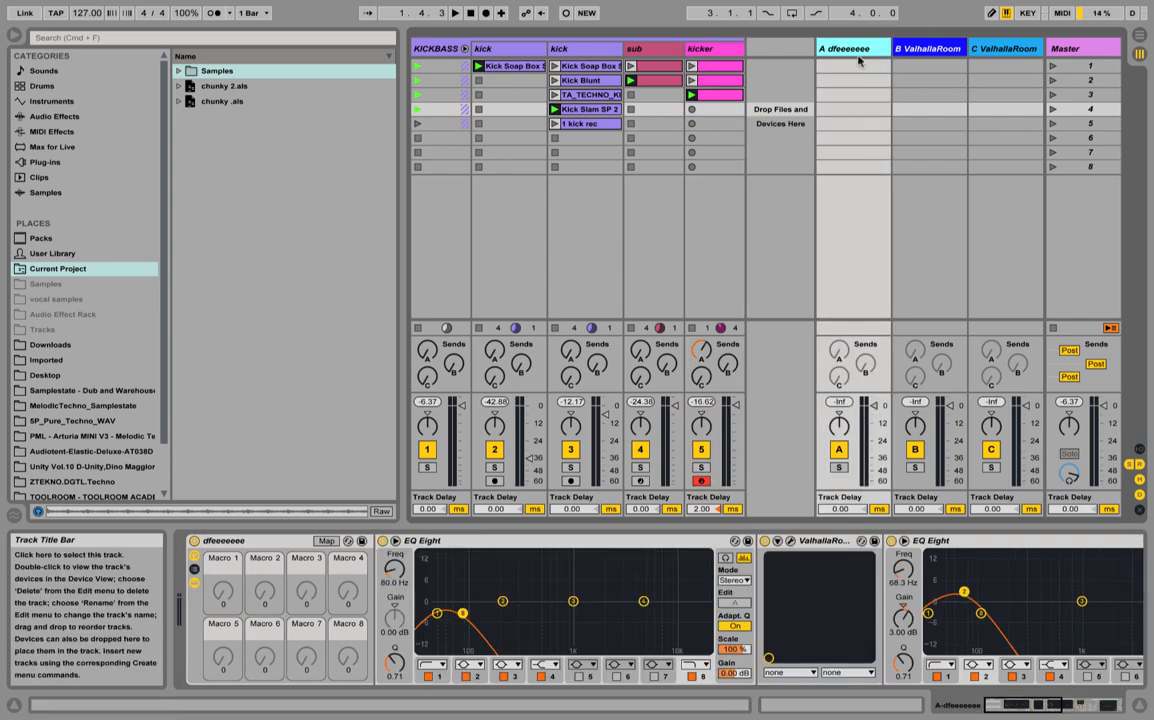
left_click_drag(1087, 705, 960, 705)
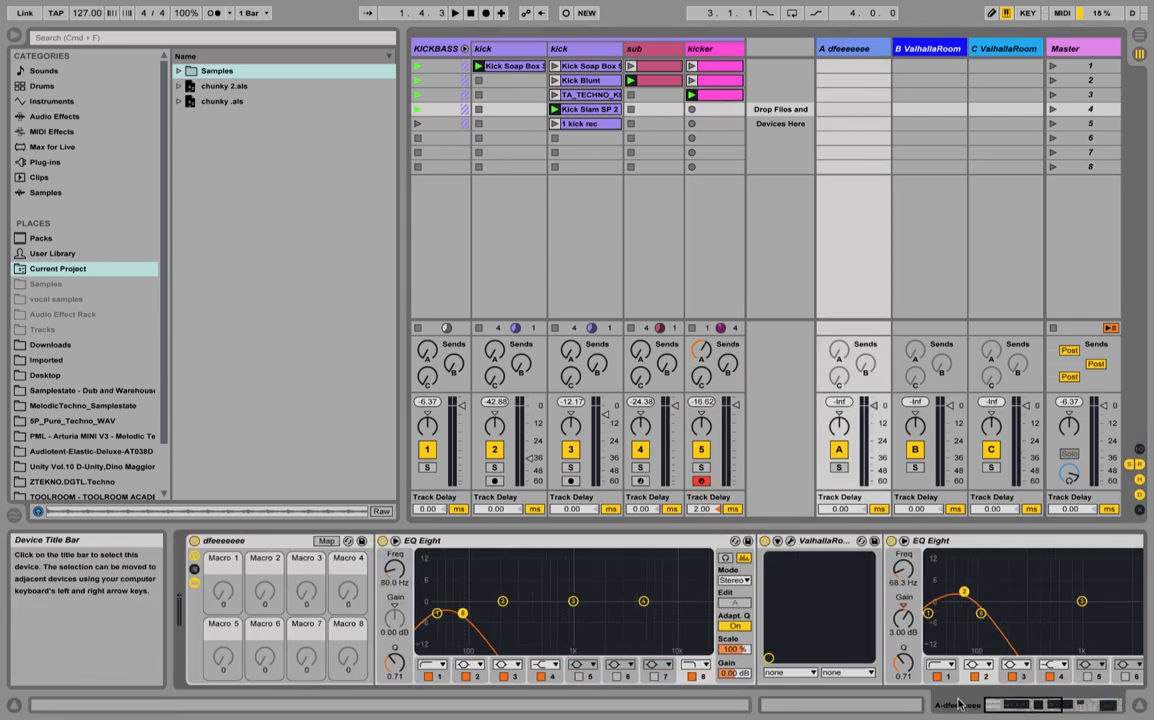
left_click(790, 540)
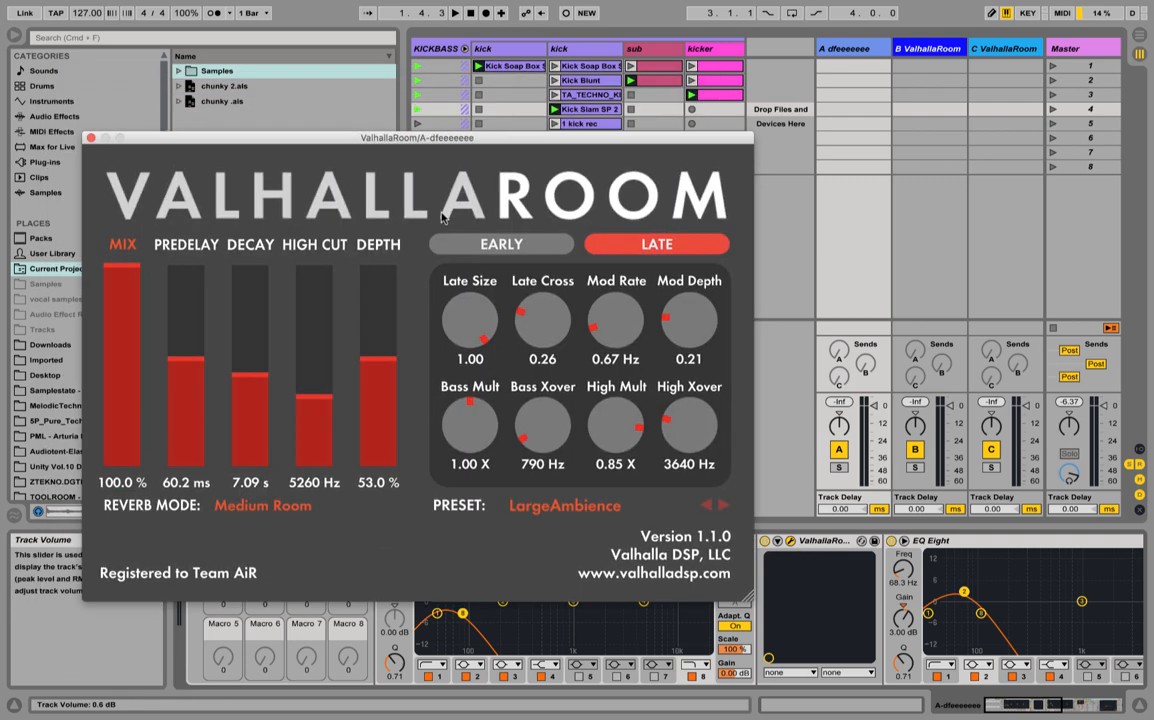
left_click_drag(378, 146, 477, 328)
left_click(190, 320)
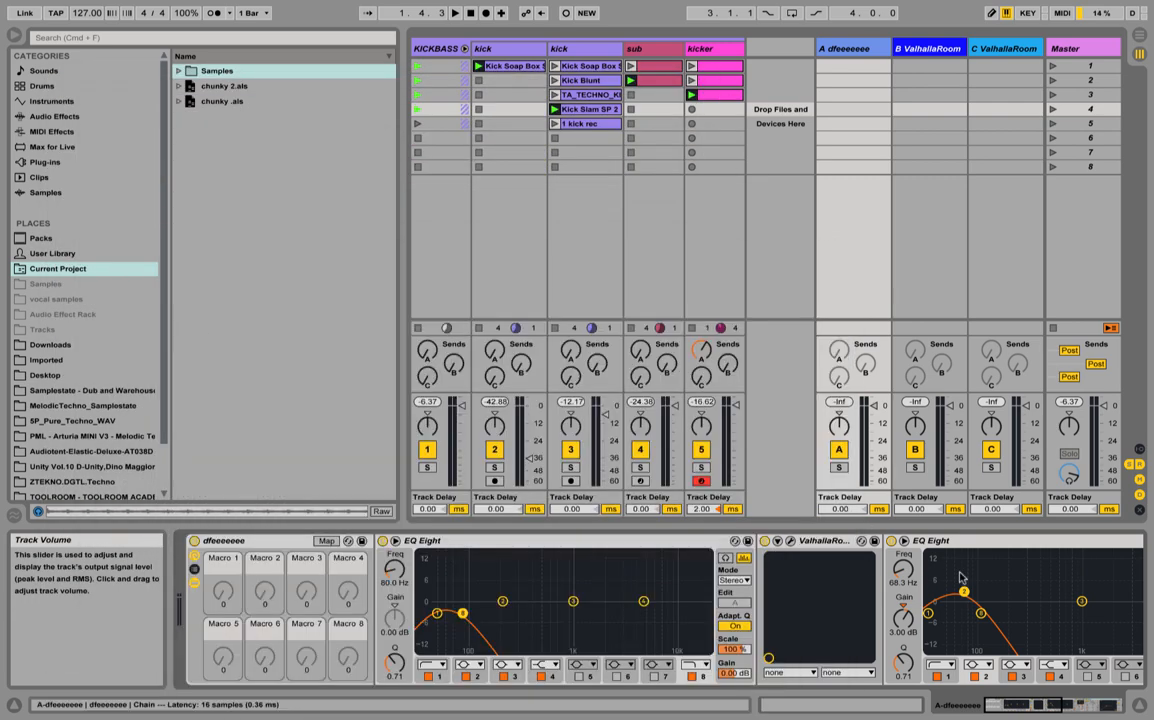
Set the sidechain input of the Compressor on return track A to the second kick track
scroll(514, 562, "right", 5)
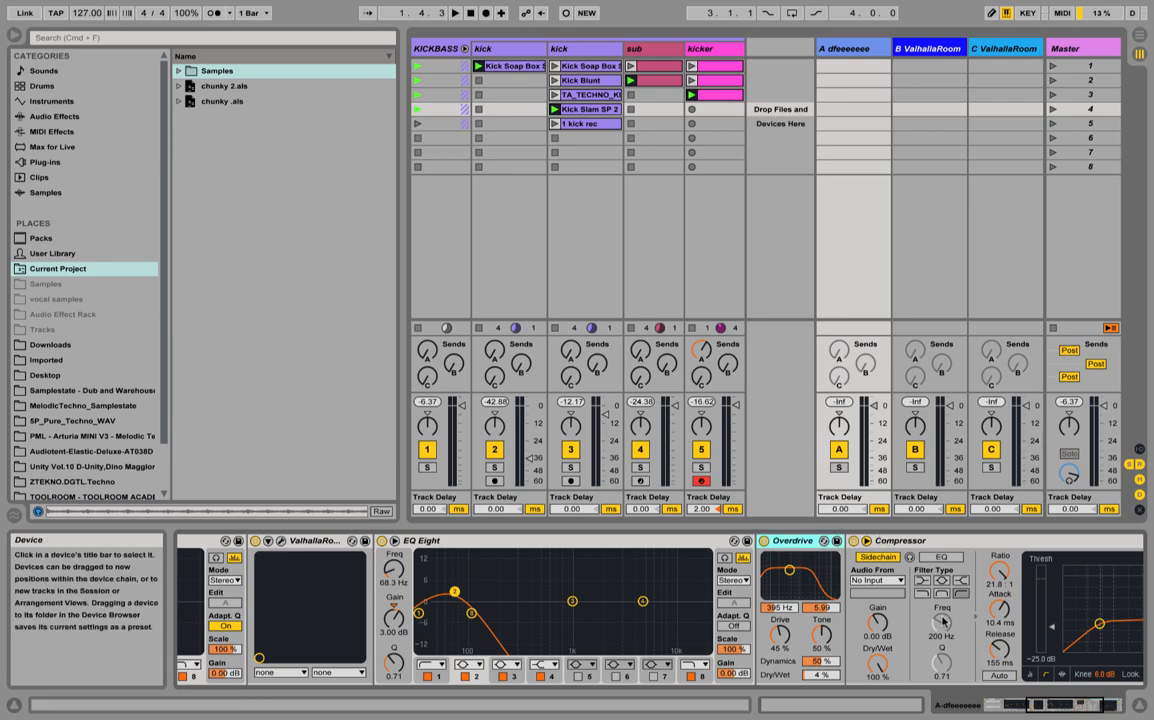
left_click_drag(1076, 705, 1096, 705)
left_click(648, 580)
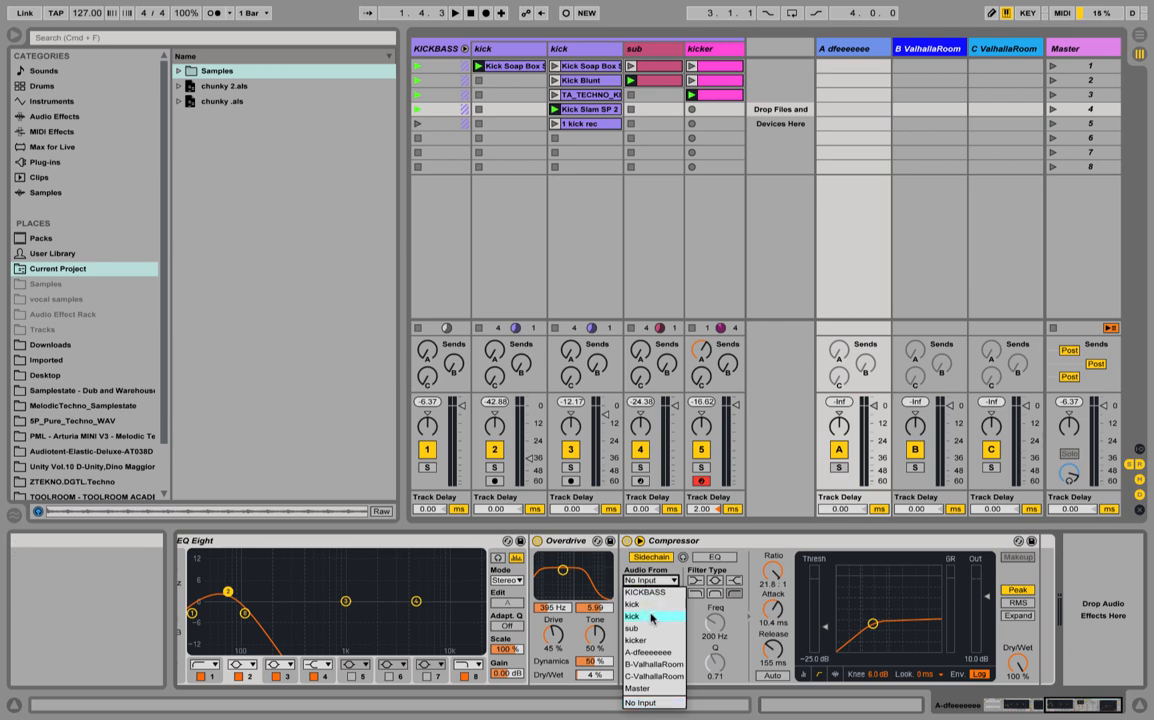
left_click(651, 618)
left_click_drag(1060, 705, 985, 705)
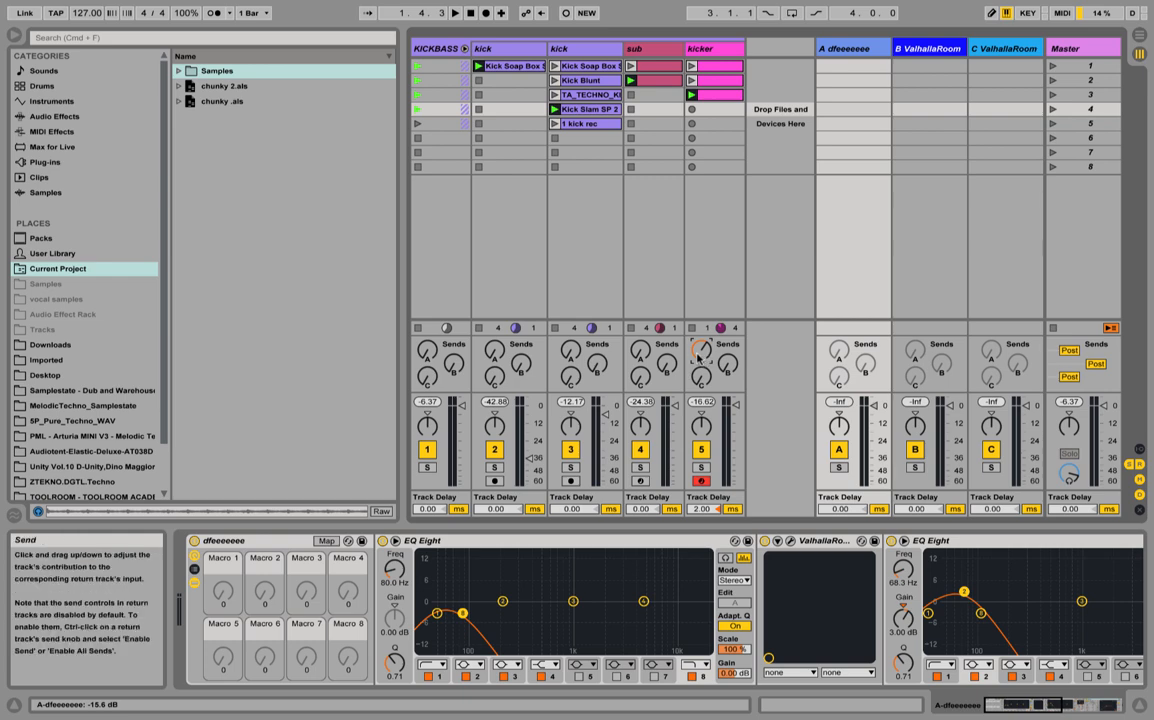
Solo the kicker track and turn off the filter in its FX SubVerb sampler
left_click(713, 47)
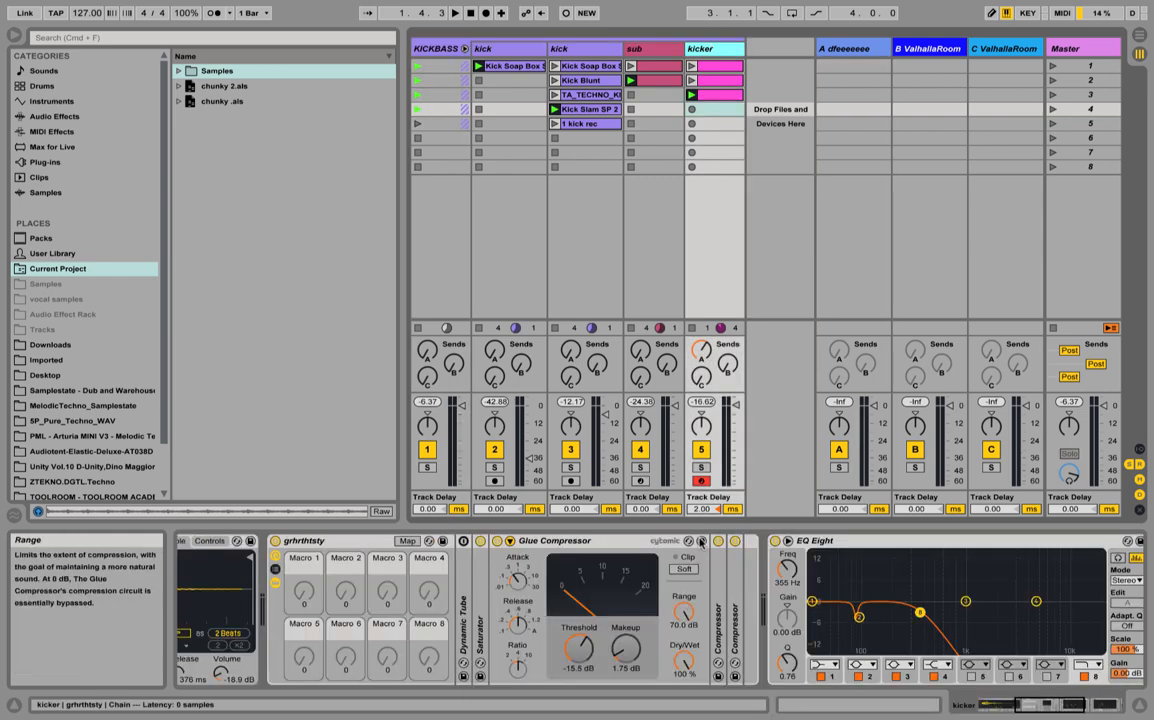
left_click(702, 467)
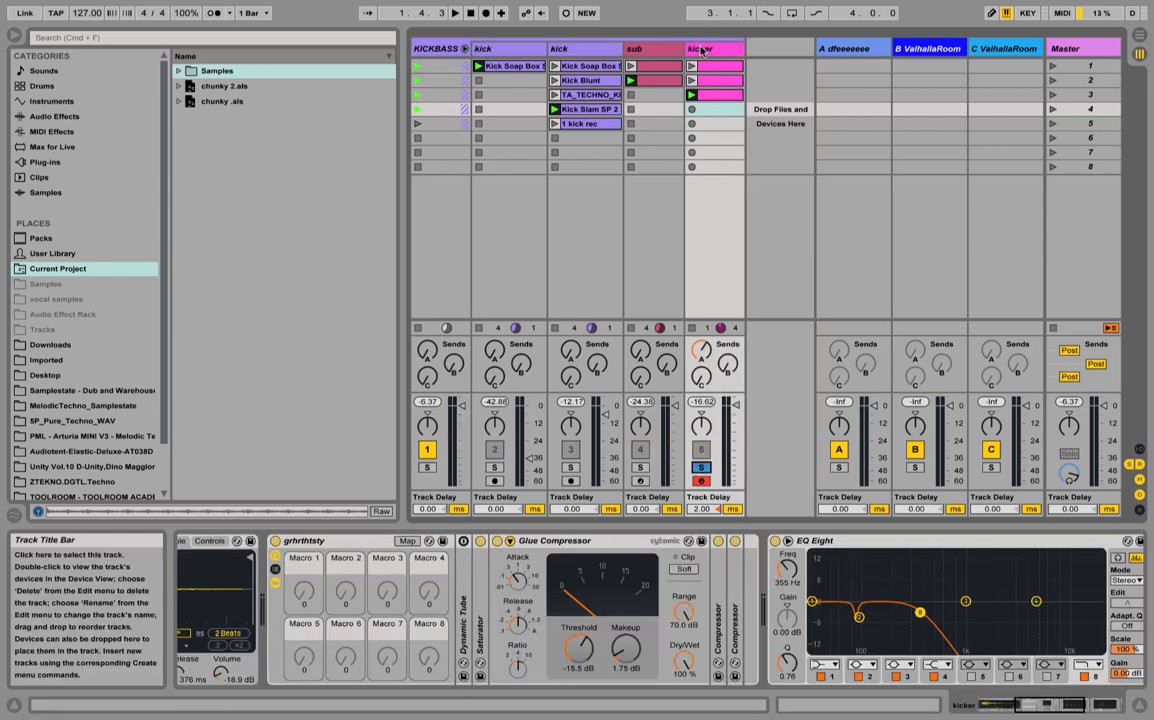
left_click(700, 48)
left_click(1004, 705)
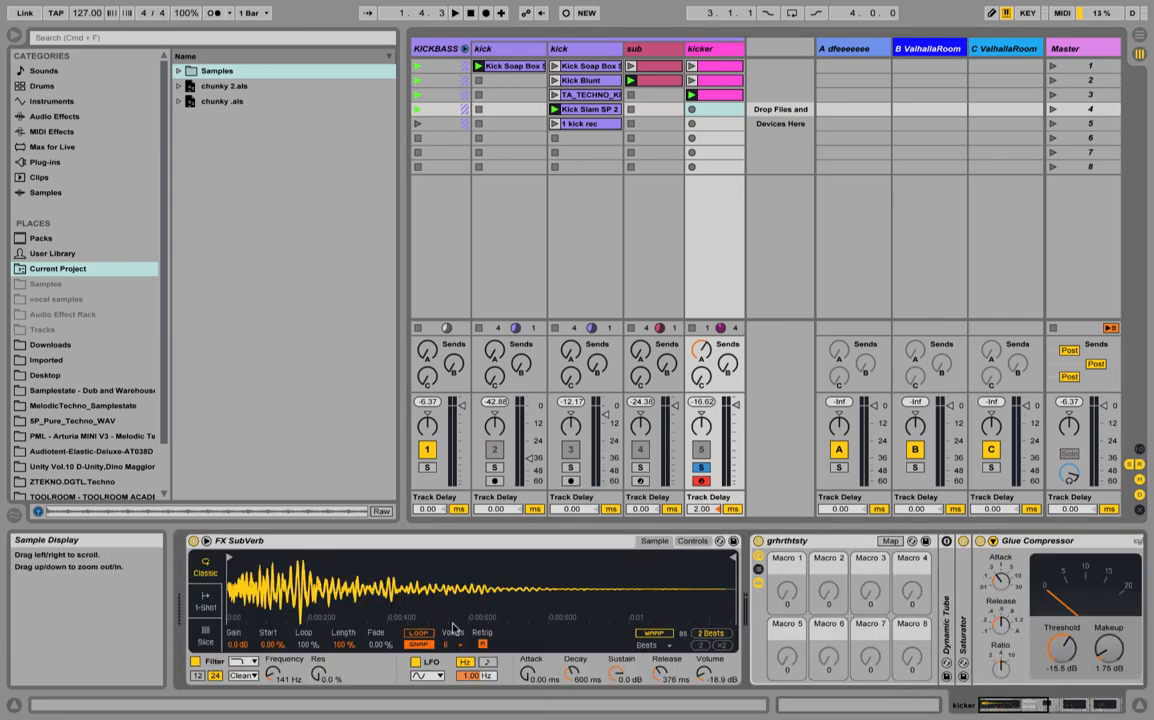
left_click(195, 662)
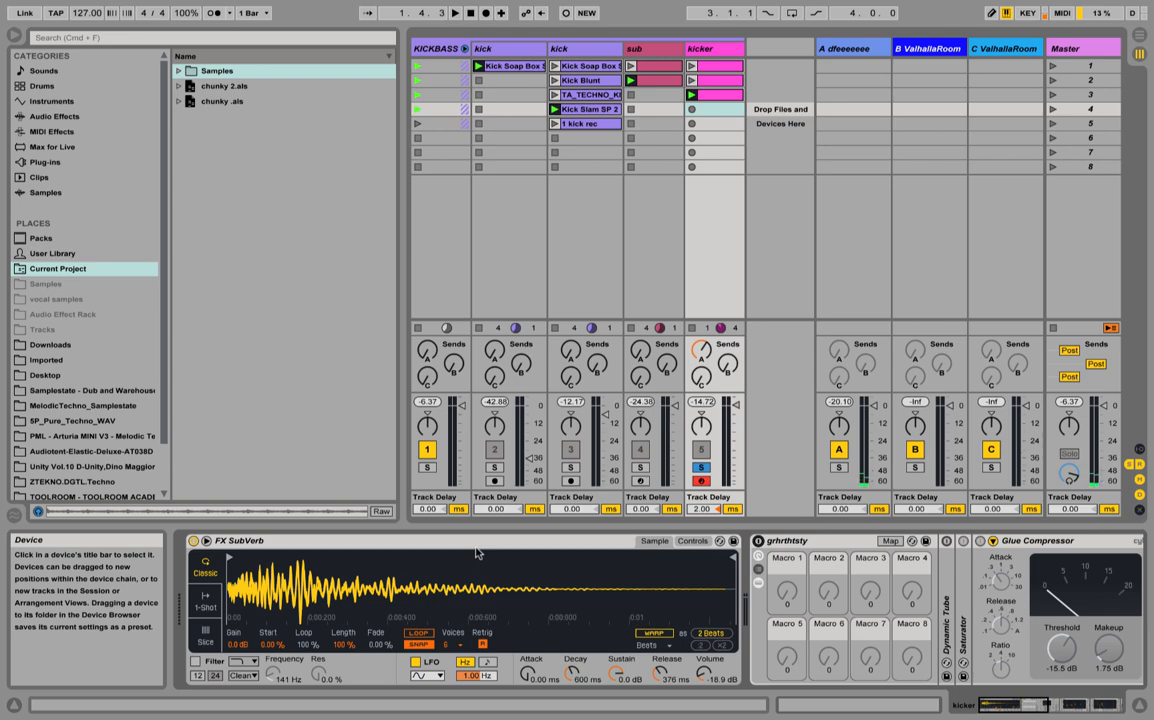
Turn the FX SubVerb sampler's filter back on and re-enable the grhrthtsty rack and following effects on the kicker track
left_click(195, 661)
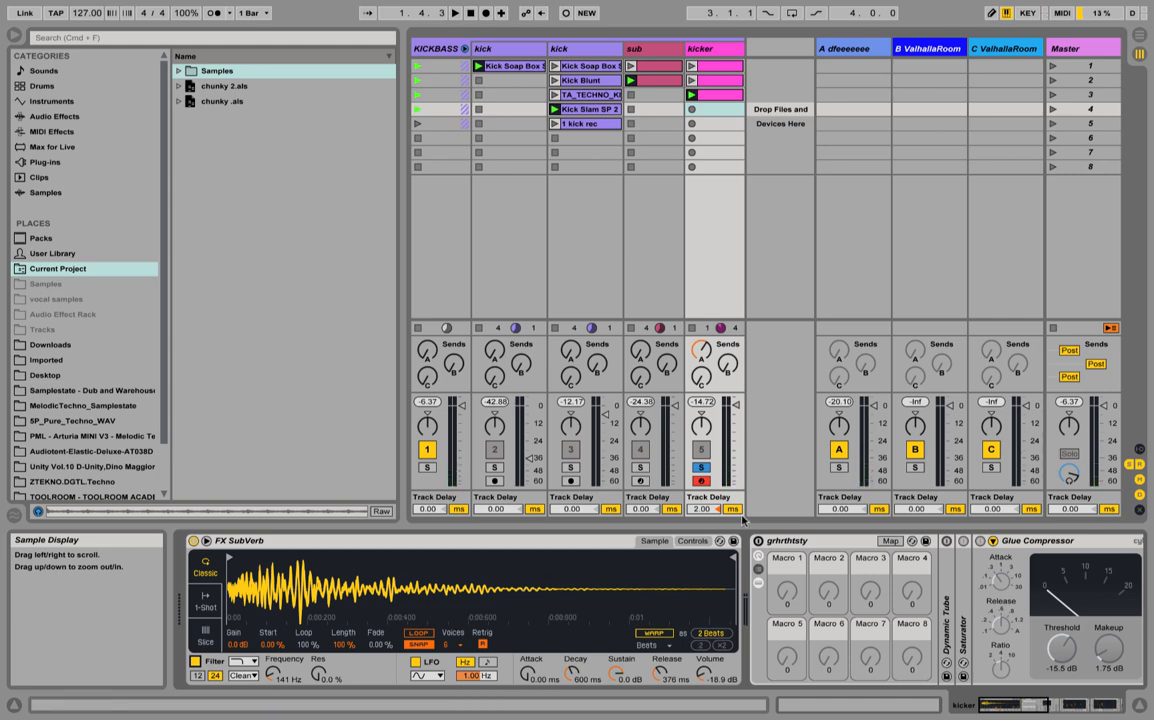
left_click(758, 541)
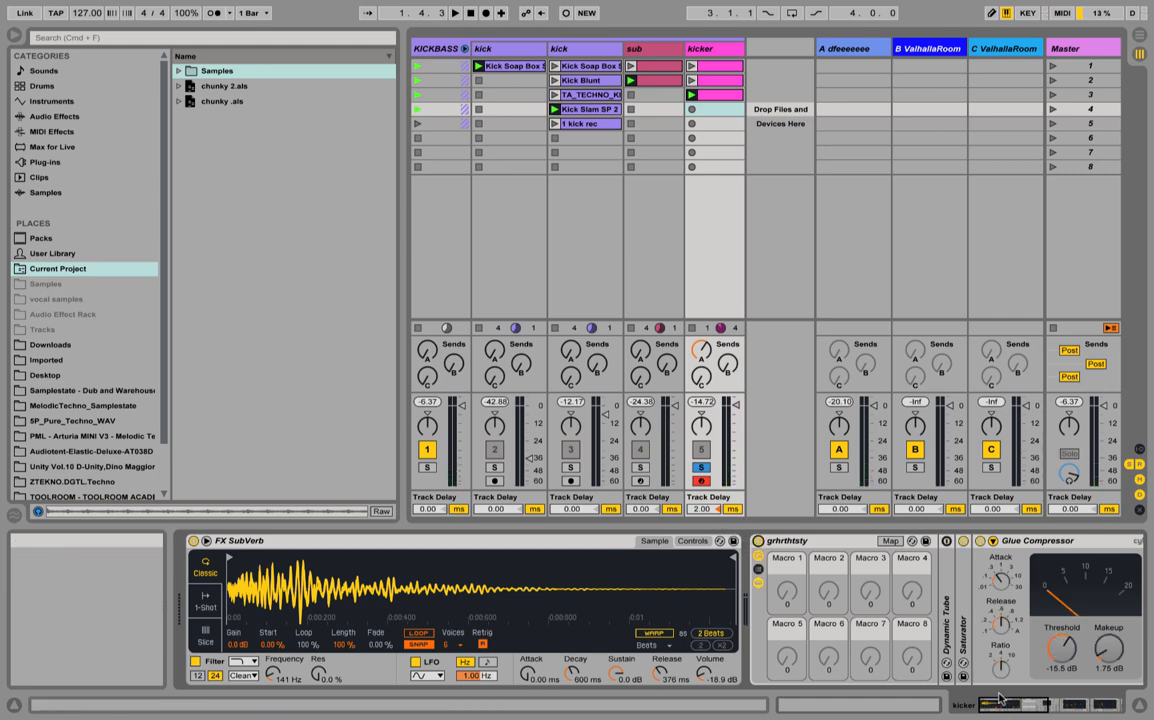
Look through the remaining devices in the kicker track's chain and unfold the Compressor at its end
left_click(1035, 705)
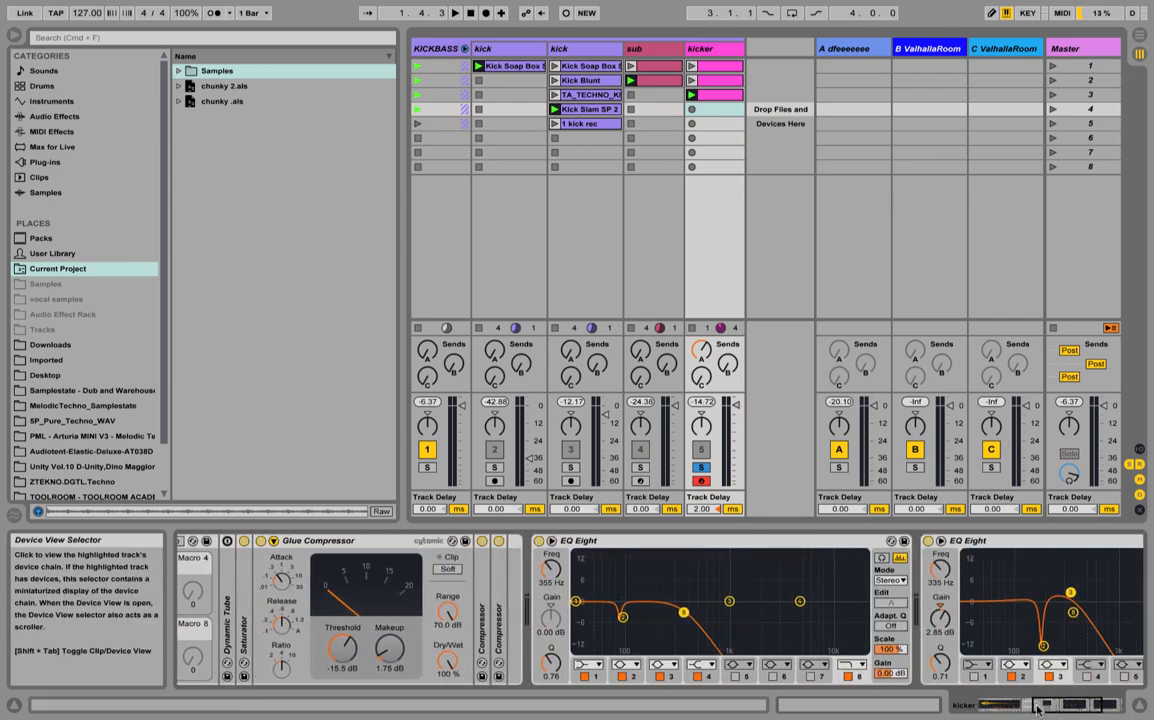
left_click(1086, 714)
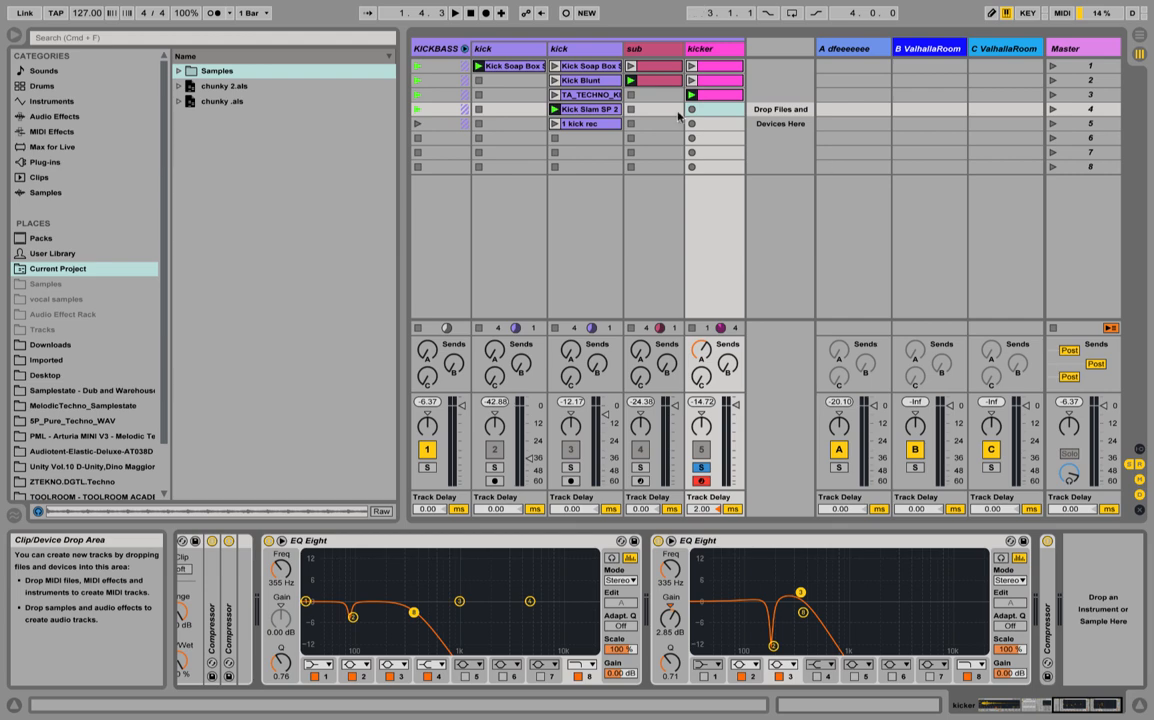
double_click(1048, 590)
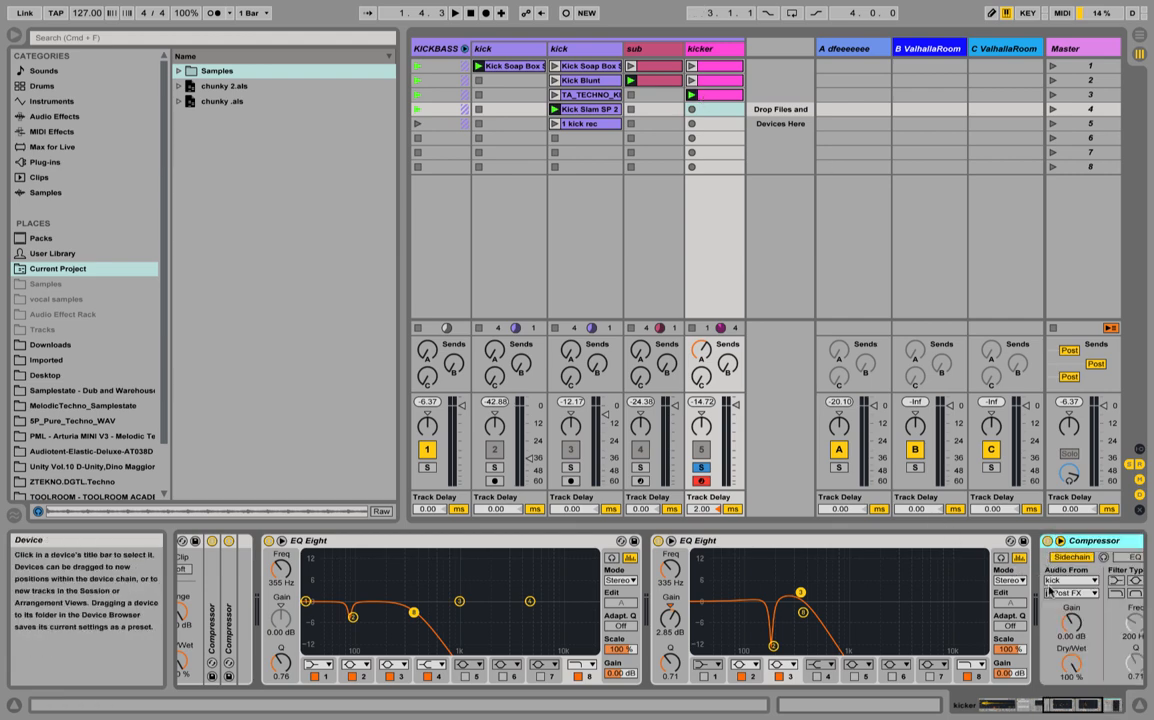
left_click(1118, 706)
left_click_drag(1119, 708, 1066, 706)
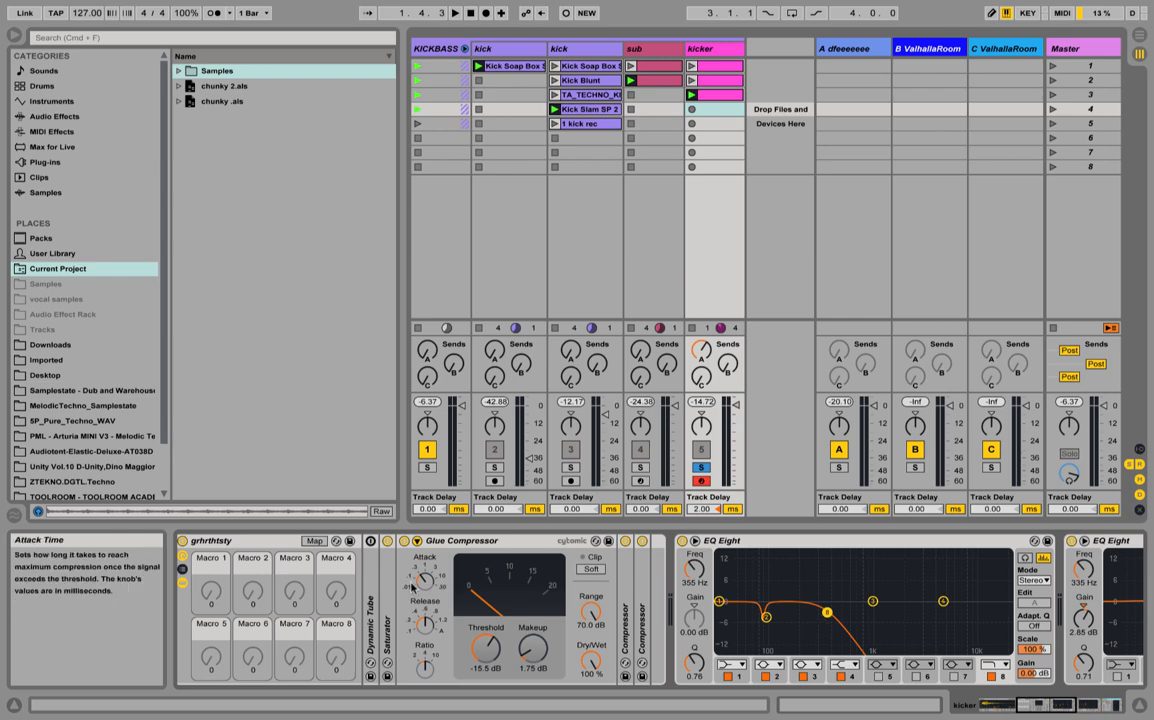
Play the kicker track's third clip with its notes shown and shorten its loop to two beats, ending at 1.3
left_click(716, 94)
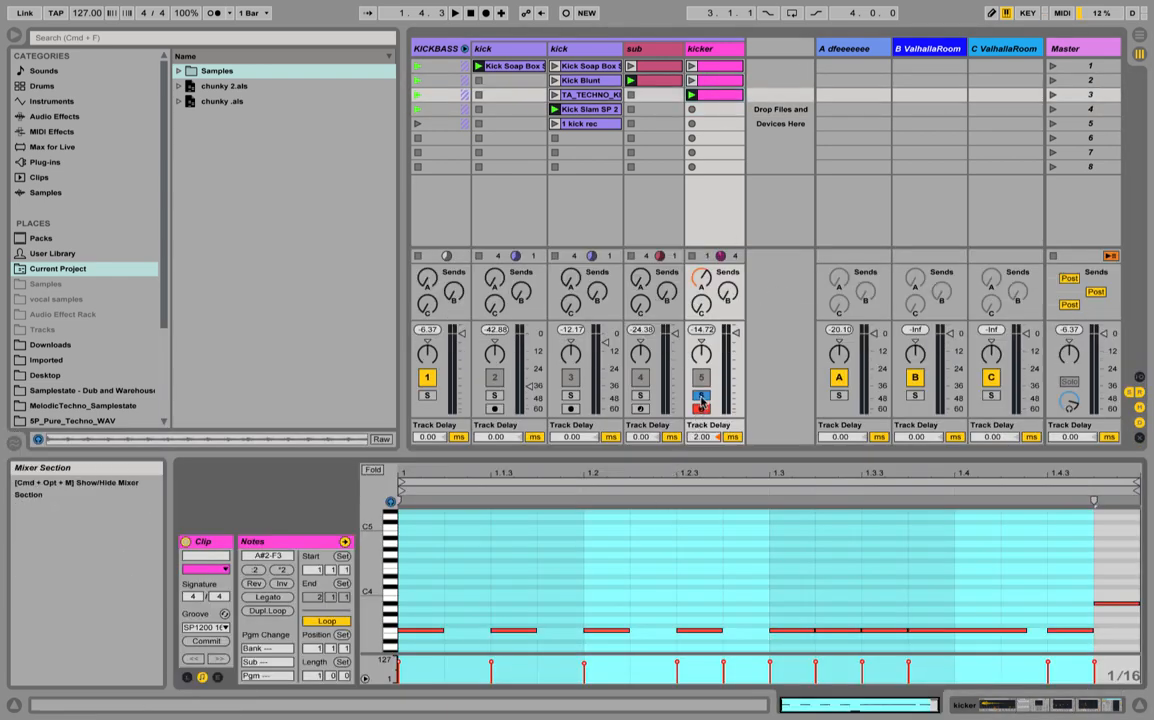
key("space")
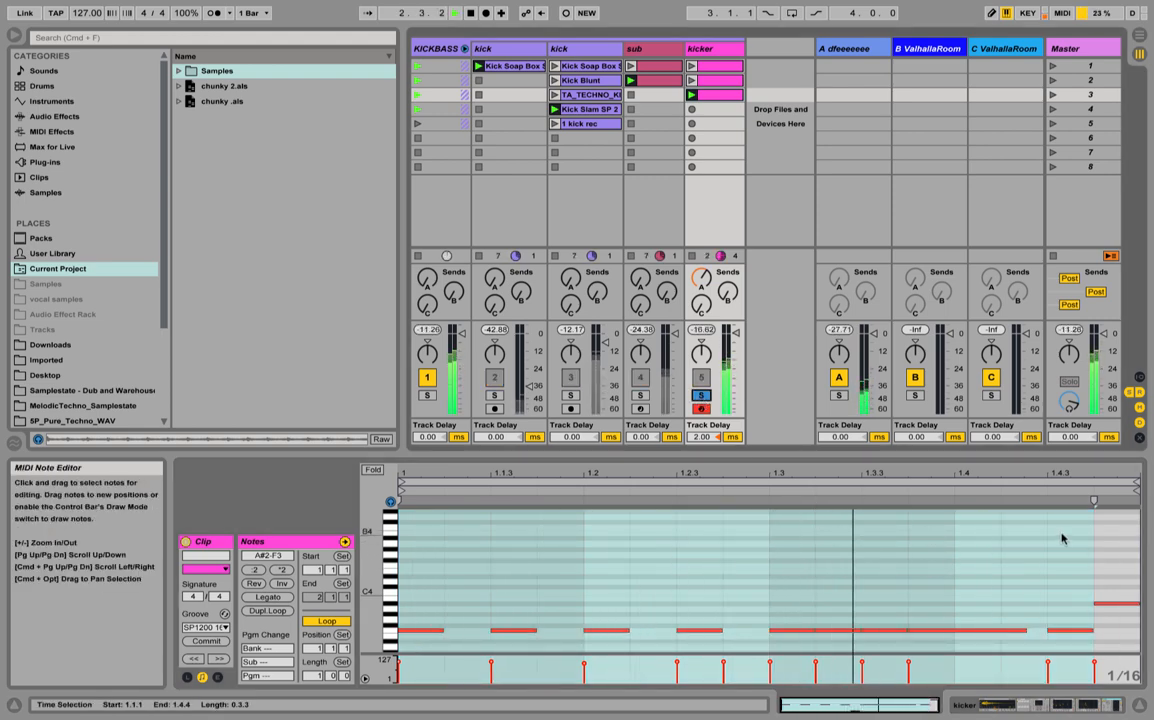
left_click_drag(1136, 484, 770, 488)
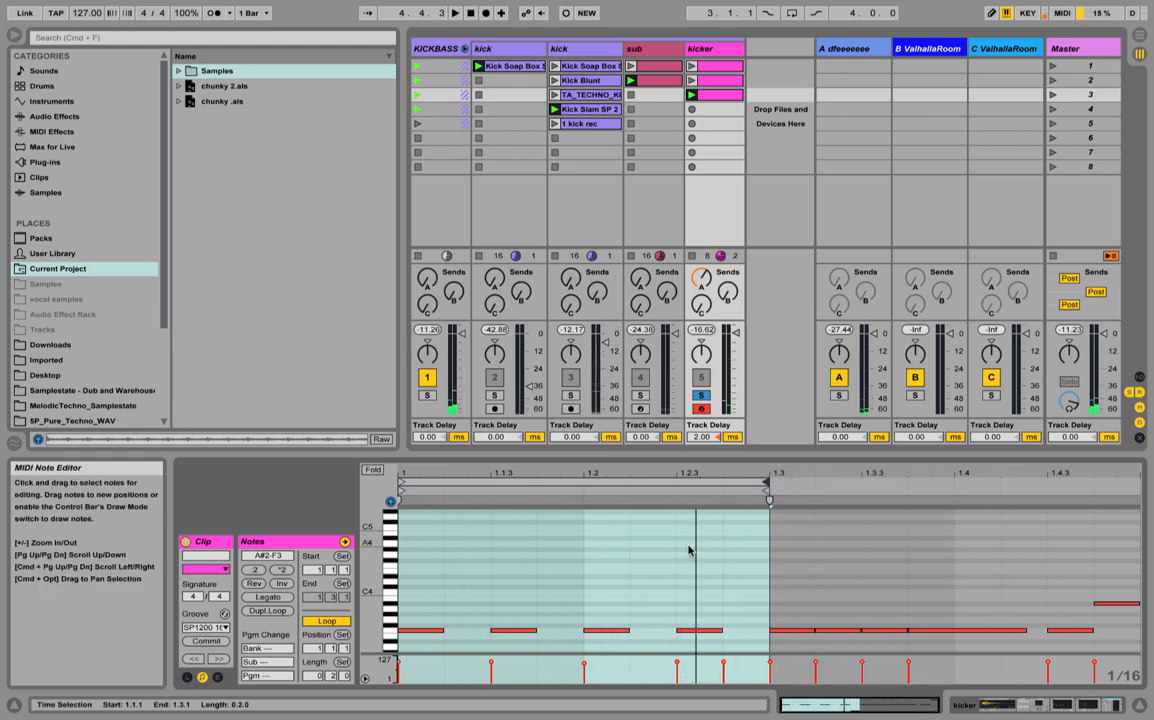
Examine the kicker clip's groove choices and browse the SP1200 swing grooves in Swing and Groove
left_click(206, 627)
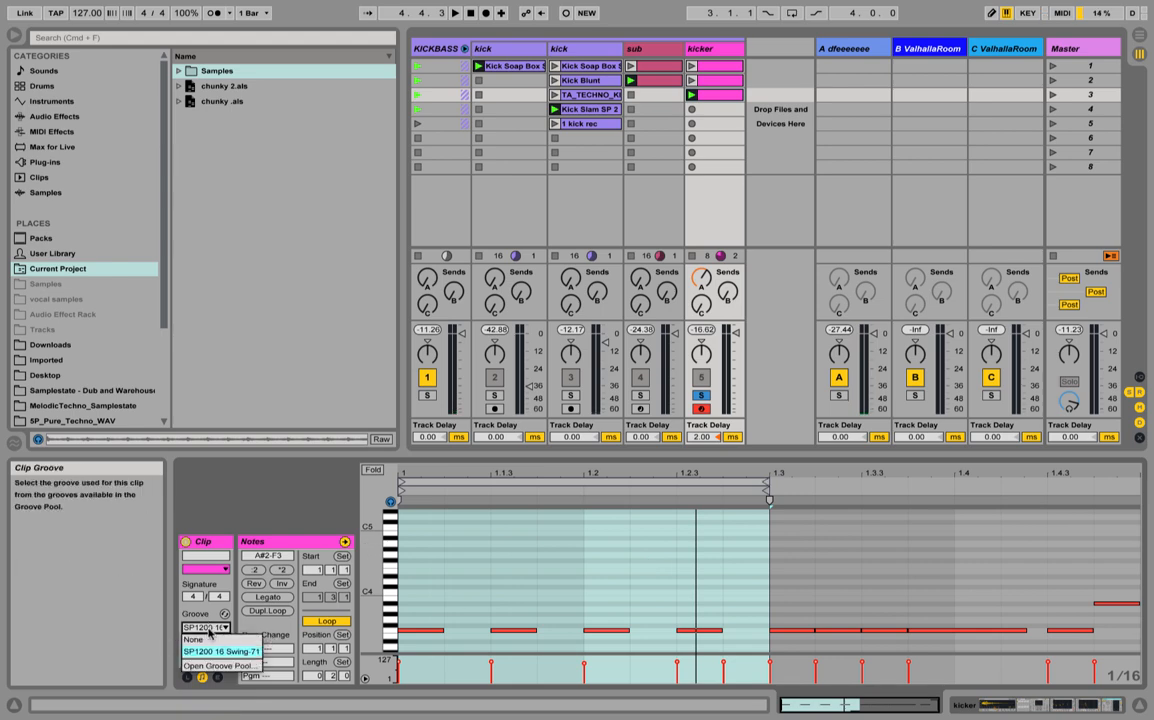
left_click(210, 631)
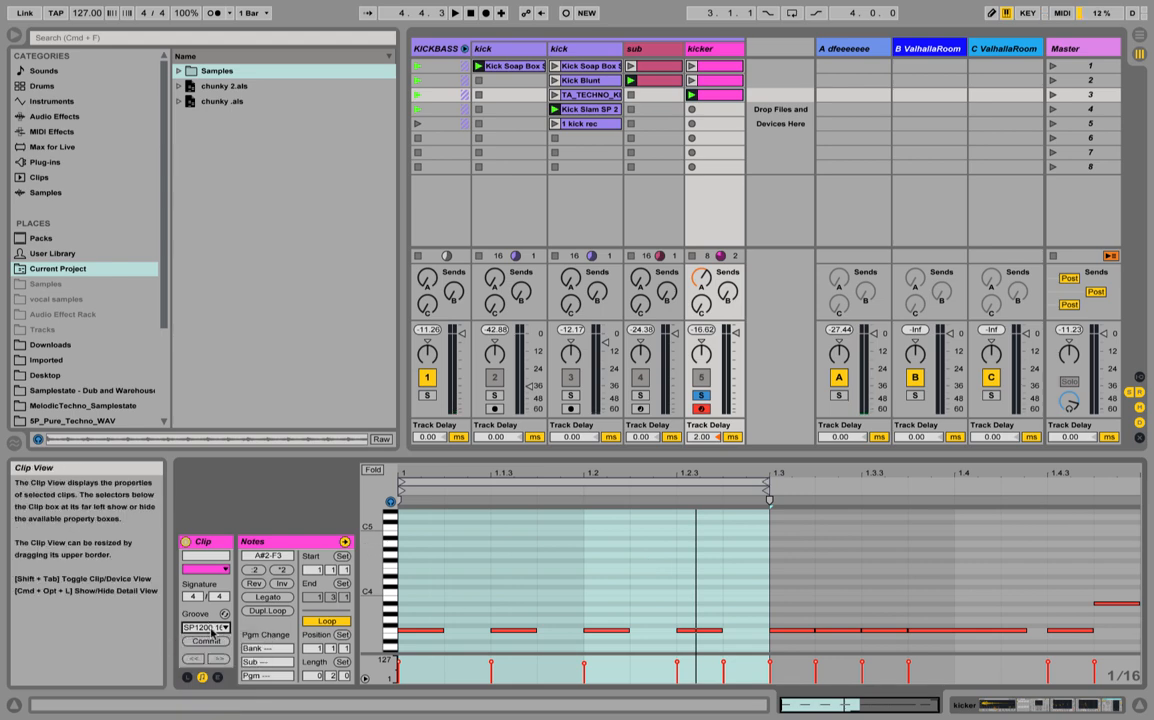
left_click(224, 613)
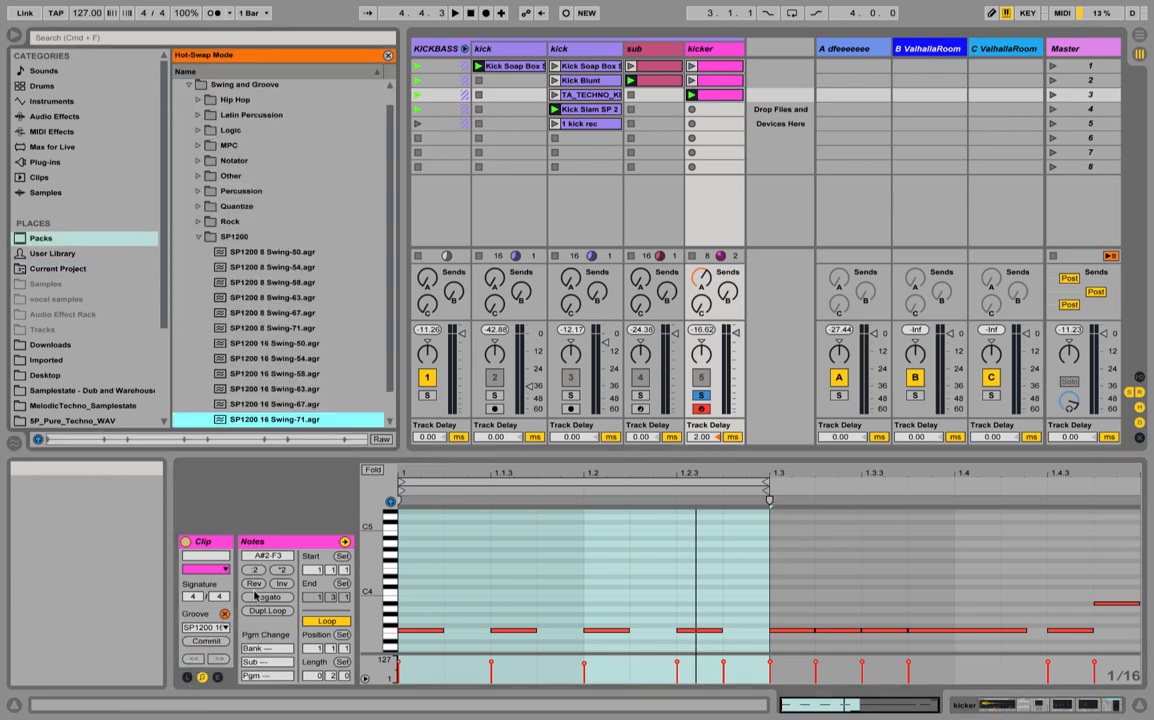
scroll(286, 289, "down", 2)
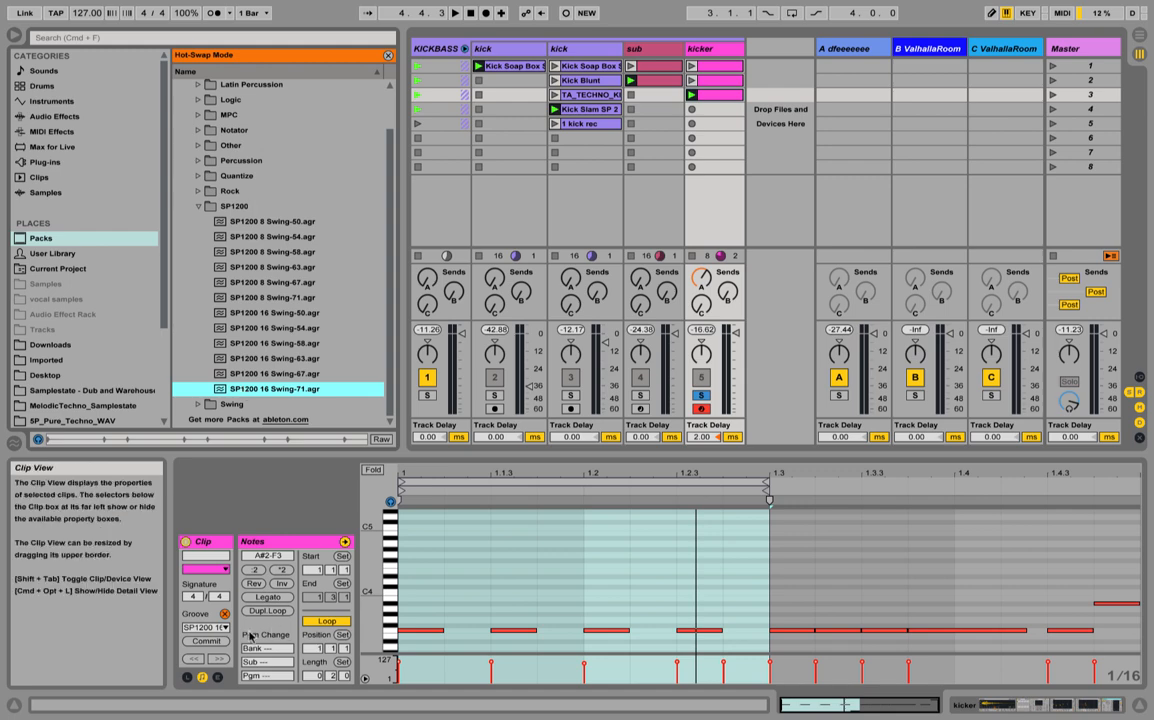
left_click(224, 613)
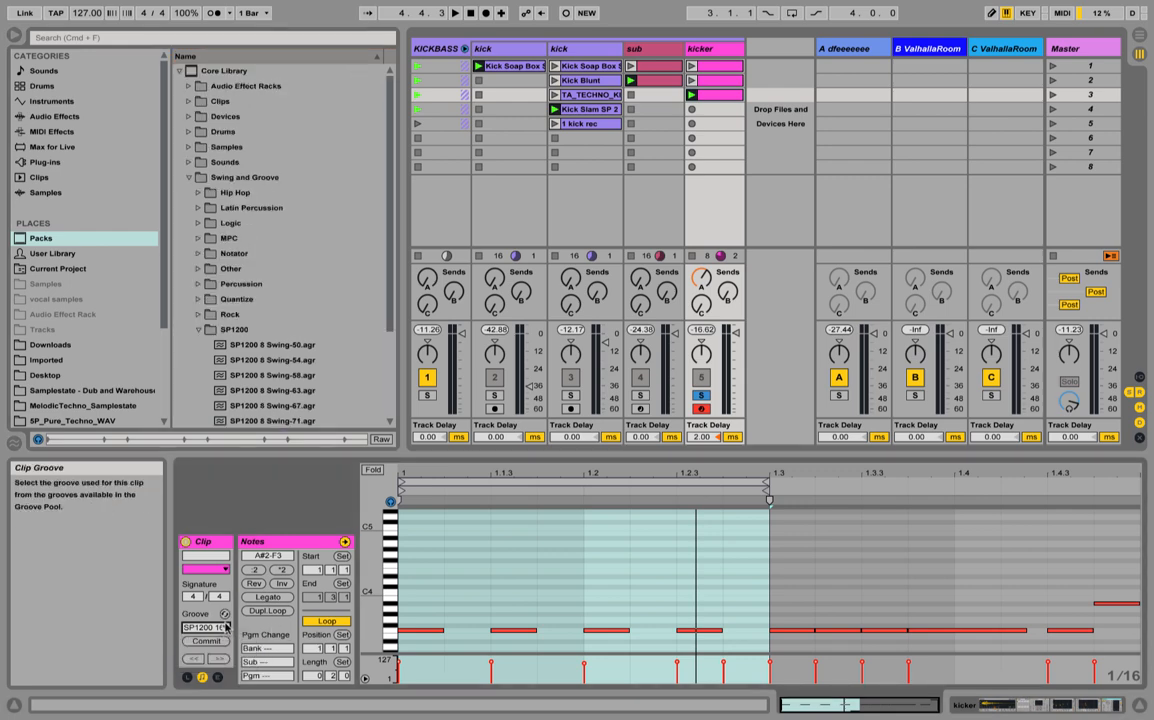
left_click(224, 613)
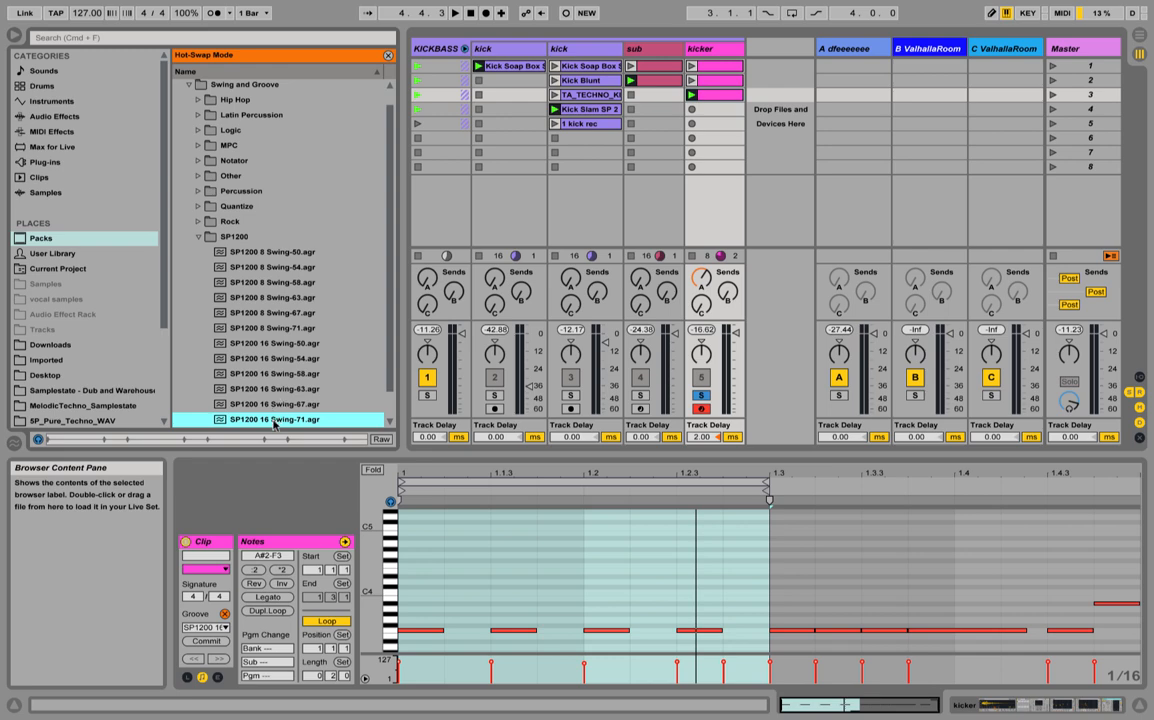
left_click(268, 488)
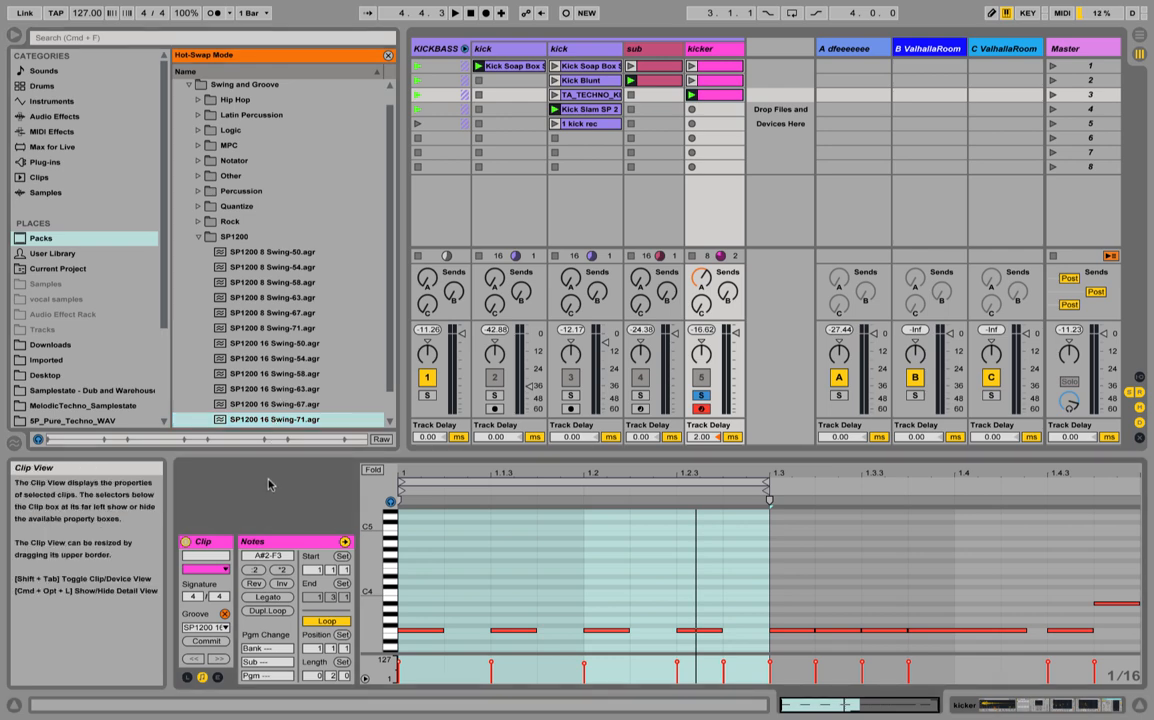
Play the kicker clip with its groove set to None, and reassign the SP1200 16 Swing-71 groove for comparison
left_click(214, 627)
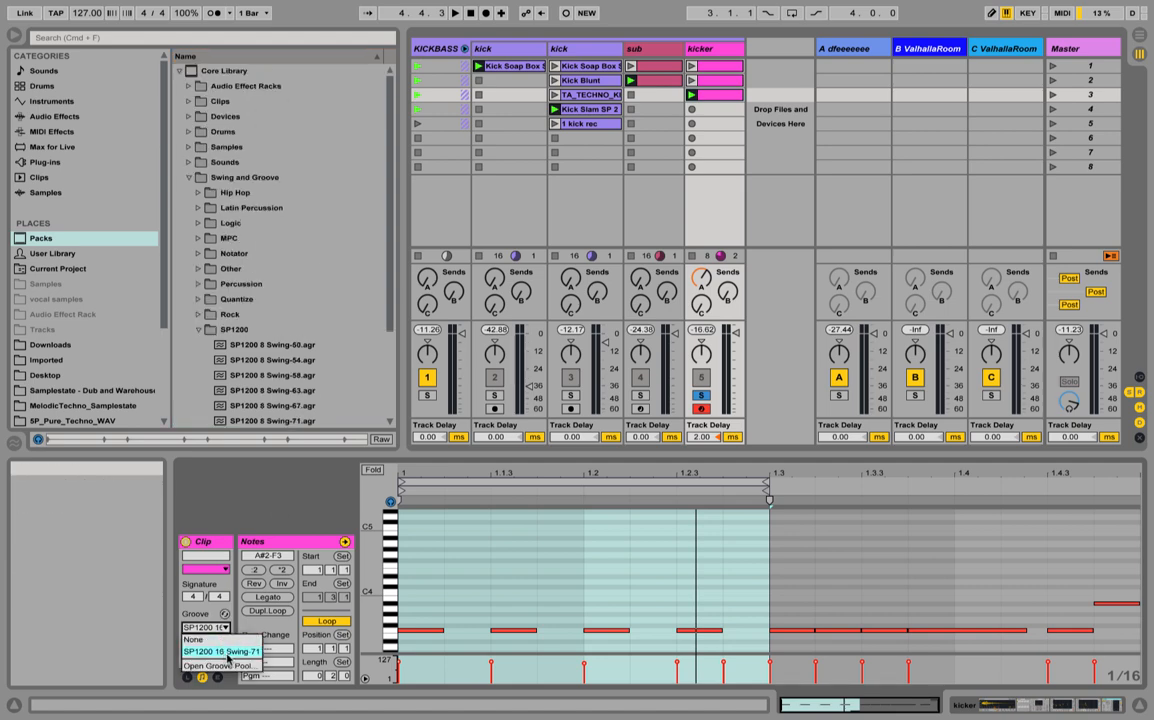
key("space")
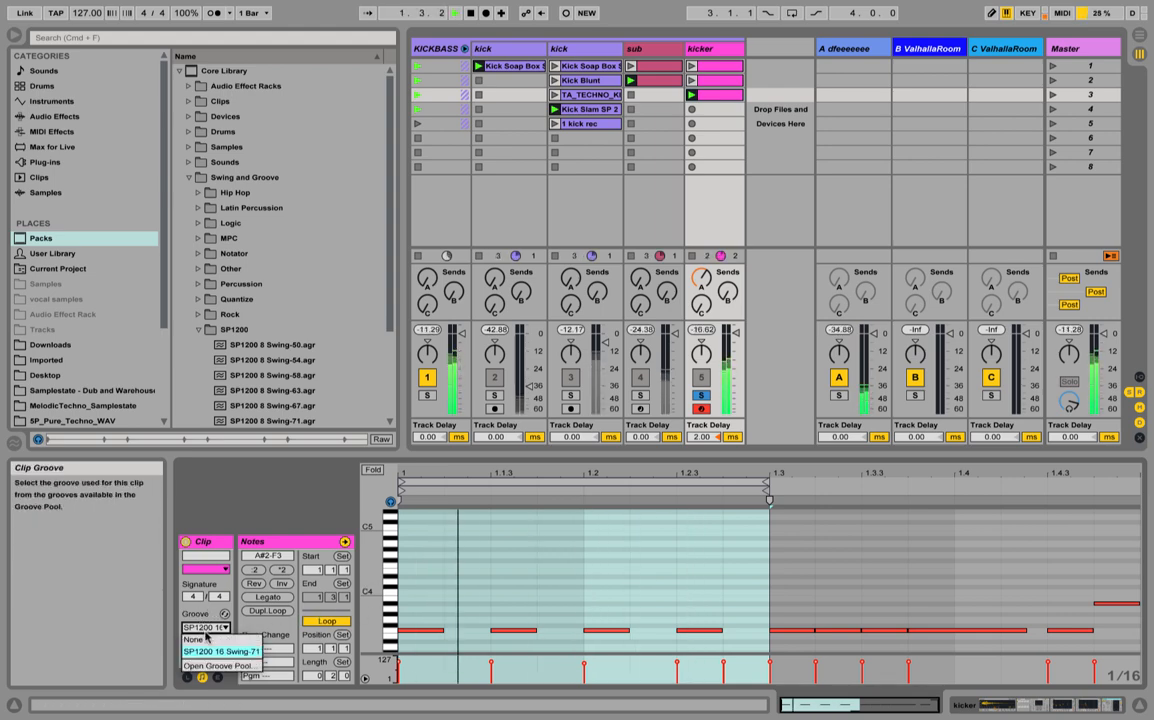
left_click(205, 639)
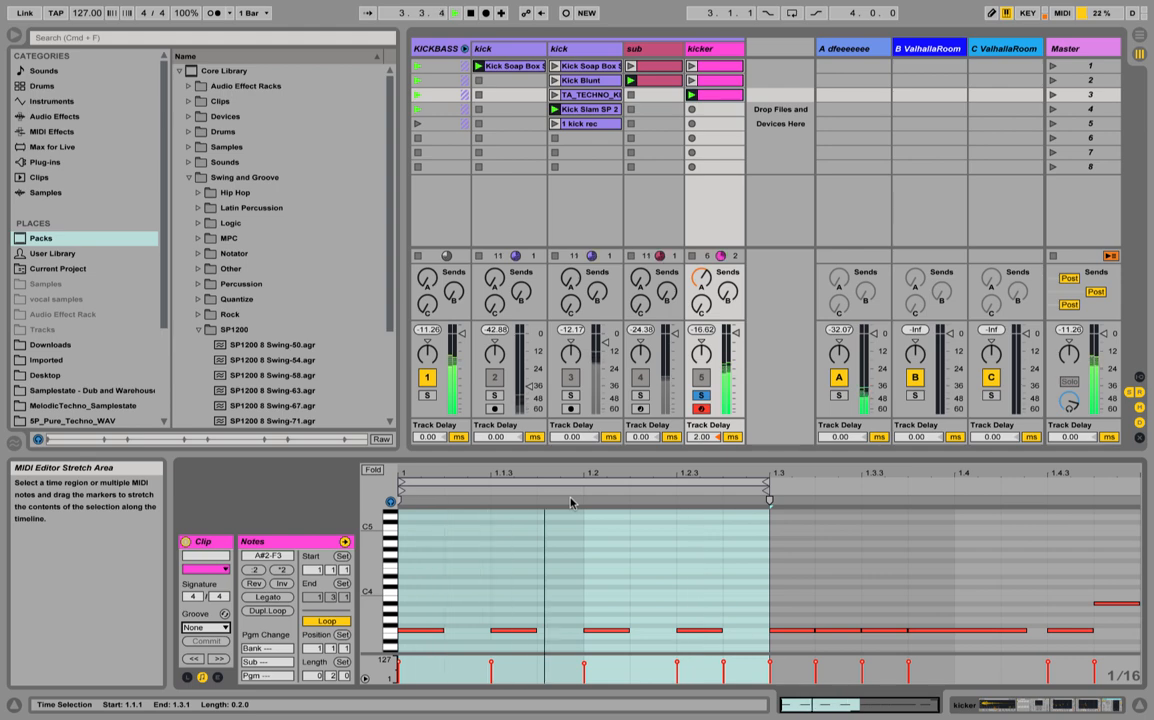
left_click(205, 627)
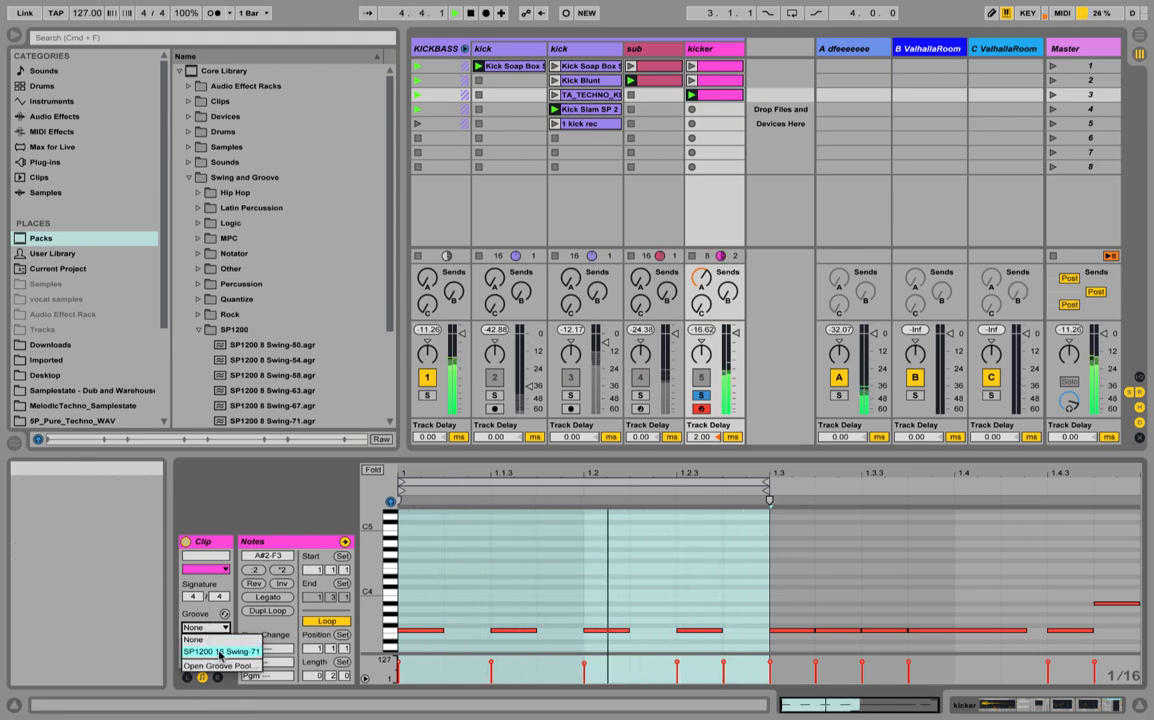
left_click(221, 652)
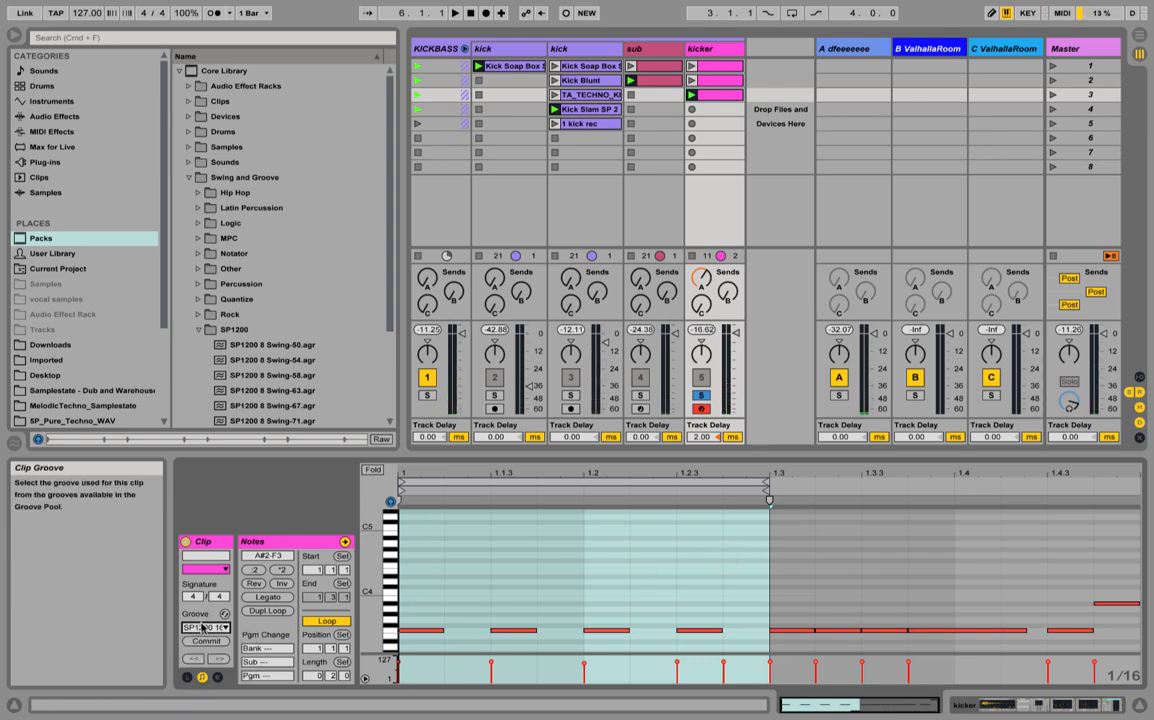
Audition the sub track soloed with its devices shown, and solo the second kick track to compare it, leaving that track disarmed
left_click(717, 98)
double_click(709, 48)
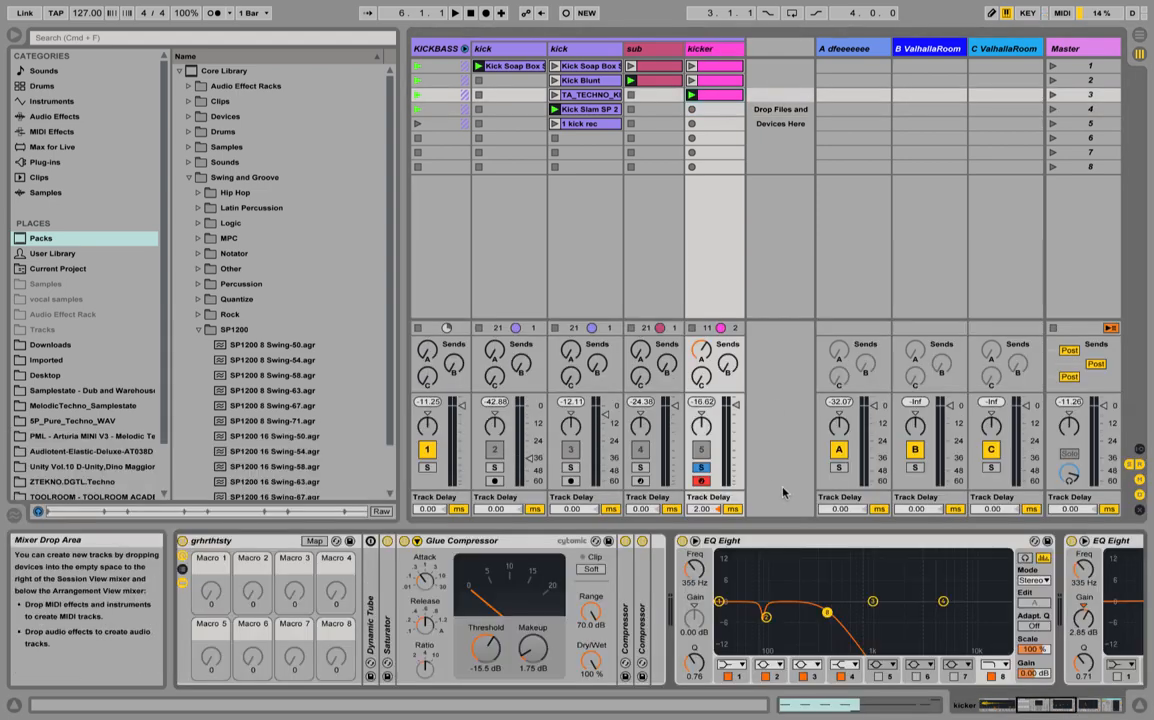
left_click(640, 467)
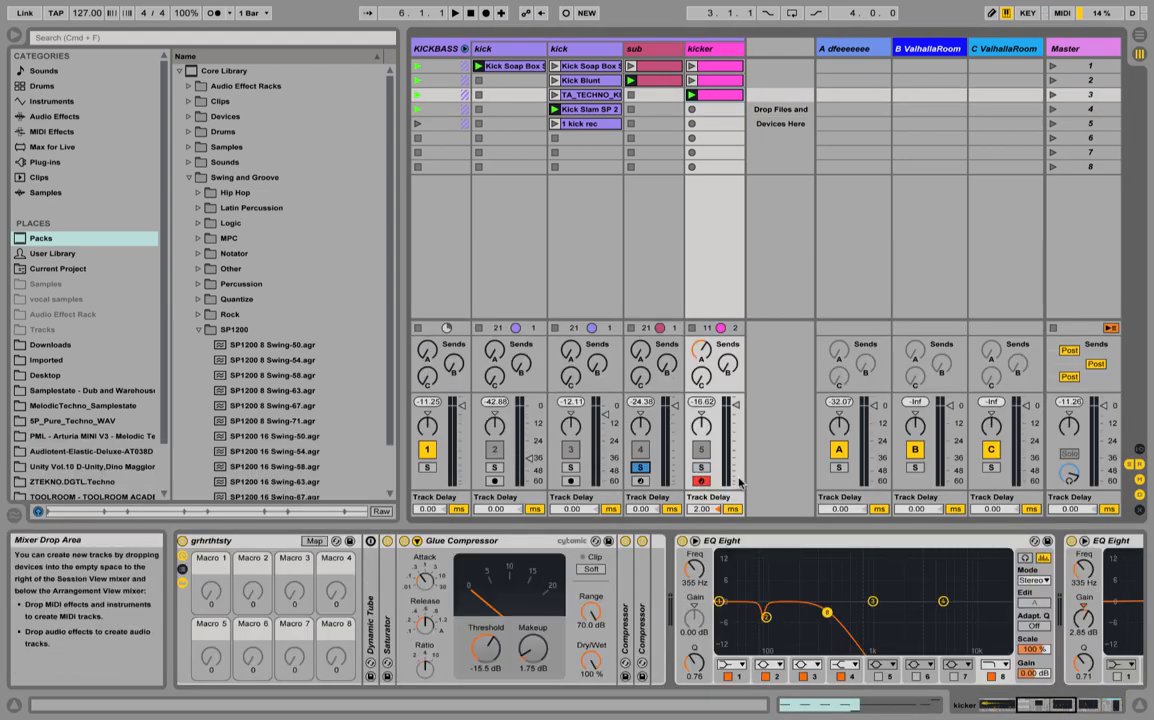
left_click(643, 49)
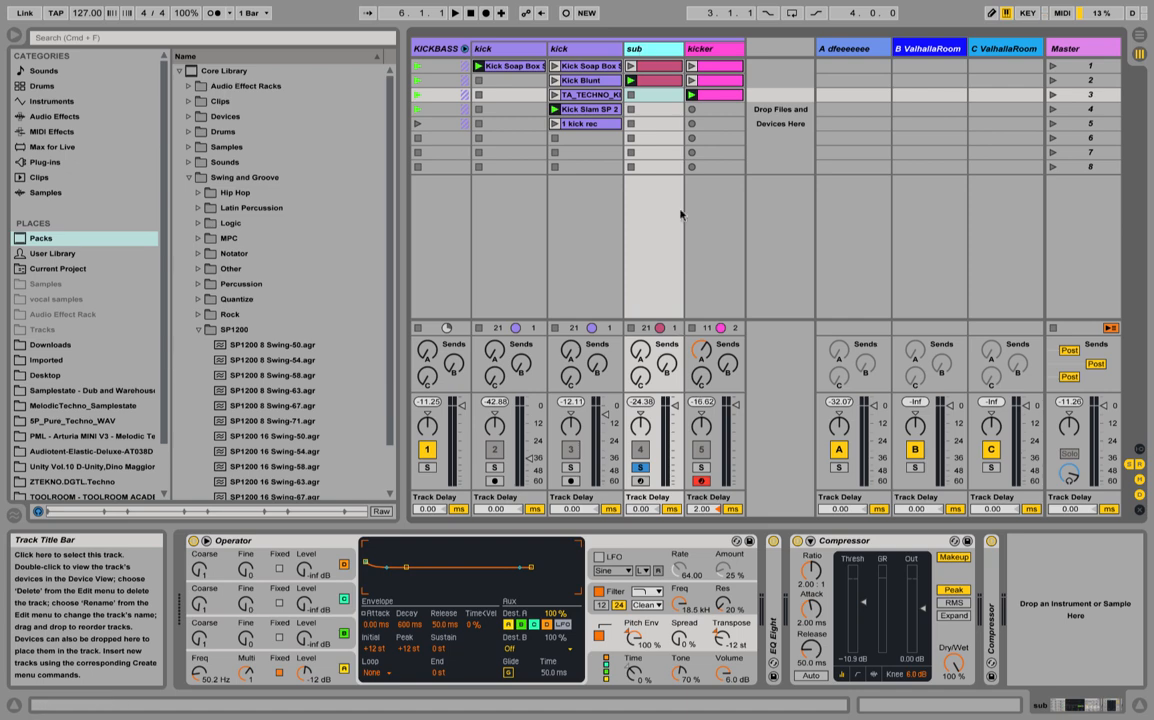
key("space")
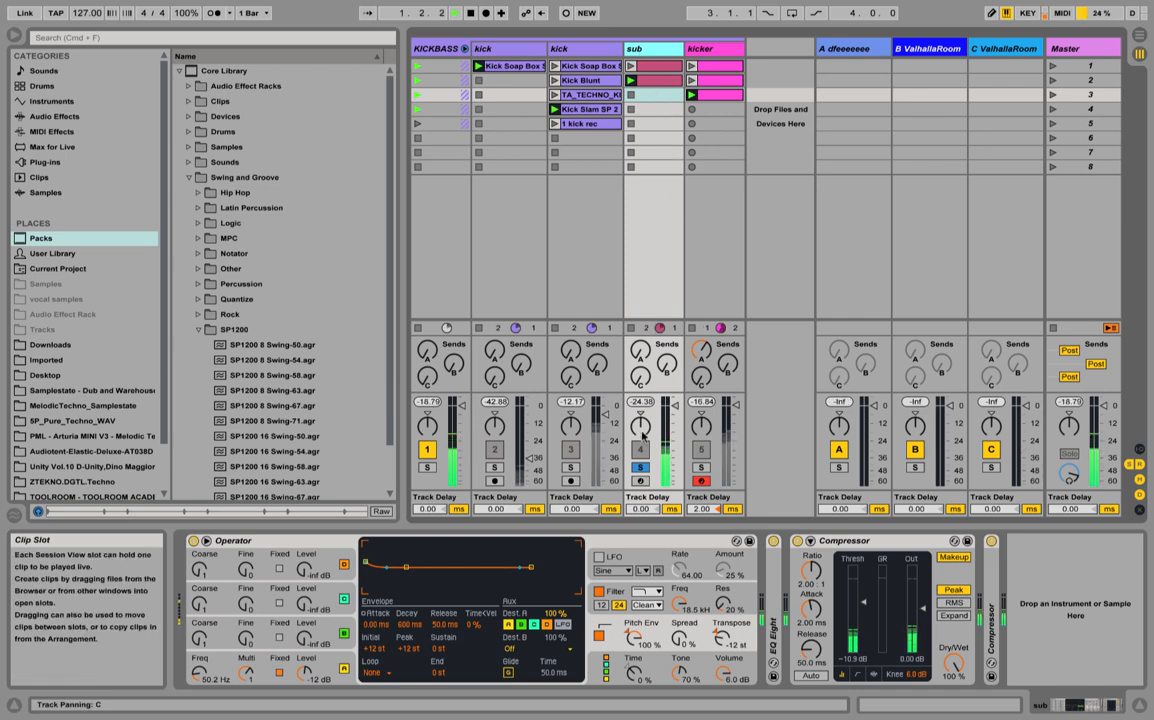
left_click(571, 467)
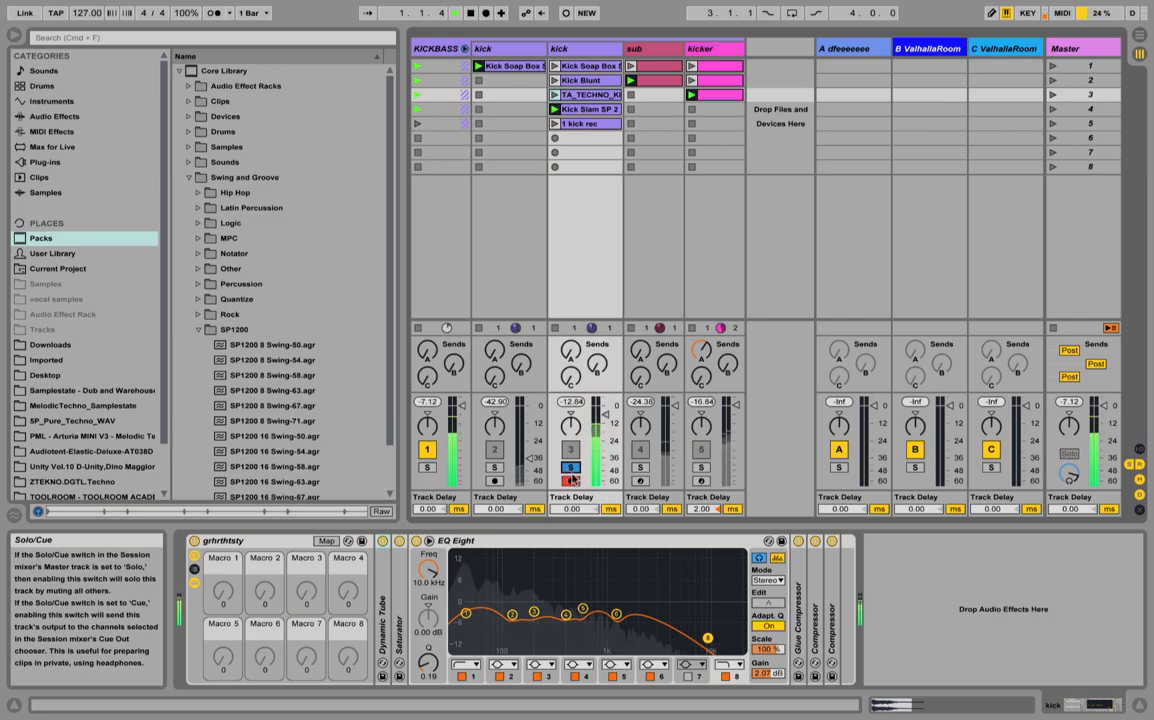
left_click(571, 480)
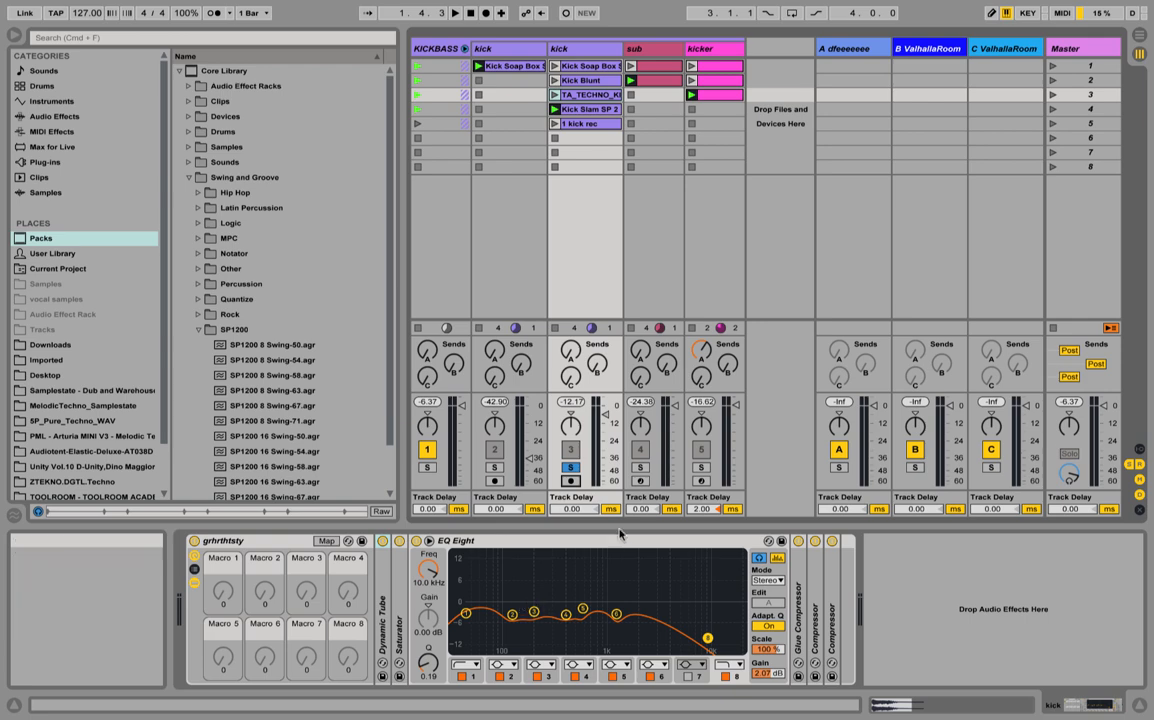
Solo the sub track, open the MIDI notes of its second clip and play it back briefly
left_click(640, 481)
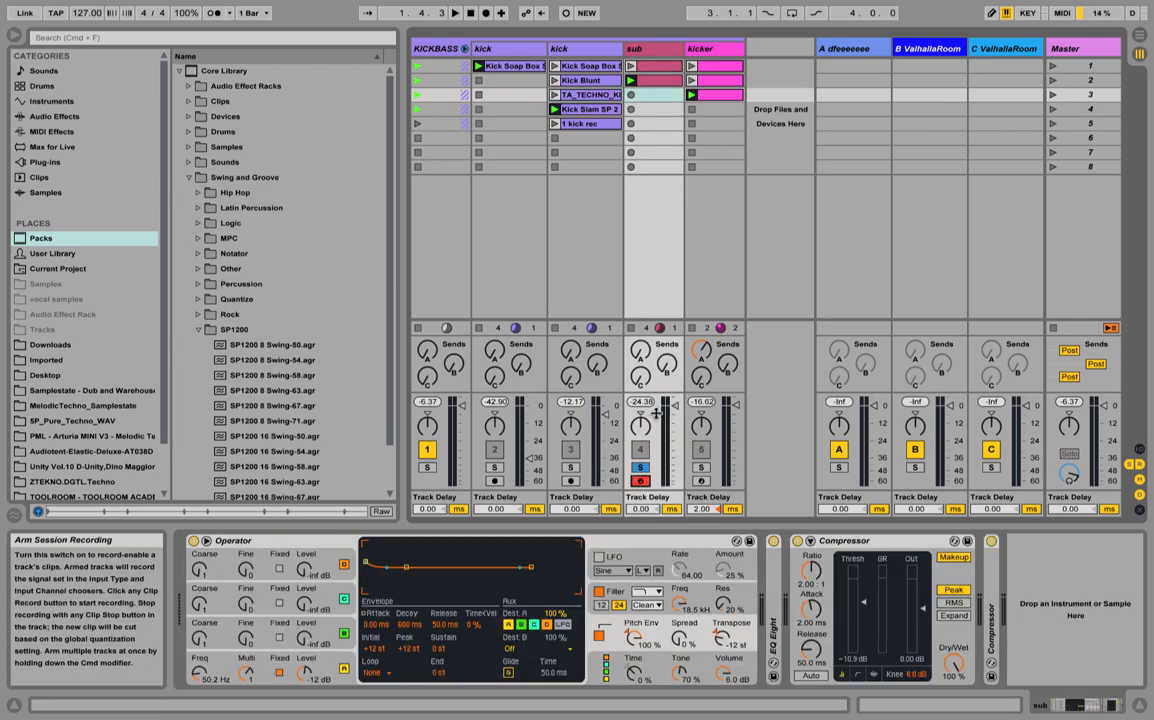
left_click(647, 82)
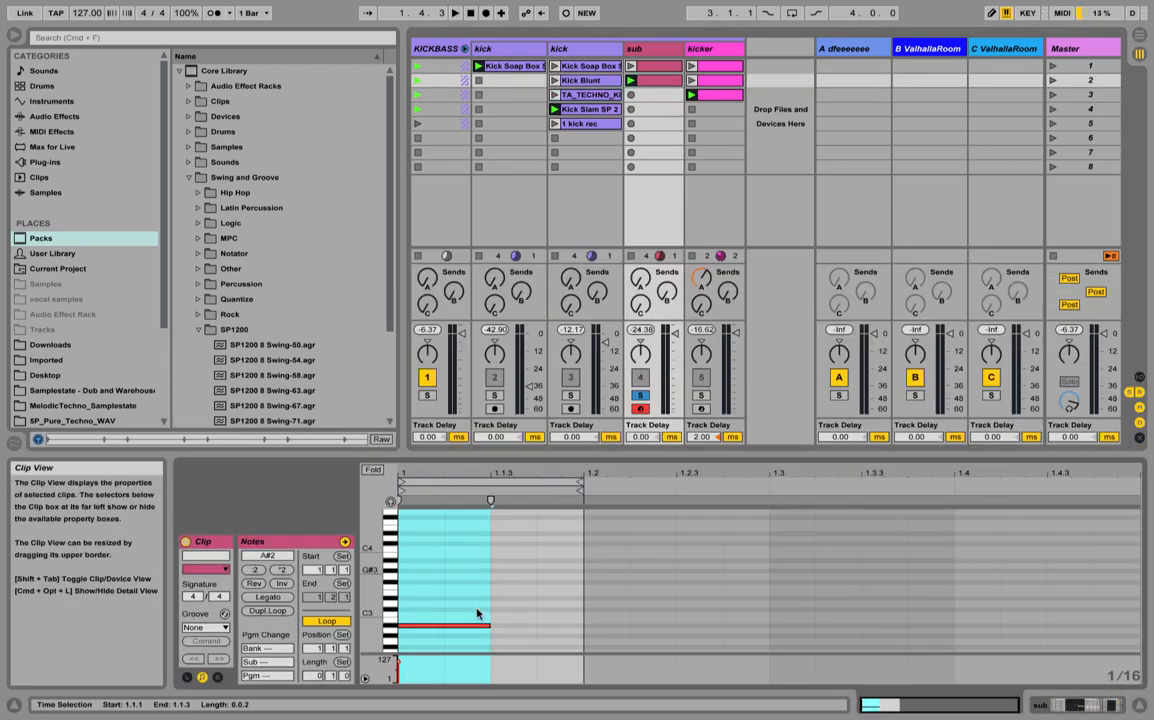
left_click(641, 408)
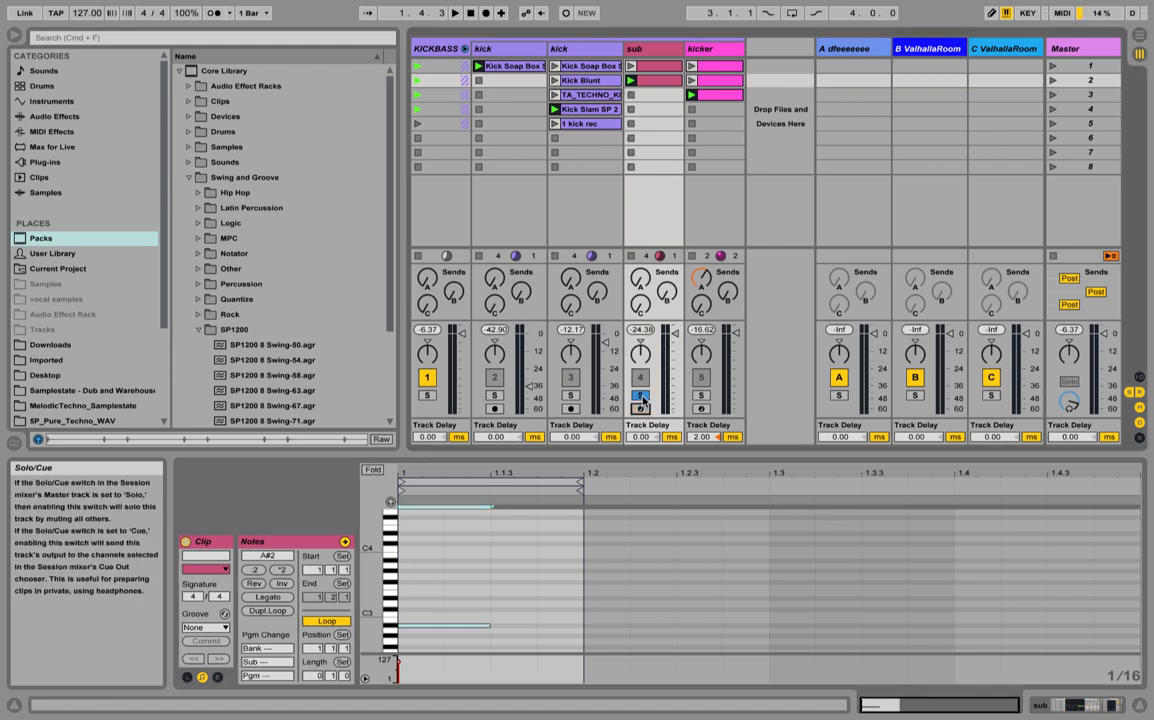
key("space")
key("space")
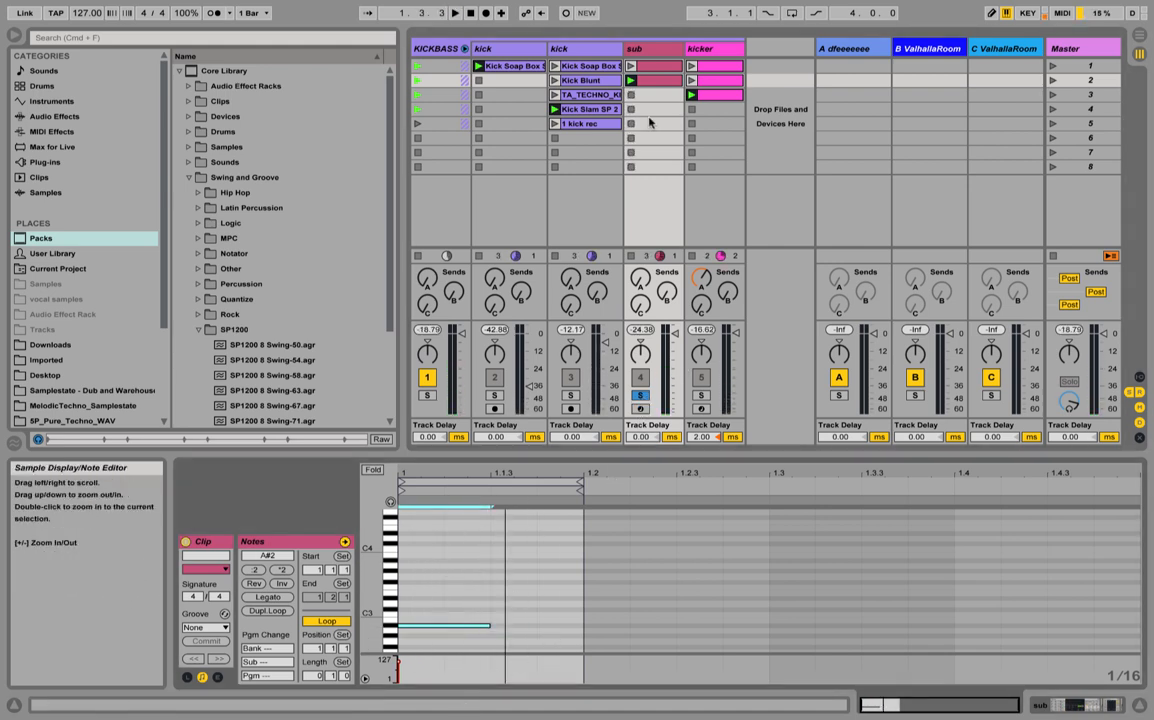
Show oscillator A in the sub track's Operator and choose Sine as its waveform
left_click(648, 48)
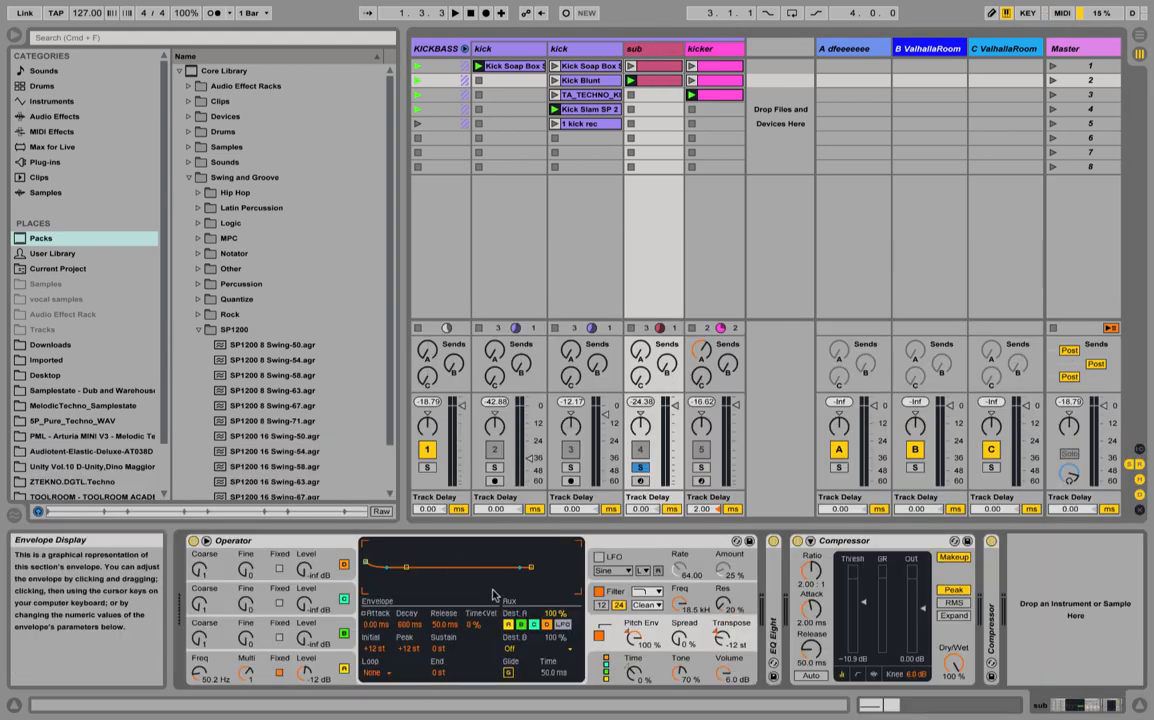
left_click(324, 664)
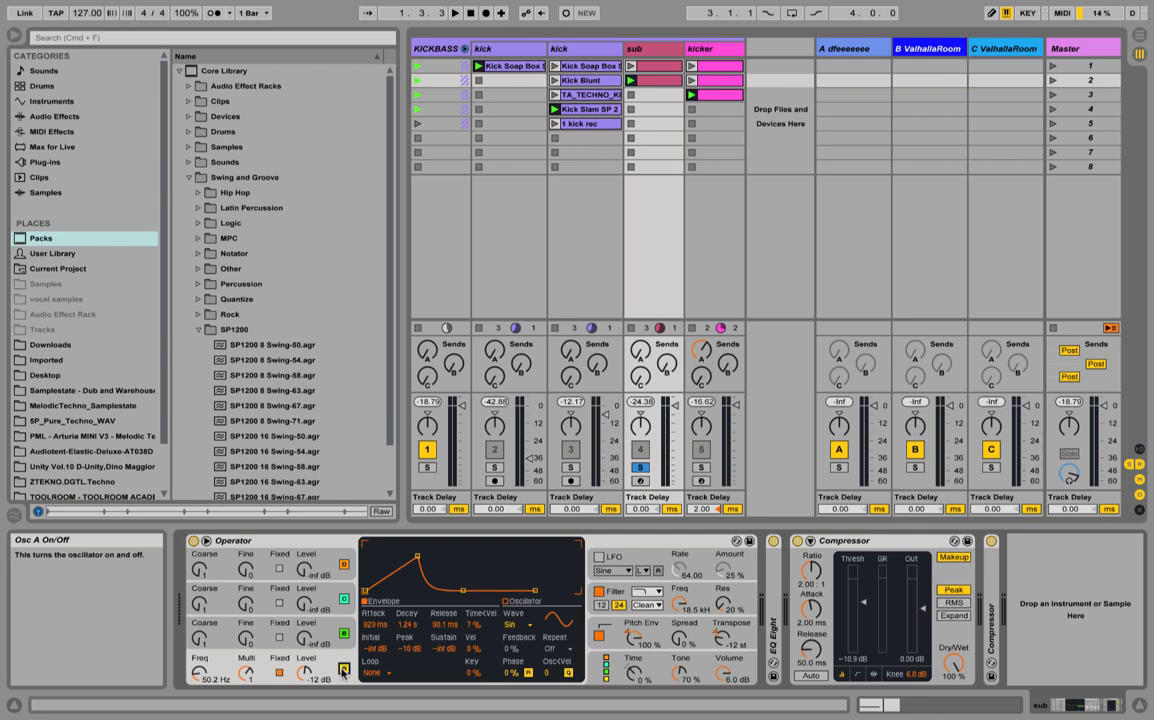
left_click(532, 612)
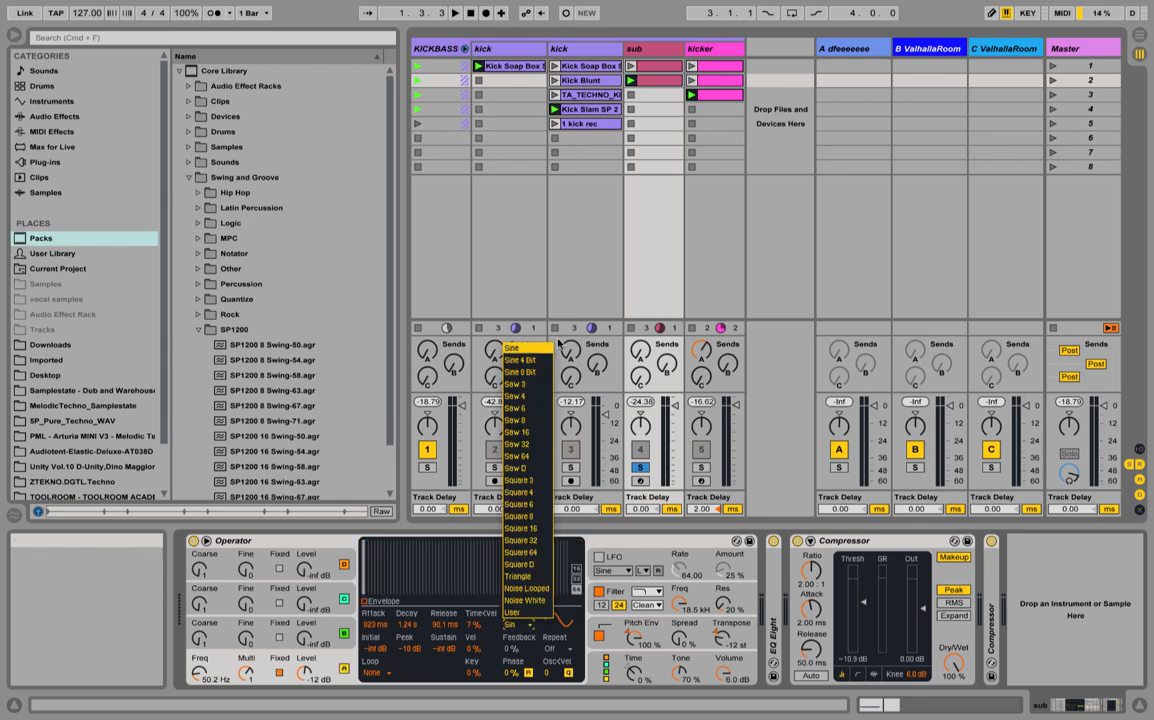
left_click(532, 348)
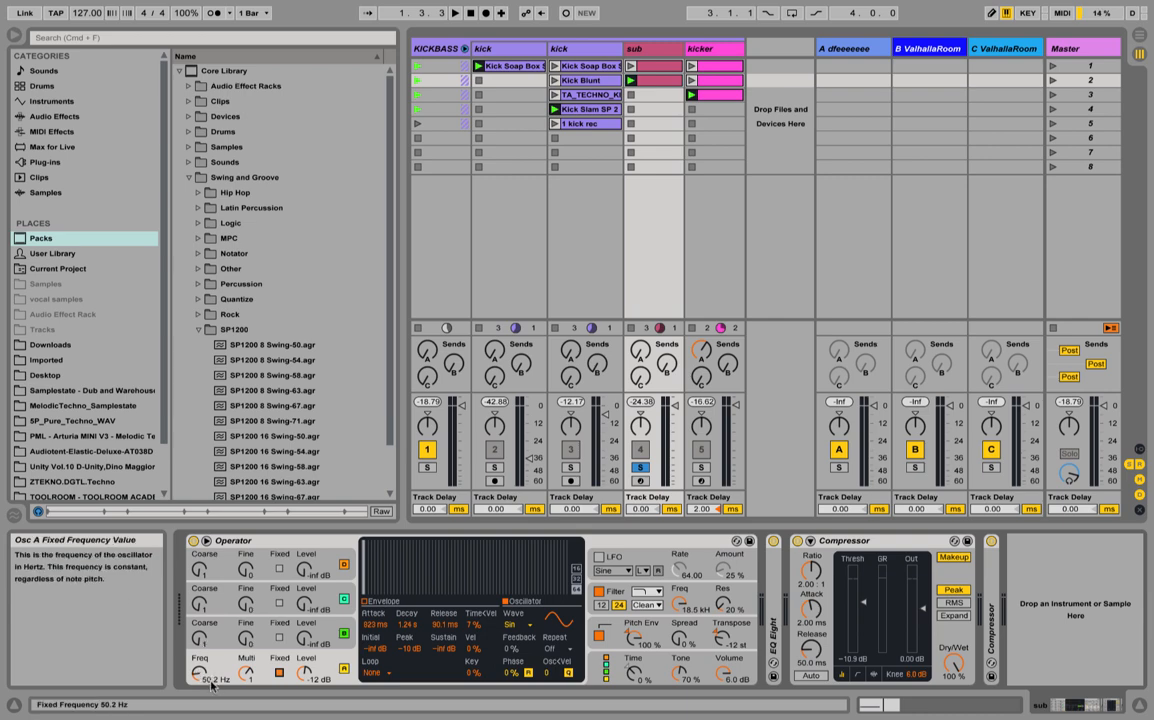
Try lowering oscillator A's fixed-frequency multiplier on the sub's Operator and return it to 1, playing the soloed sub to compare
left_click_drag(247, 677, 247, 690)
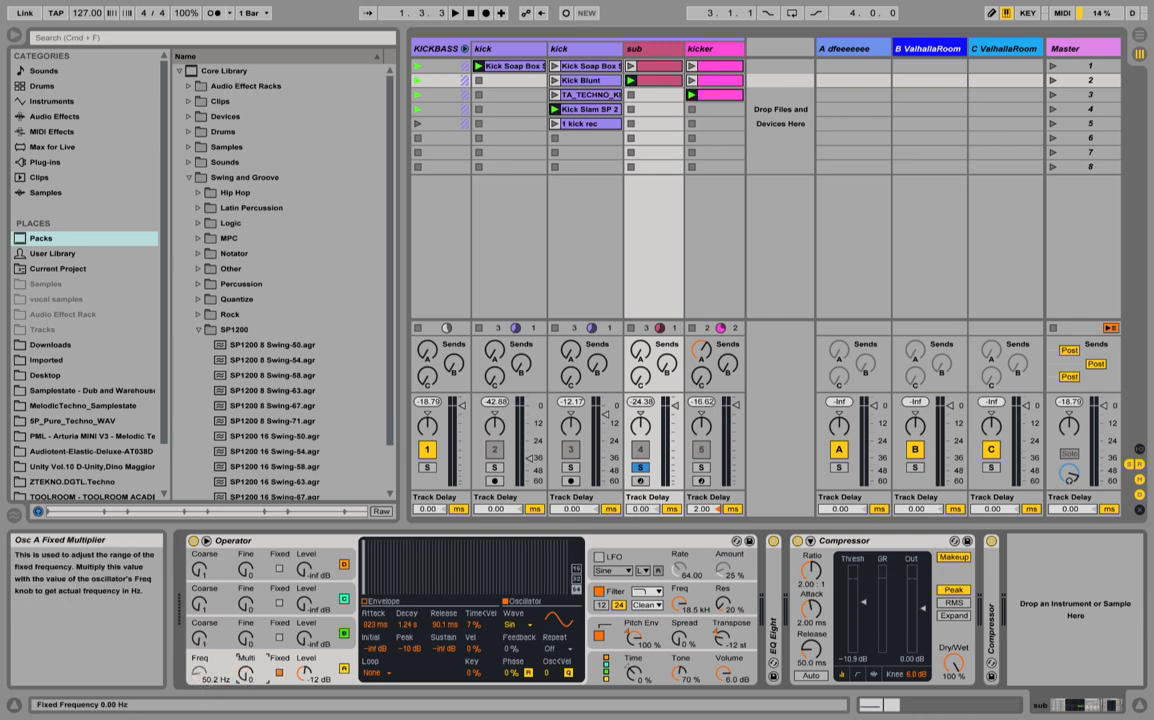
key("space")
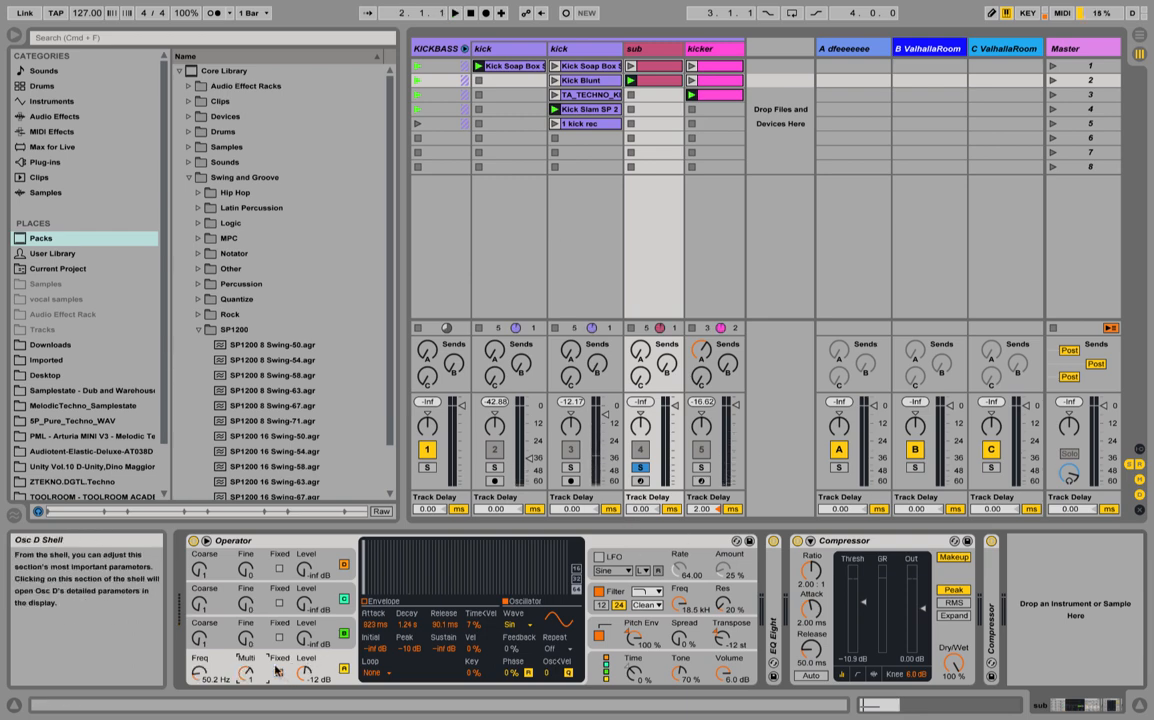
left_click_drag(250, 683, 250, 683)
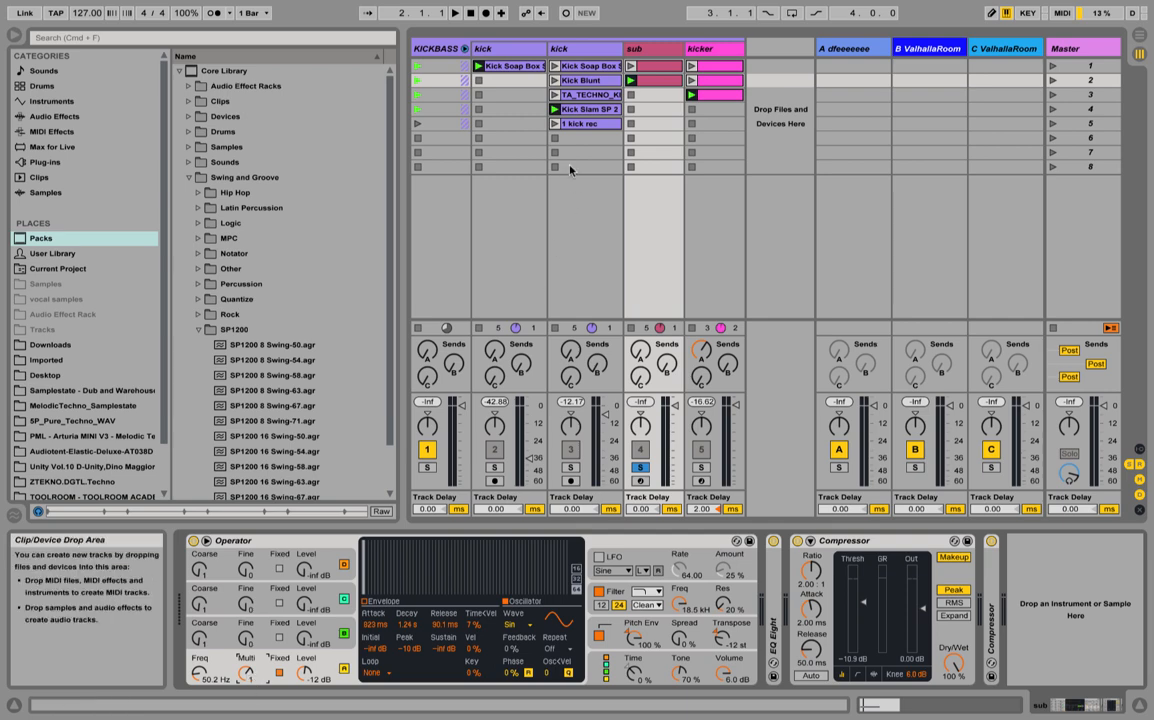
key("space")
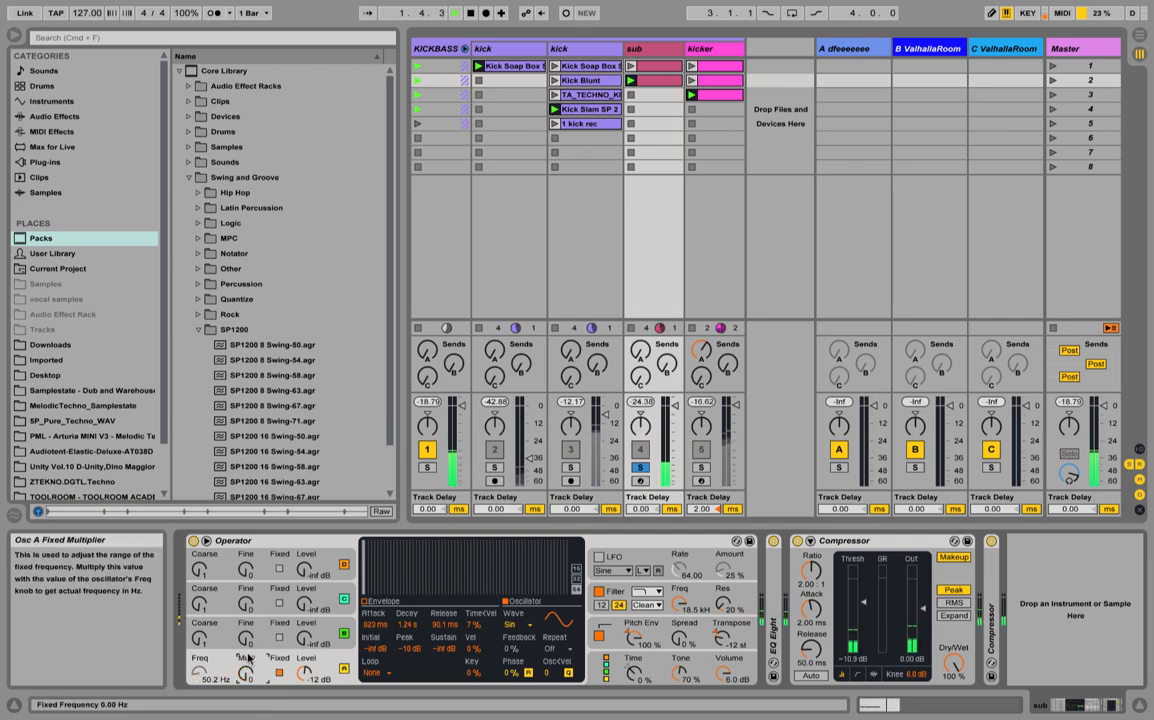
Show oscillator A's volume envelope and try a different attack time while auditioning the sub
left_click(366, 601)
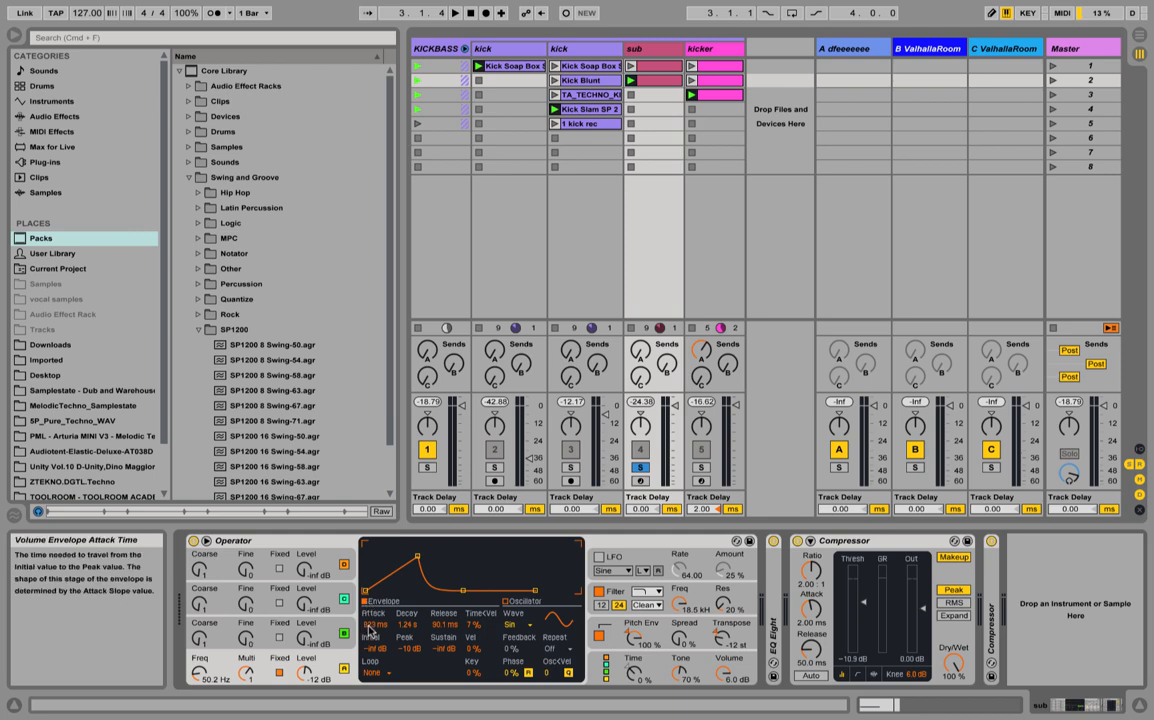
key("space")
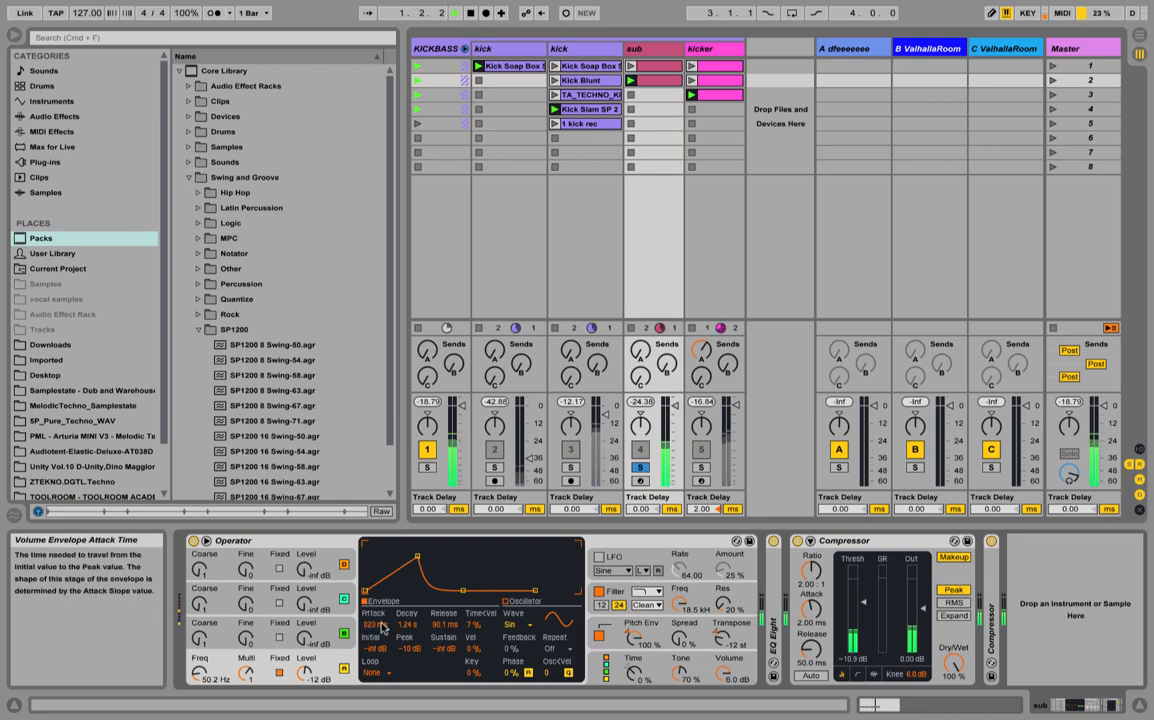
left_click_drag(380, 626, 387, 637)
left_click_drag(365, 556, 427, 561)
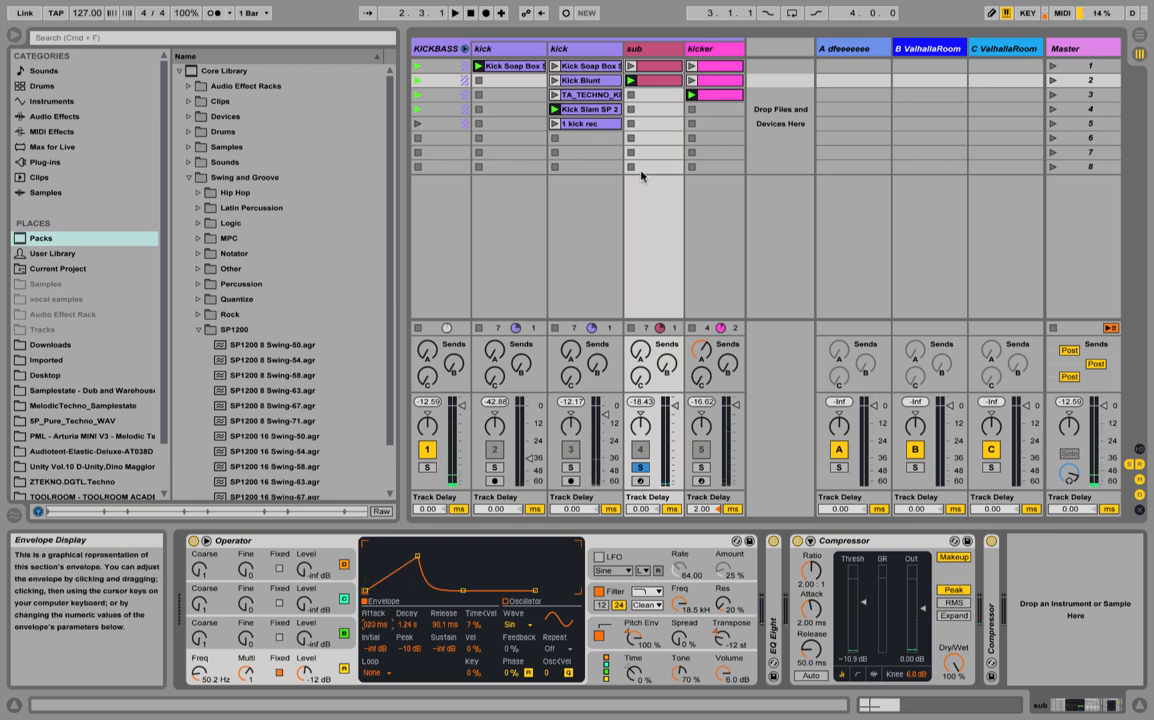
Show the sub Operator's pitch envelope and audition the sub with that envelope switched off and back on
left_click(590, 51)
left_click(643, 40)
left_click(643, 47)
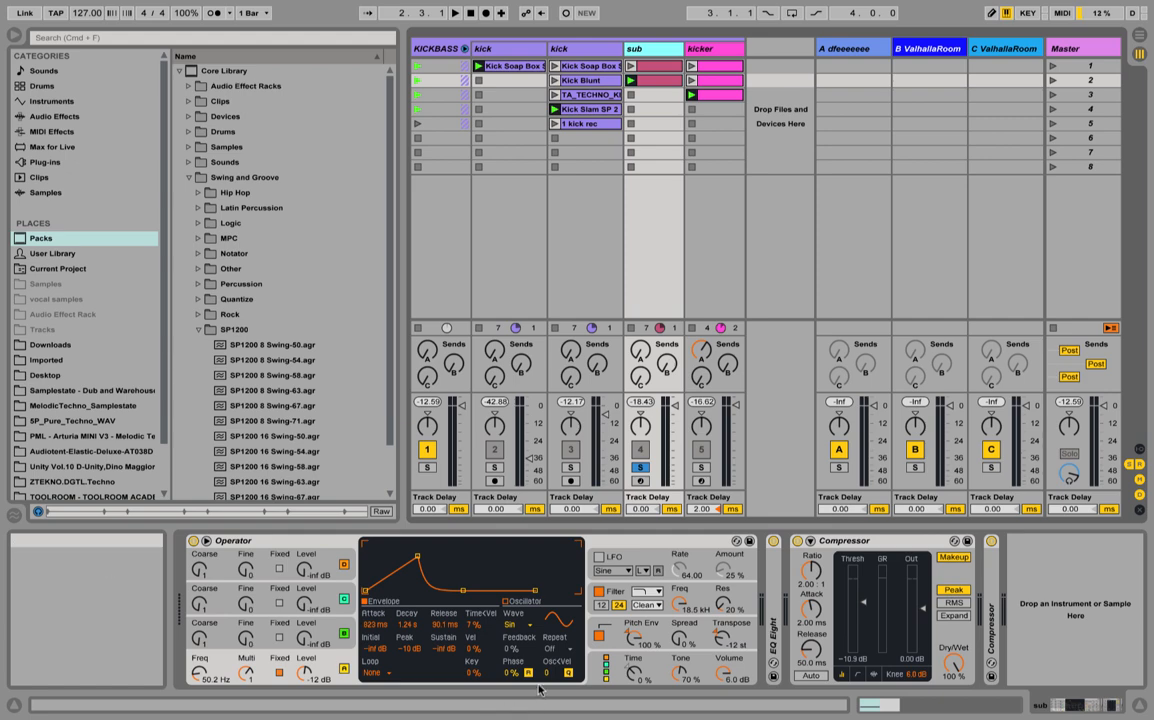
left_click(614, 632)
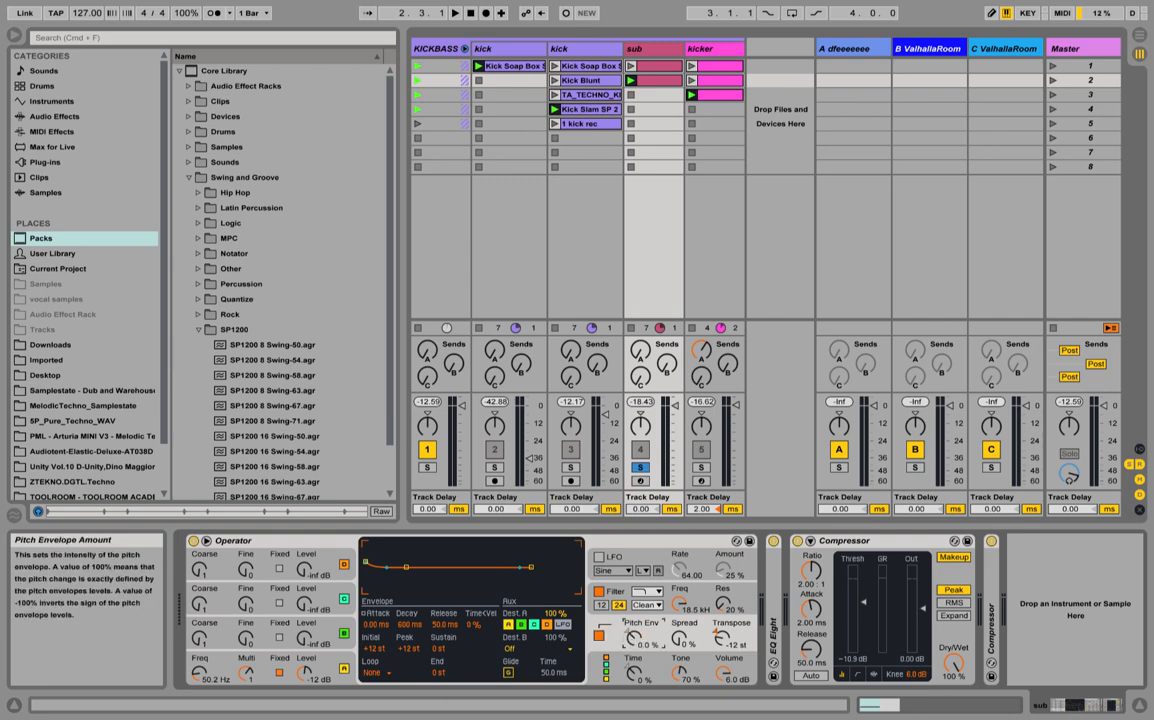
left_click(600, 636)
key("space")
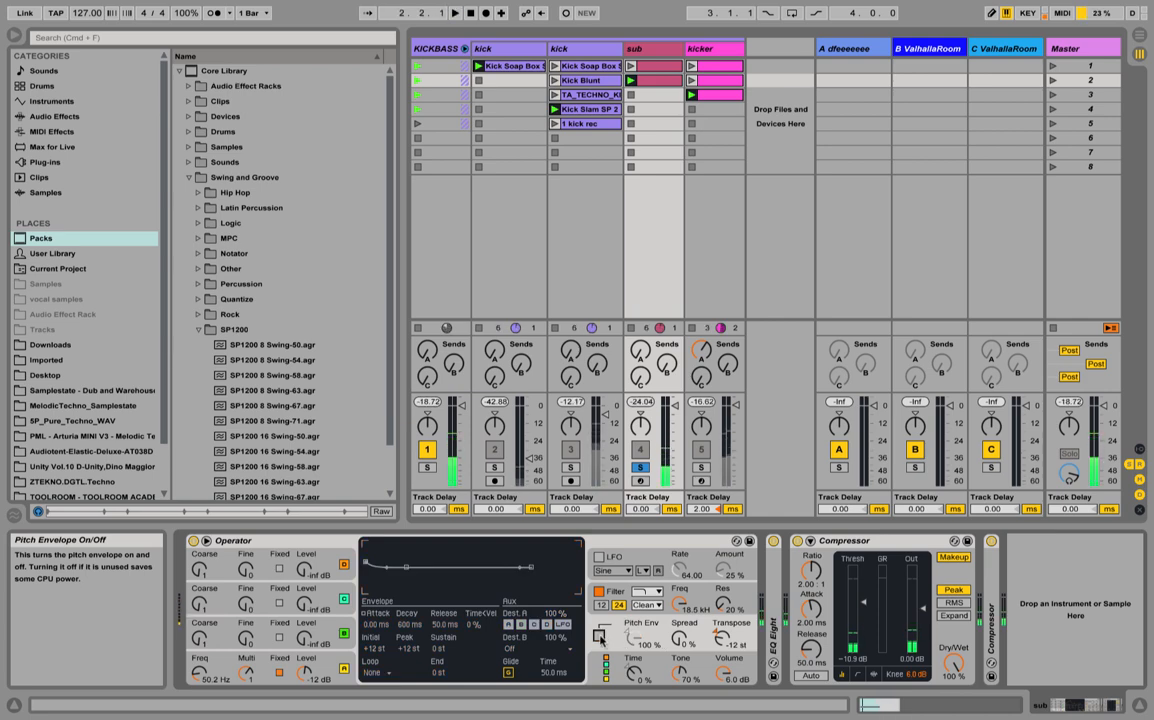
left_click(600, 636)
key("space")
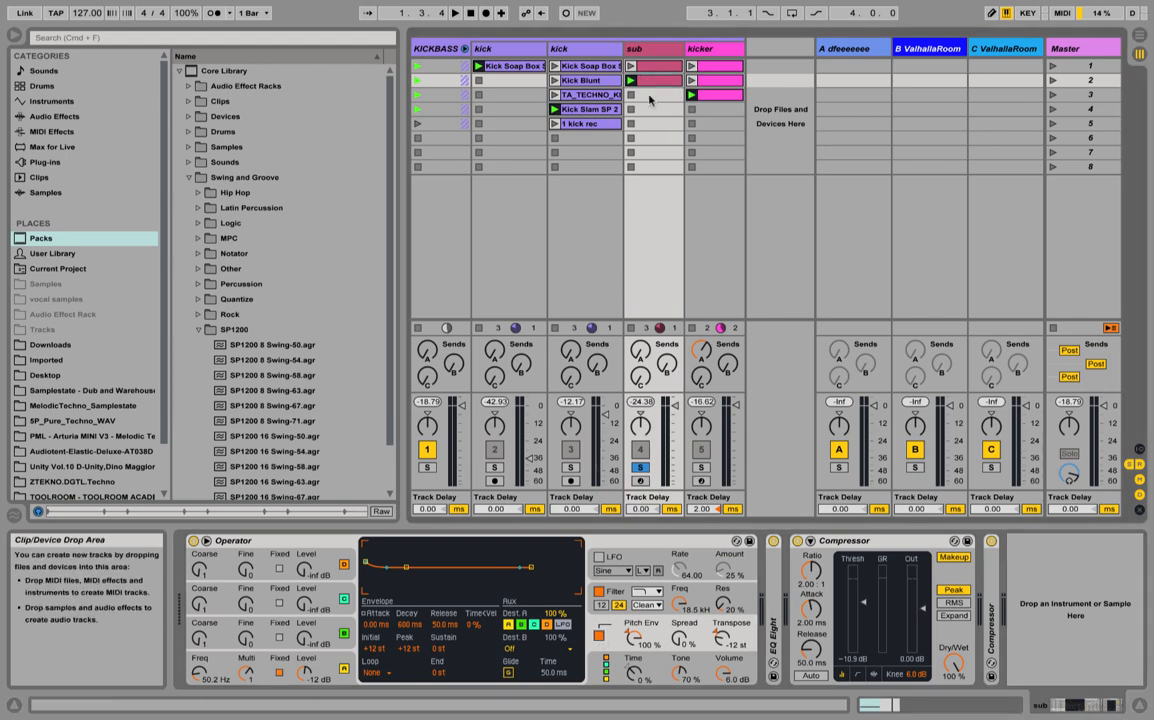
Unfold the sub track's EQ Eight to show its filter curve, and take the sub track out of solo
double_click(774, 617)
mouse_move(1046, 706)
left_mouse_down()
mouse_move(1080, 701)
mouse_move(1040, 705)
left_mouse_up()
double_click(1049, 627)
left_click(640, 467)
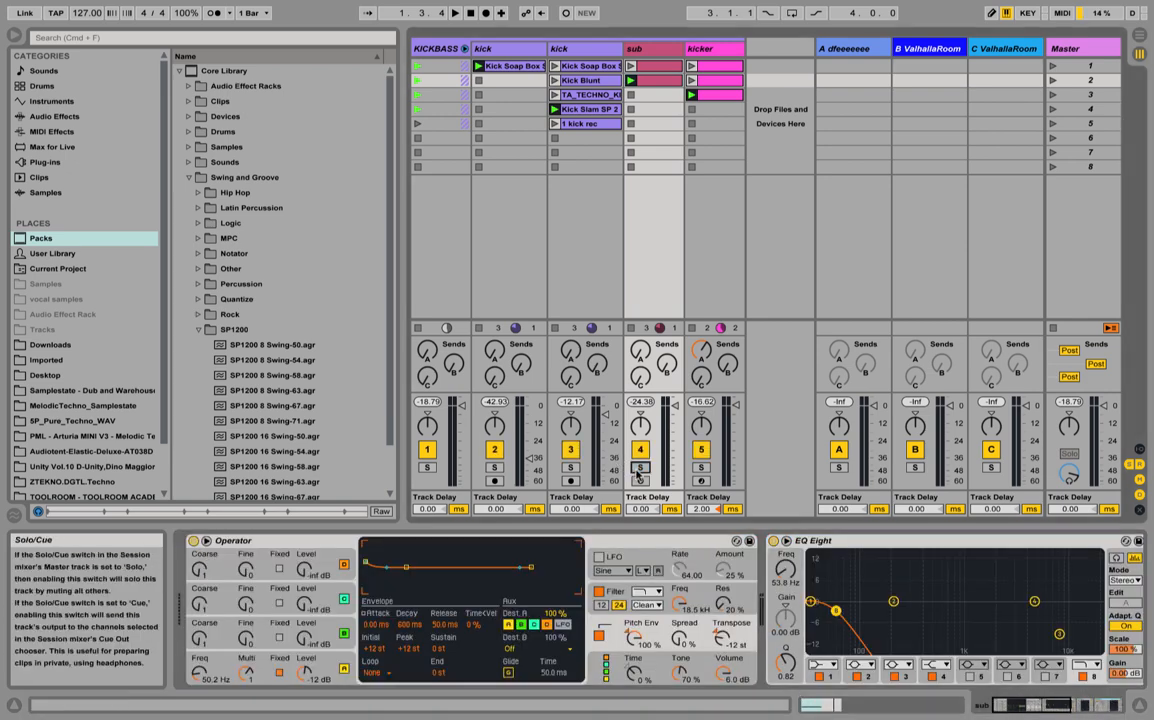
Show the second kick track's device chain, followed by the KICKBASS group's effects with its Glue Compressor selected
left_click(579, 51)
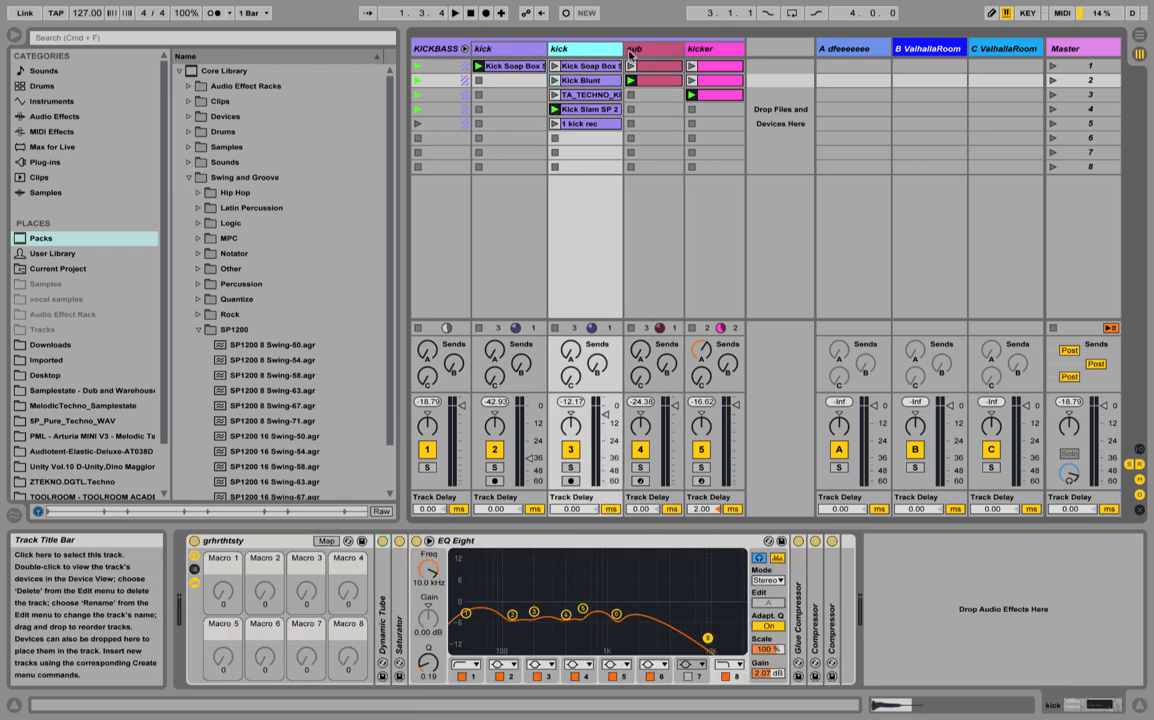
key("Right")
key("Right")
left_click(441, 50)
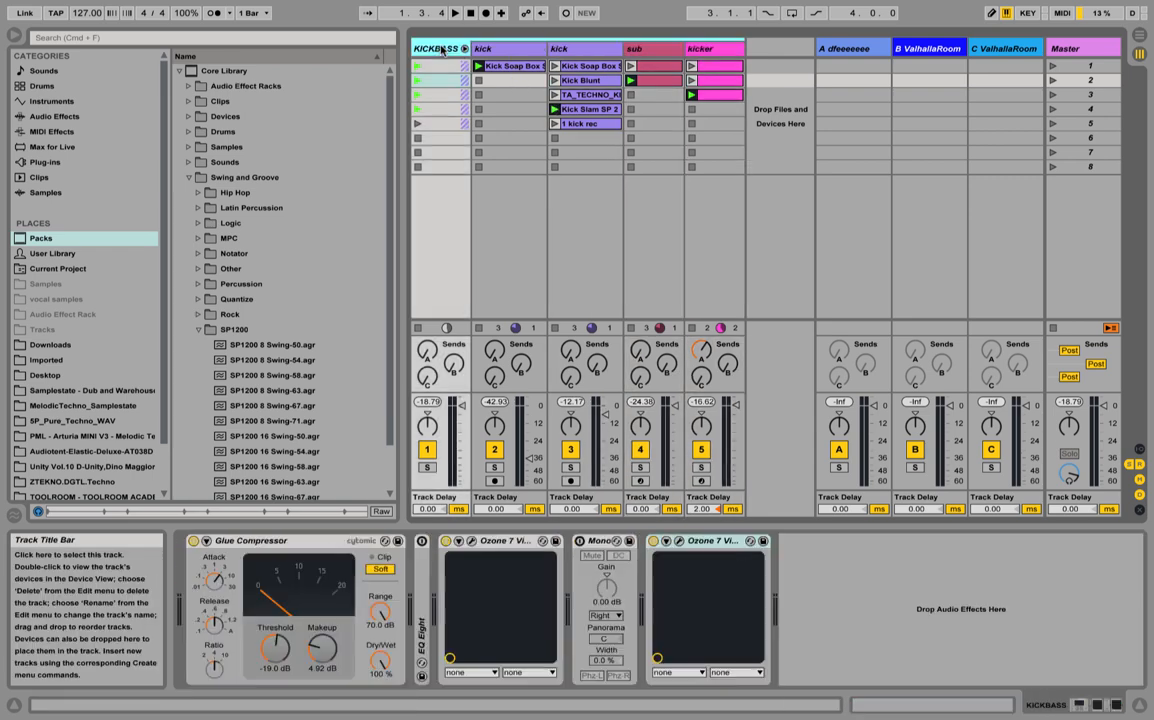
left_click(281, 542)
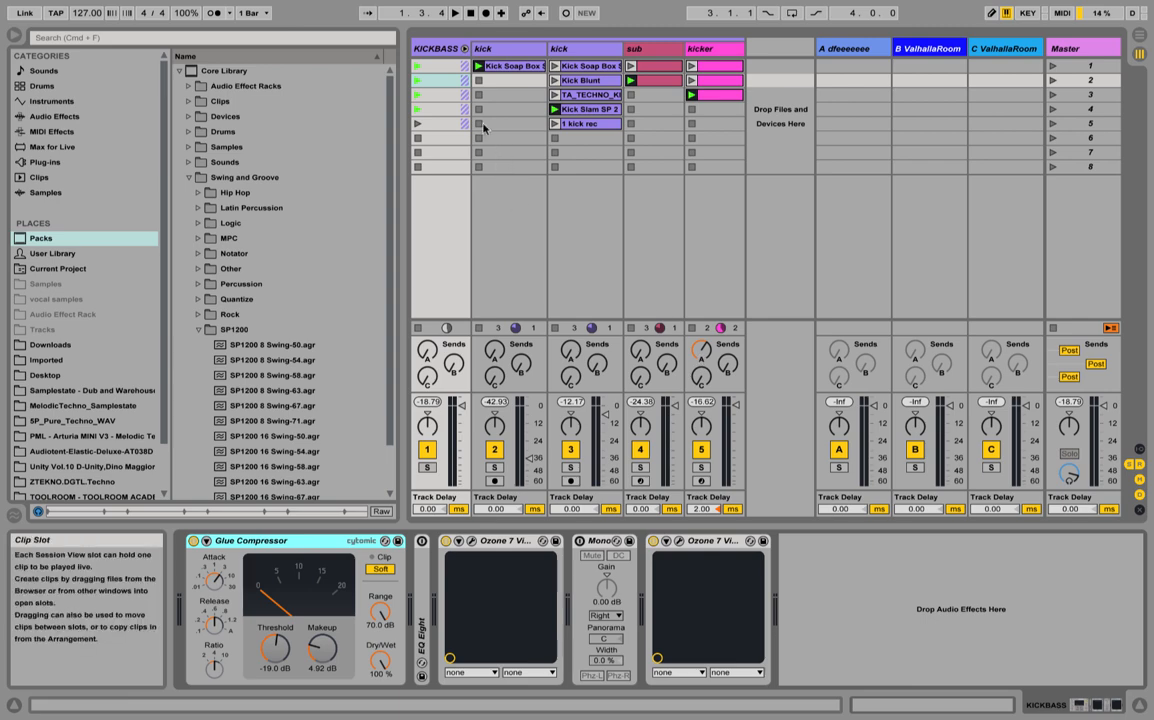
left_click(419, 50)
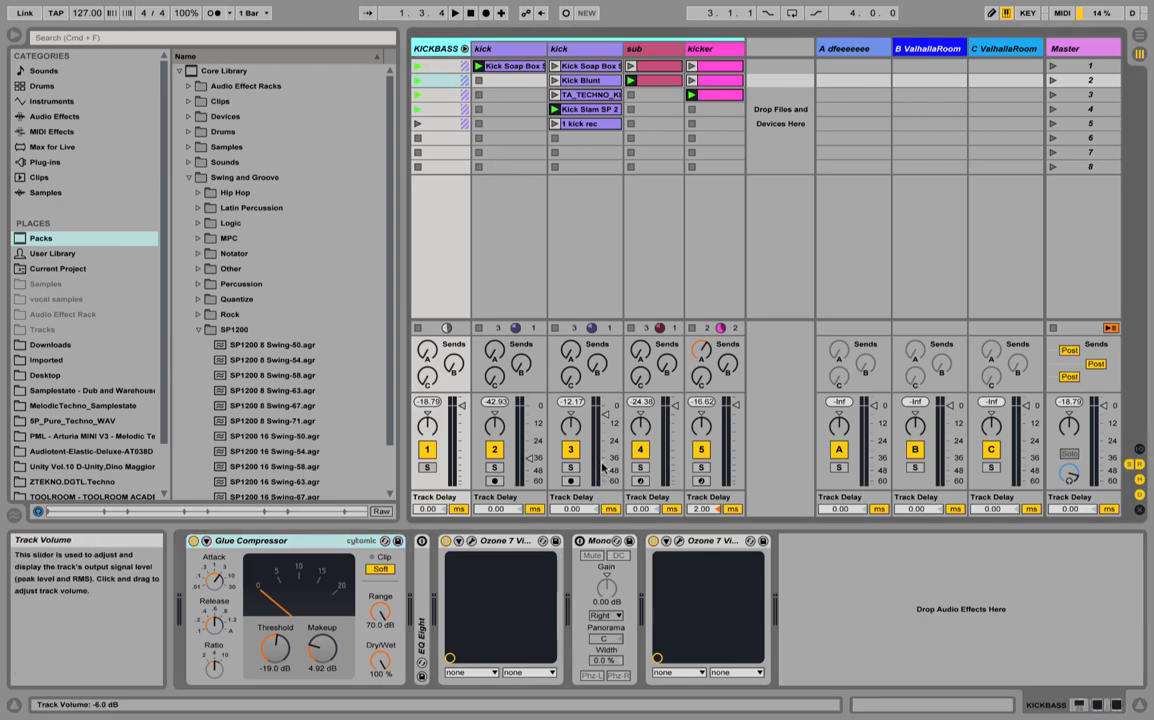
Play the whole kick and bass group together and show the kicker track's device chain
key("space")
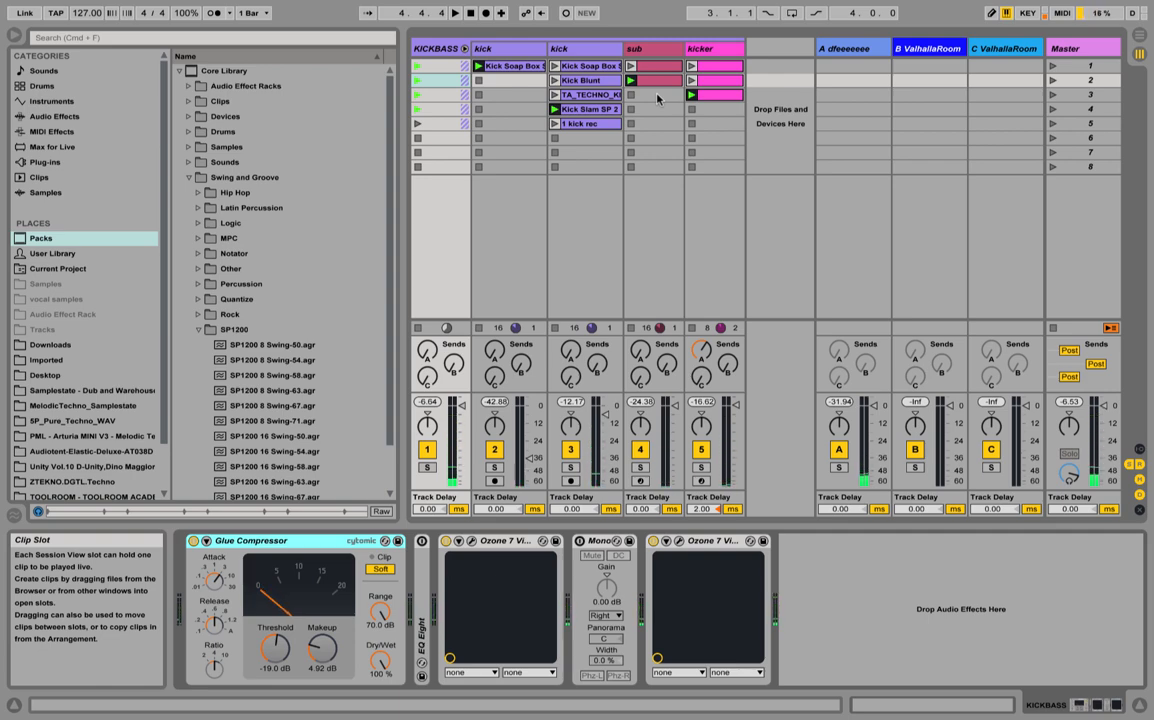
left_click(702, 52)
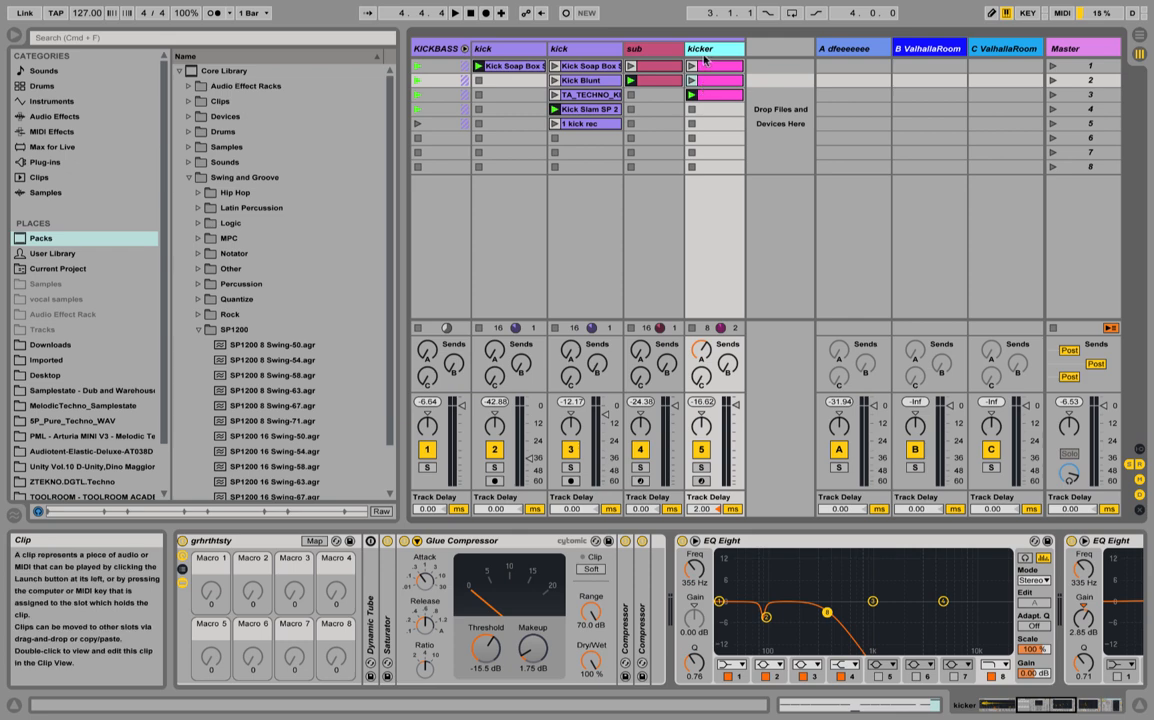
left_click(642, 56)
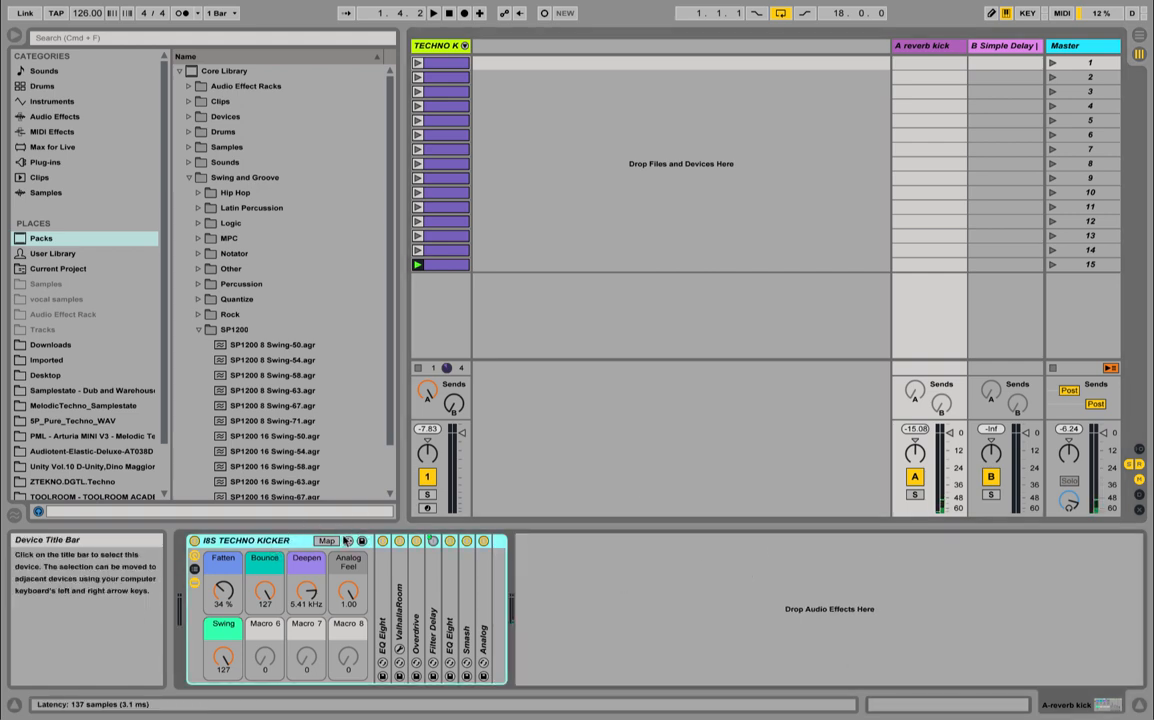
Examine the I8S TECHNO KICKER effect rack and its macros on the reverb kick return track
left_click_drag(345, 541, 648, 573)
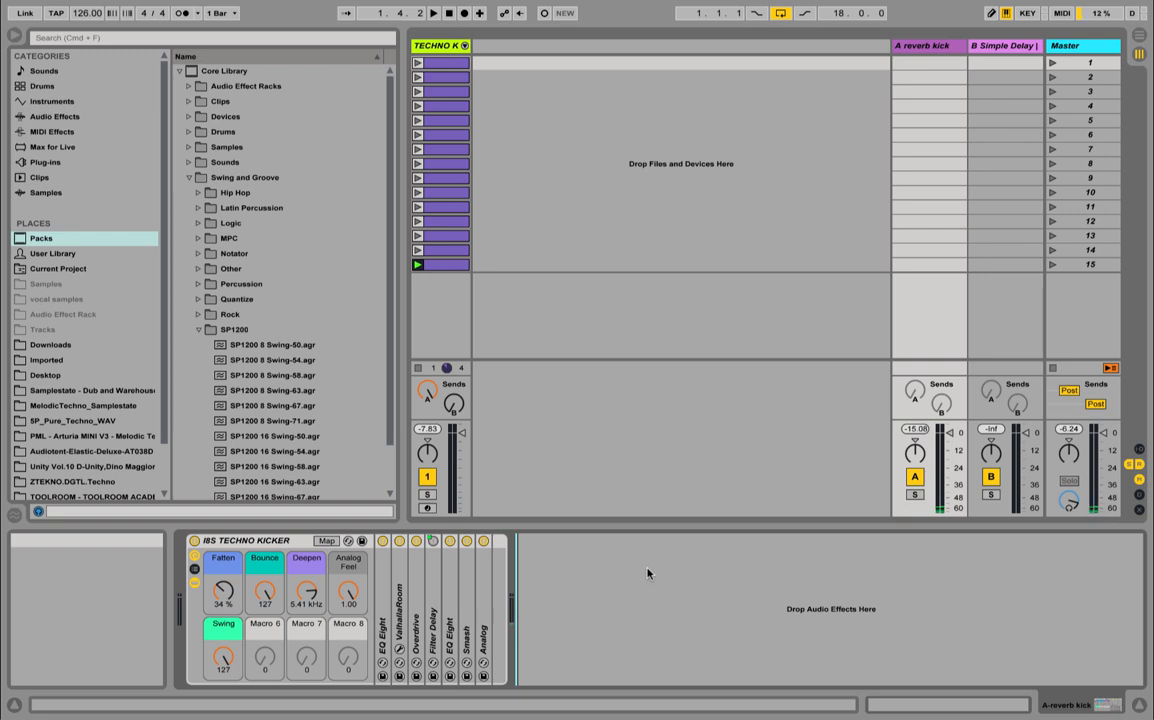
left_click_drag(648, 573, 656, 609)
left_click(300, 541)
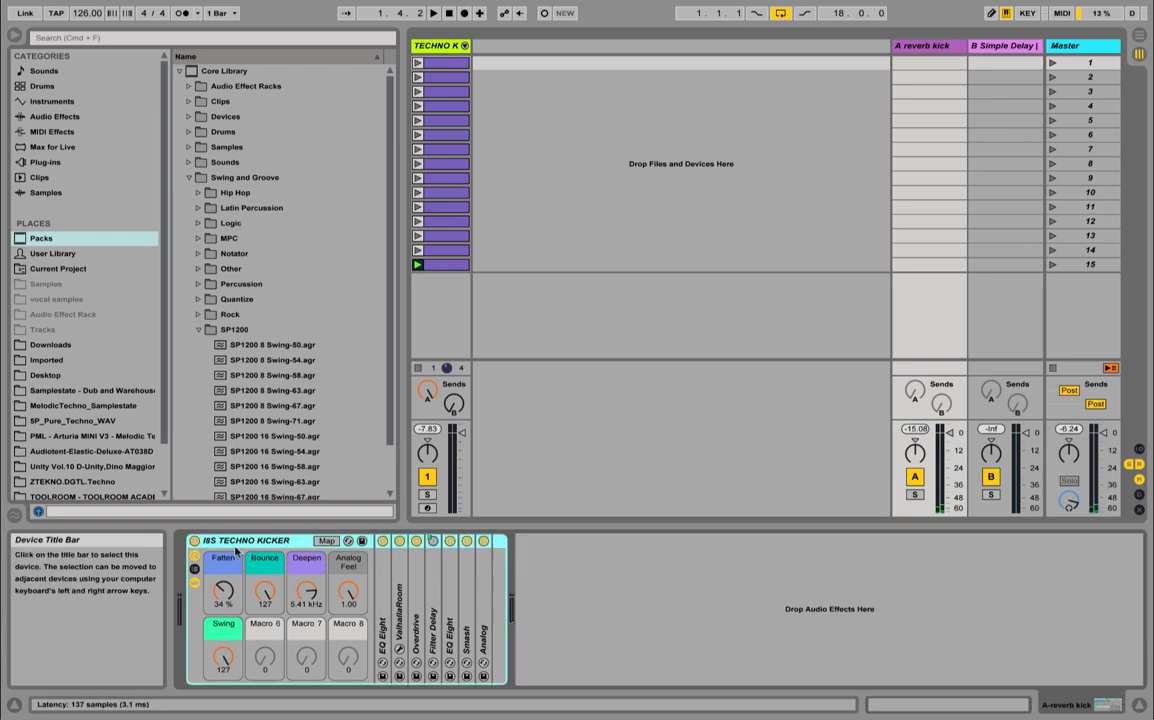
left_click(567, 611)
left_click(252, 542)
left_click(582, 609)
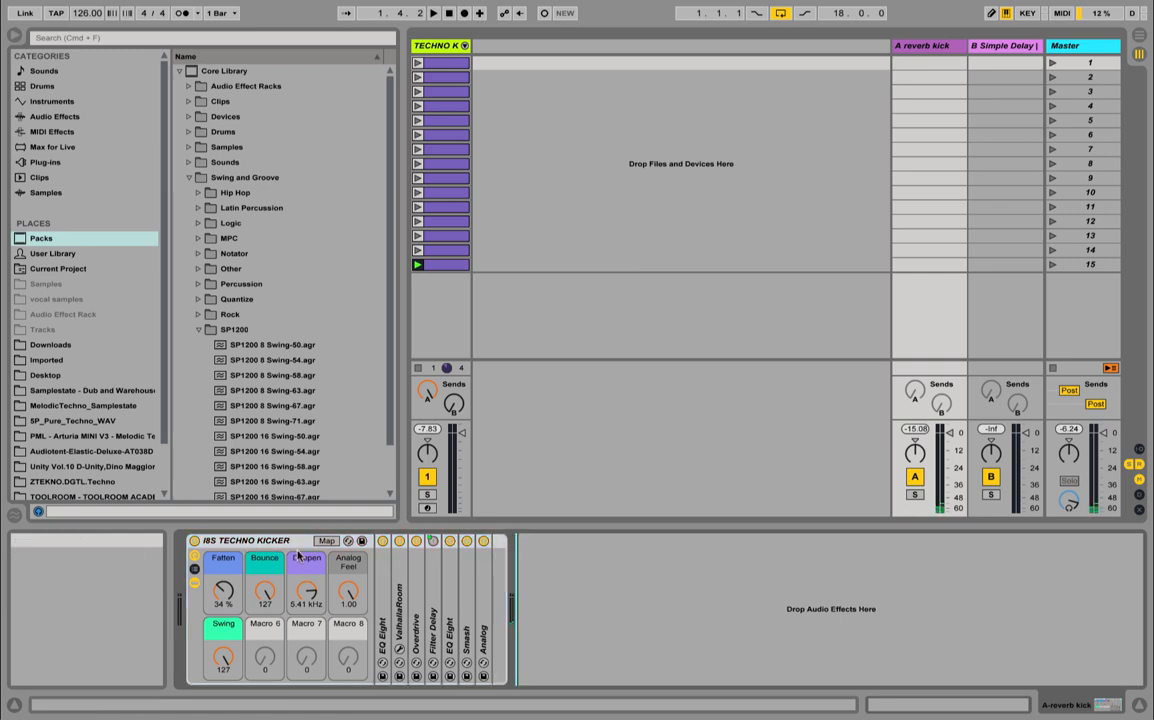
left_click(298, 542)
left_click(590, 606)
left_click(298, 541)
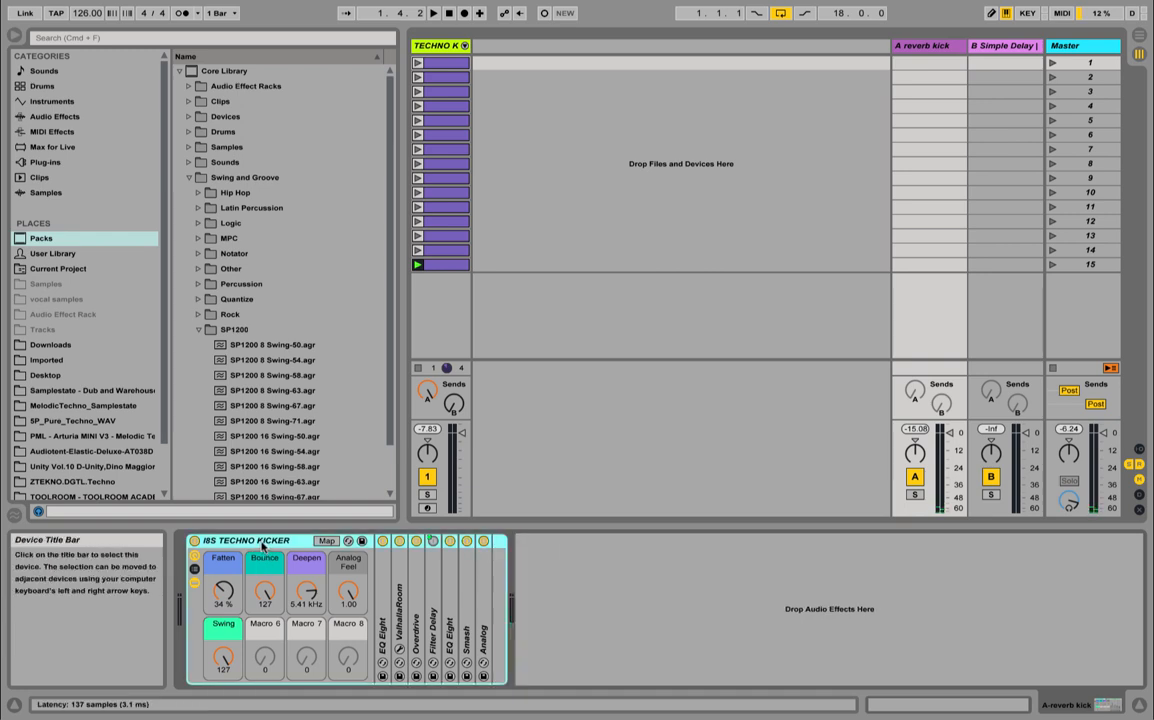
Open the MIDI notes of the first clip on the TECHNO KICKS track
left_click(443, 60)
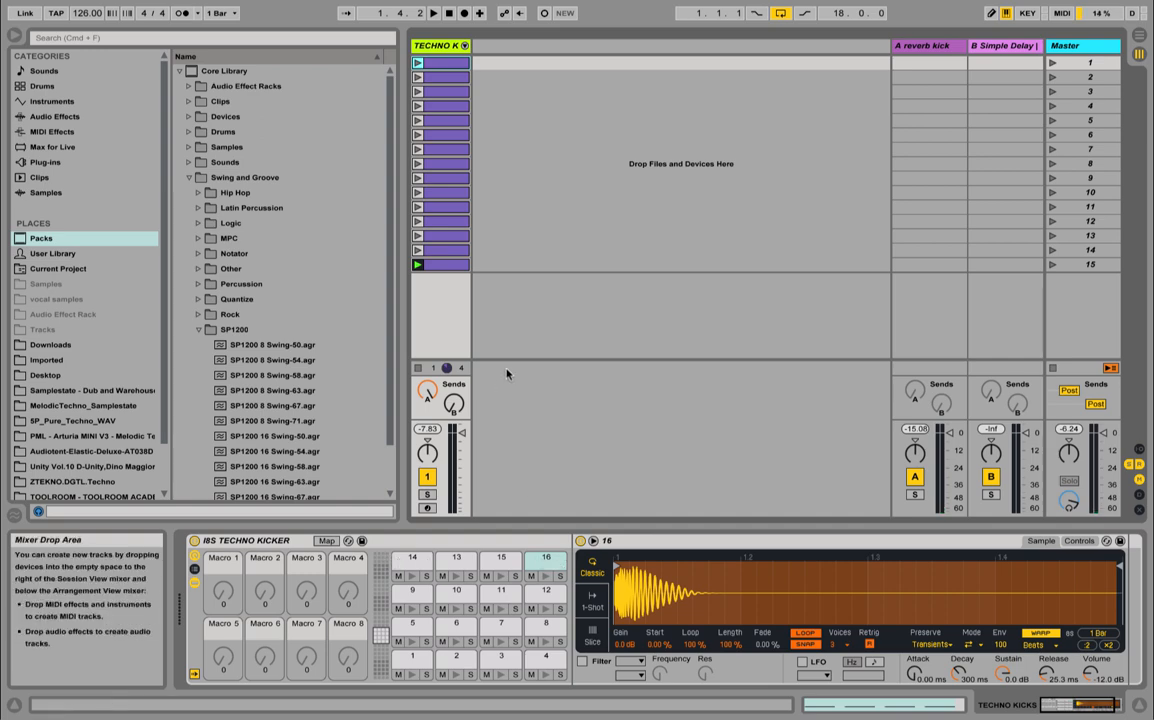
left_click(507, 121)
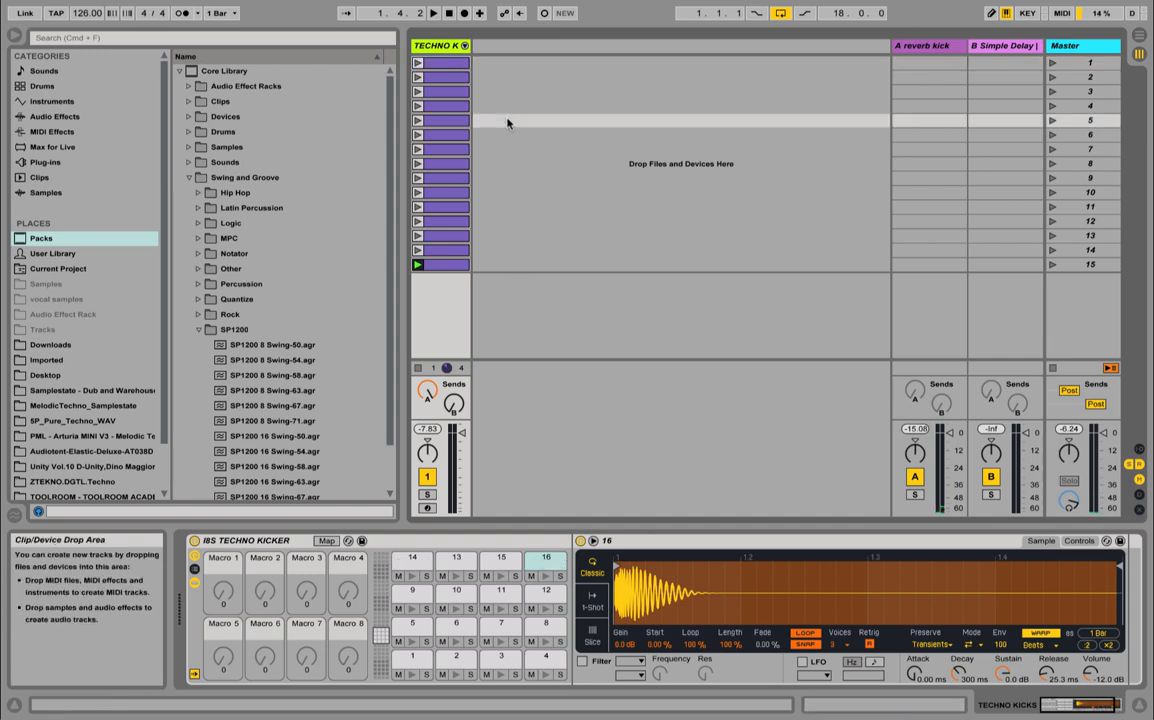
double_click(452, 64)
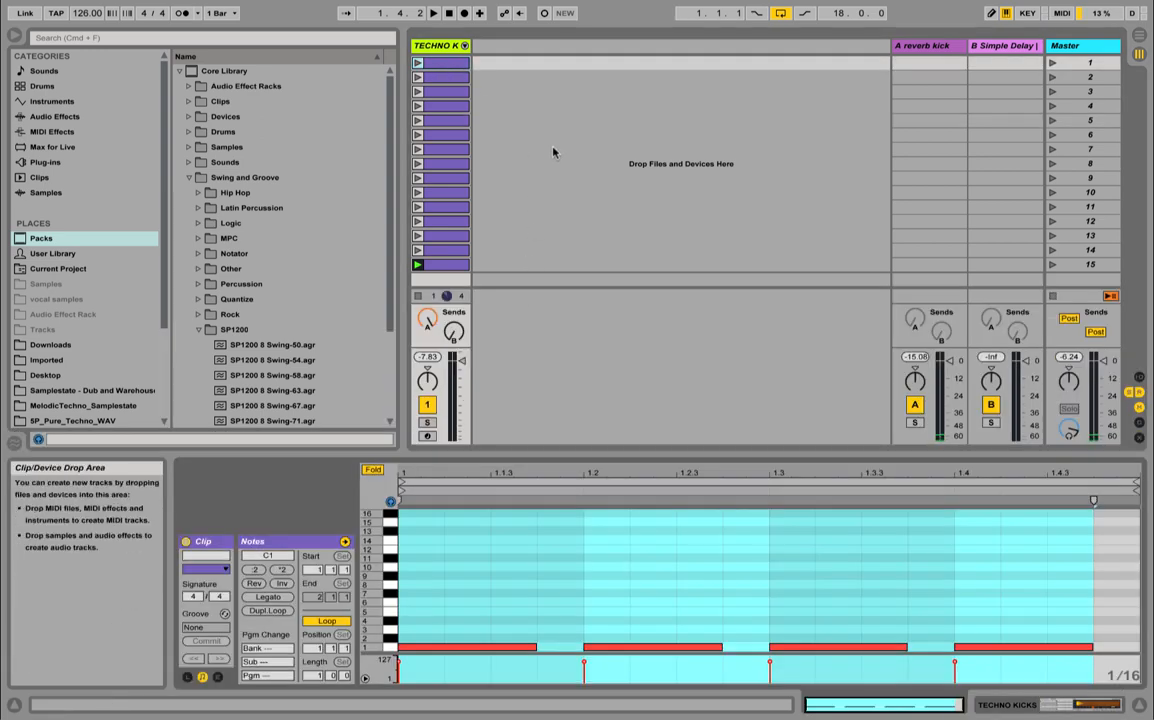
Bring back the TECHNO KICKS track's devices and select its I8S TECHNO KICKER drum rack
left_click(421, 50)
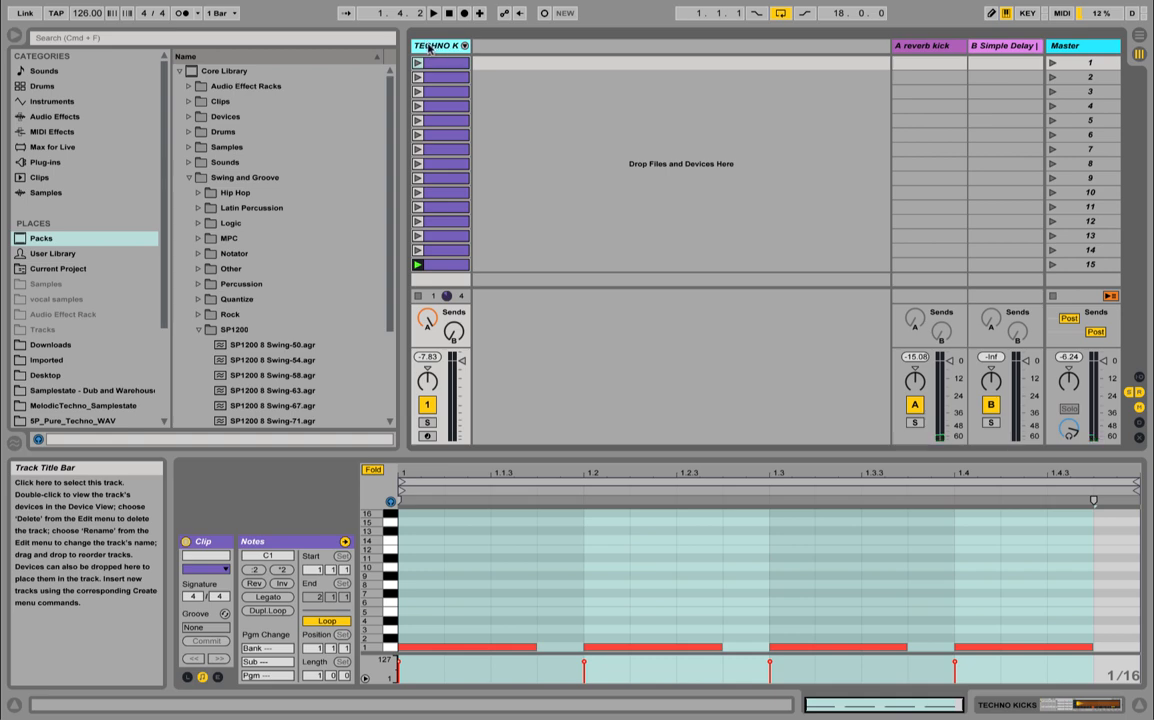
double_click(432, 50)
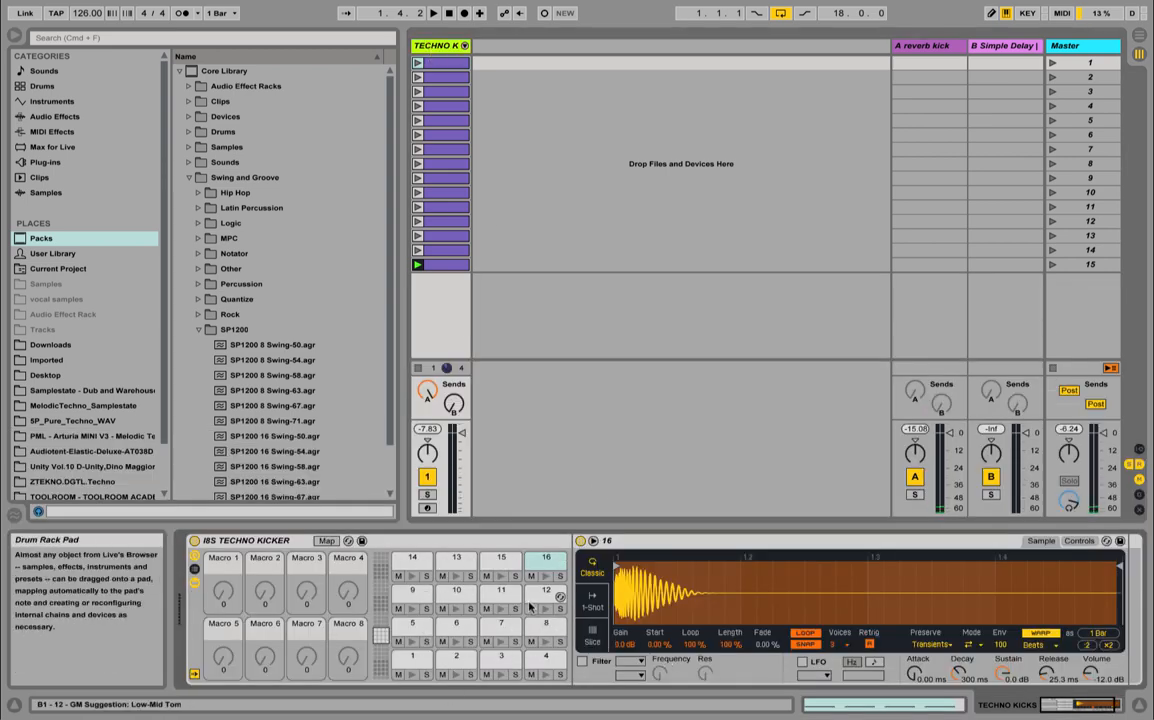
left_click(231, 541)
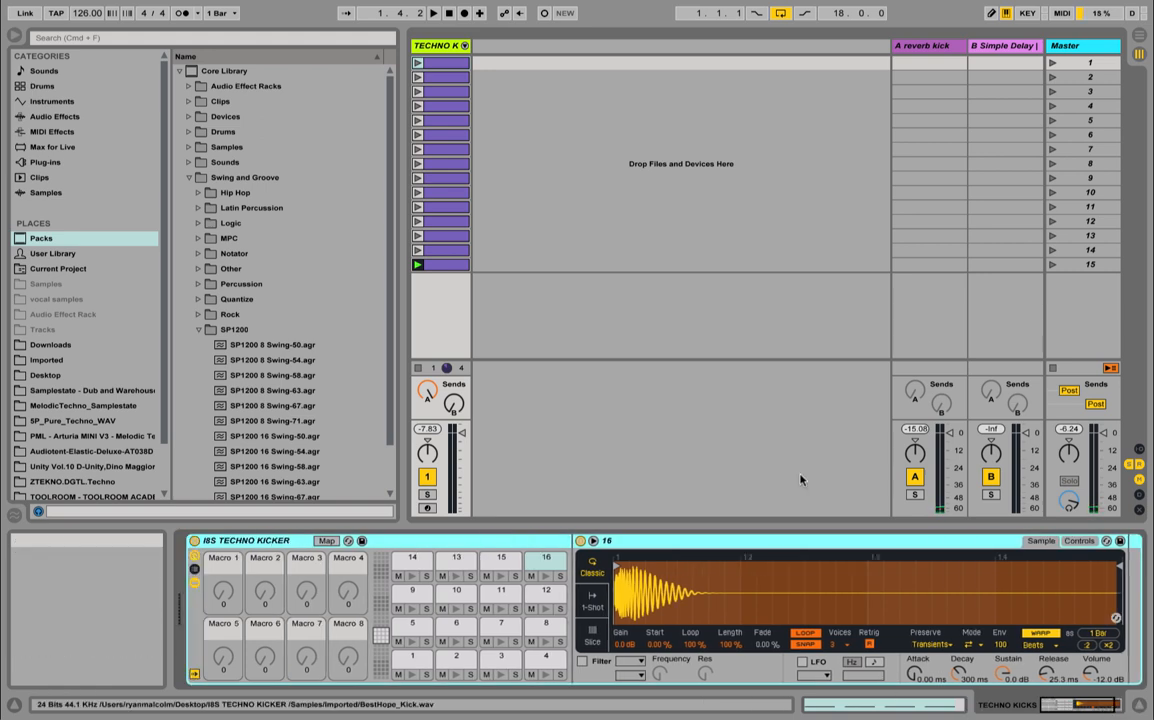
Select scene 1, and unfold the TECHNO KICKS track's individual drum chains in the mixer before folding them again
left_click(613, 222)
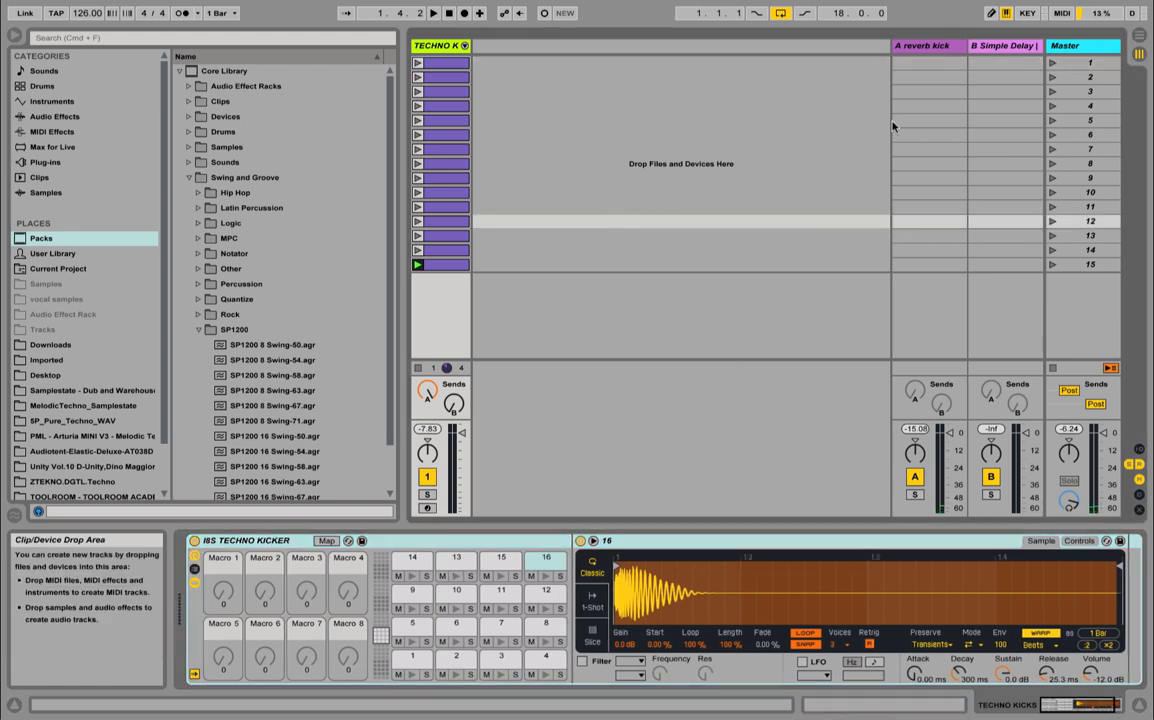
right_click(1052, 62)
left_click(779, 118)
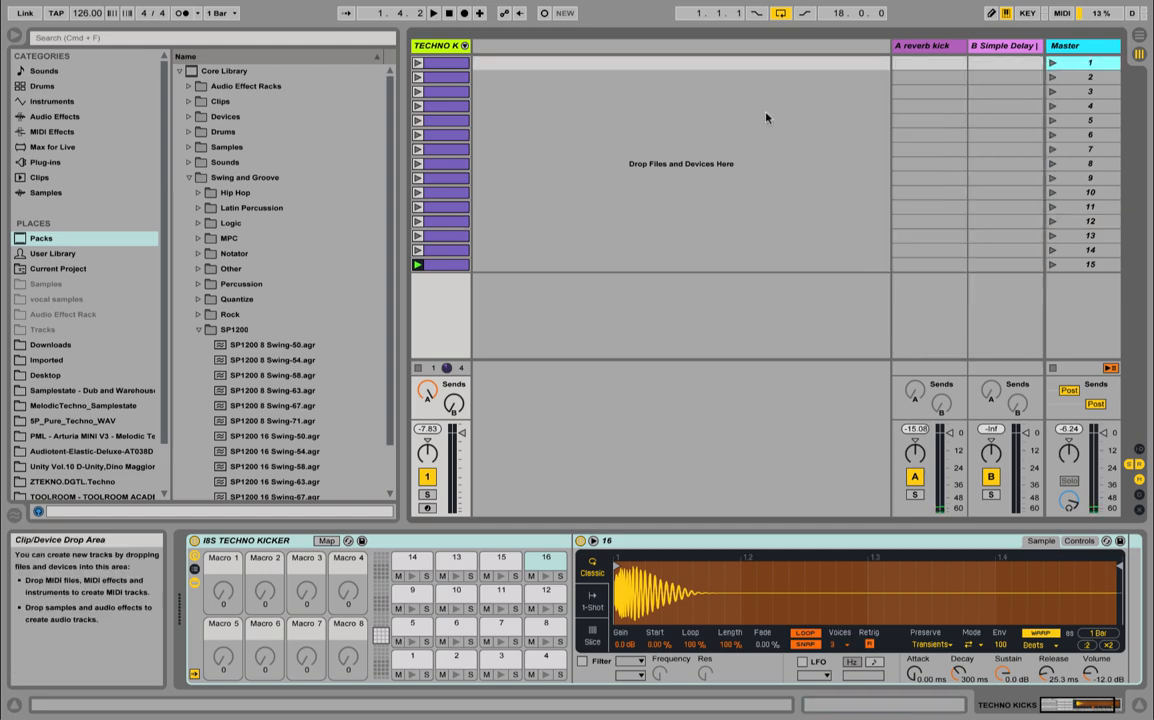
left_click(464, 46)
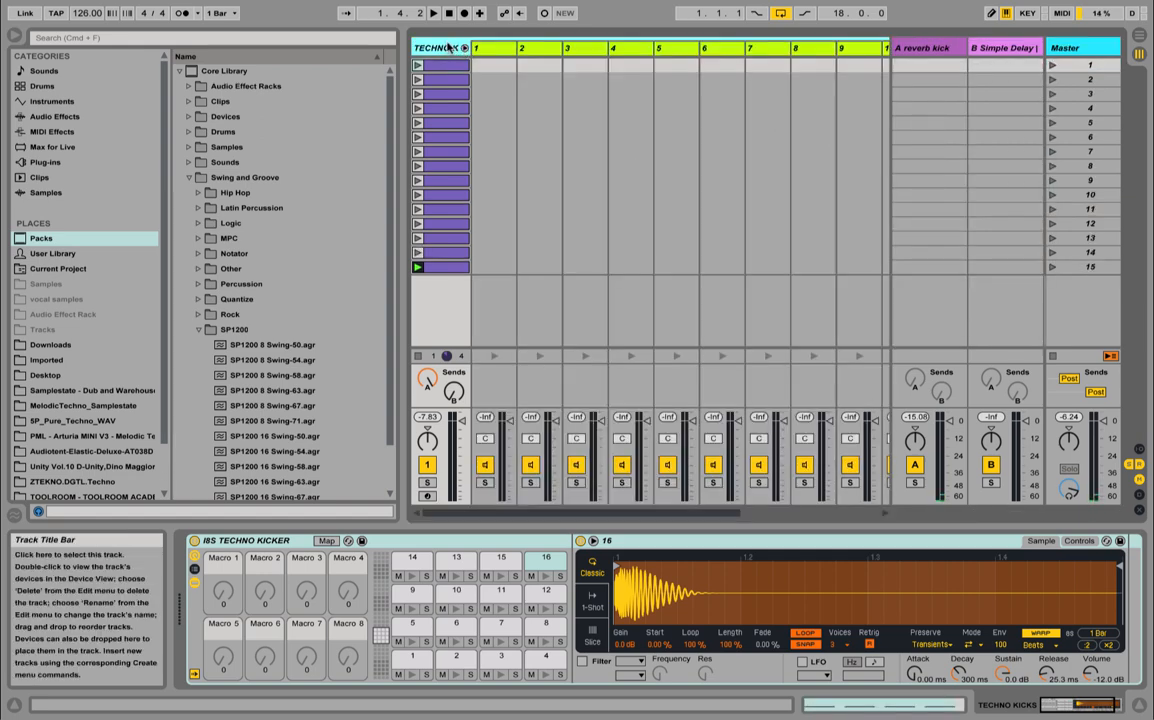
left_click(463, 49)
Review the first TECHNO KICKS clip's notes, and return to the drum rack to show the sample on pad 1
double_click(453, 66)
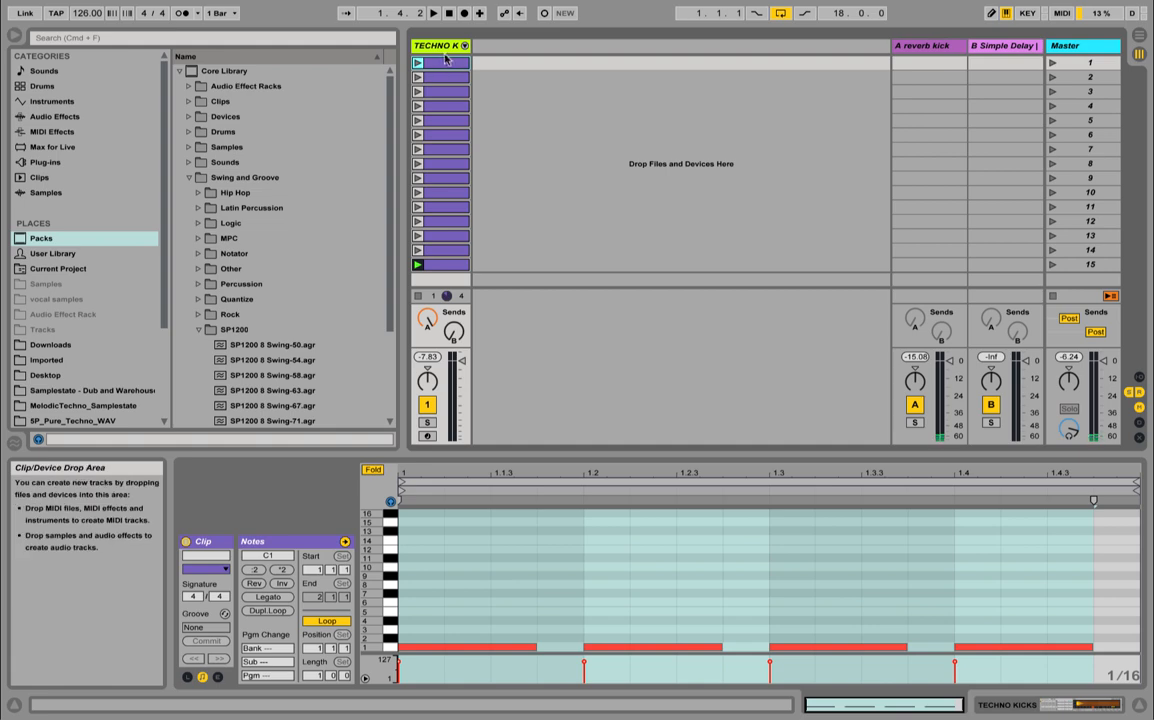
left_click(447, 49)
double_click(447, 49)
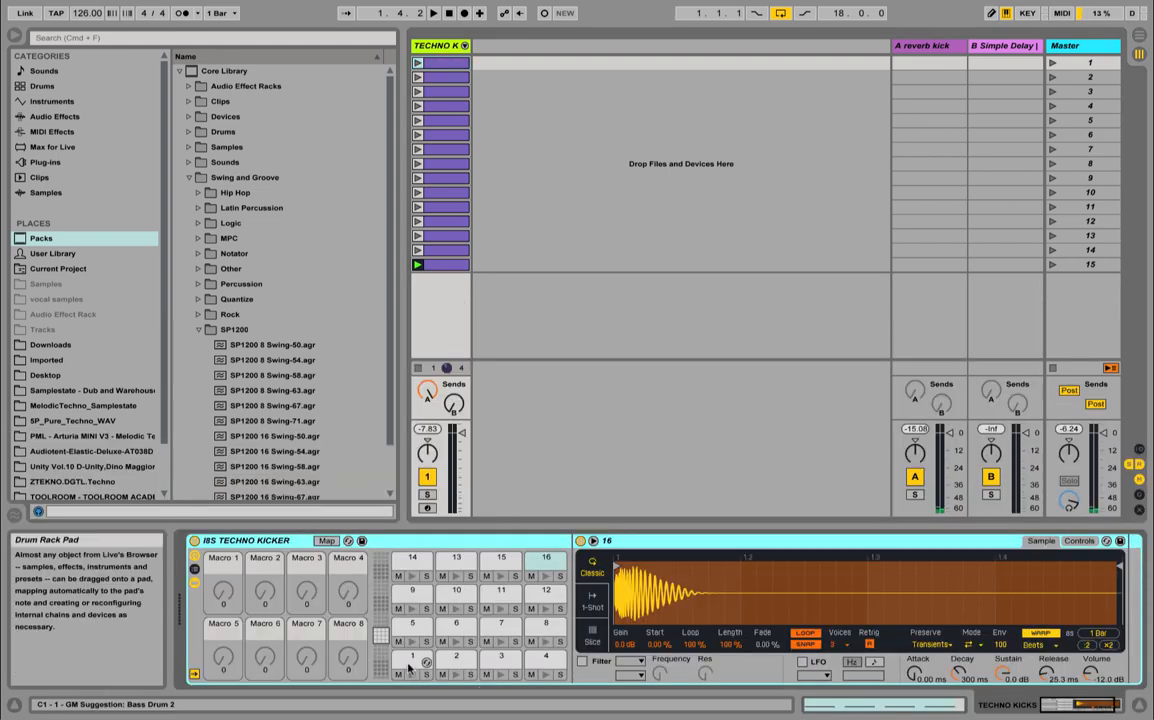
left_click(1099, 706)
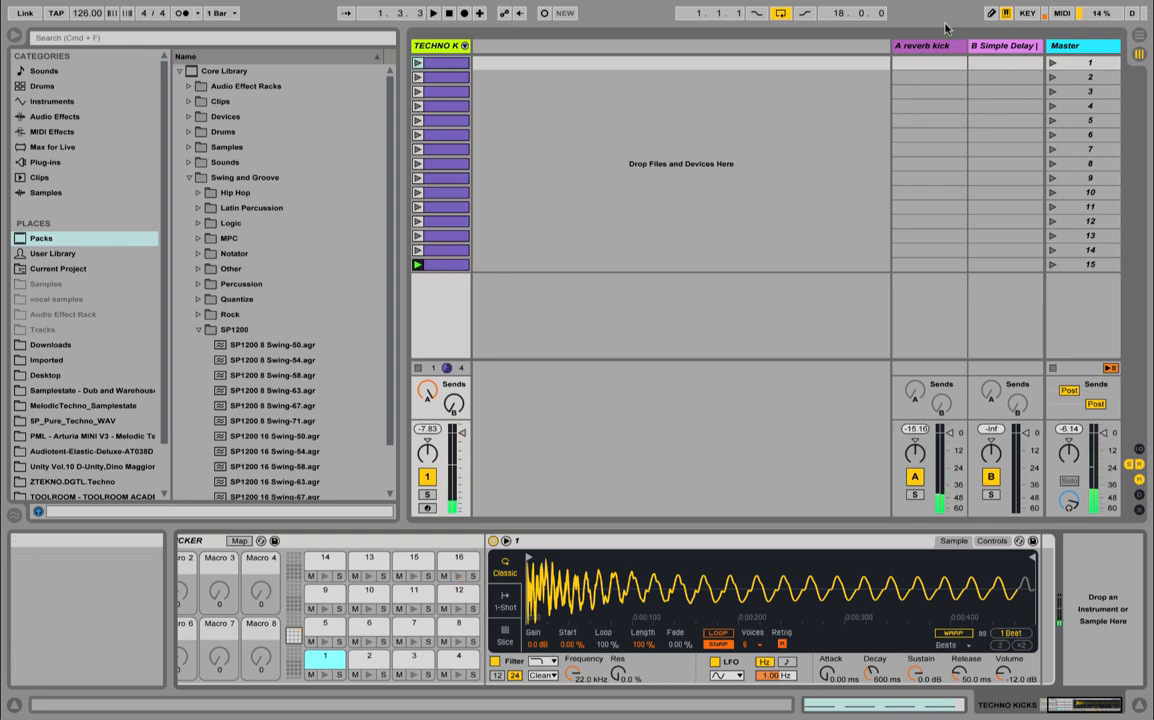
On the A reverb kick return, set the rack's Fatten to 0 %, Bounce 0, Deepen 30.0 Hz, Analog Feel 0.01 and Swing 0
left_click(922, 45)
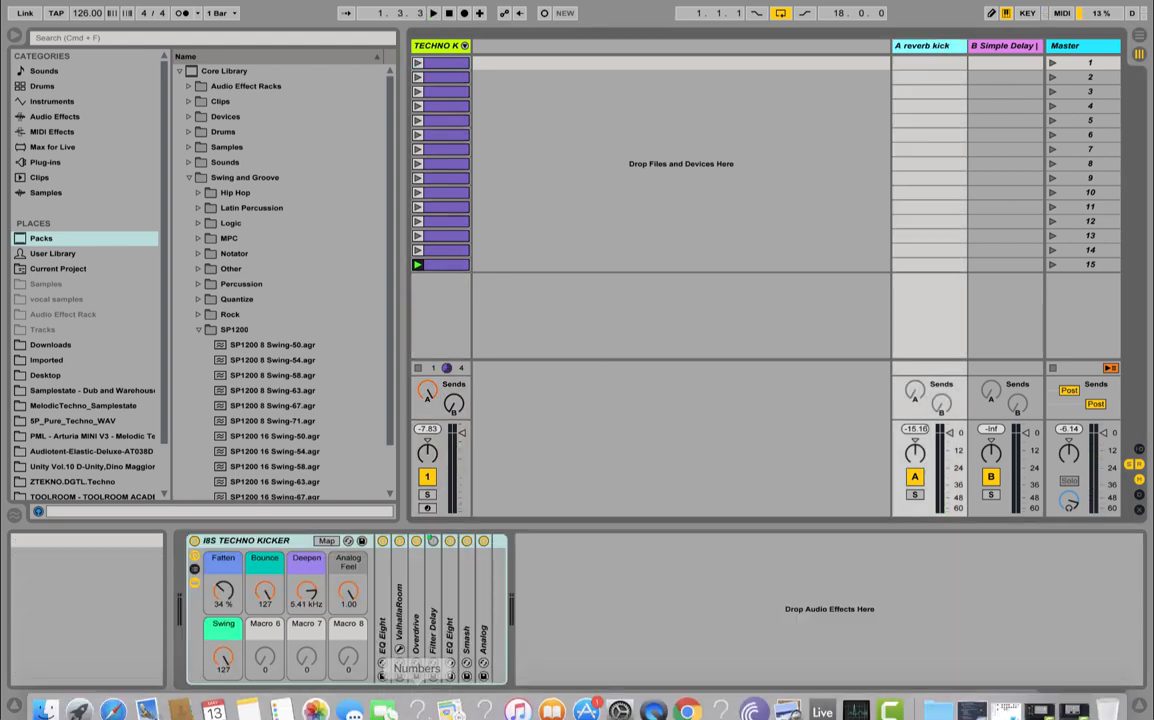
left_click_drag(225, 592, 225, 632)
left_click_drag(265, 592, 265, 700)
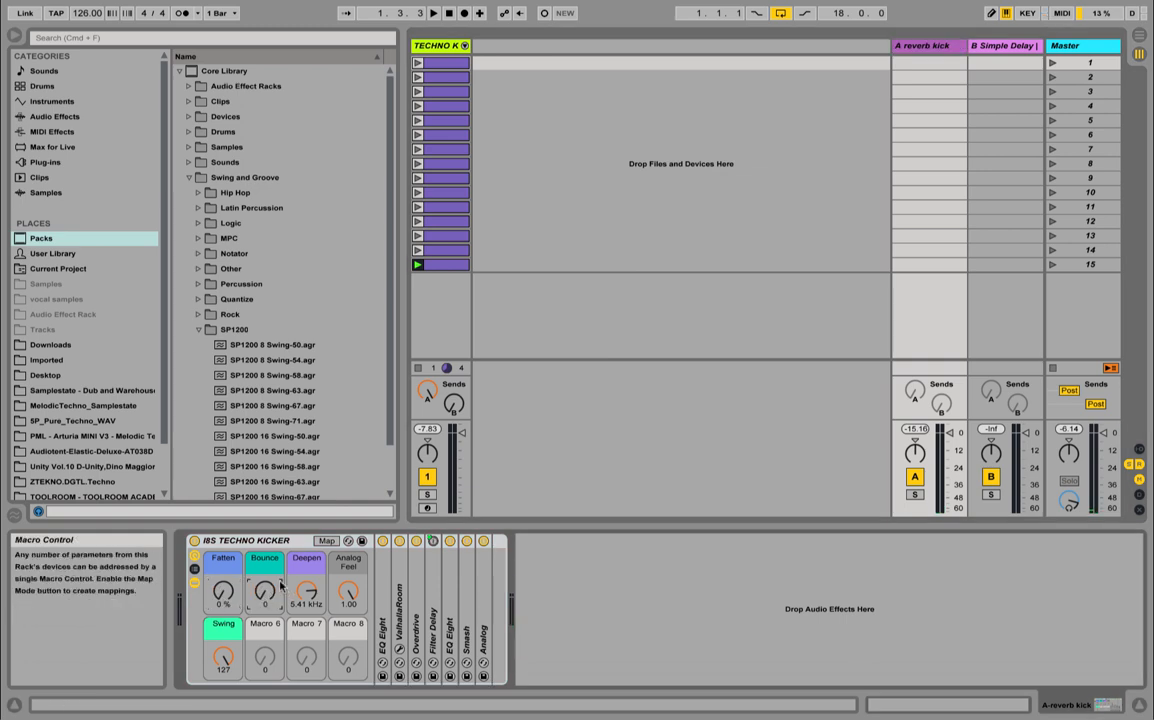
left_click_drag(307, 592, 307, 696)
left_click_drag(346, 590, 346, 700)
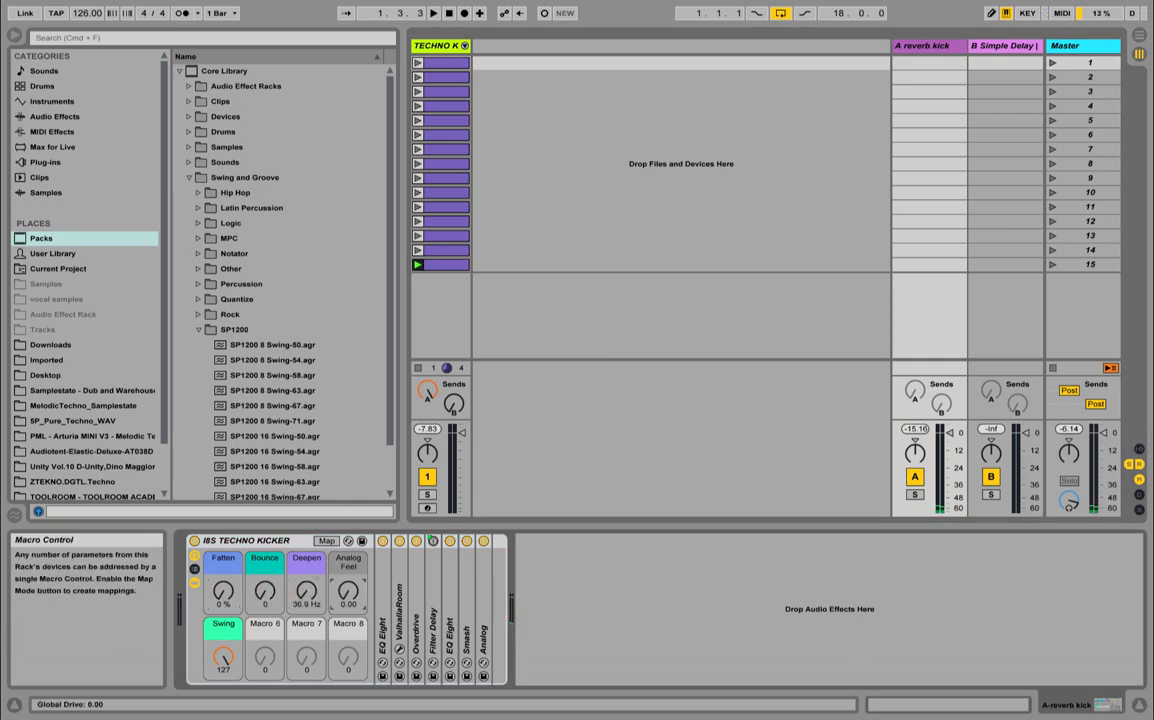
left_click_drag(223, 657, 223, 700)
left_click(222, 543)
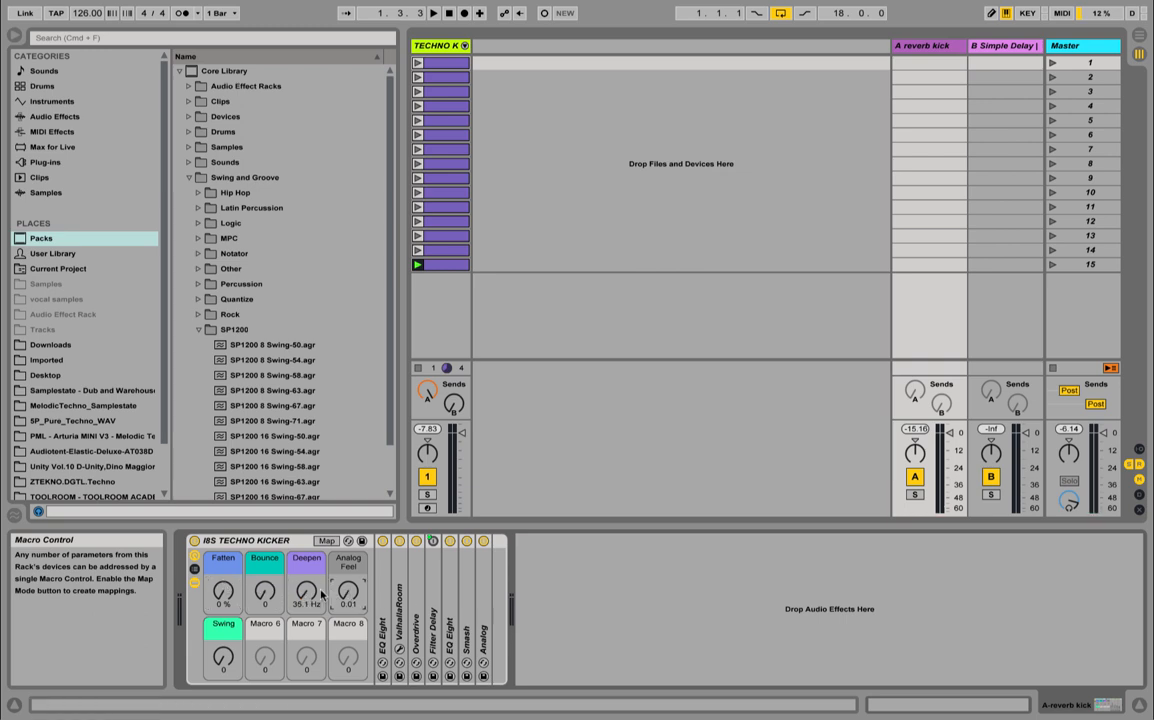
left_click(594, 628)
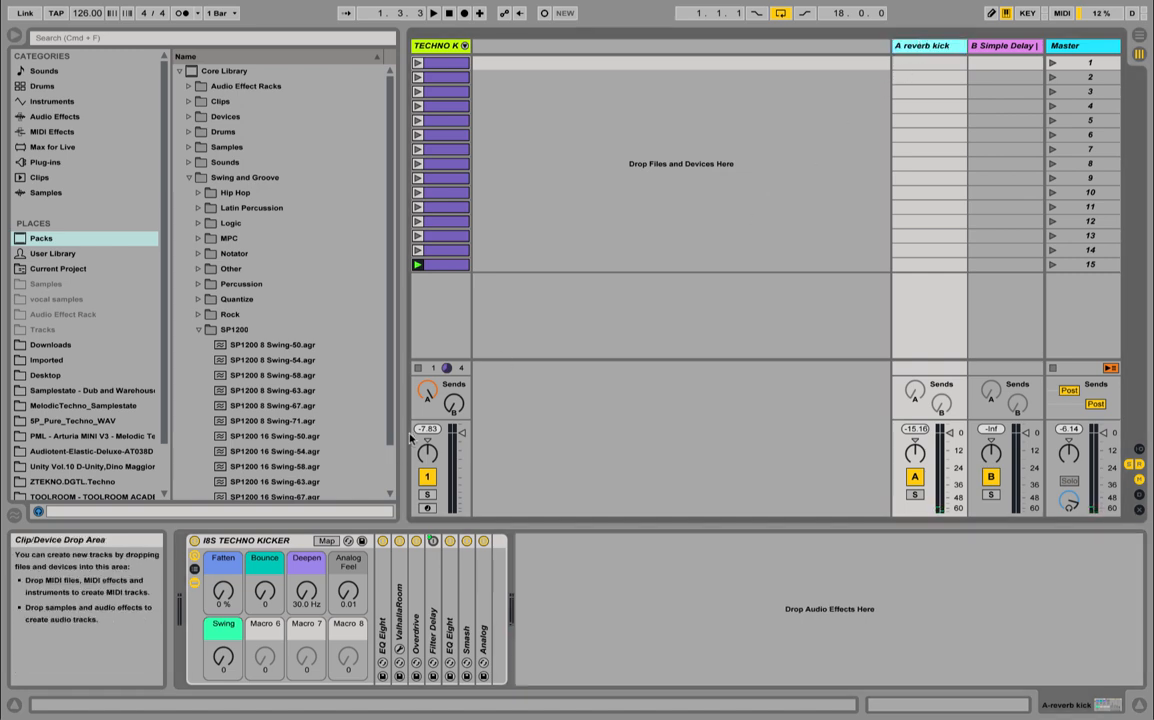
Lower the TECHNO KICKS track's send A to -Inf dB and audition its clips in scenes 14 and 9 without reverb
left_click(427, 390)
left_click_drag(427, 390, 427, 480)
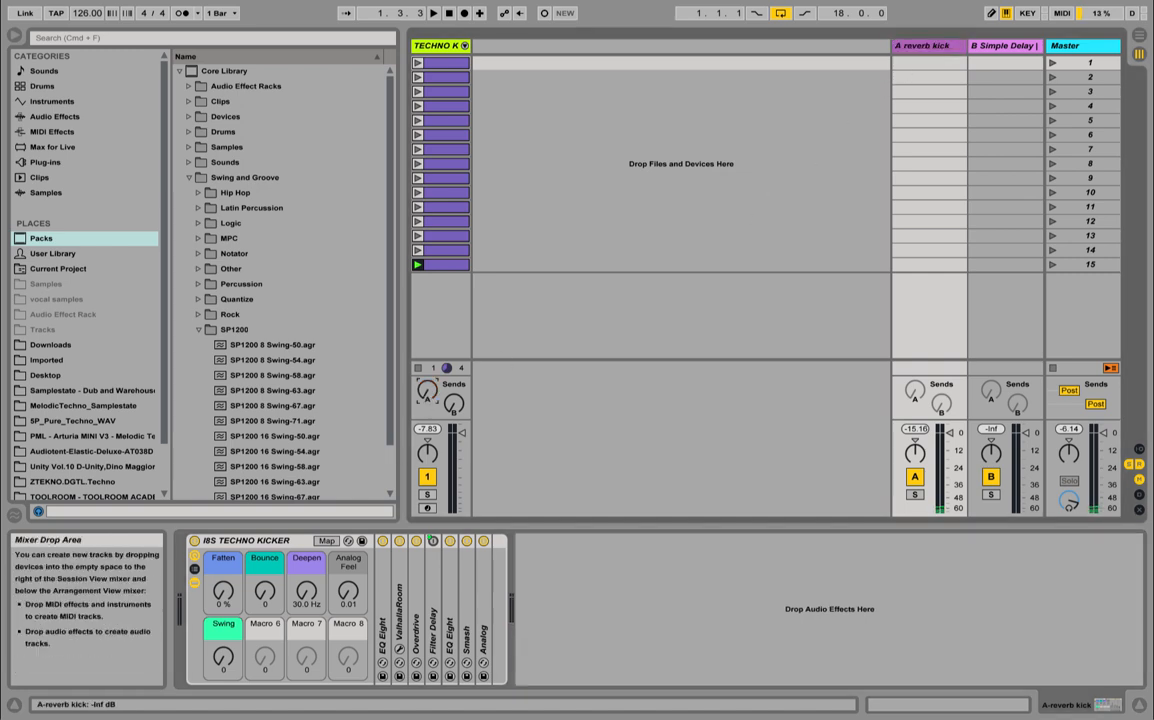
left_click(442, 46)
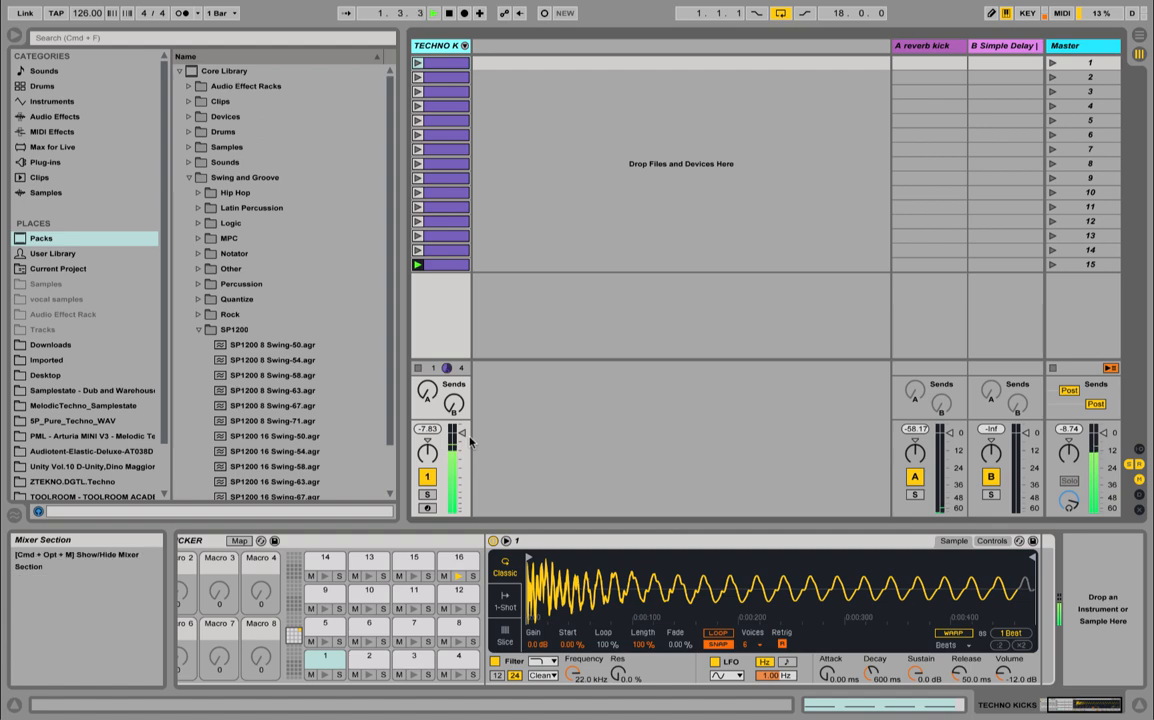
left_click(418, 250)
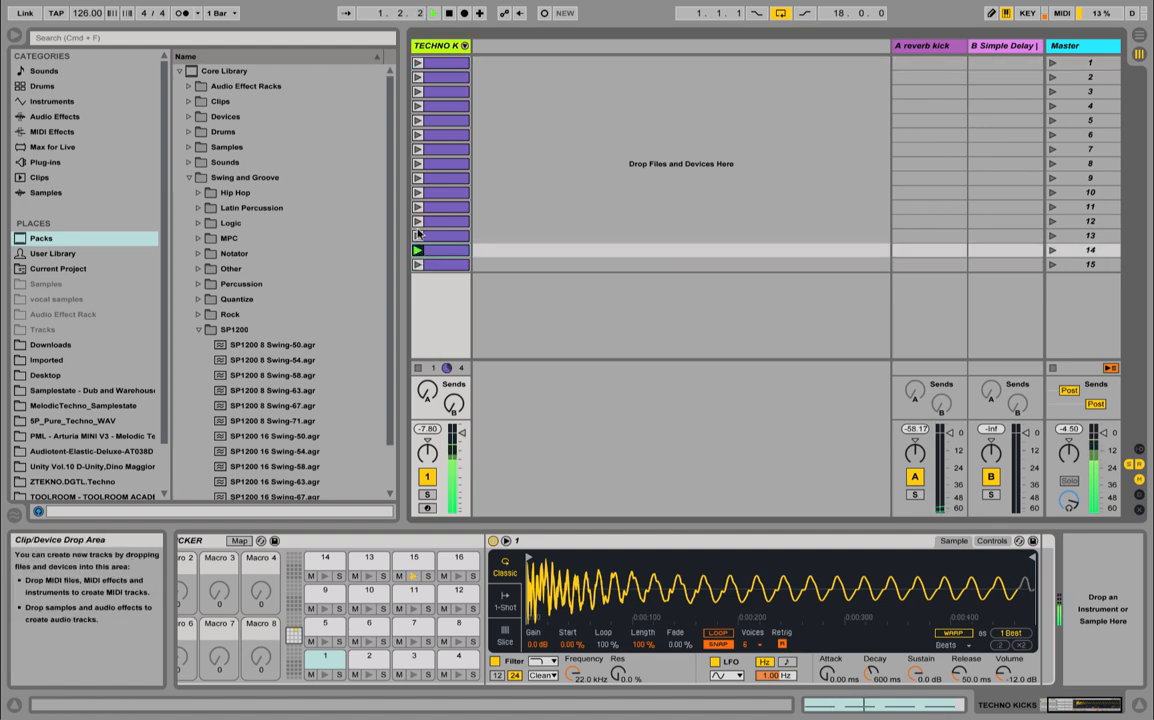
left_click(418, 178)
left_click(423, 266)
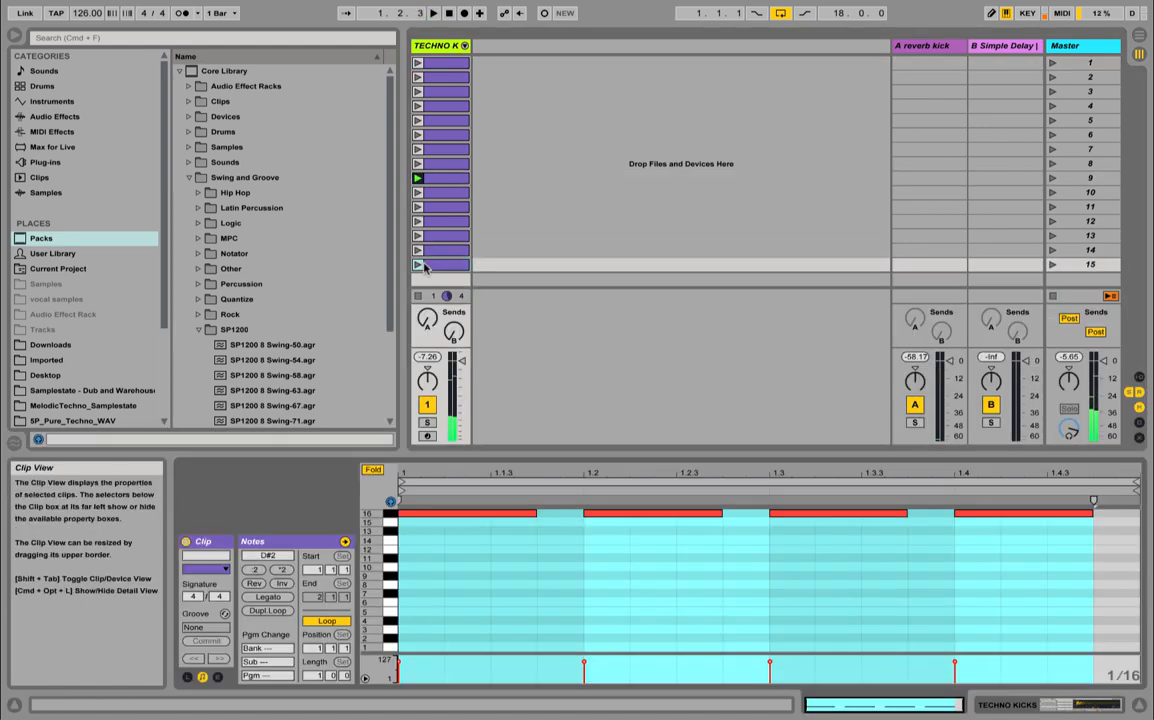
Show the TECHNO KICKS drum rack from its macros, raise the track's send A fully, and start playback
double_click(432, 46)
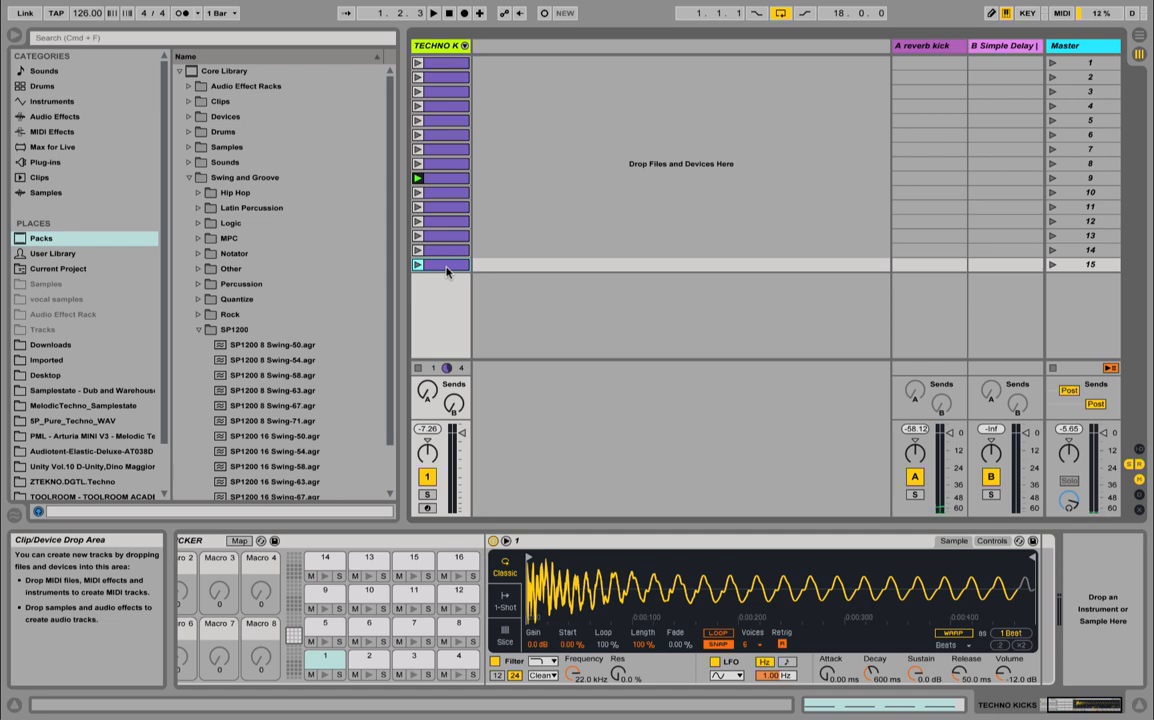
left_click_drag(1079, 705, 965, 713)
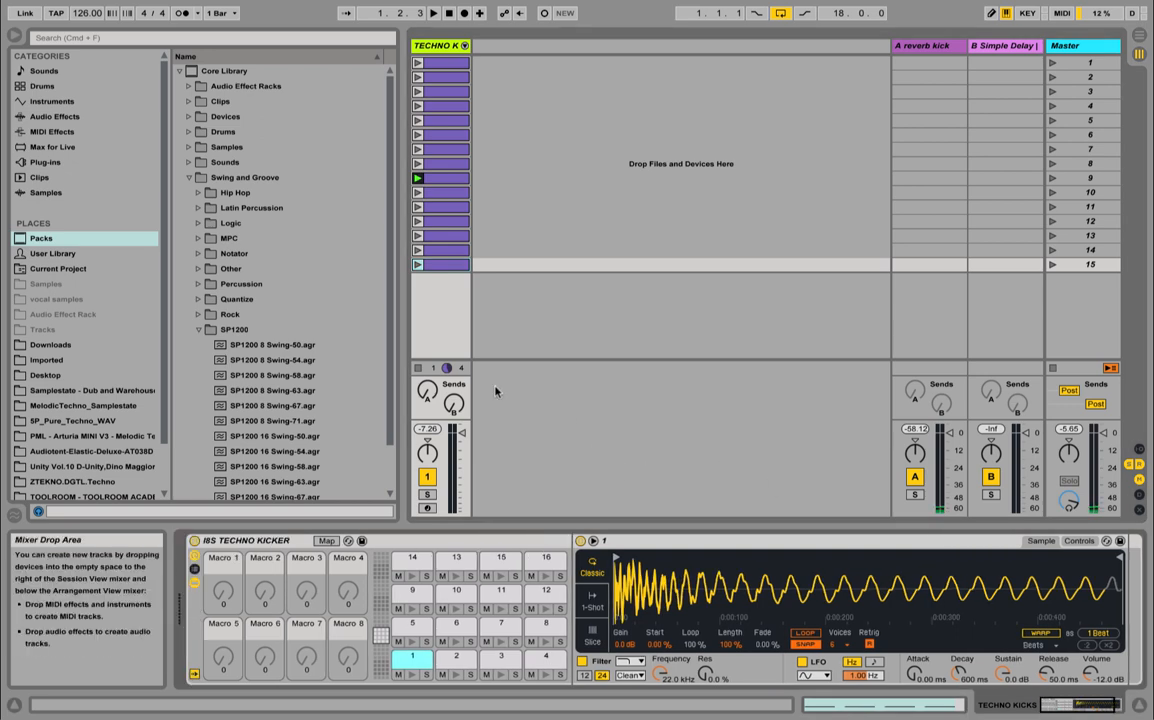
left_click_drag(427, 391, 427, 310)
key("space")
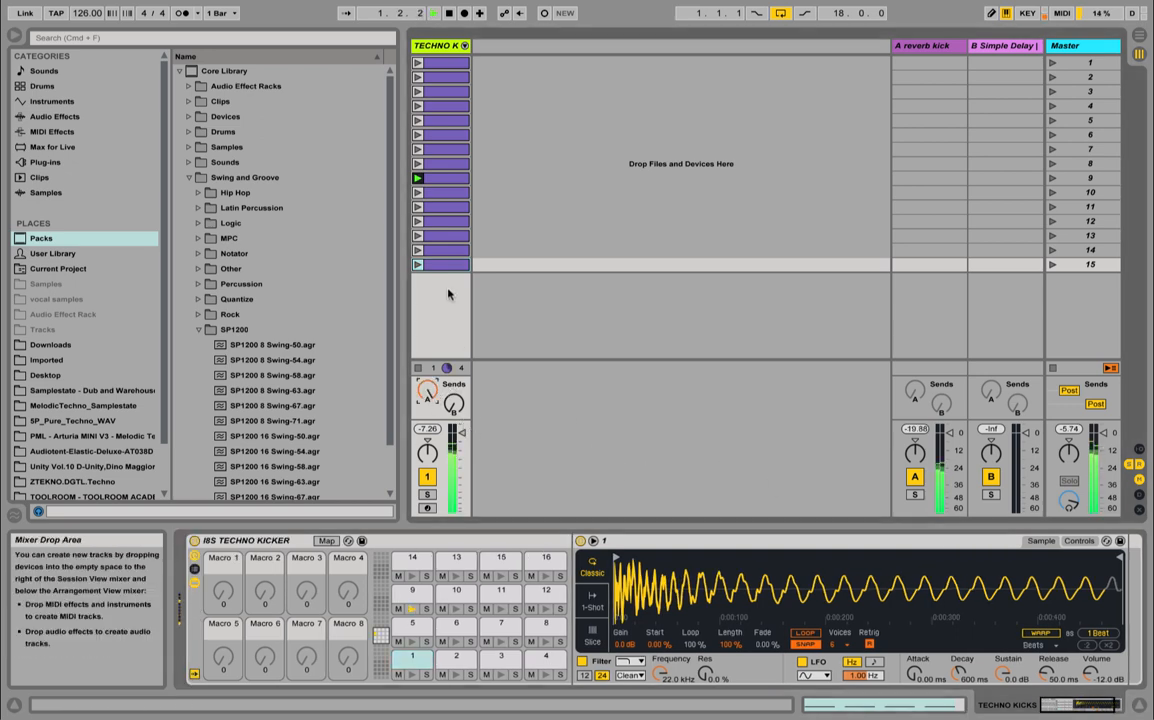
On the A reverb kick rack, raise Swing and Bounce to 127, Deepen to 205 Hz, Analog Feel to 1.00 and Fatten to 83 %
left_click(932, 45)
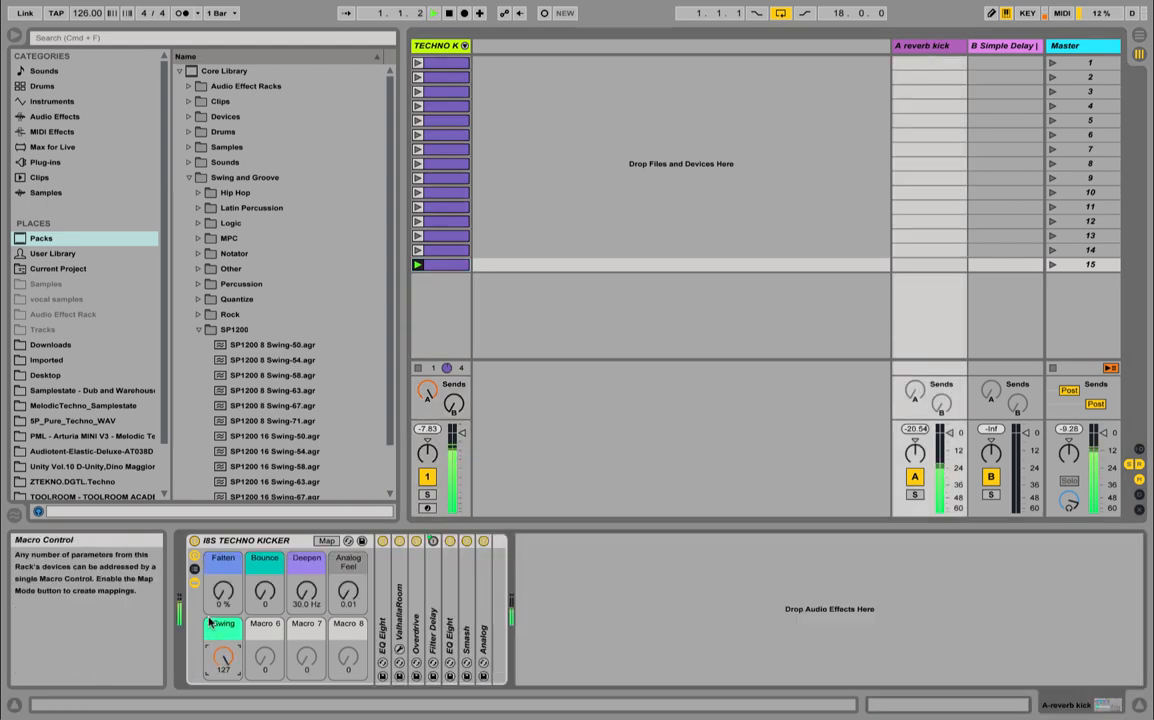
left_click_drag(265, 591, 265, 510)
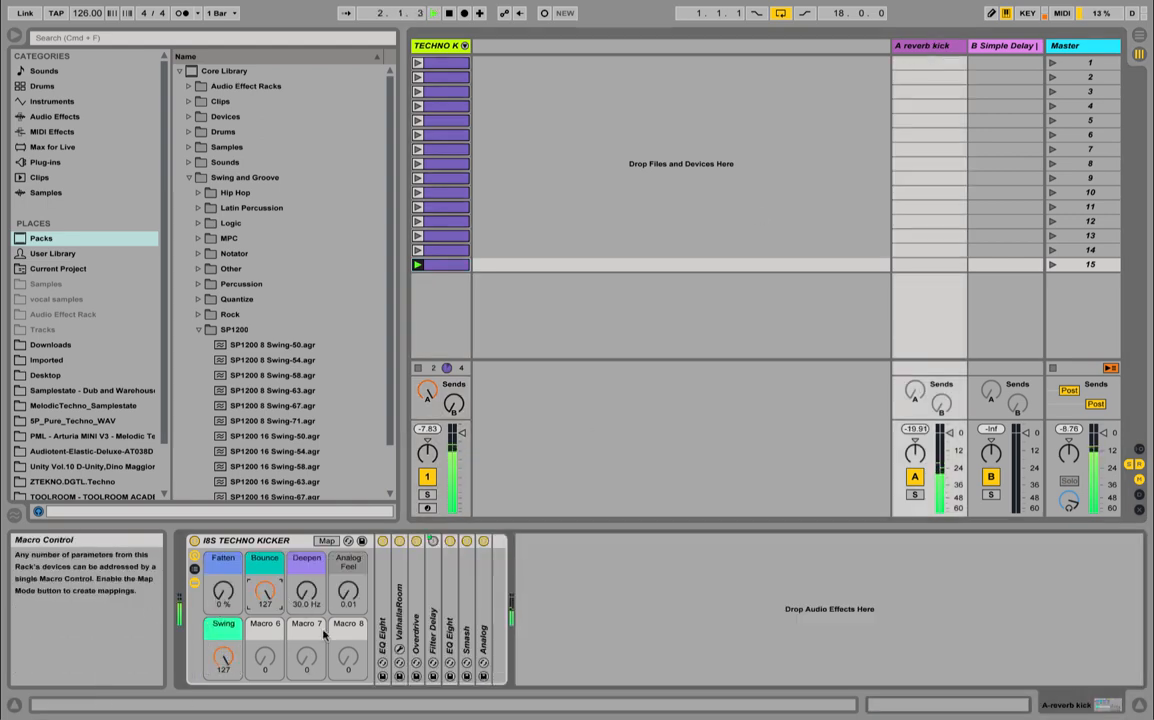
left_click_drag(306, 592, 348, 512)
left_click_drag(223, 592, 223, 528)
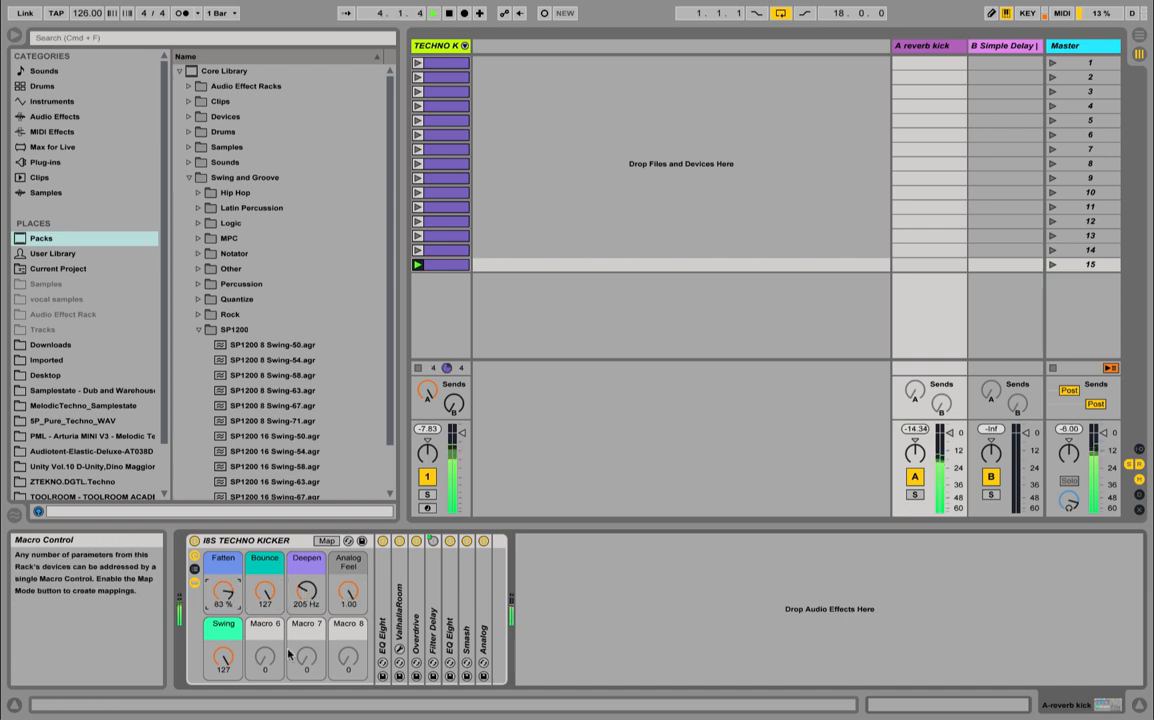
Turn the reverb rack's macros back down: Fatten 0 %, Swing 0, Bounce 0, Deepen 30.0 Hz and Analog Feel 0.00
left_click_drag(231, 660, 219, 715)
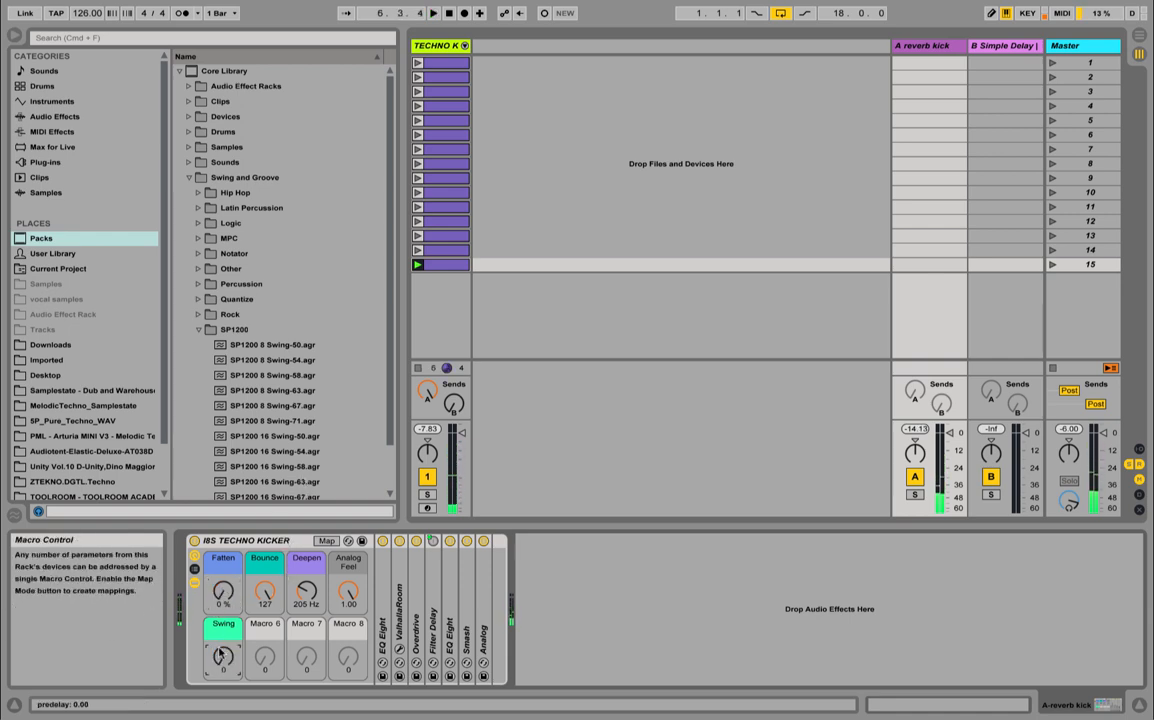
left_click_drag(265, 592, 265, 680)
left_click_drag(307, 592, 307, 680)
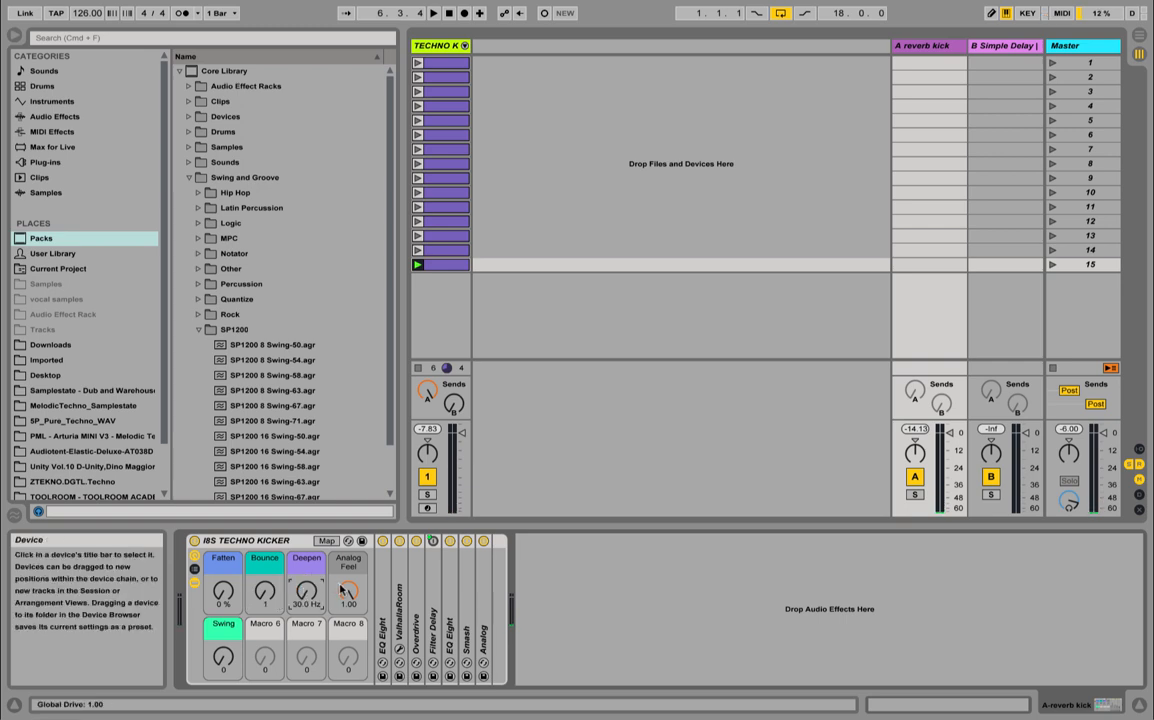
left_click_drag(342, 589, 342, 680)
left_click_drag(263, 590, 263, 620)
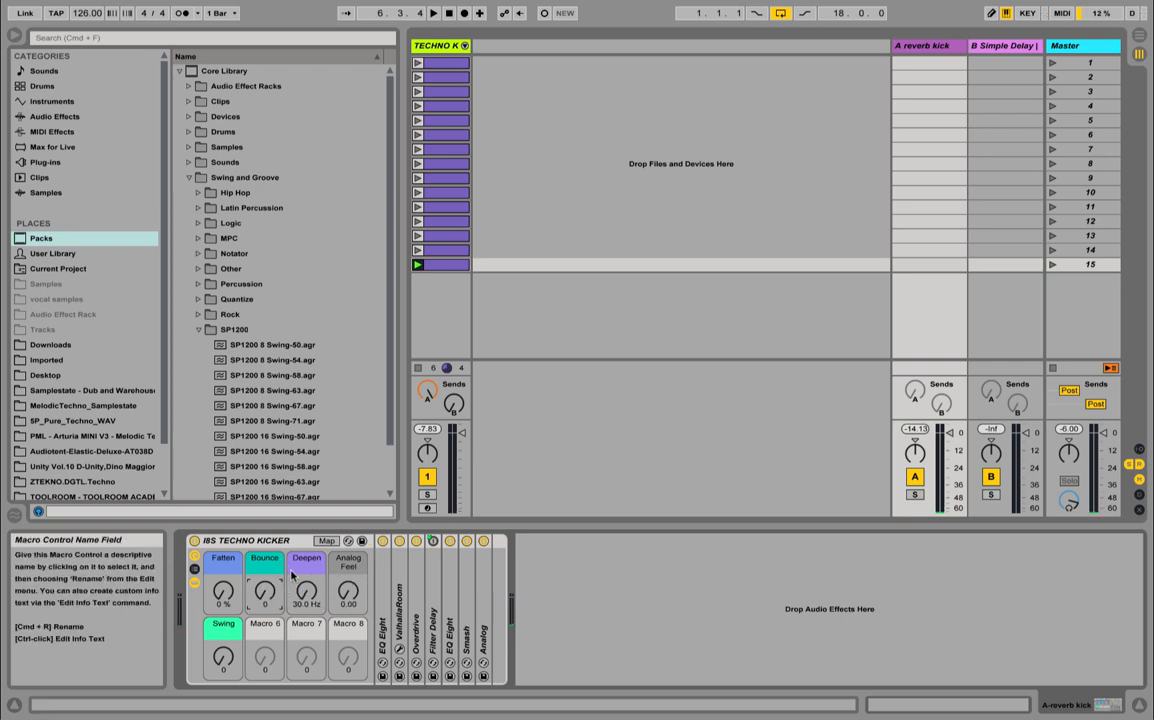
left_click(348, 592)
left_click(307, 588)
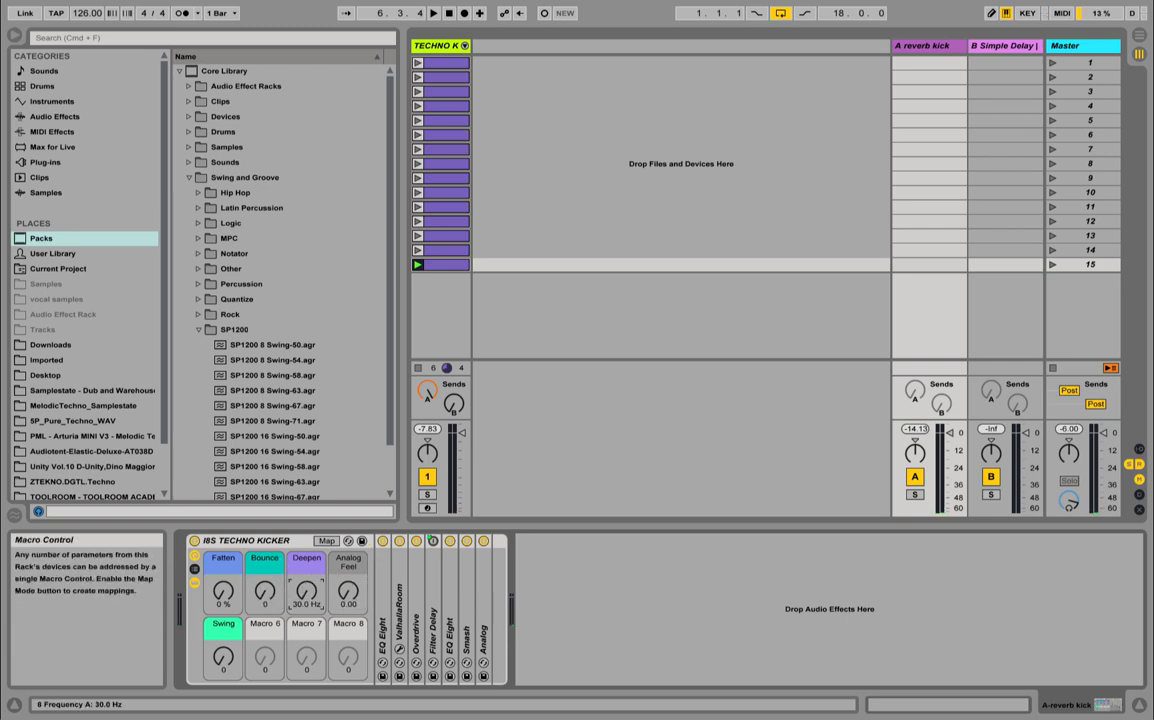
Play the first TECHNO KICKS clip, review its notes, and return to the track's drum rack
left_click(437, 76)
left_click(418, 63)
left_click(435, 47)
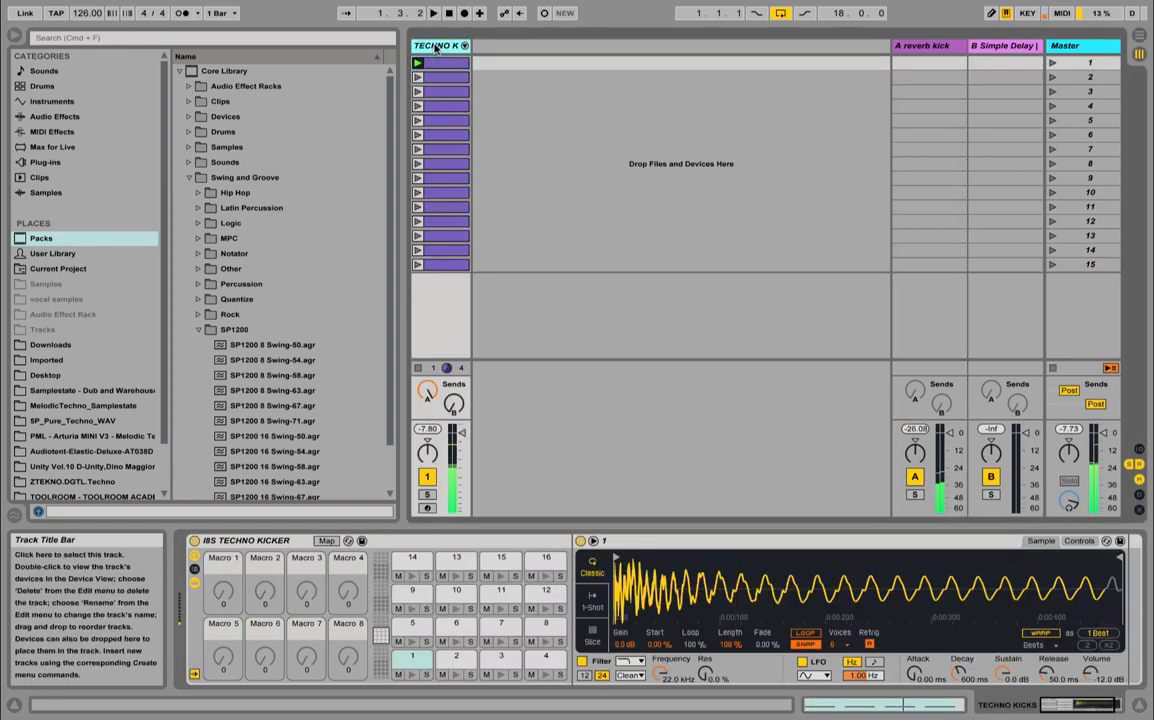
double_click(443, 64)
double_click(439, 48)
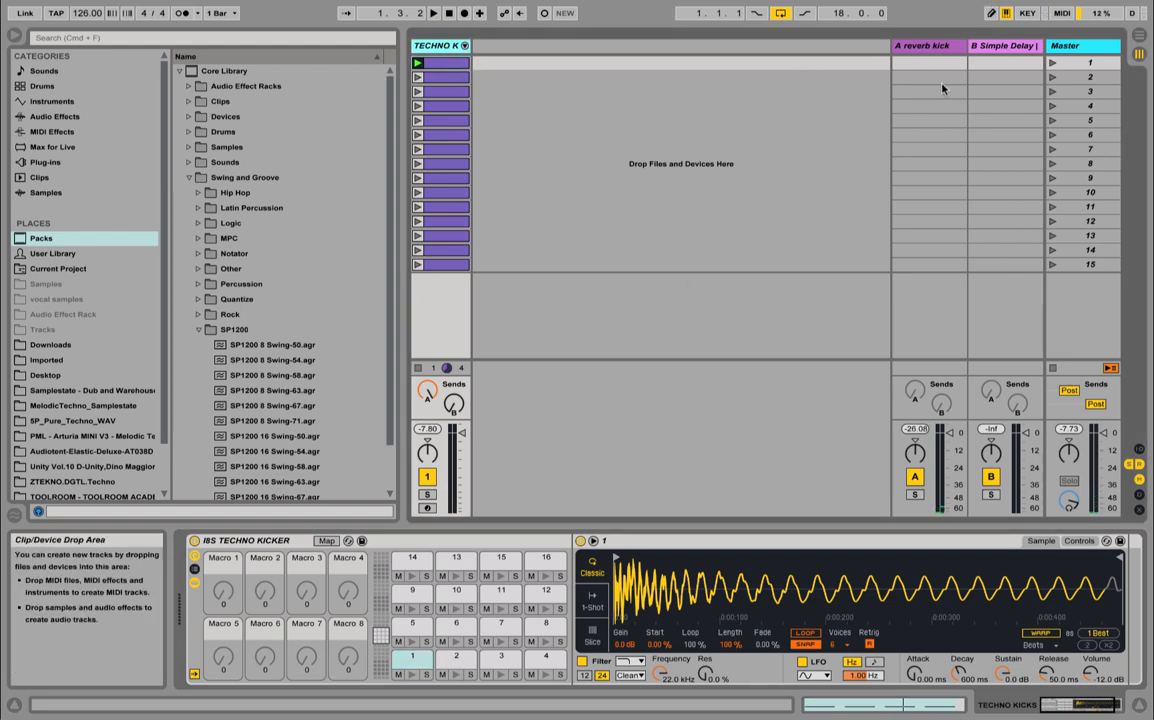
left_click(428, 393)
Unfold the EQ Eight, ValhallaRoom, Overdrive and Filter Delay devices inside the A reverb kick rack
left_click(928, 46)
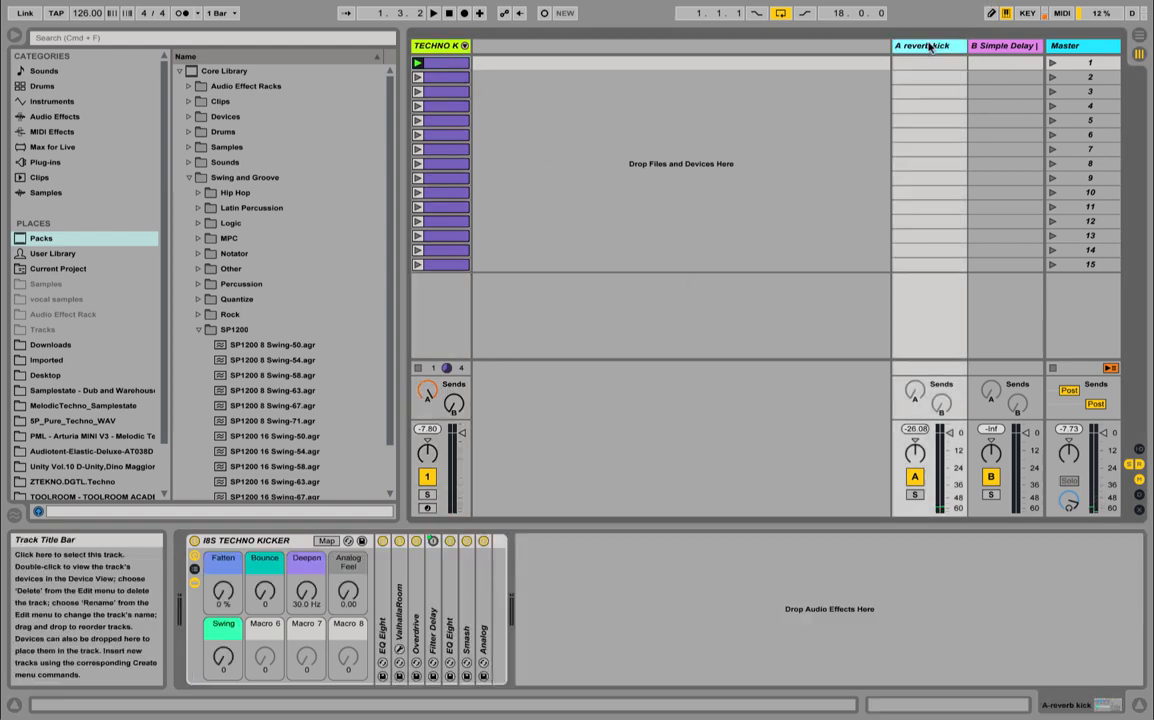
double_click(382, 618)
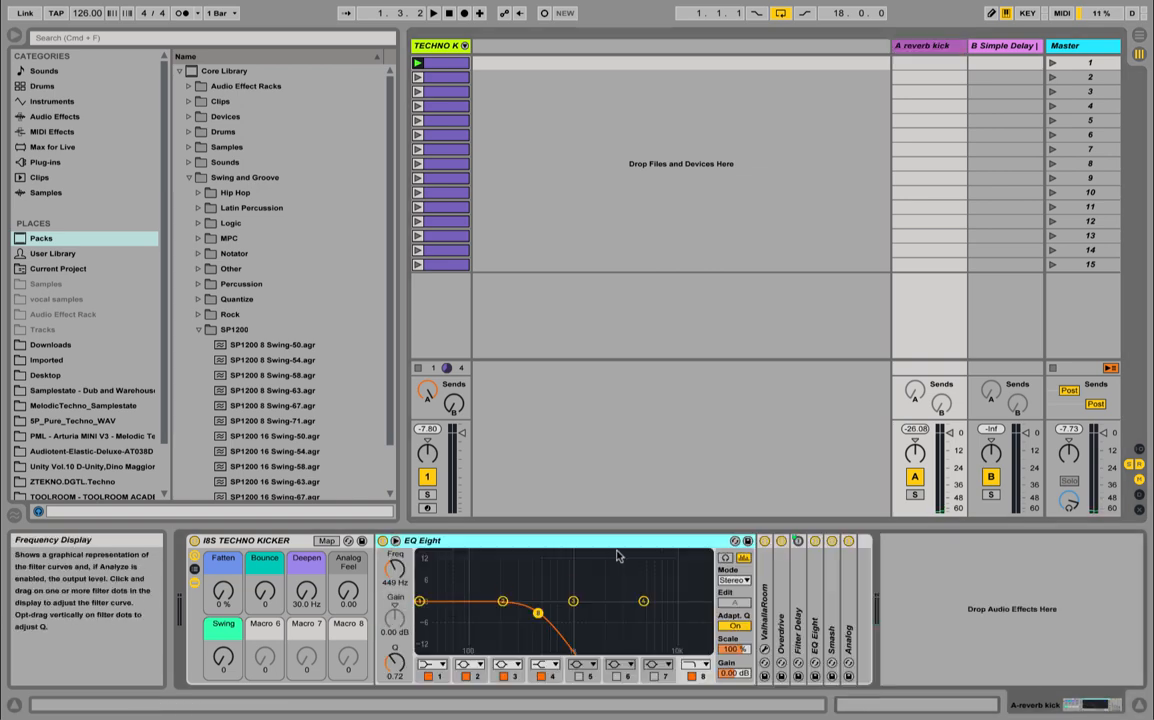
double_click(765, 610)
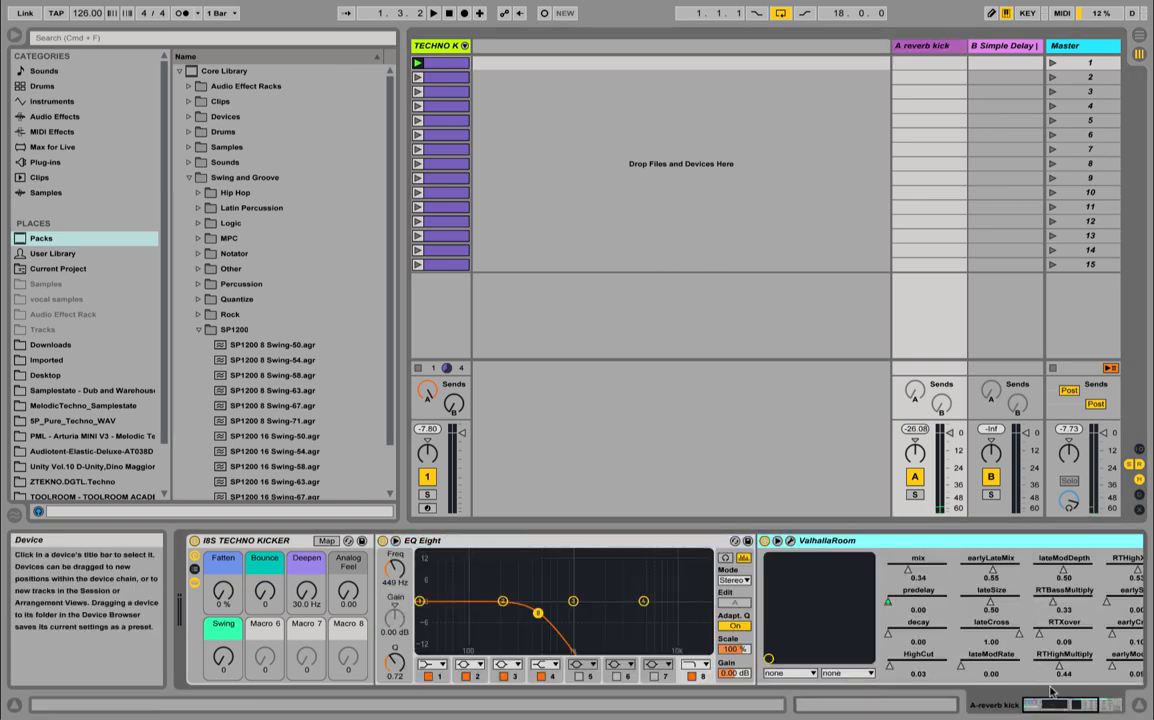
left_click(1085, 703)
double_click(964, 620)
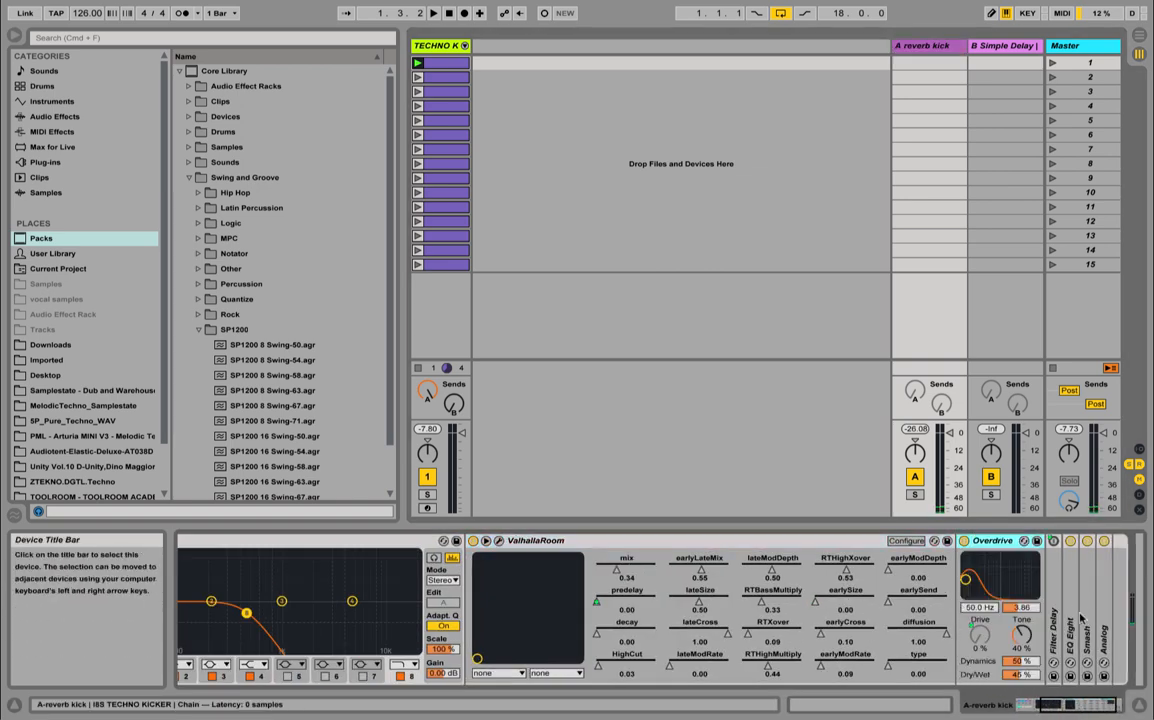
double_click(1053, 620)
left_click(1107, 705)
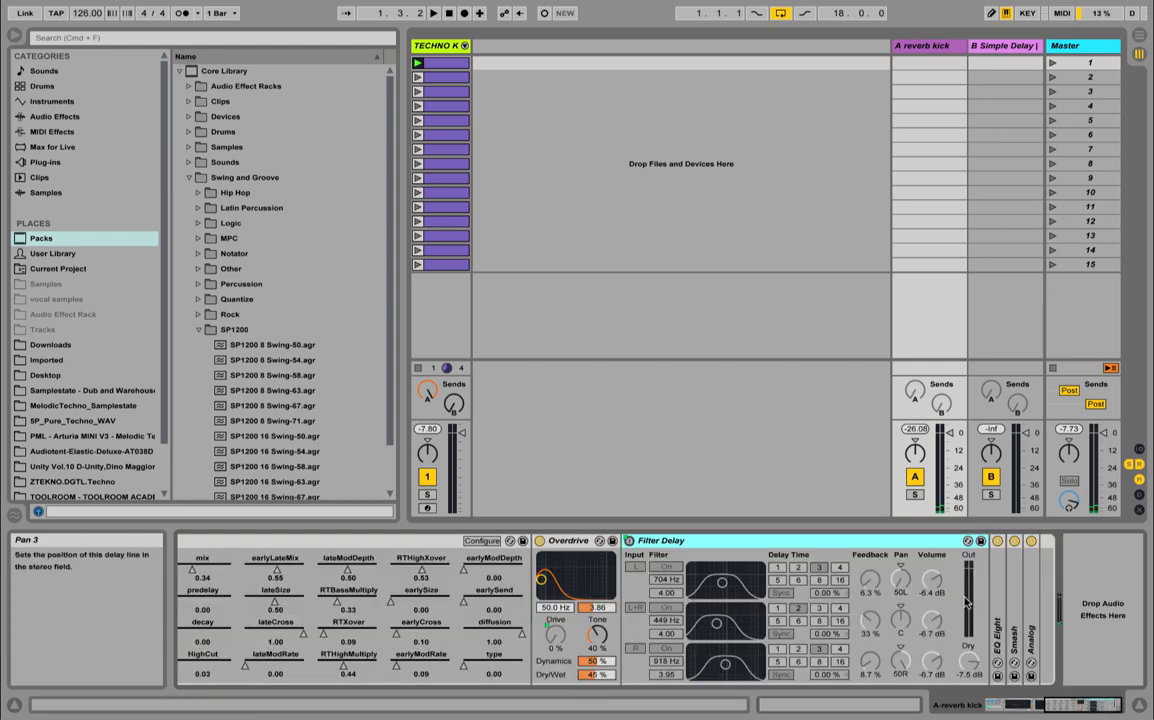
Unfold the second EQ Eight, Smash and Analog devices at the end of the reverb rack's chain
double_click(997, 620)
left_click(1106, 707)
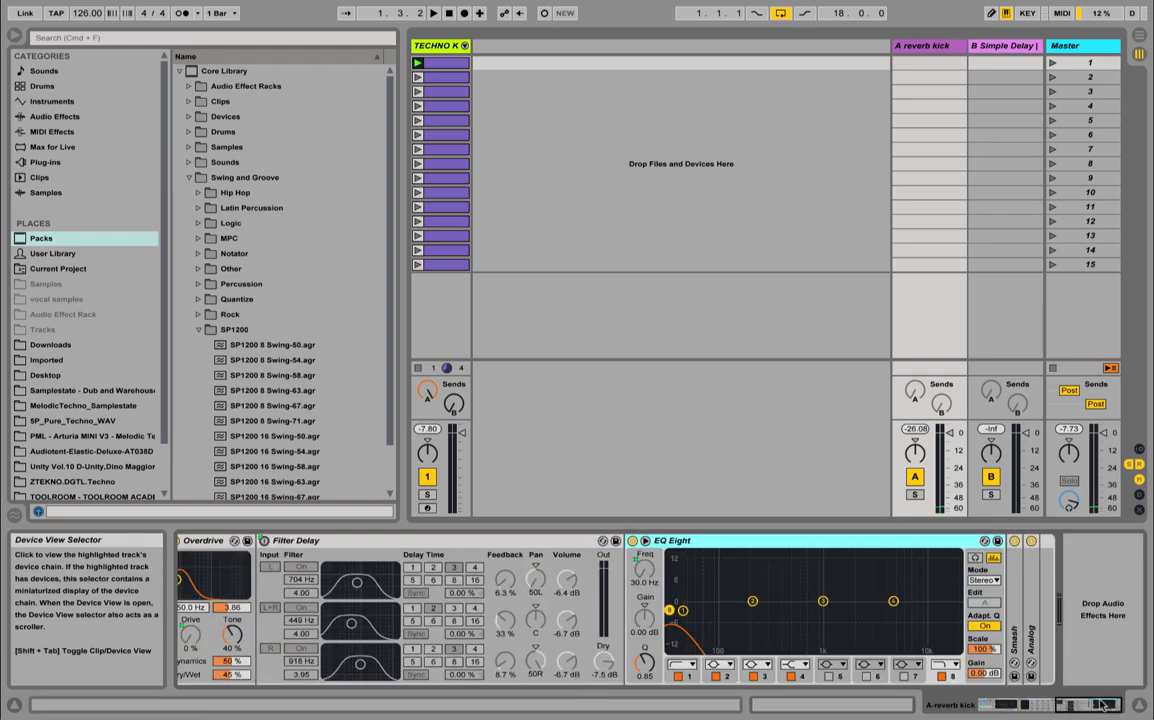
double_click(1018, 620)
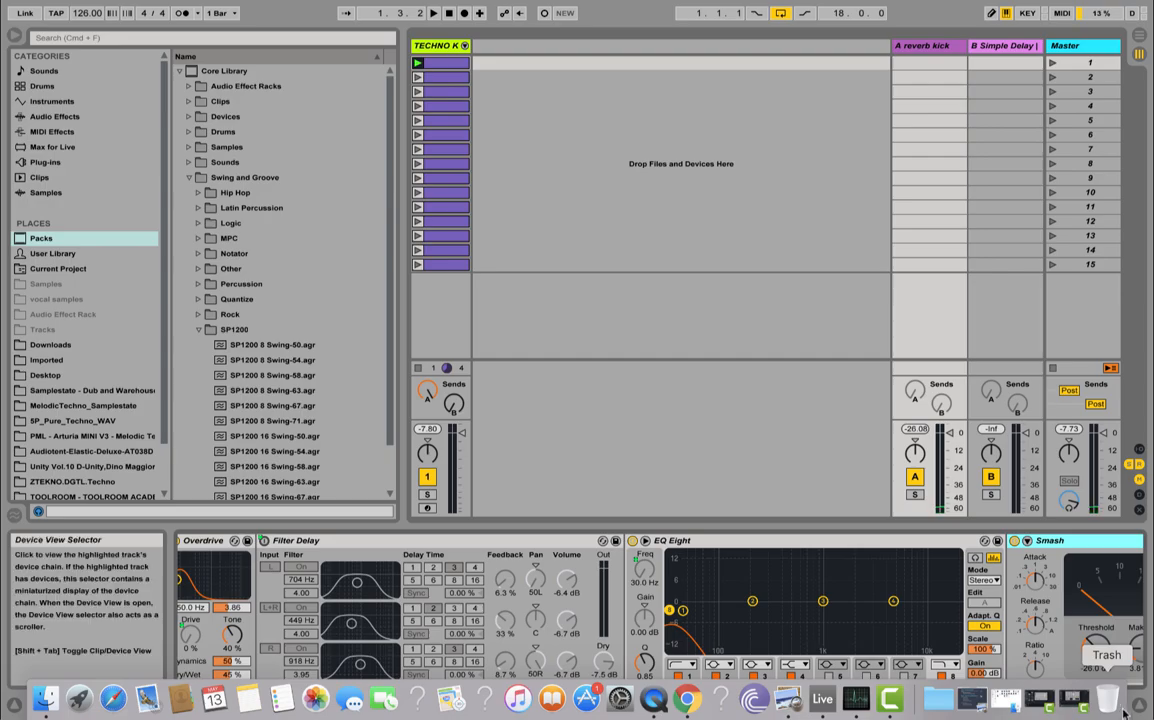
left_click(1120, 708)
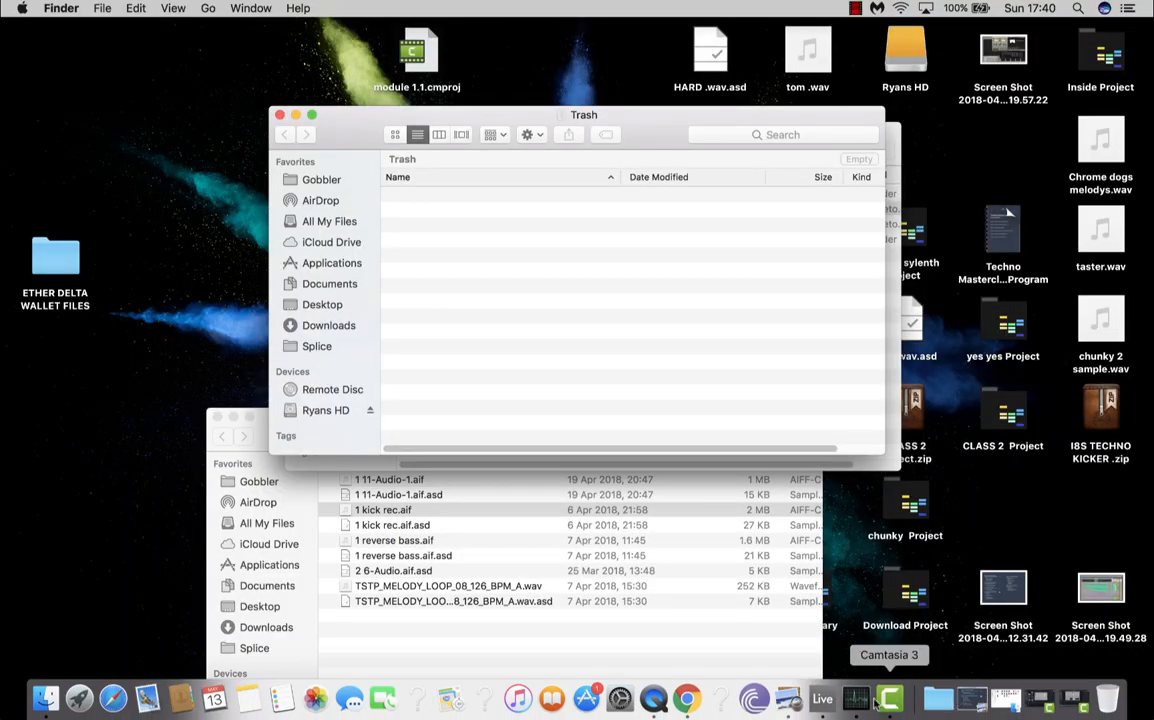
left_click(822, 698)
left_click(1111, 703)
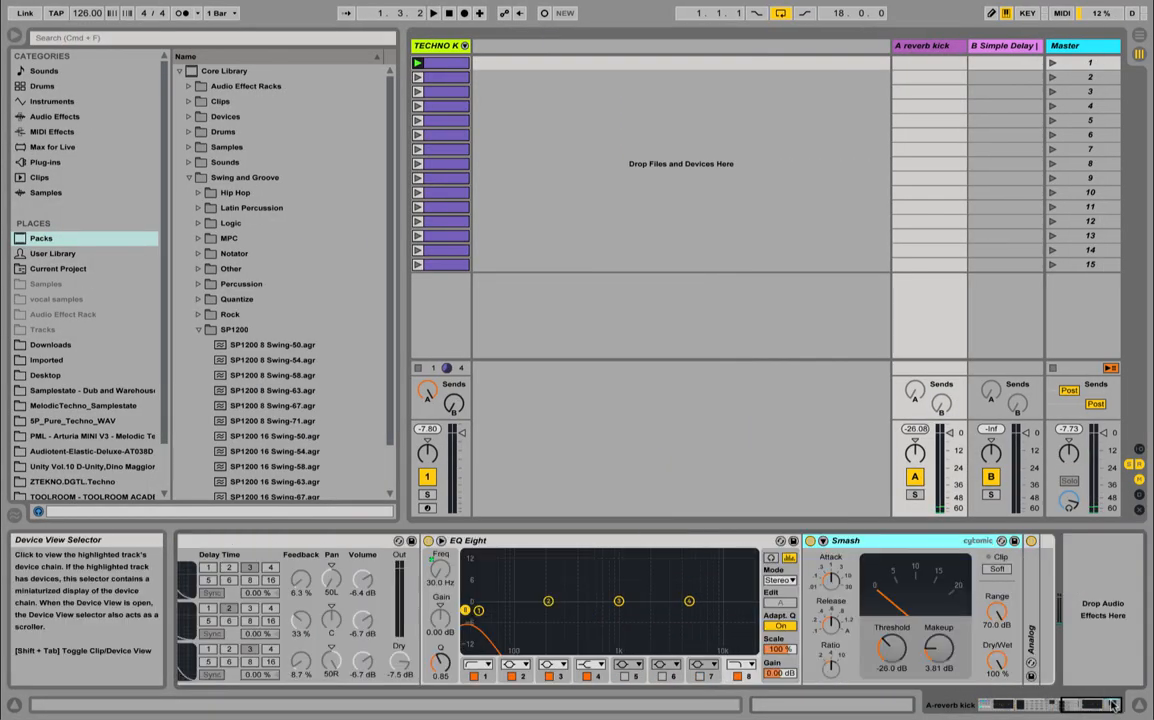
double_click(1033, 638)
Return to the start of the reverb rack, select ValhallaRoom, and examine it alongside the macros and first EQ Eight
left_click_drag(1061, 702, 968, 695)
mouse_move(968, 695)
left_mouse_down()
mouse_move(1001, 695)
mouse_move(968, 695)
left_mouse_up()
left_click(823, 543)
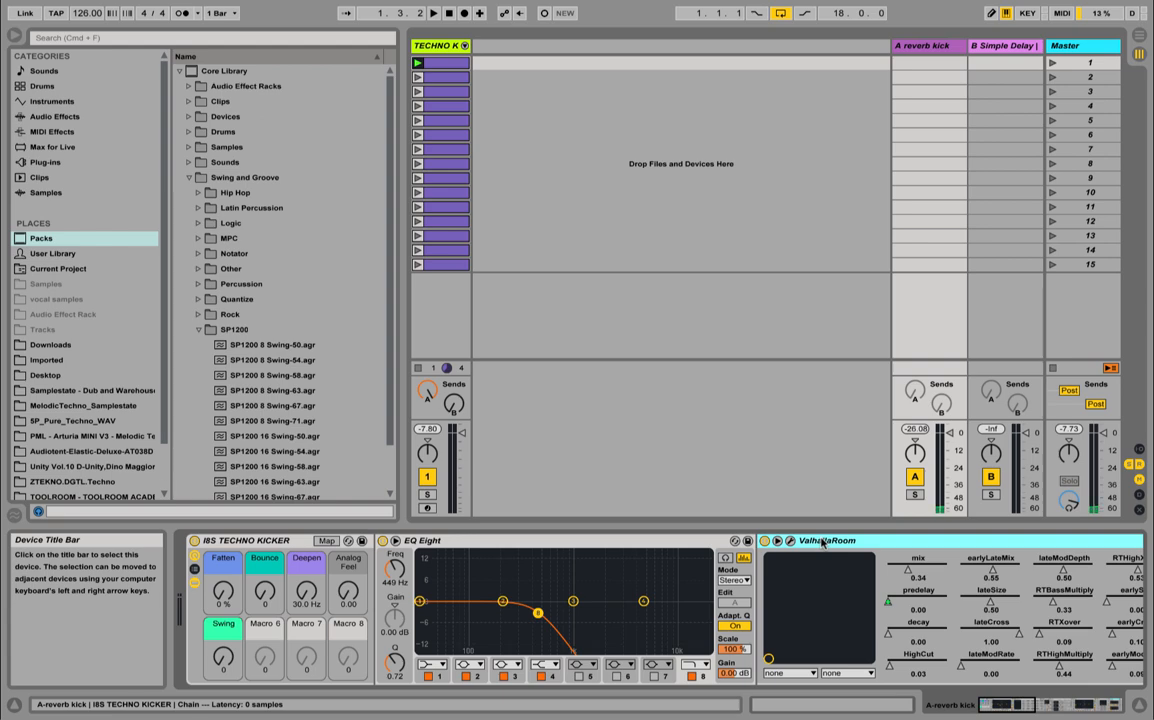
left_click_drag(985, 704, 725, 712)
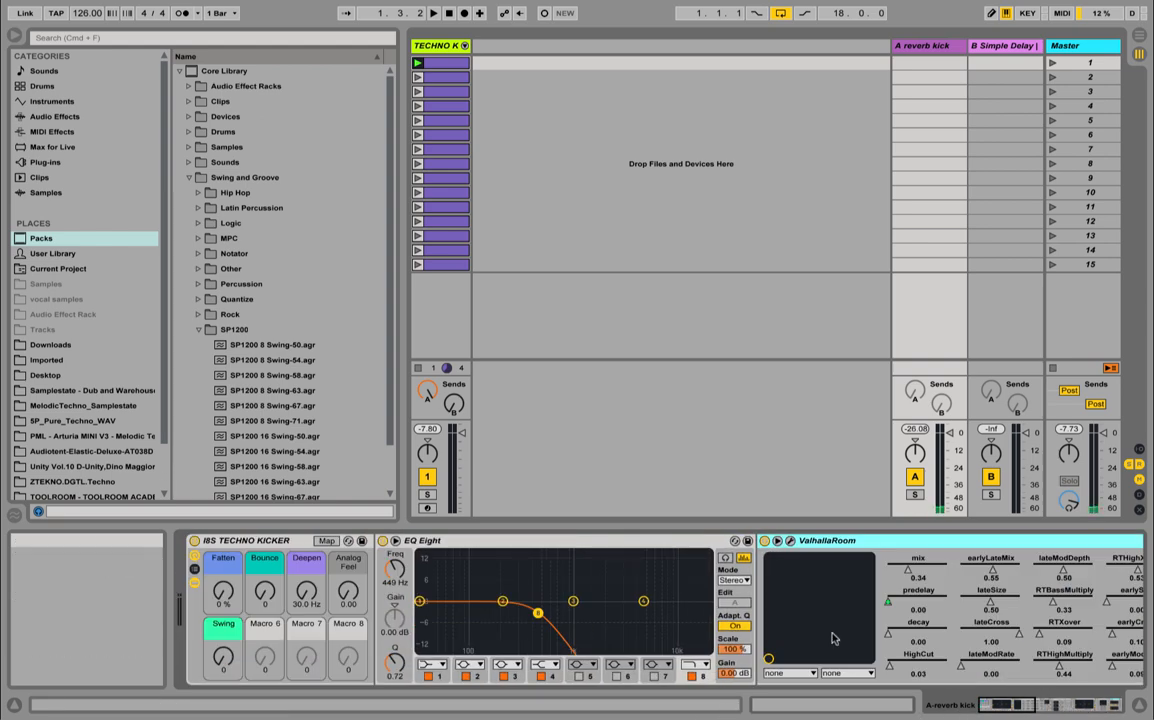
mouse_move(993, 703)
left_mouse_down()
mouse_move(1117, 695)
mouse_move(982, 697)
left_mouse_up()
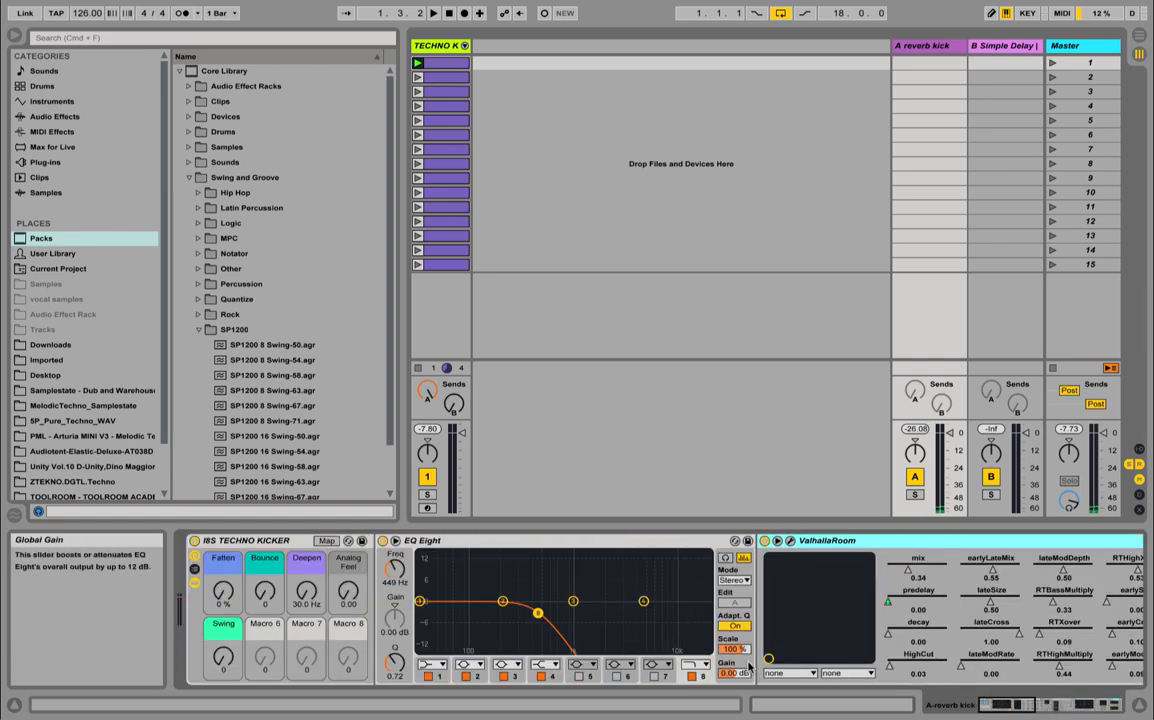
mouse_move(1003, 705)
left_mouse_down()
mouse_move(1092, 705)
mouse_move(985, 703)
left_mouse_up()
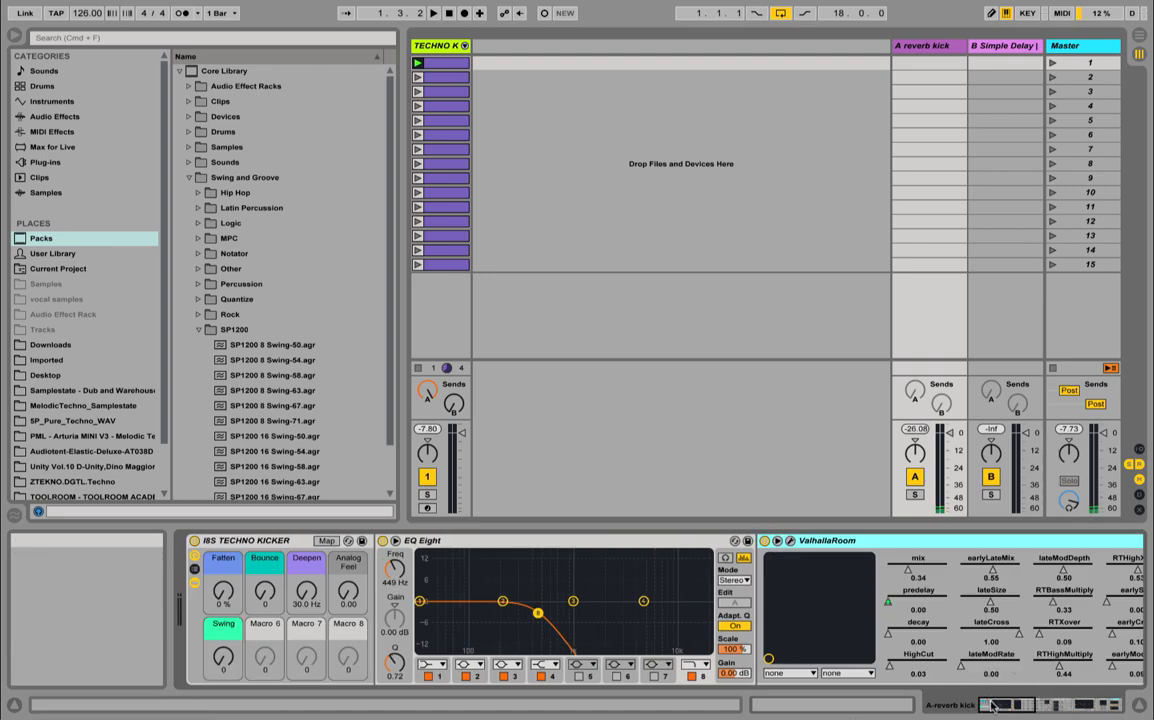
mouse_move(1004, 706)
left_mouse_down()
mouse_move(1107, 712)
mouse_move(1000, 706)
left_mouse_up()
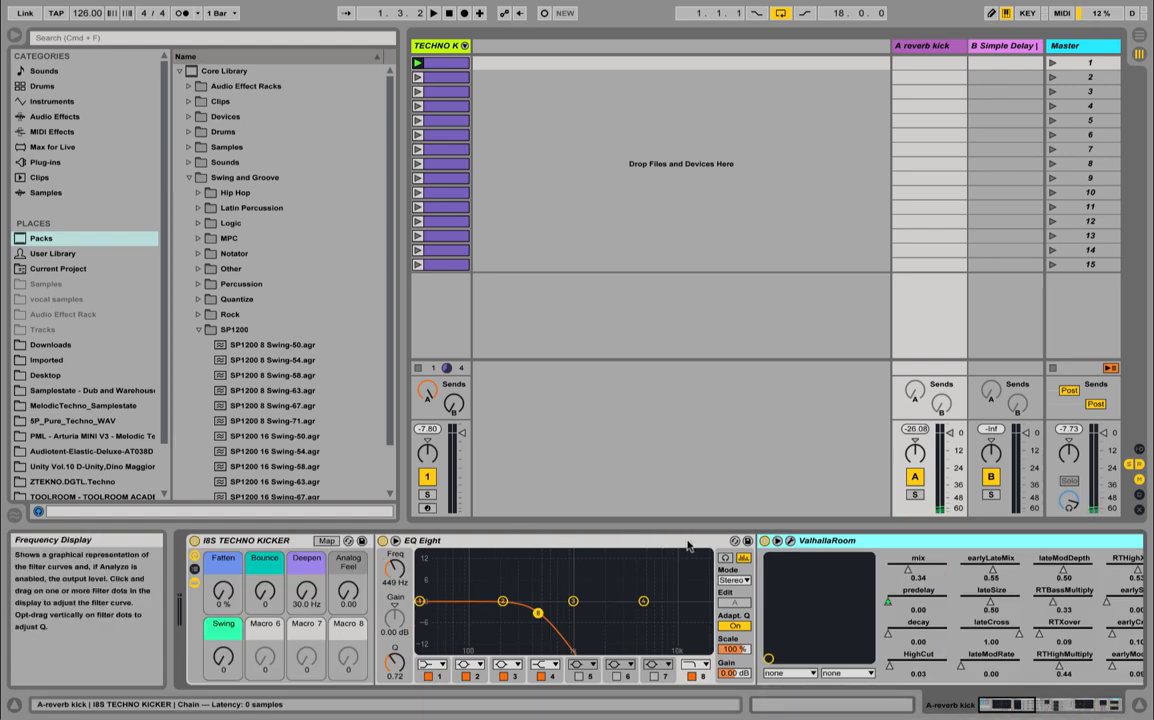
Deactivate ValhallaRoom, Overdrive, Filter Delay, Smash, Analog and both EQ Eight devices in the reverb rack
left_click(765, 540)
left_click_drag(1014, 706, 1106, 710)
left_click(869, 540)
left_click(330, 540)
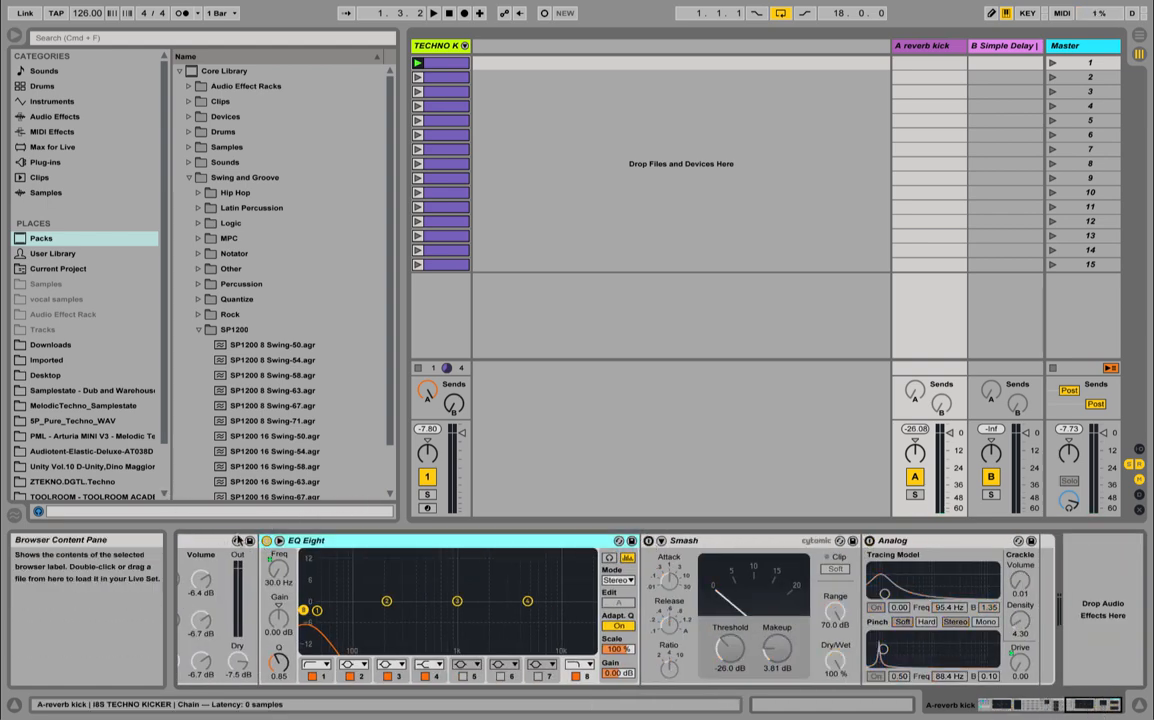
left_click(266, 540)
left_click(1005, 711)
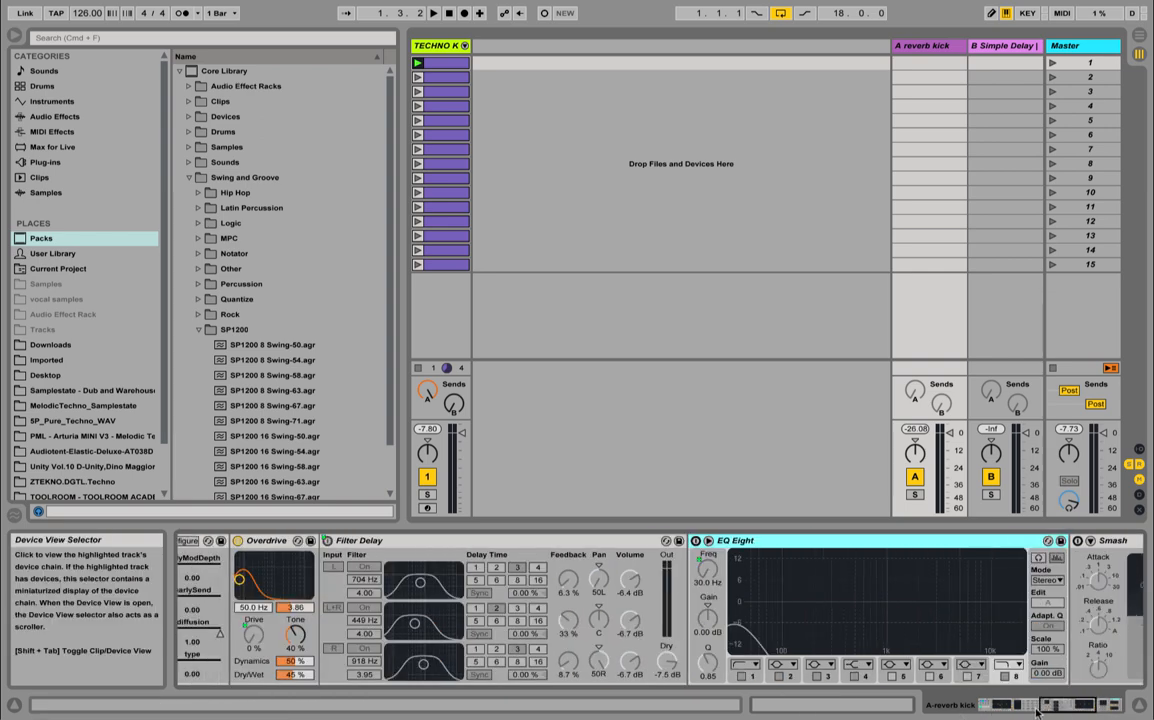
left_click(747, 540)
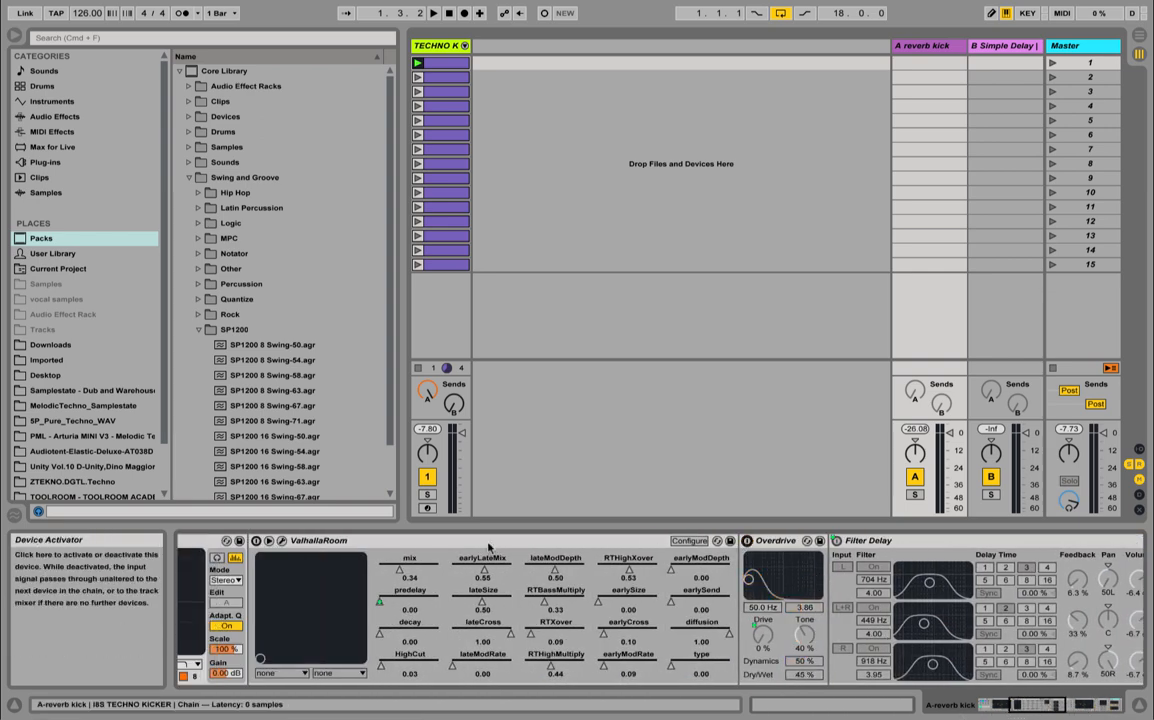
left_click(1000, 706)
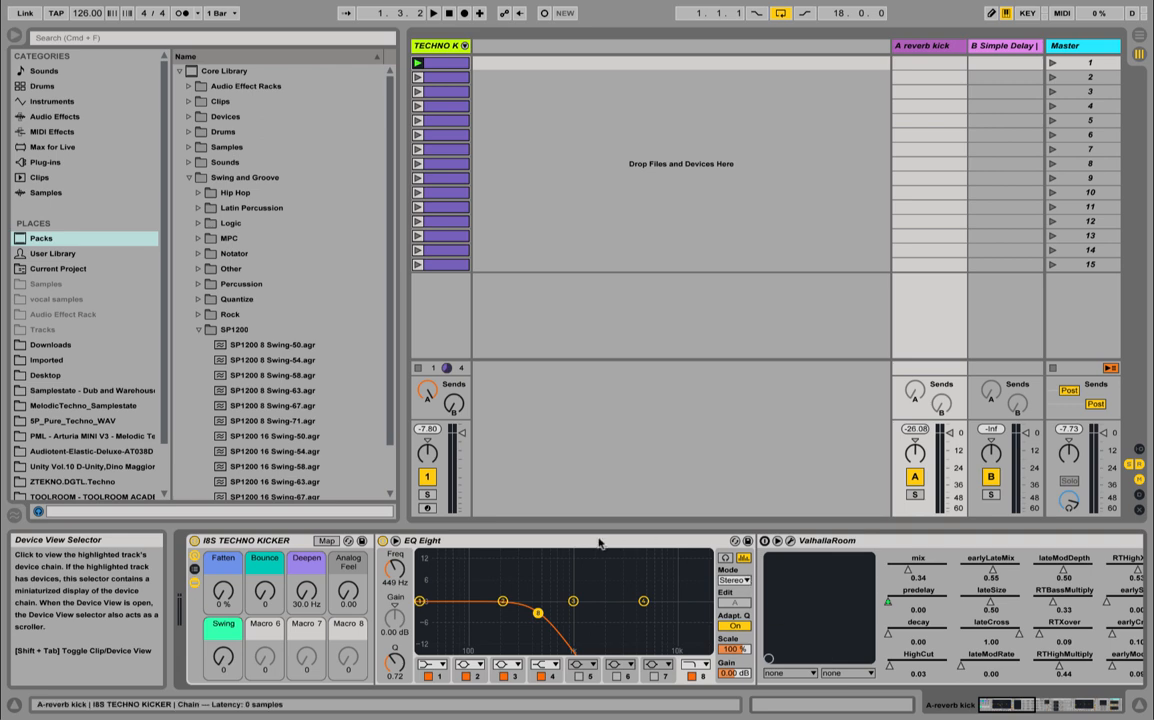
left_click(380, 541)
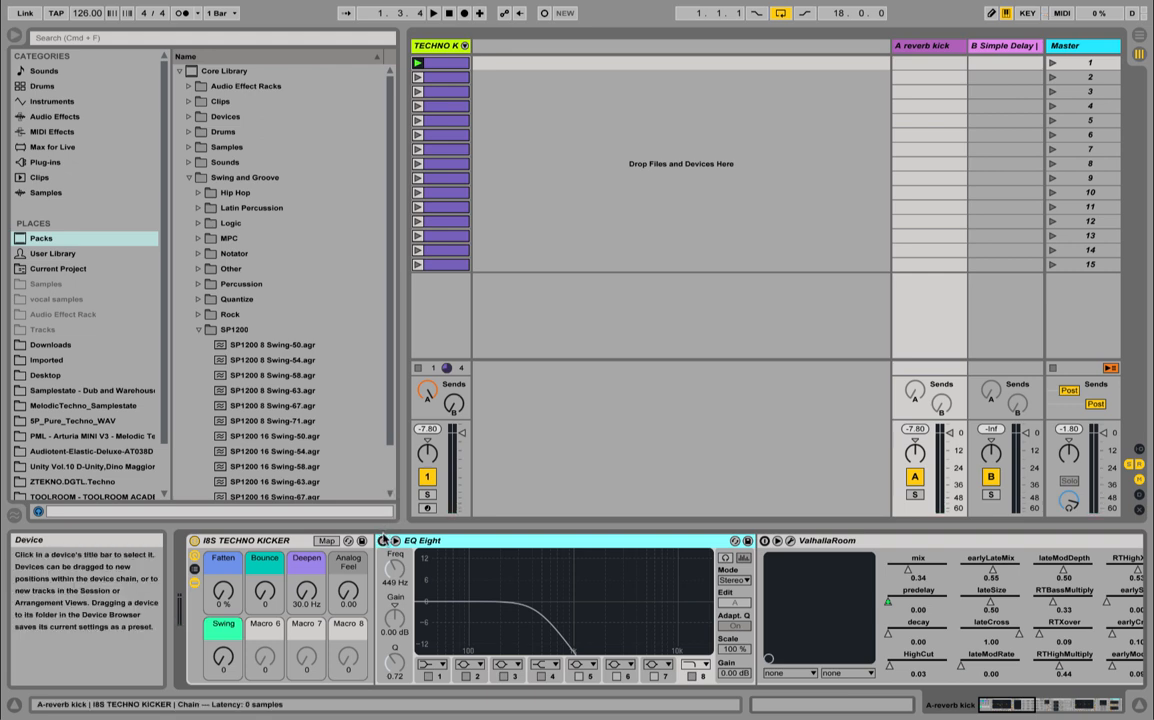
Reactivate the first EQ Eight and compare it bypassed and active during playback, leaving it on
left_click(382, 541)
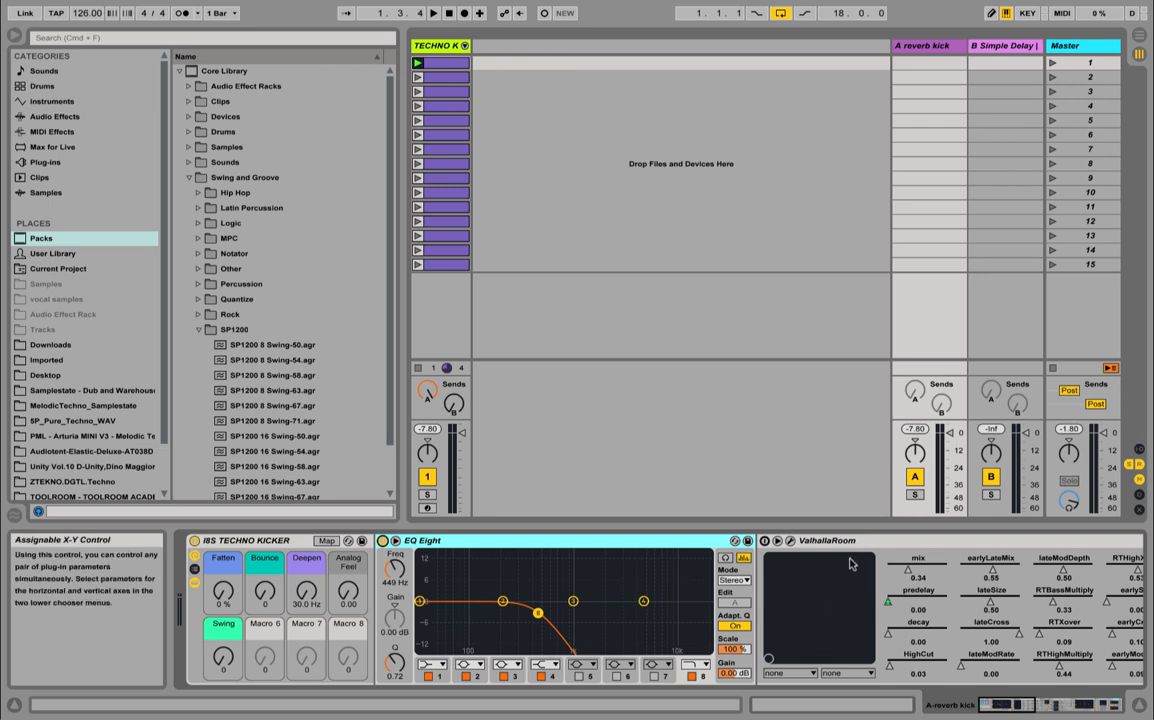
key("space")
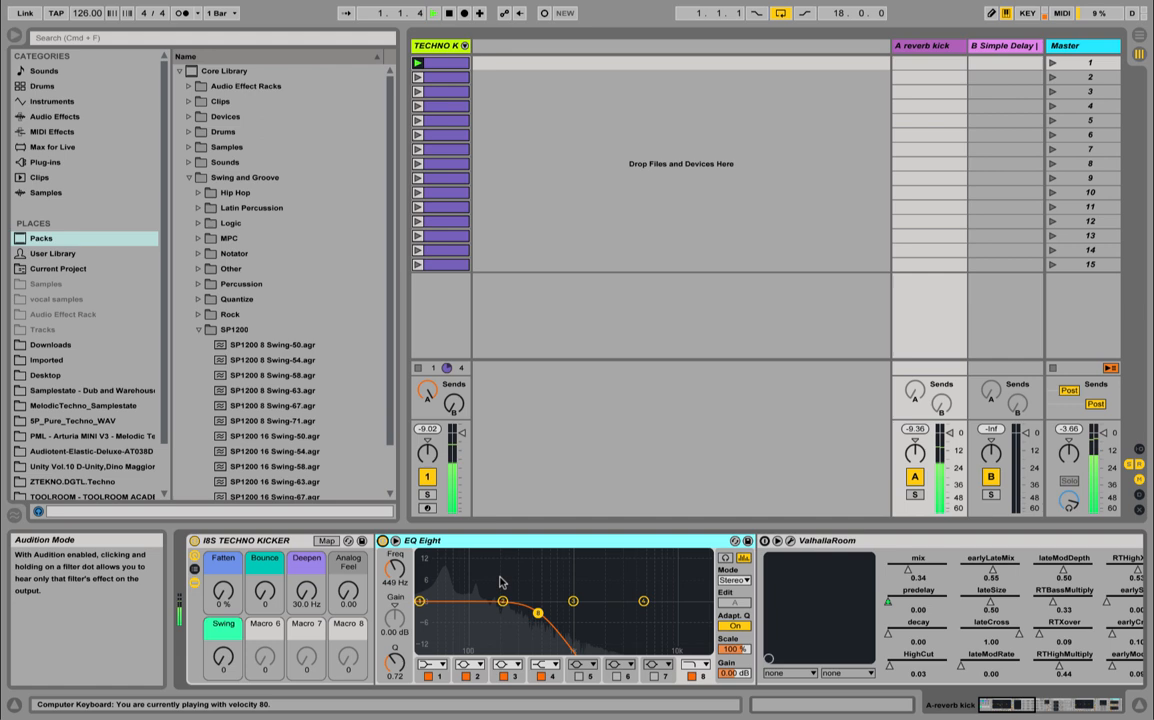
left_click(382, 541)
left_click(382, 541)
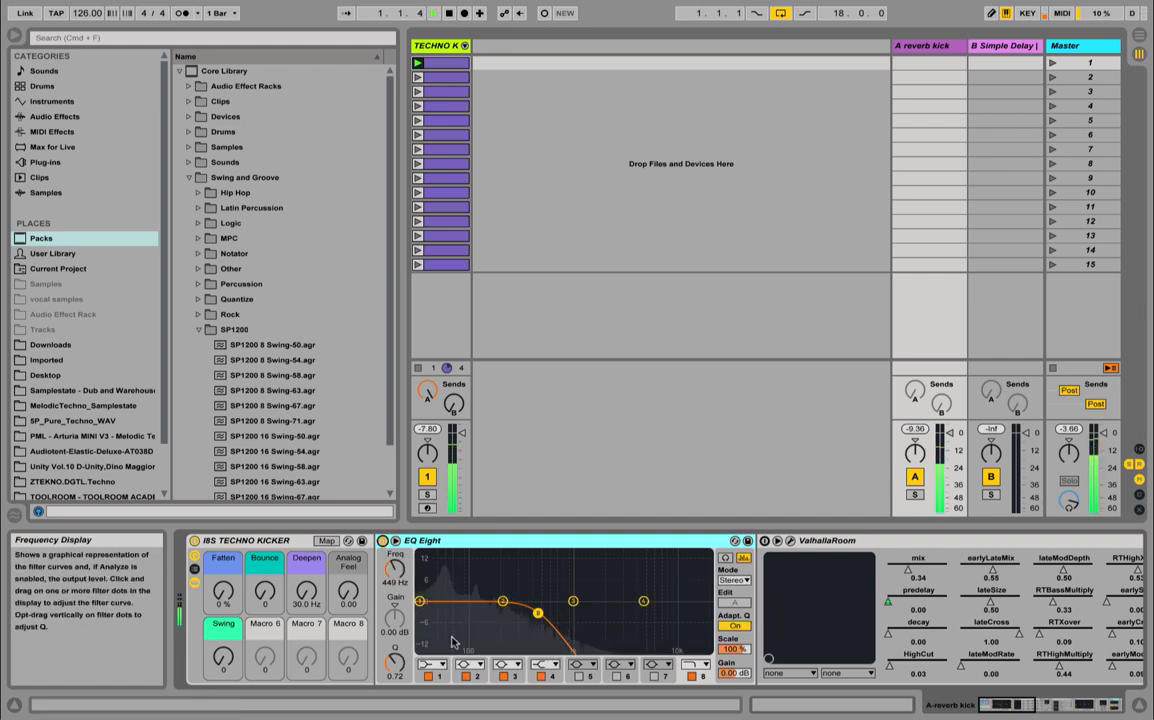
key("space")
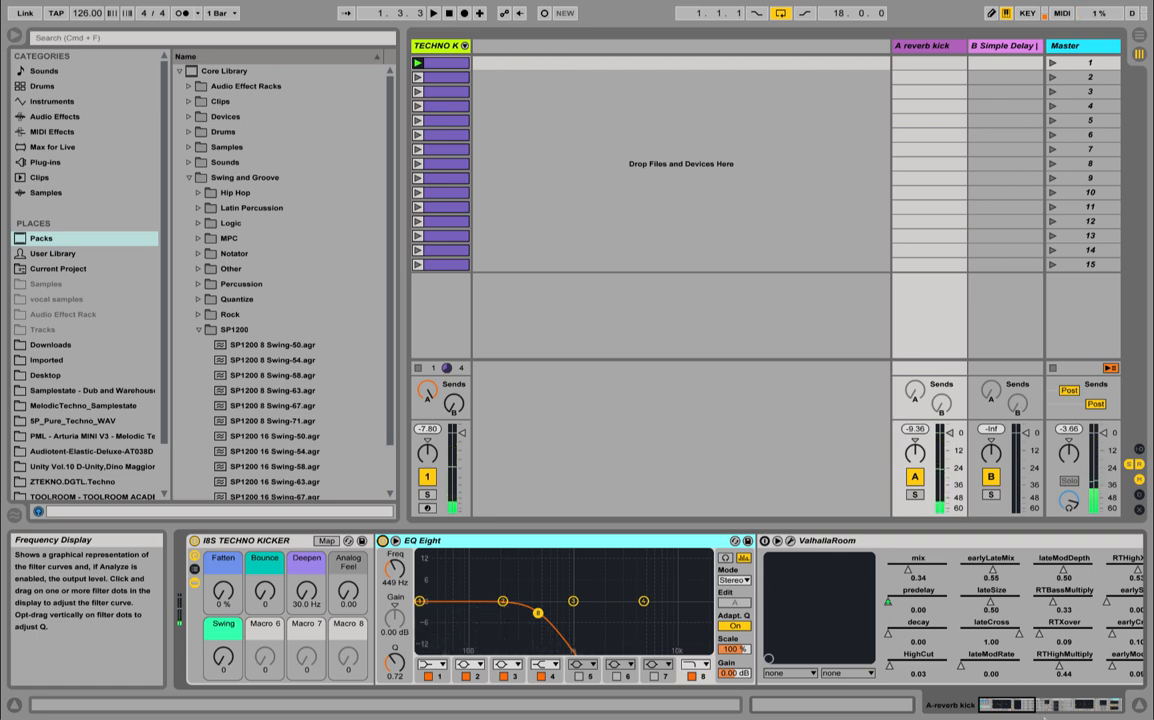
Reactivate ValhallaRoom and open its plug-in window, moving it clear of the session tracks
left_click(1010, 705)
left_click_drag(1011, 709, 1021, 711)
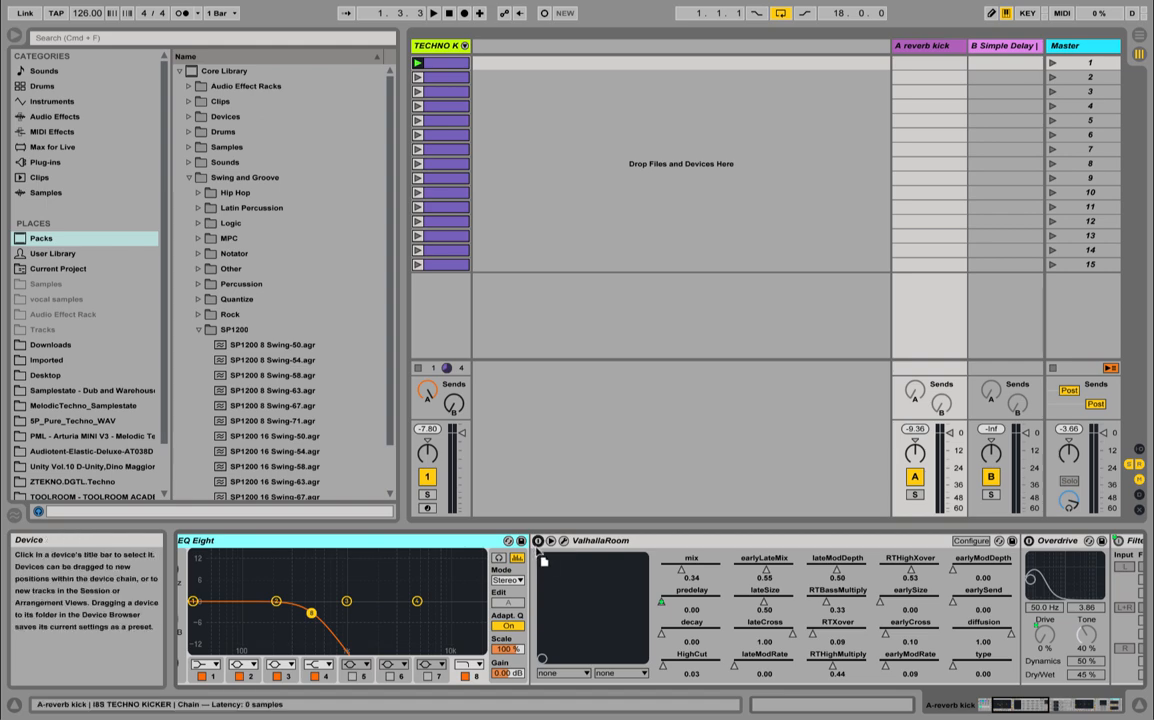
left_click(999, 708)
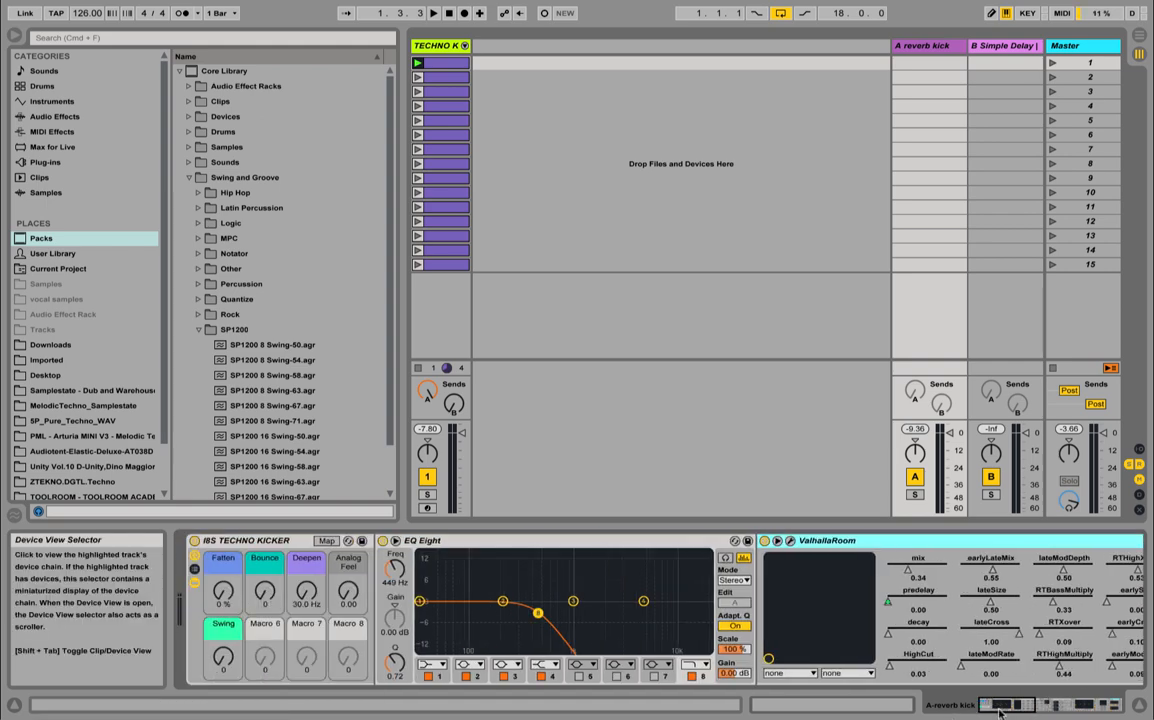
left_click_drag(995, 712, 1010, 711)
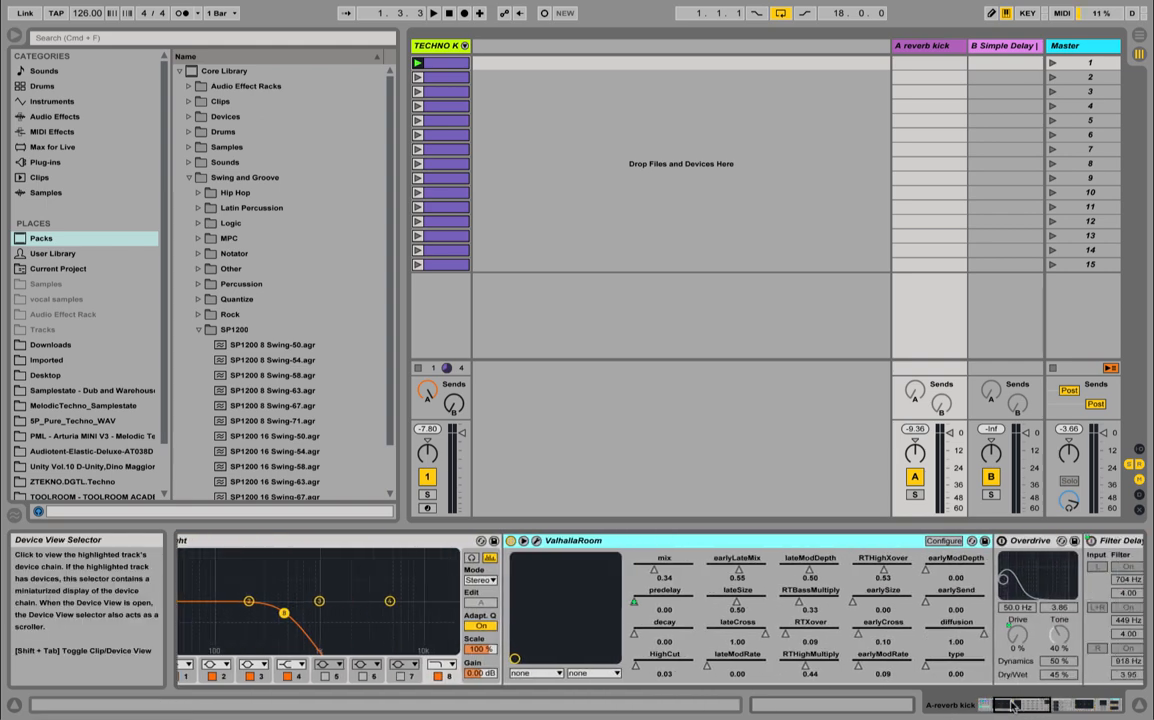
left_click(537, 541)
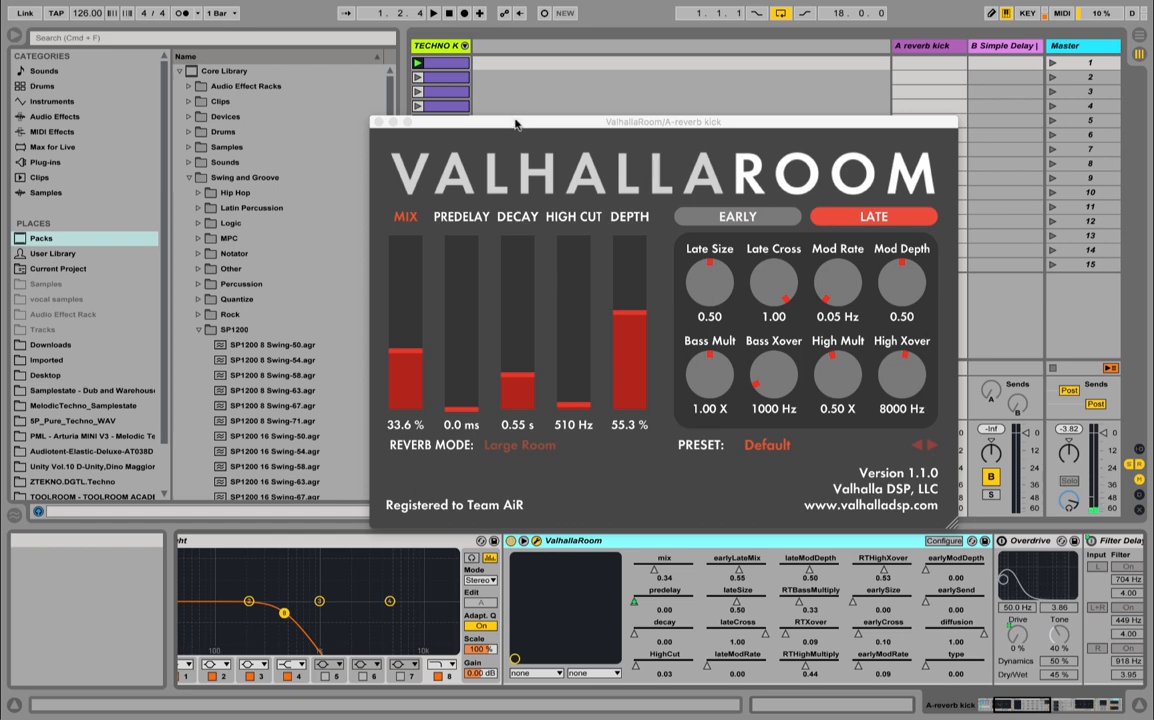
left_click_drag(515, 119, 512, 347)
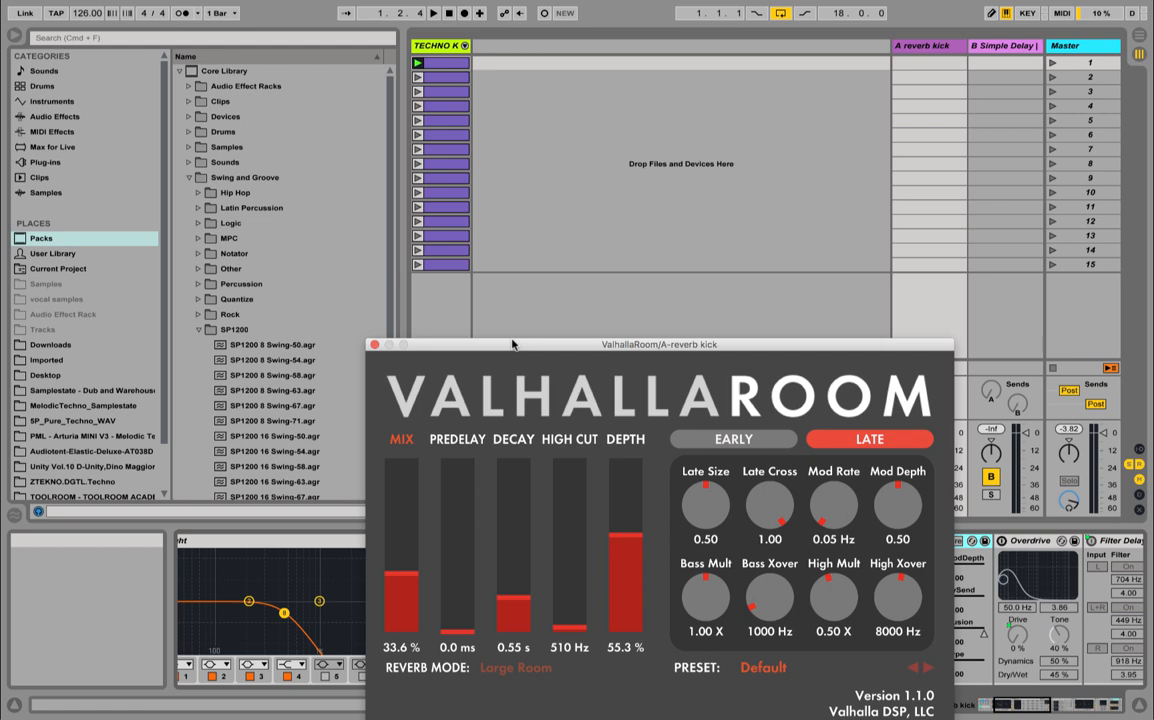
left_click(509, 340)
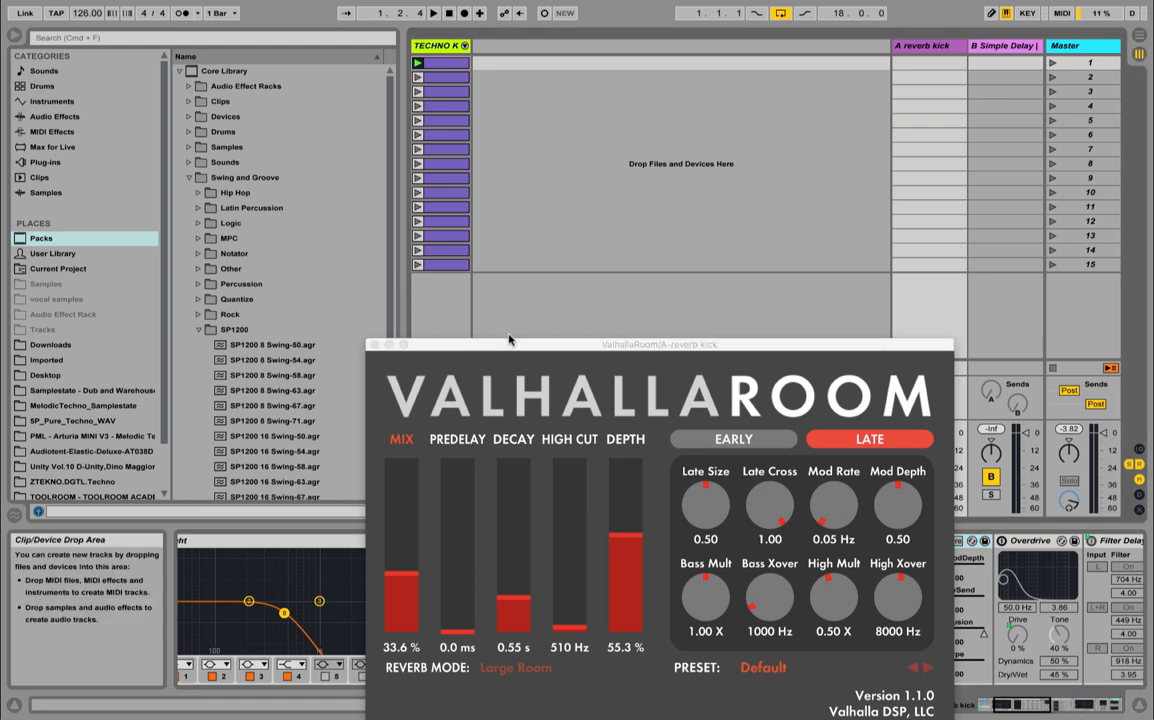
left_click(510, 340)
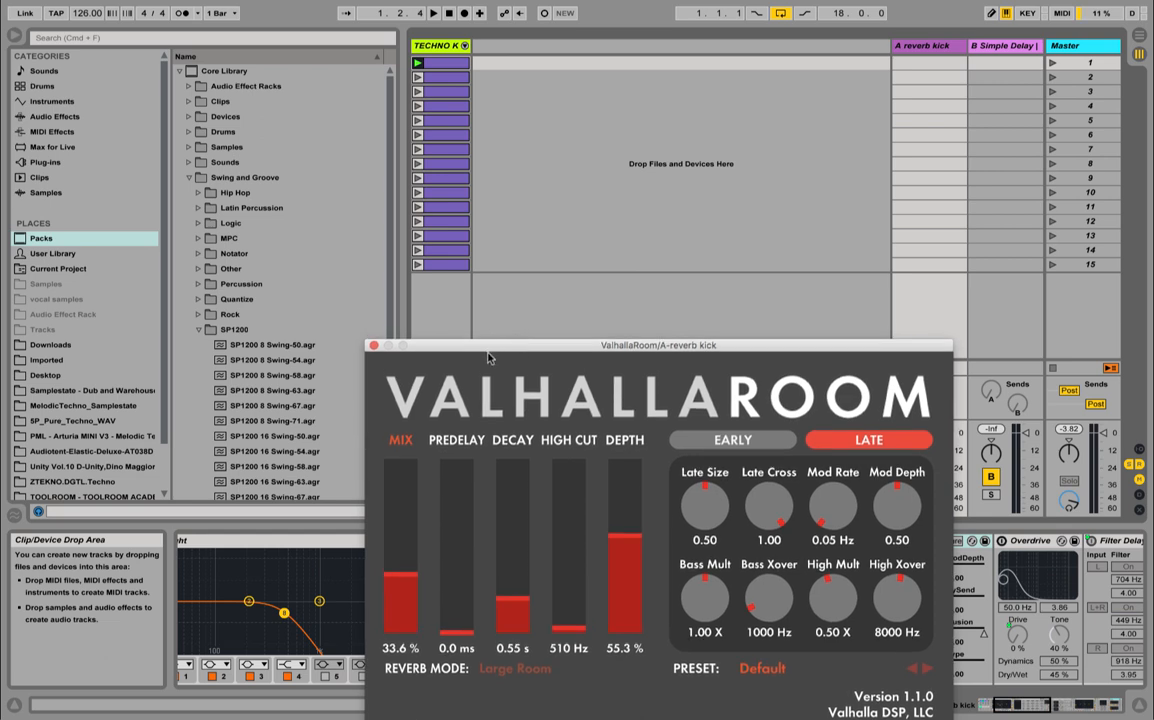
mouse_move(501, 342)
left_mouse_down()
mouse_move(505, 327)
mouse_move(505, 341)
left_mouse_up()
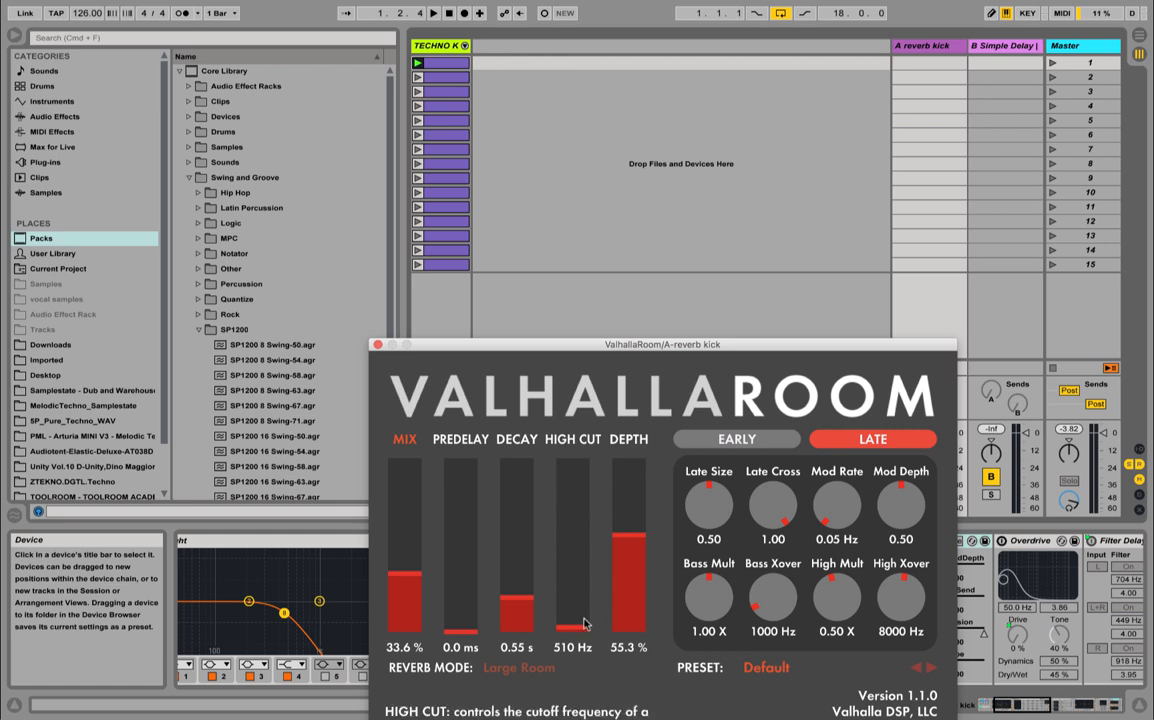
Audition ValhallaRoom's high cut and decay during playback, raising the decay to 3.84 s and returning it to 0.55 s
key("space")
mouse_move(583, 634)
left_mouse_down()
mouse_move(563, 480)
mouse_move(576, 635)
left_mouse_up()
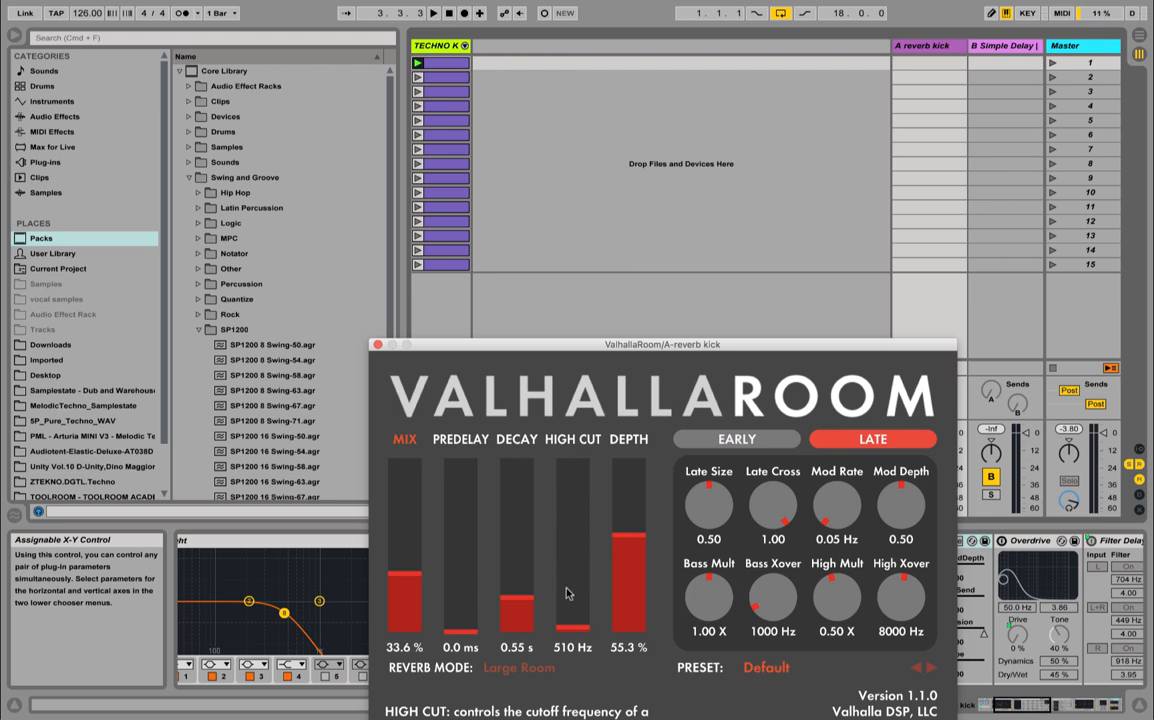
key("space")
left_click_drag(525, 607, 530, 499)
key("super+z")
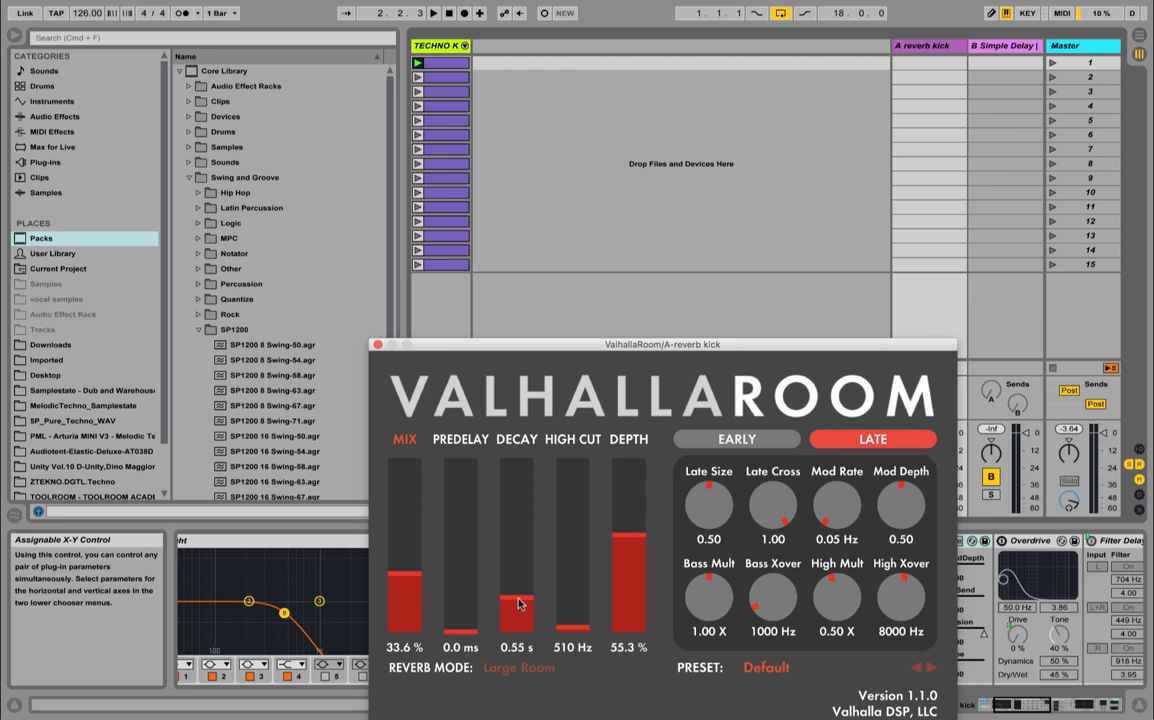
left_click_drag(520, 603, 519, 574)
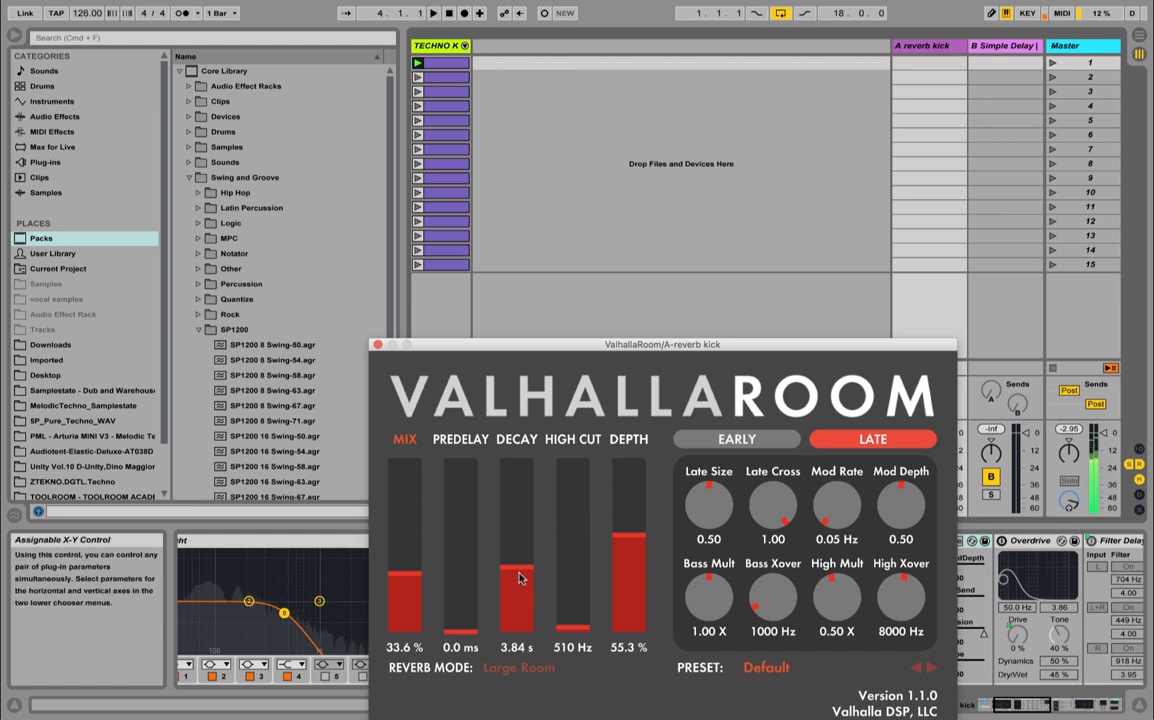
left_click_drag(519, 577, 520, 597)
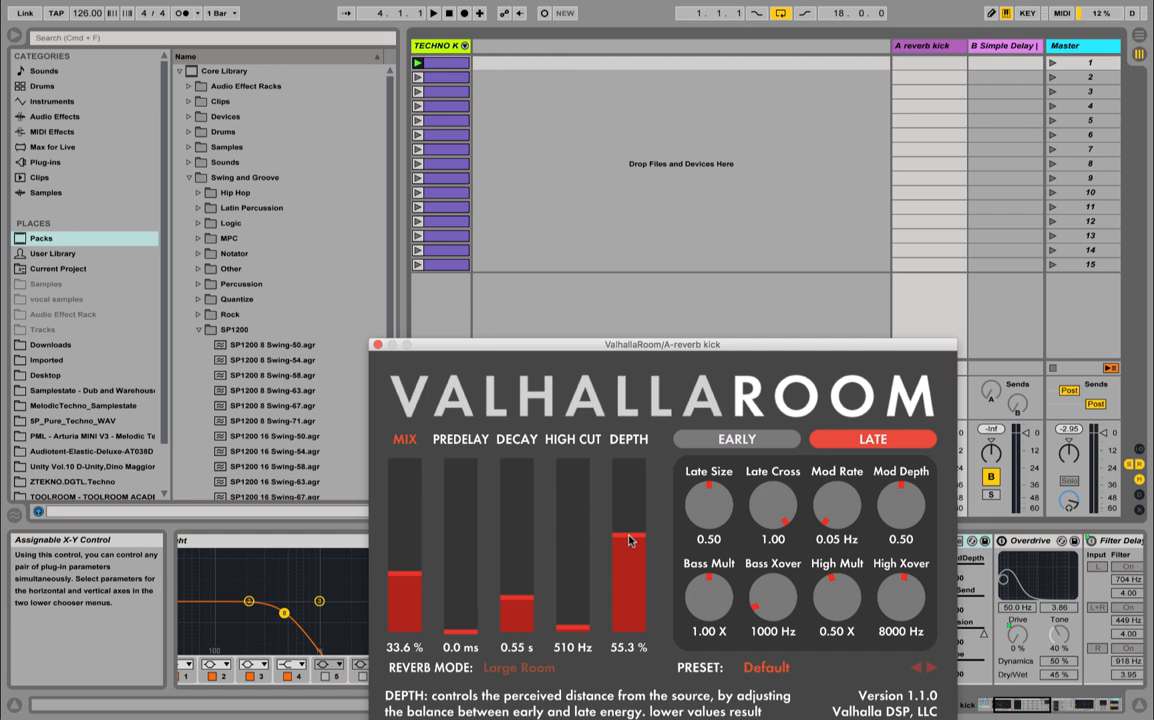
Add the stock Reverb audio effect after ValhallaRoom and lower its diffusion network's high filter to 528 Hz at 0.20
left_click_drag(540, 349, 569, 100)
left_click(60, 131)
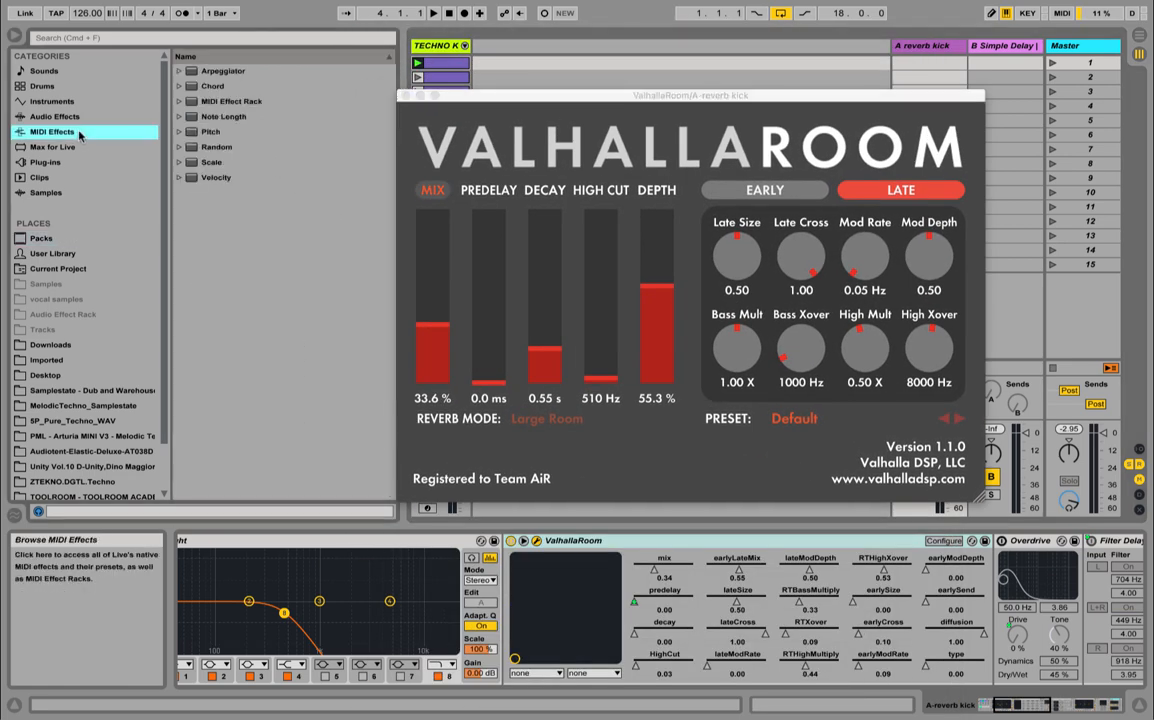
left_click(70, 116)
scroll(240, 365, "down", 4)
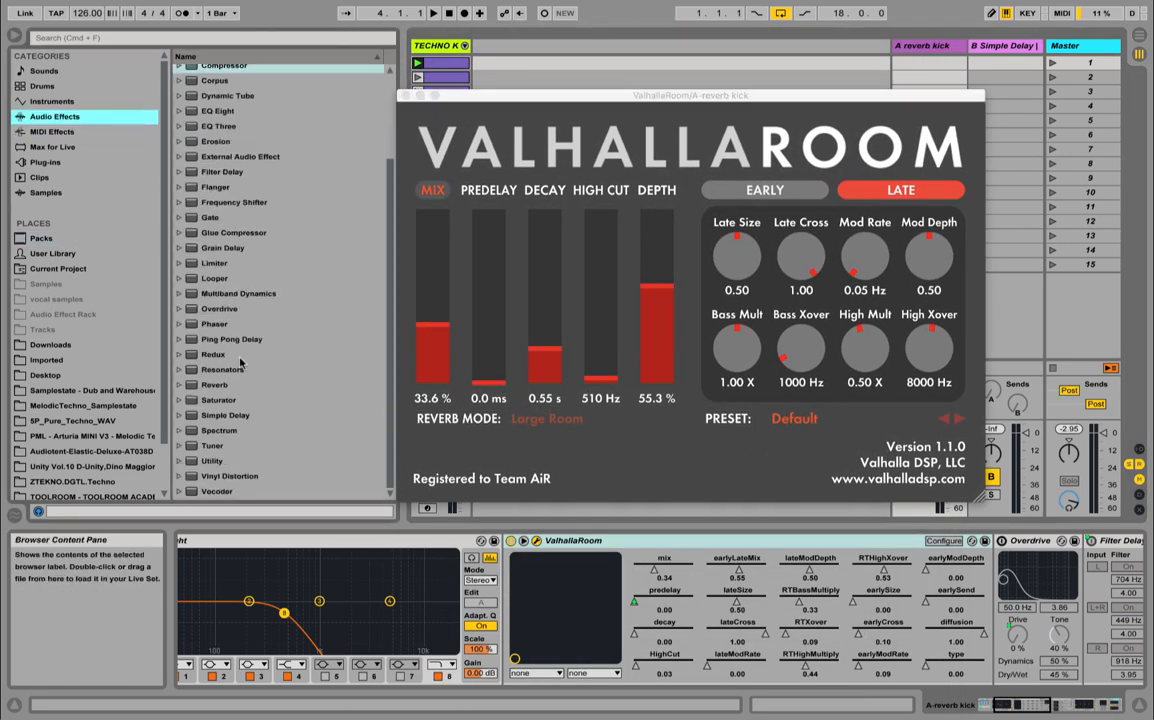
left_click(185, 388)
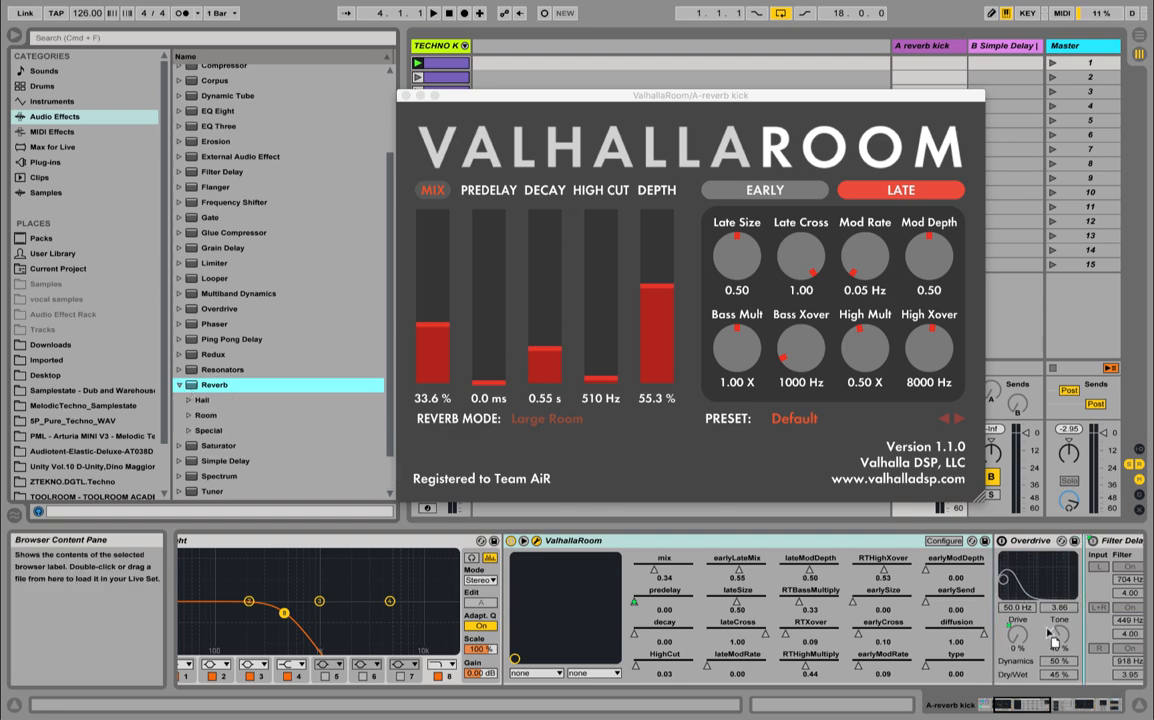
left_click_drag(990, 634, 990, 606)
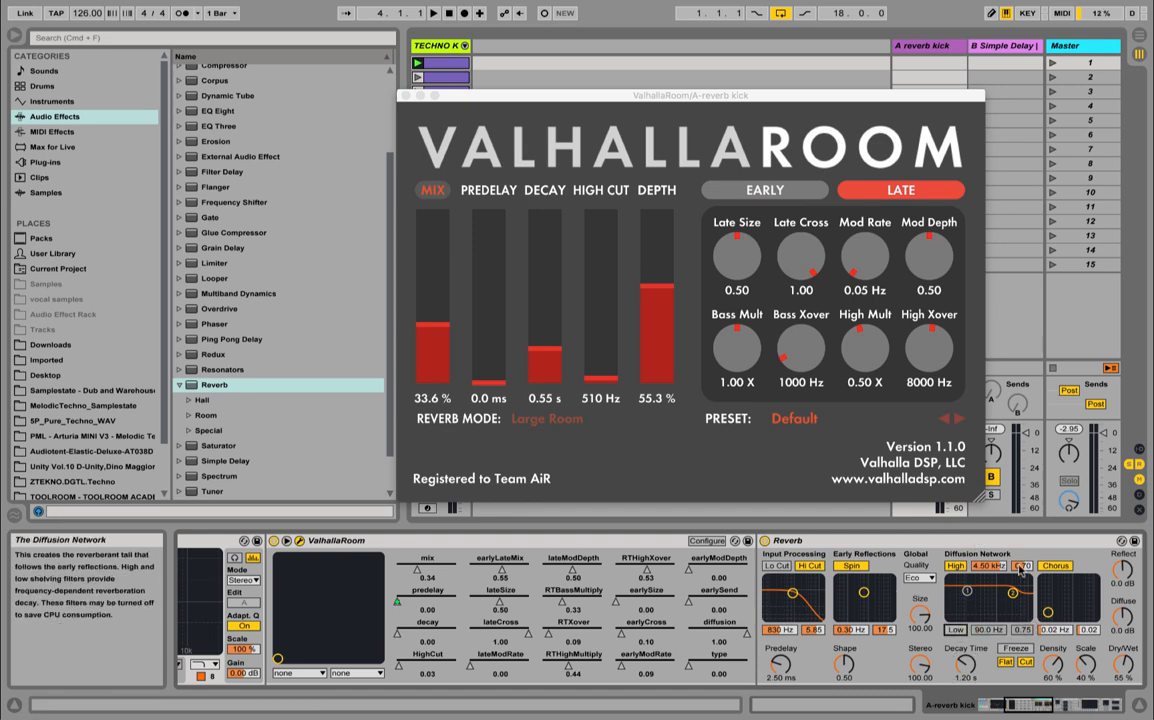
mouse_move(1010, 597)
left_mouse_down()
mouse_move(965, 590)
mouse_move(977, 617)
mouse_move(999, 619)
left_mouse_up()
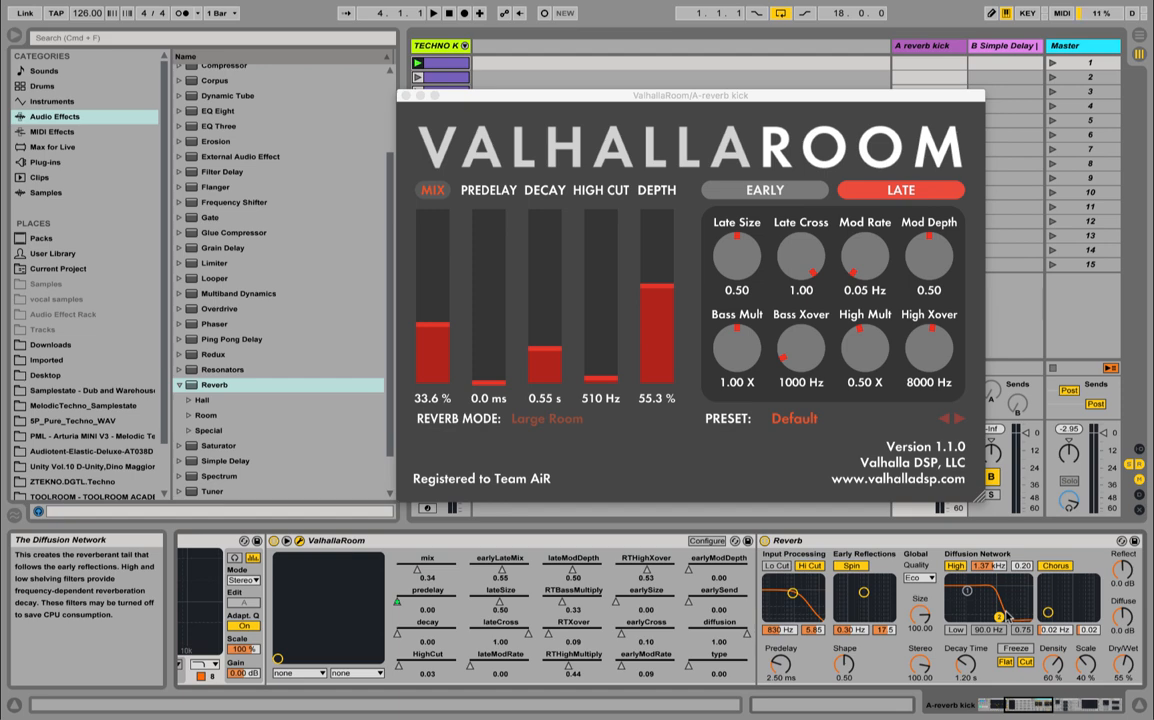
left_click_drag(998, 617, 987, 617)
Delete the stock Reverb device from the rack and reposition the ValhallaRoom window
left_click(795, 541)
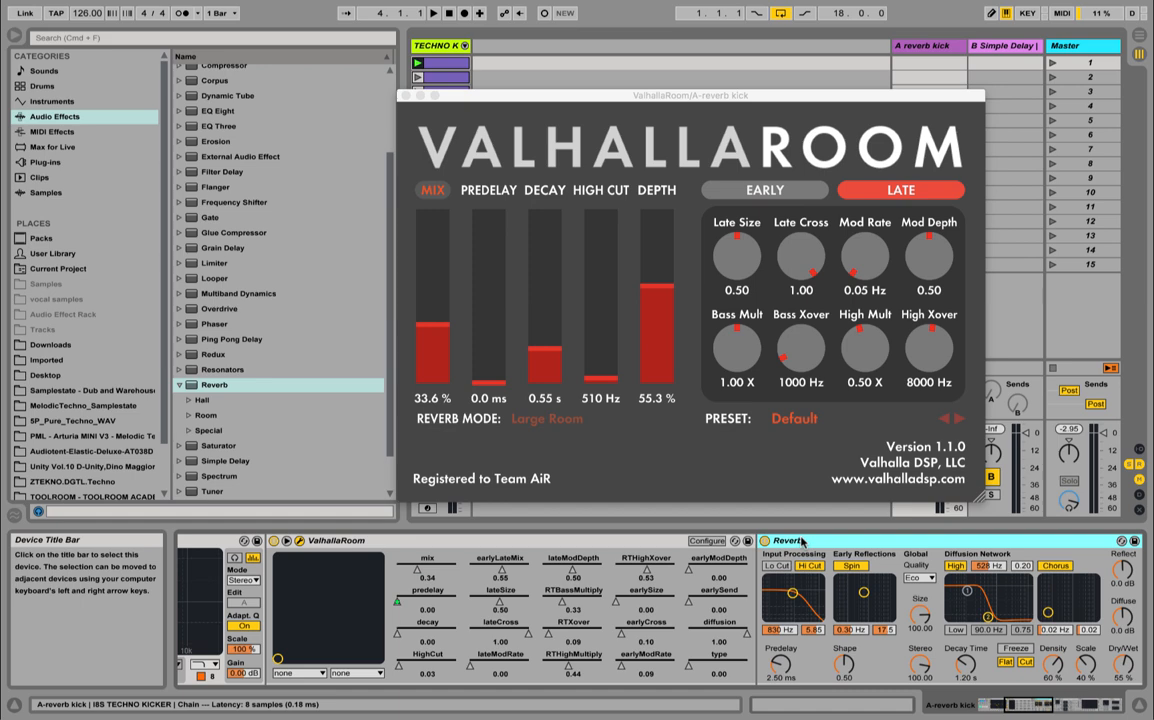
key("Delete")
left_click_drag(637, 97, 582, 95)
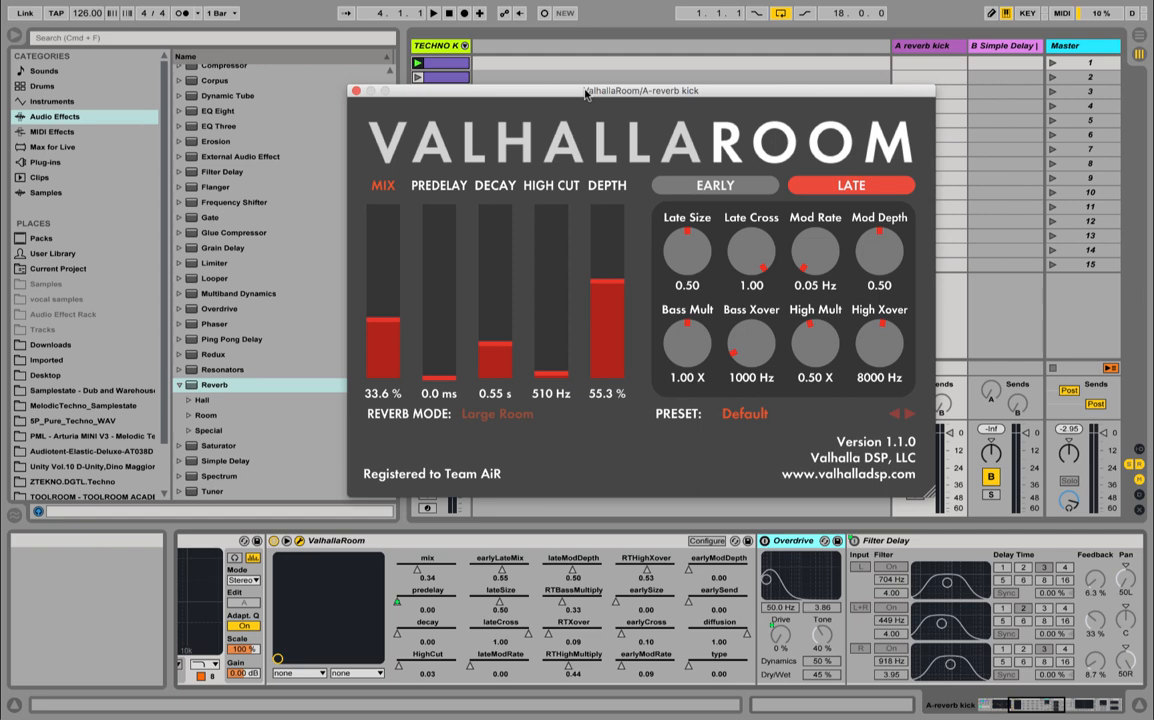
left_click_drag(587, 93, 561, 105)
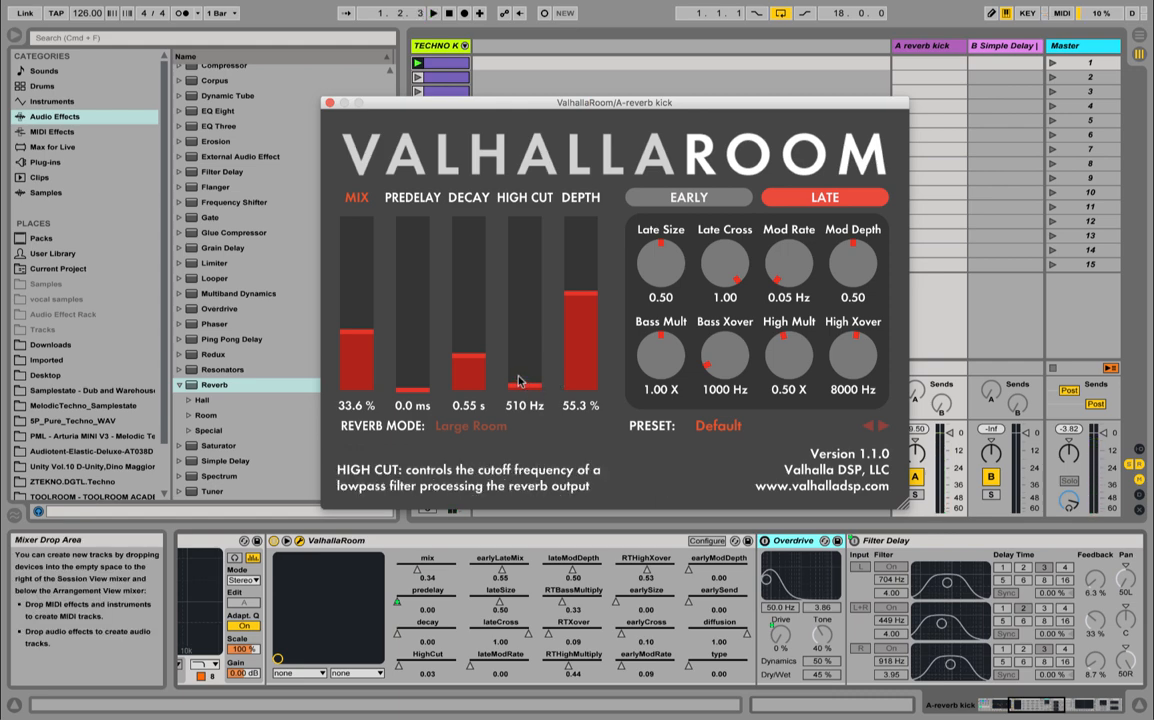
Raise ValhallaRoom's predelay to 434.2 ms during playback and try to undo the change
left_click(1003, 707)
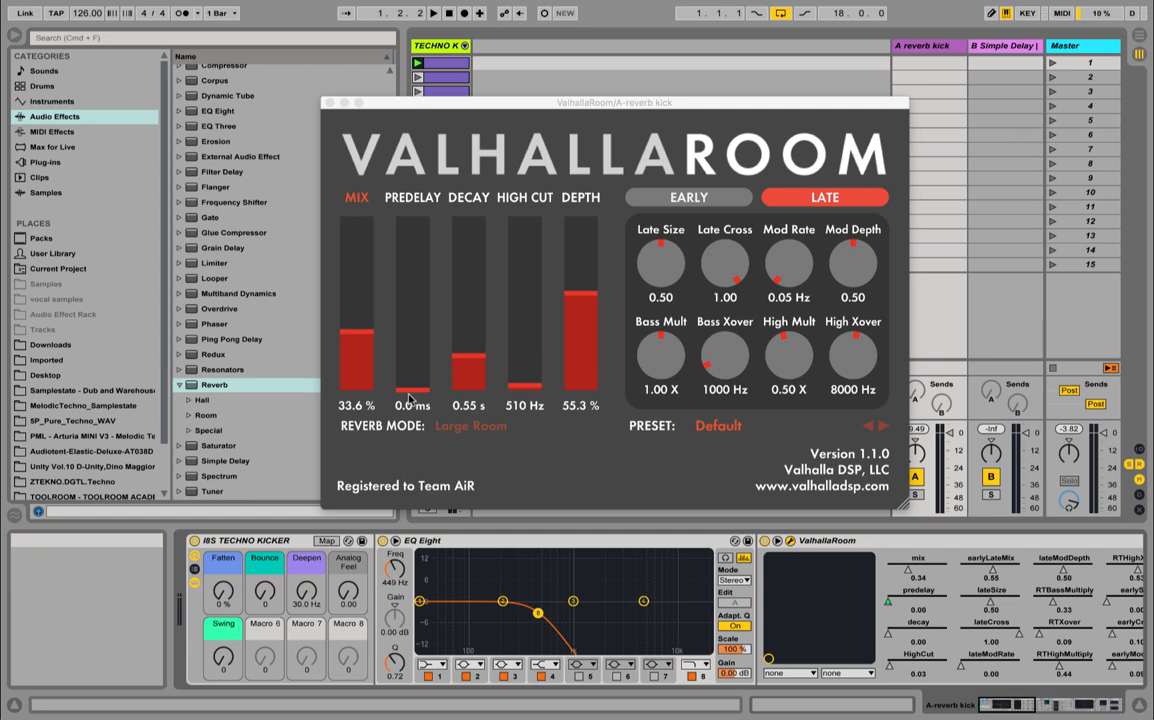
left_click_drag(410, 398, 420, 228)
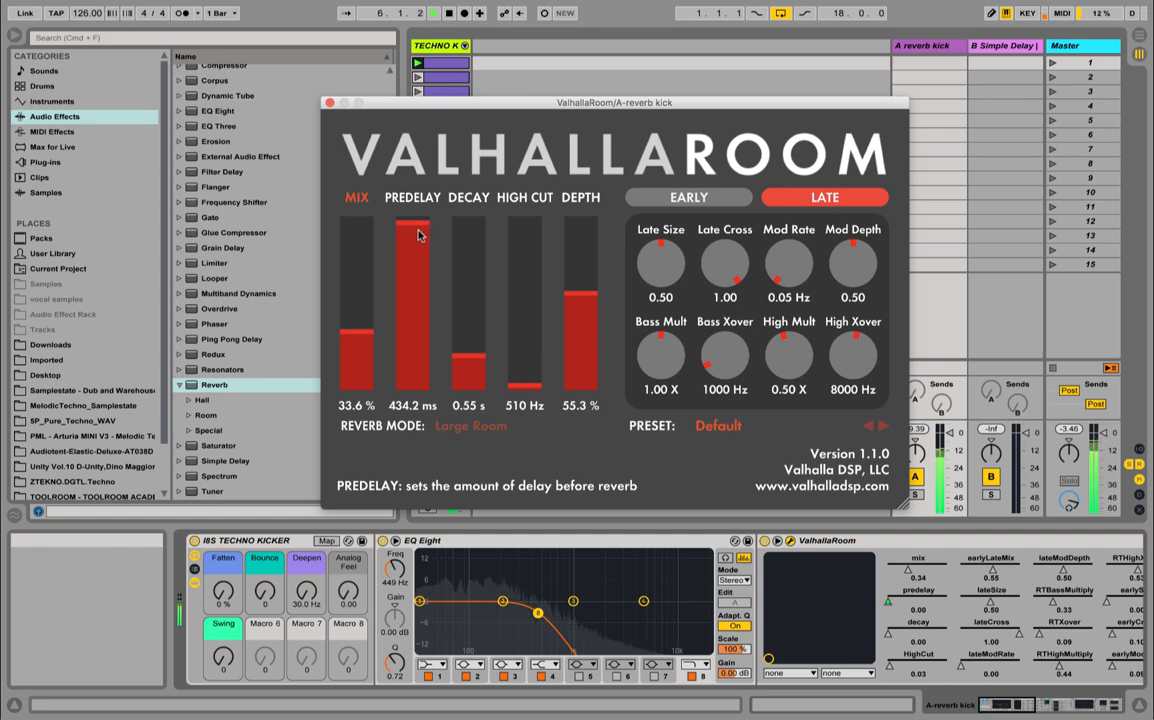
key("Right")
Delete the restored Reverb device, set ValhallaRoom's predelay to 0.0 ms, and return to the start of the rack
left_click(790, 542)
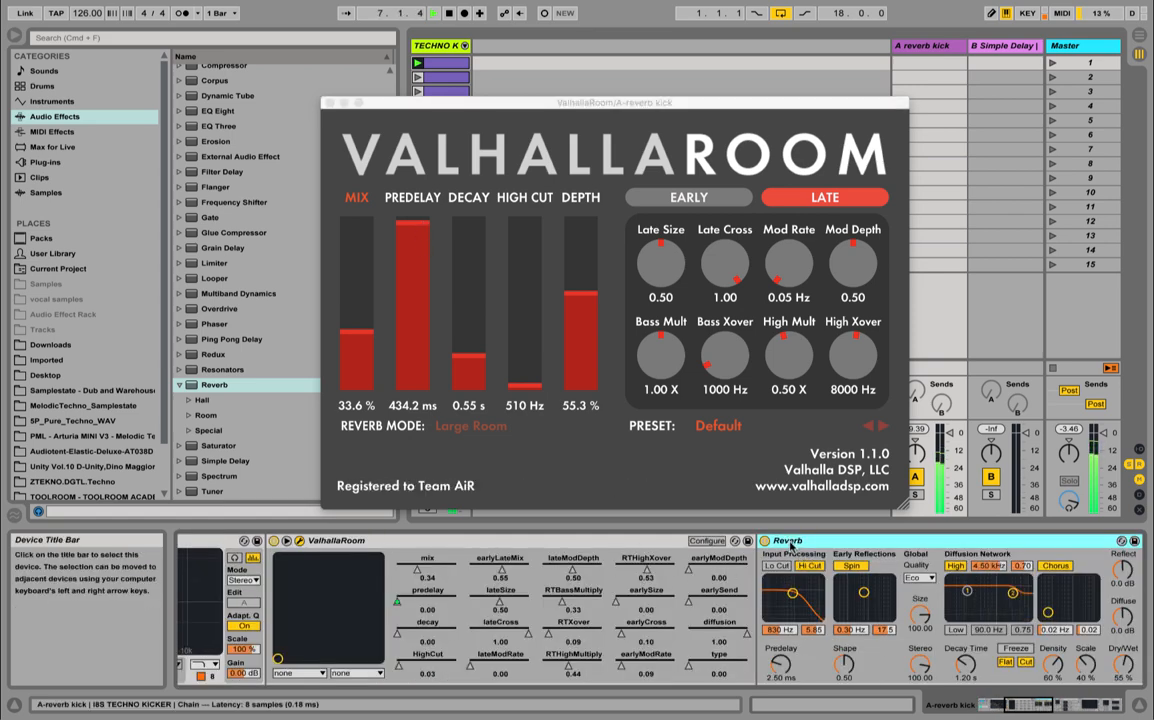
key("Delete")
left_click_drag(412, 322, 417, 462)
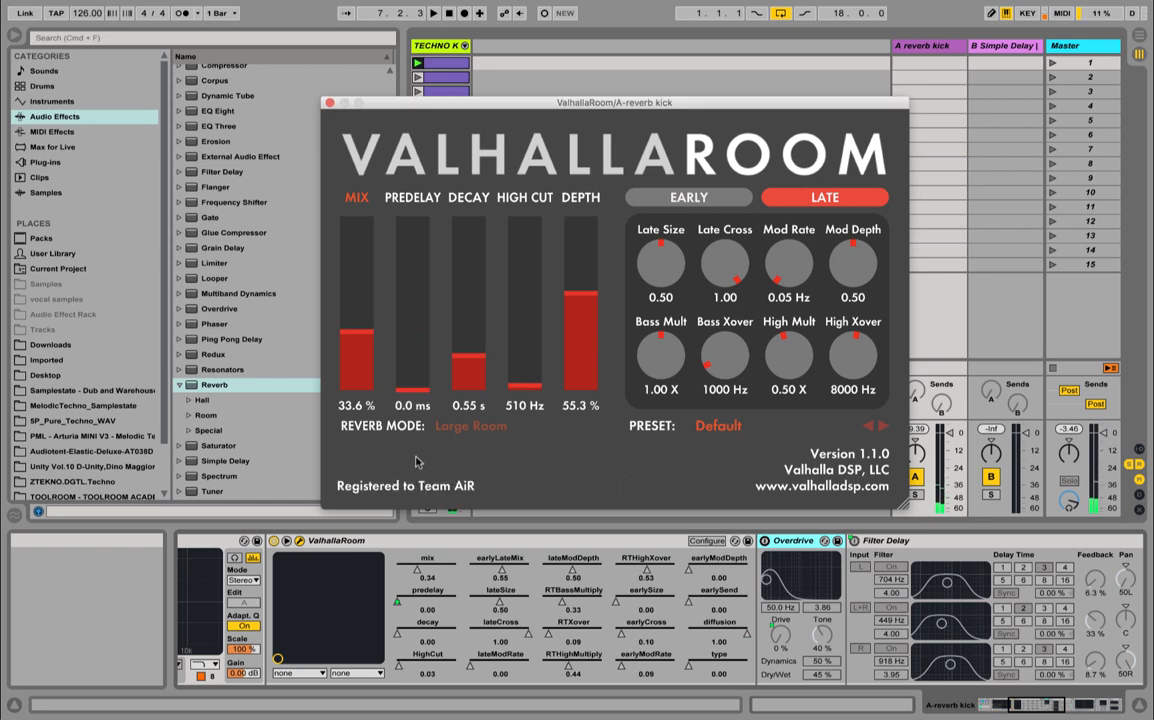
left_click_drag(1044, 706, 1003, 705)
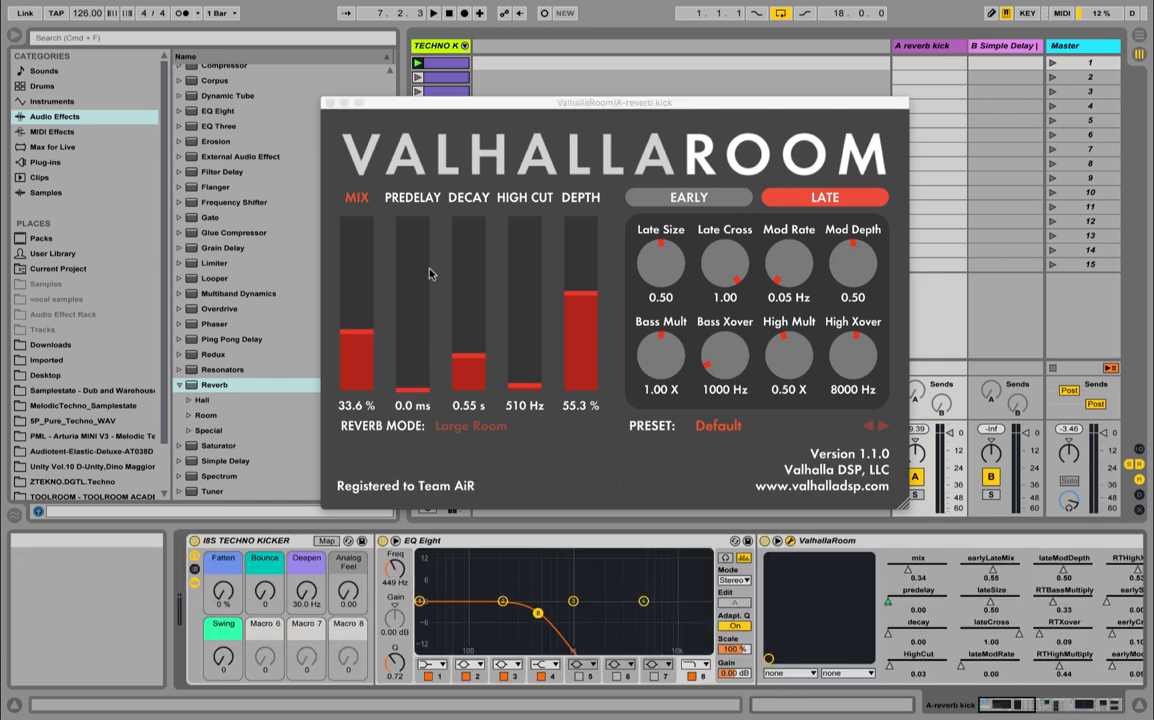
left_click(406, 206)
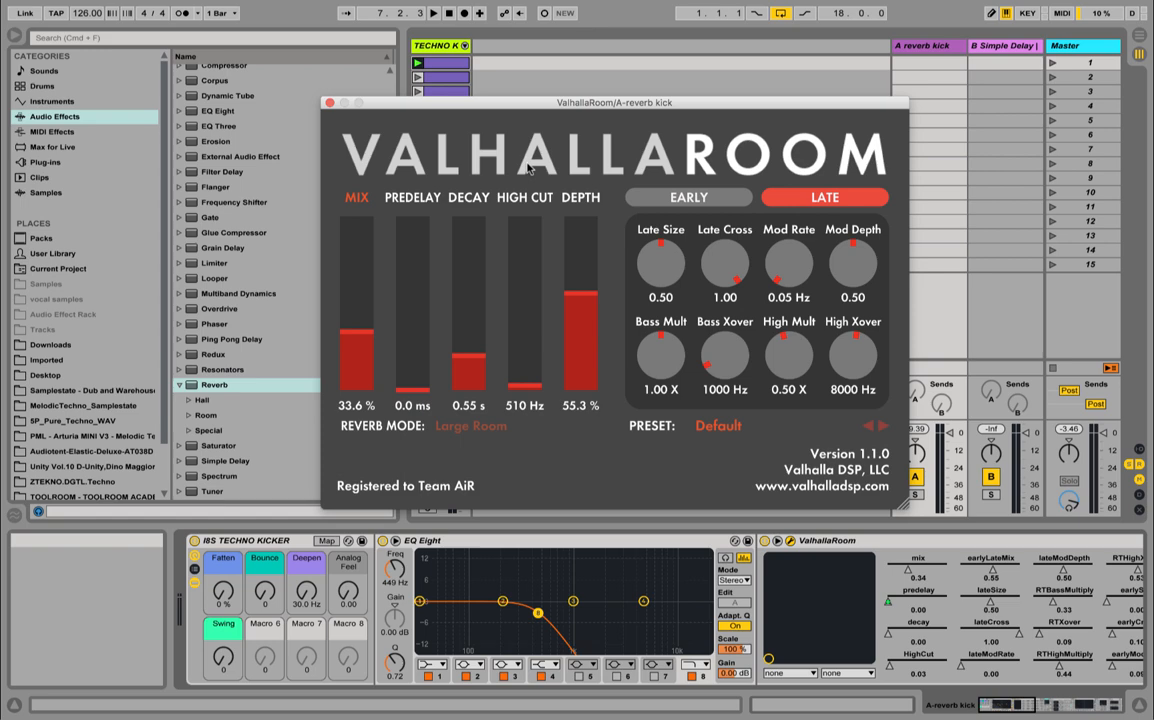
Try ValhallaRoom's predelay at 121.6 ms, reset it to 0.0 ms, and sweep the Swing macro between 127 and 0 during playback
left_click_drag(414, 386, 418, 281)
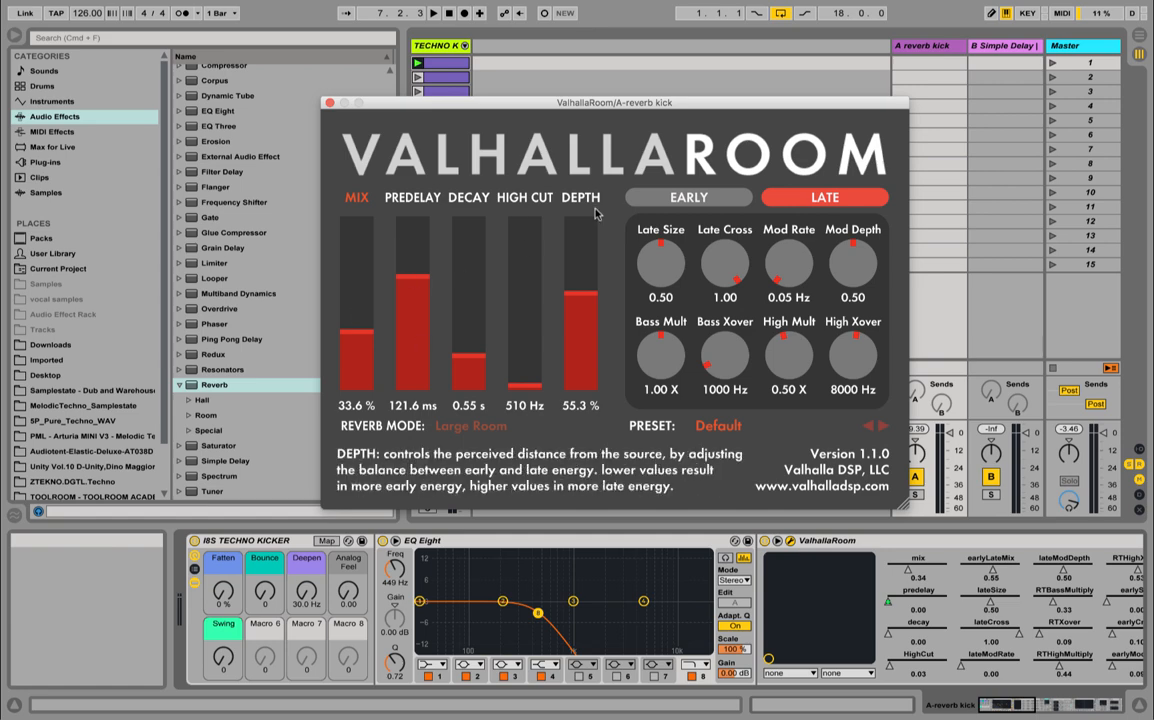
double_click(412, 291)
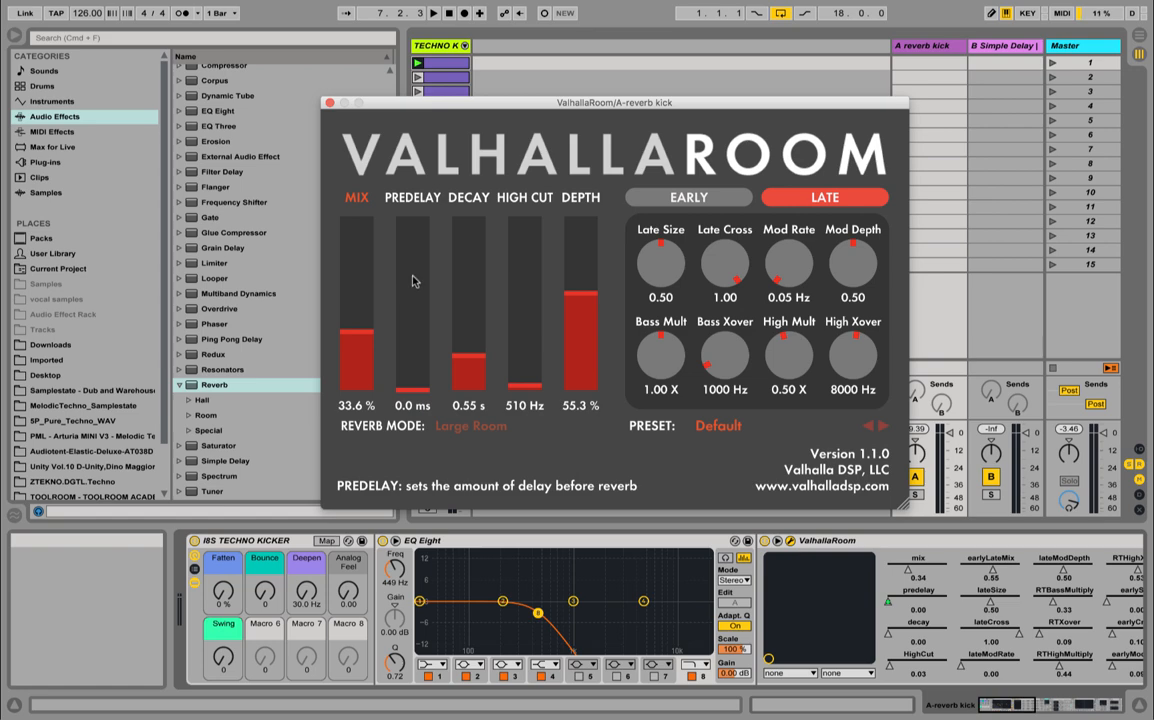
left_click(223, 658)
left_click_drag(228, 670, 225, 657)
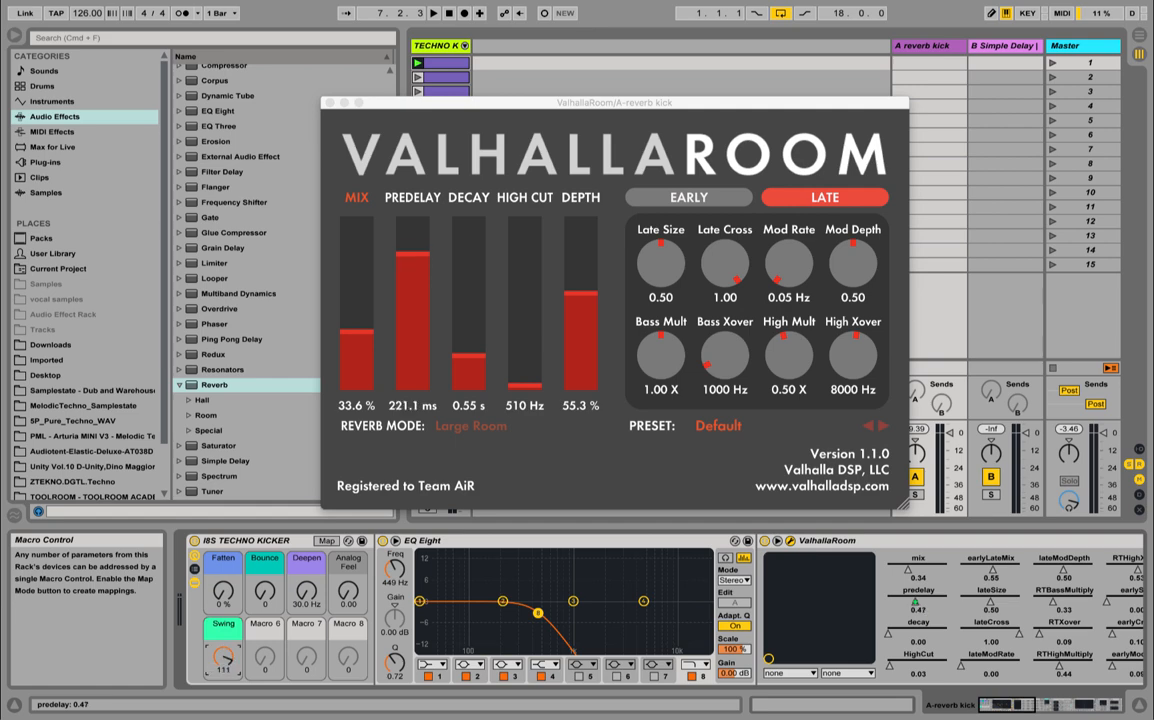
key("space")
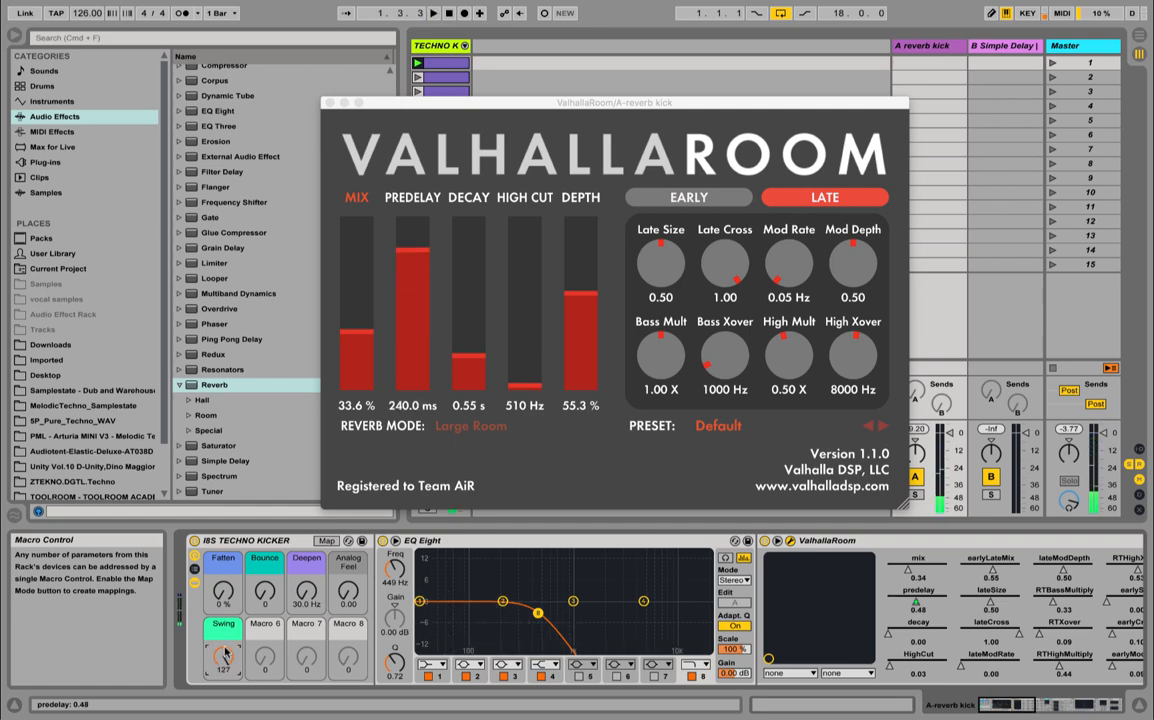
left_click_drag(224, 655, 224, 700)
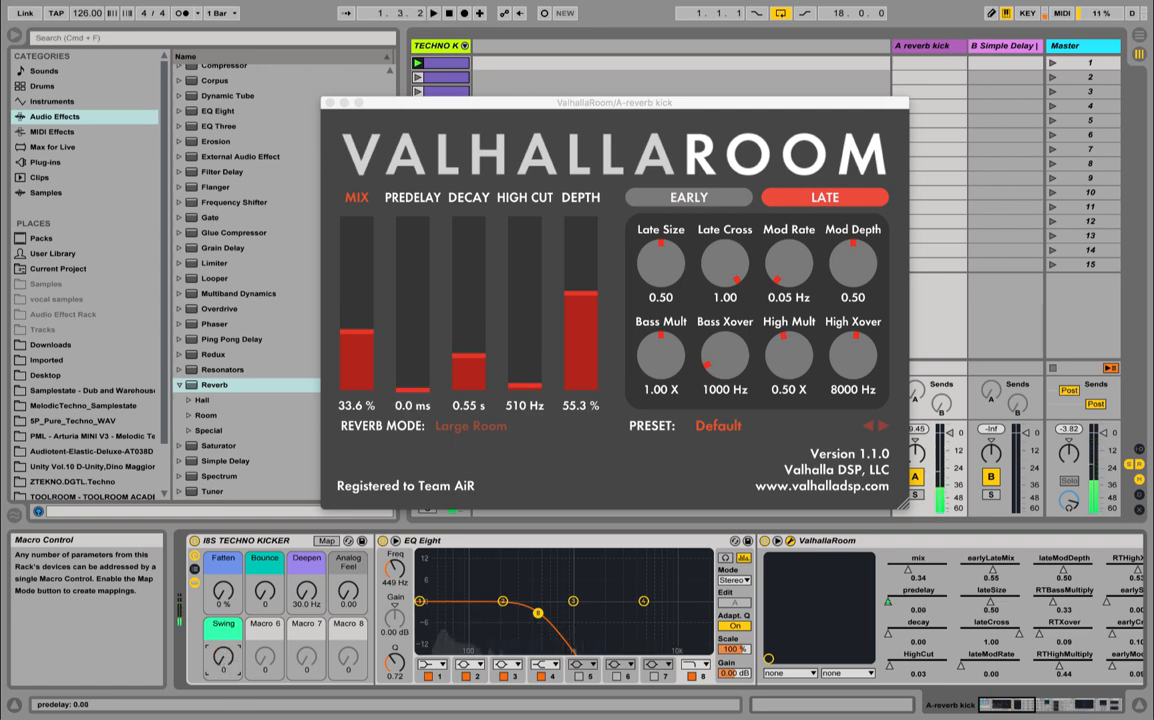
left_click_drag(222, 662, 222, 617)
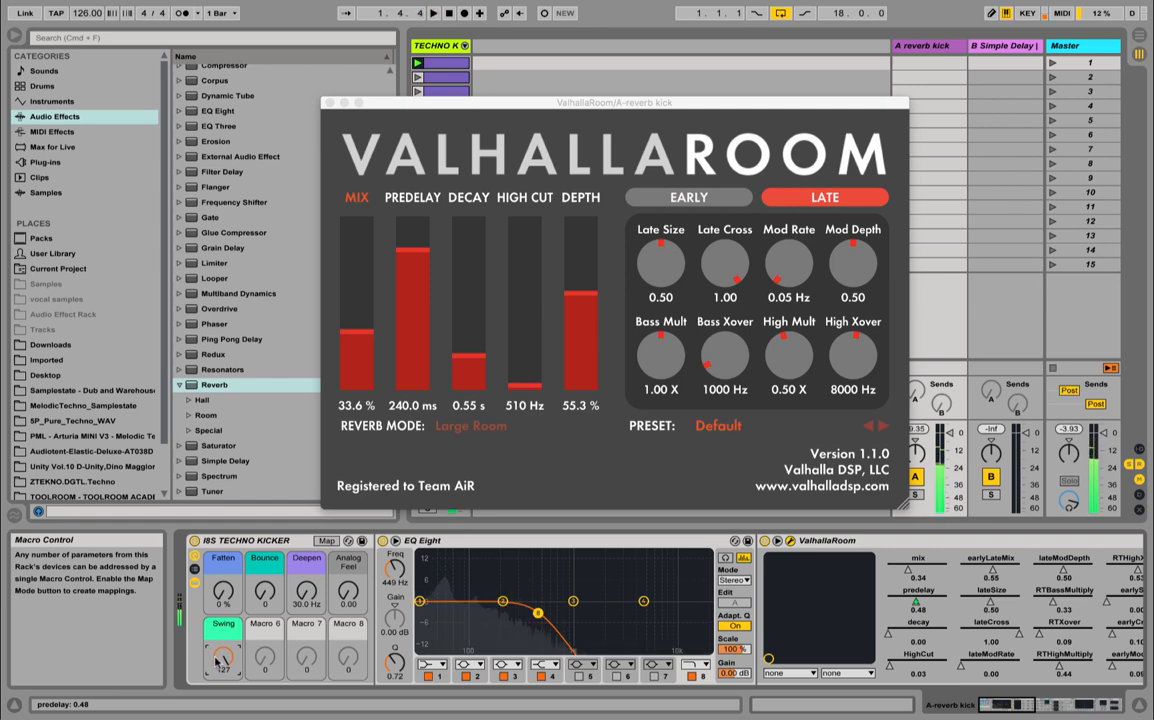
left_click_drag(216, 660, 238, 678)
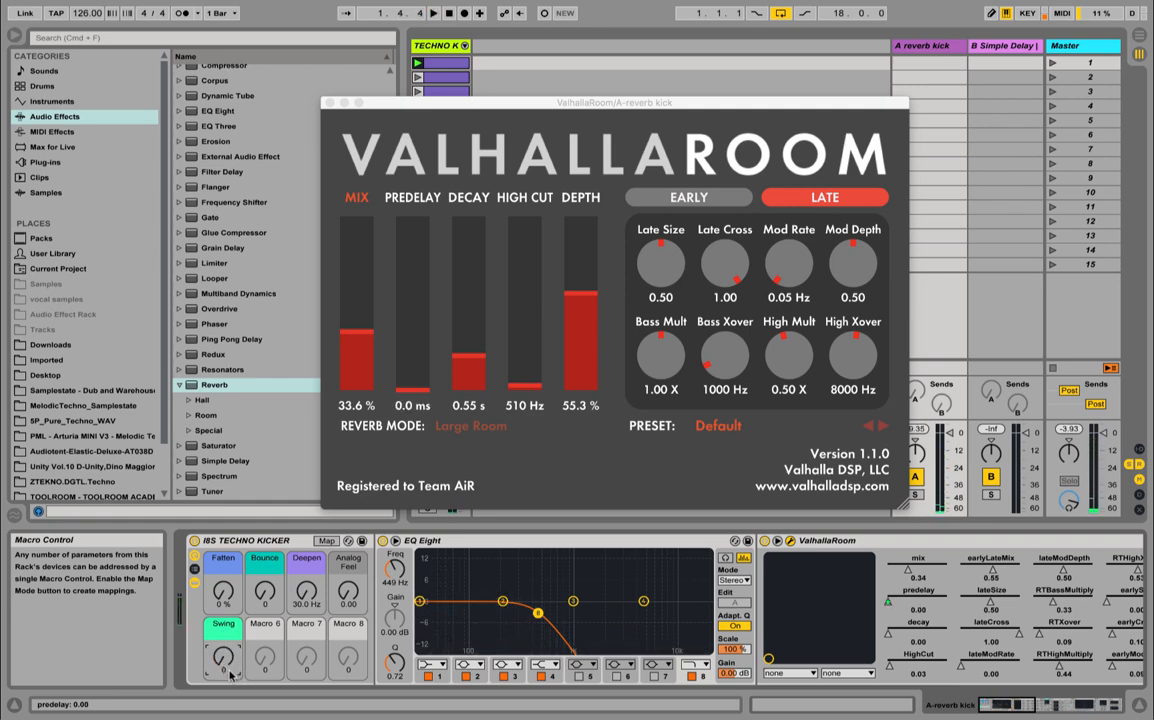
left_click(221, 670)
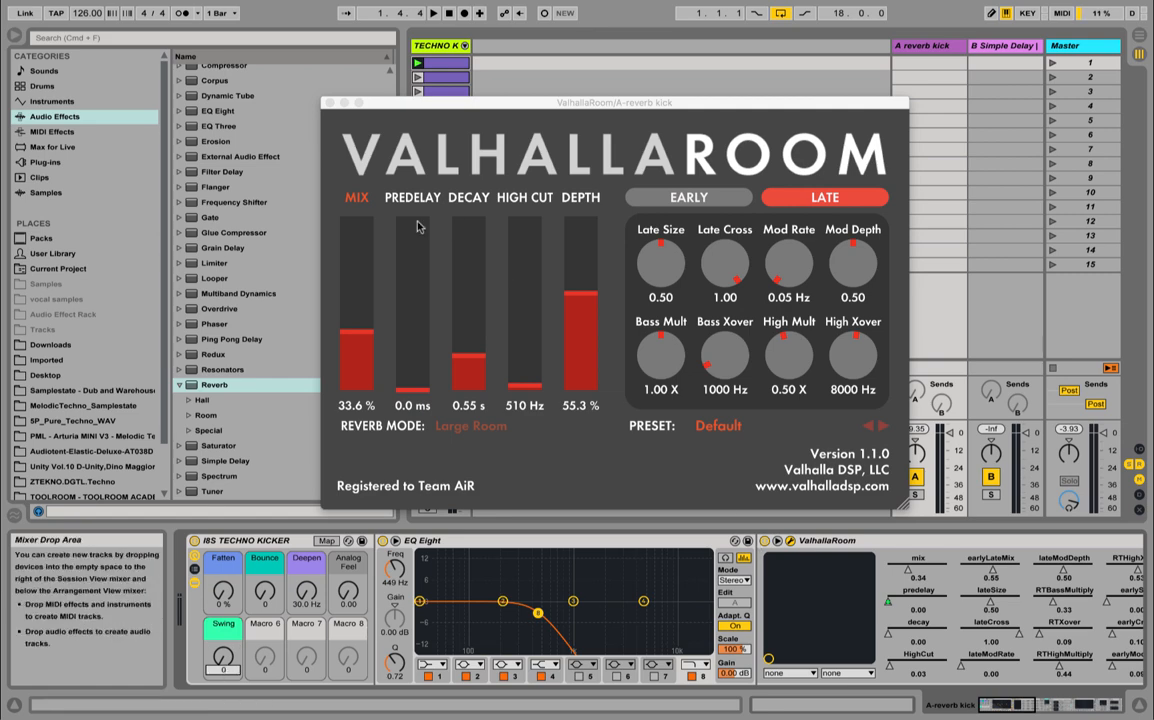
Close the ValhallaRoom window and activate the Overdrive device in the rack
left_click(327, 102)
left_click(1044, 706)
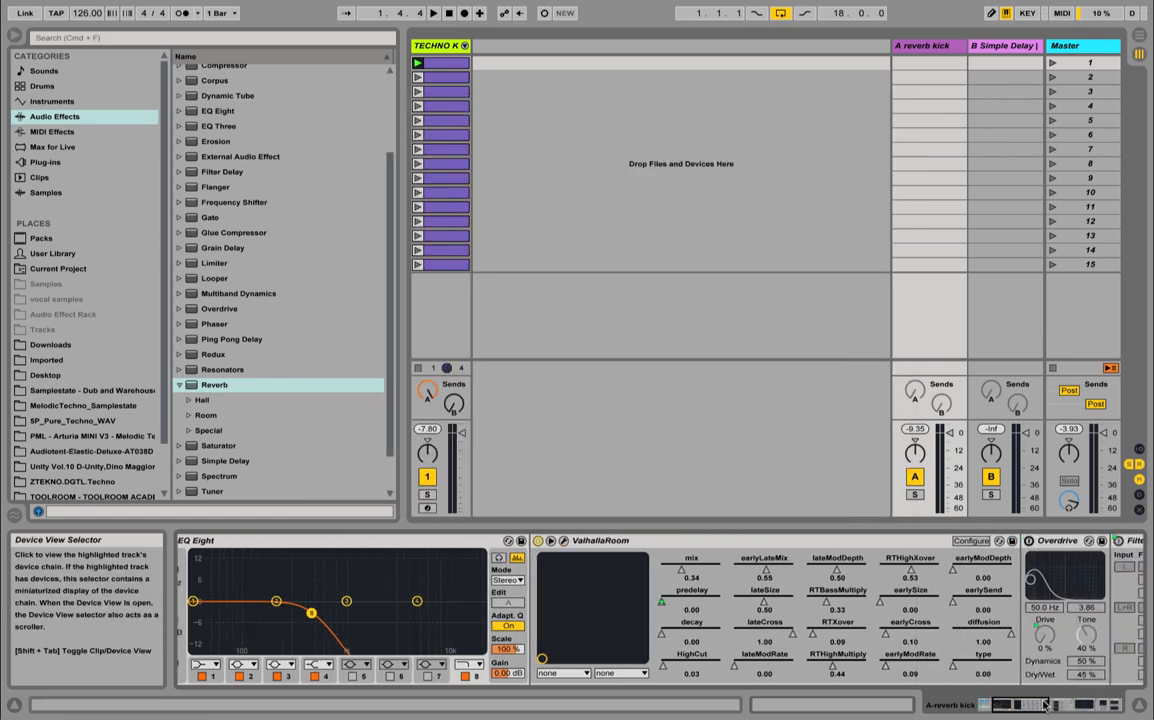
left_click(1044, 706)
left_click(630, 541)
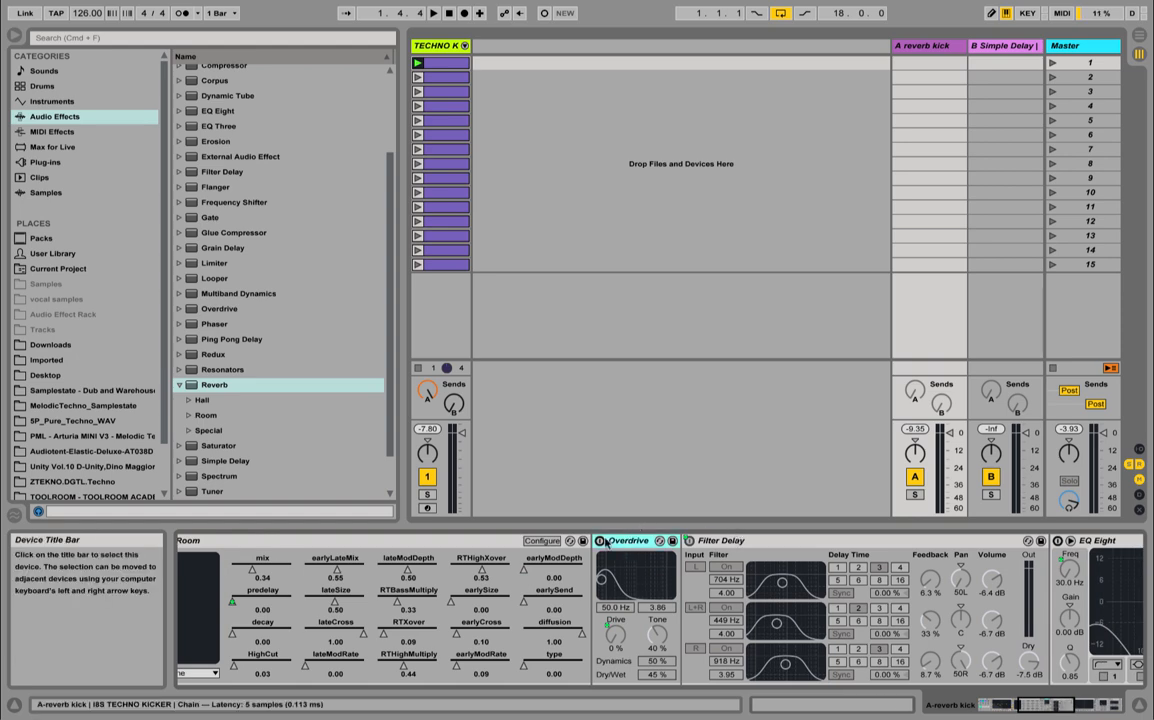
left_click(601, 541)
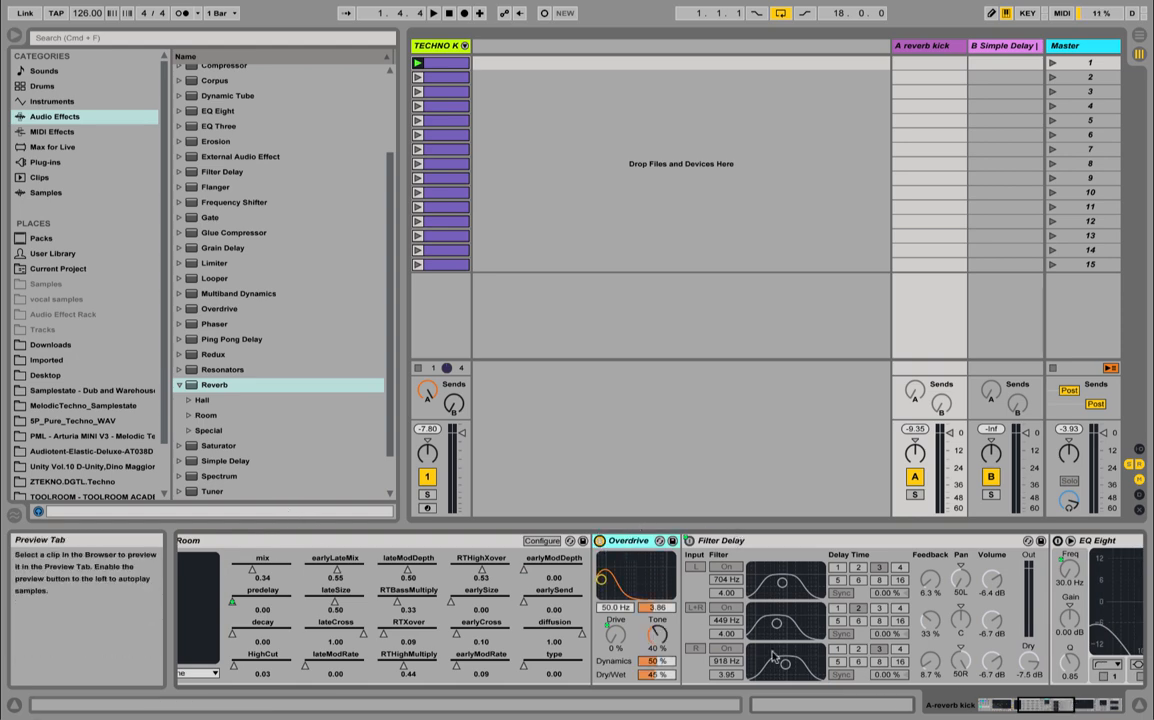
Play the kick, raise the Fatten macro to 100 %, and return it to 0 %
left_click(950, 708)
left_click_drag(978, 716, 1008, 717)
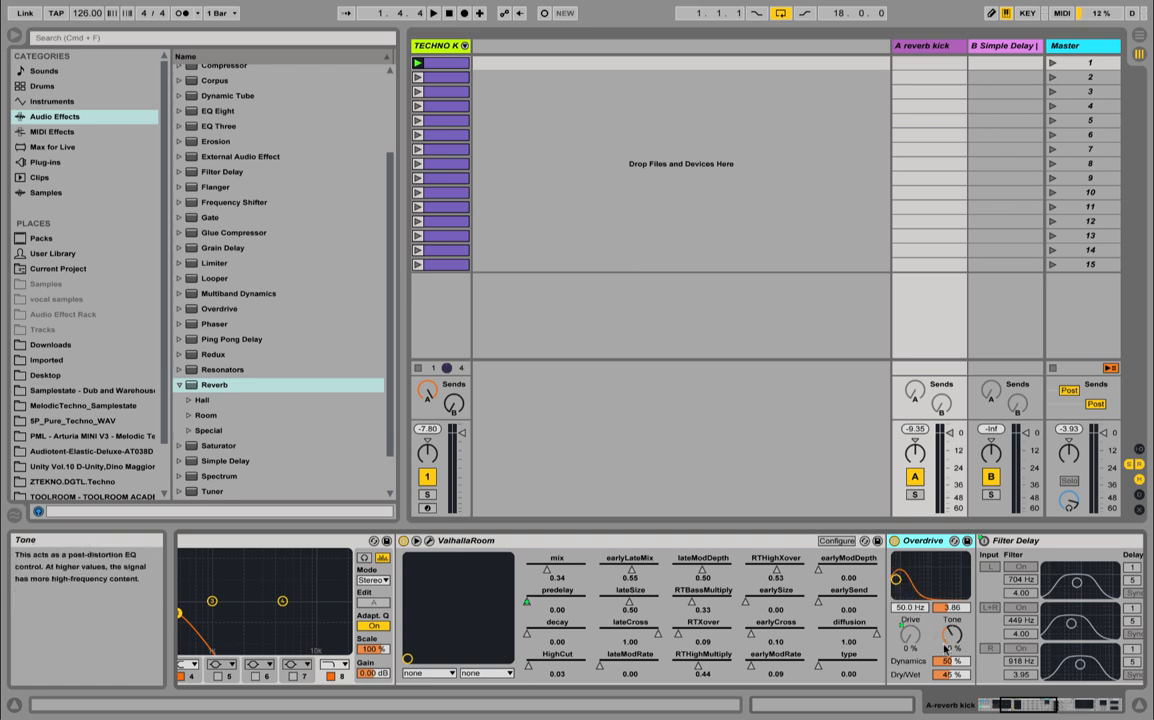
left_click_drag(1012, 704, 799, 700)
key("space")
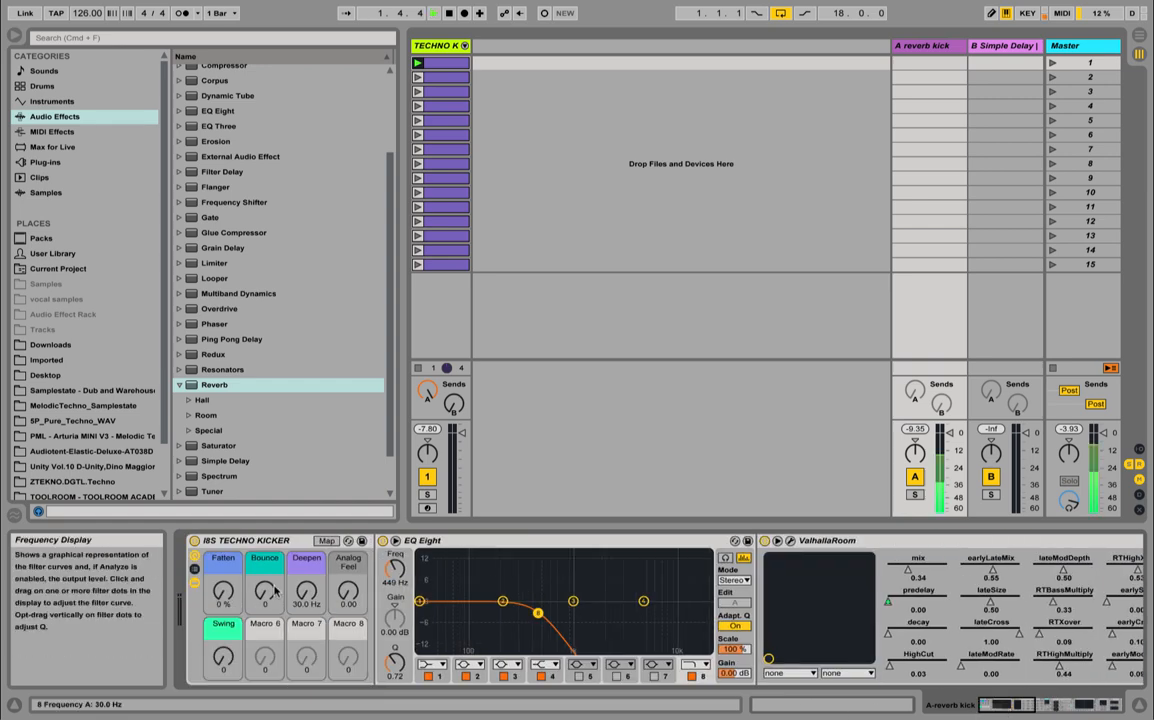
left_click_drag(224, 602, 226, 522)
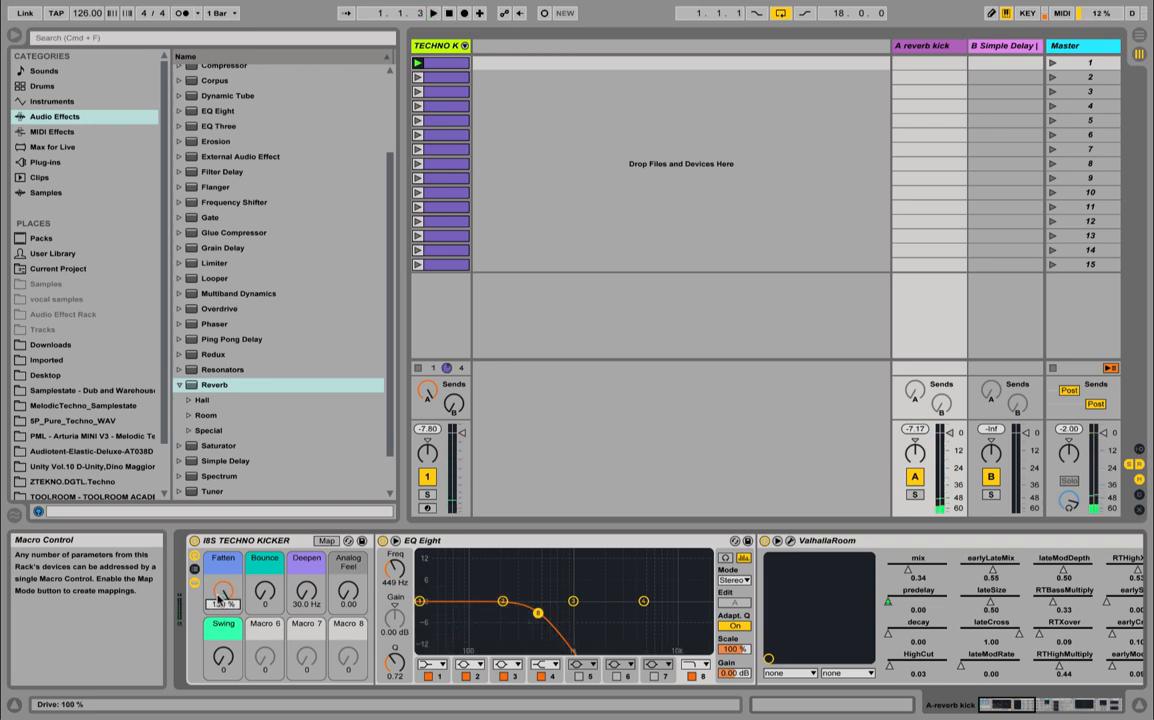
left_click_drag(222, 597, 222, 673)
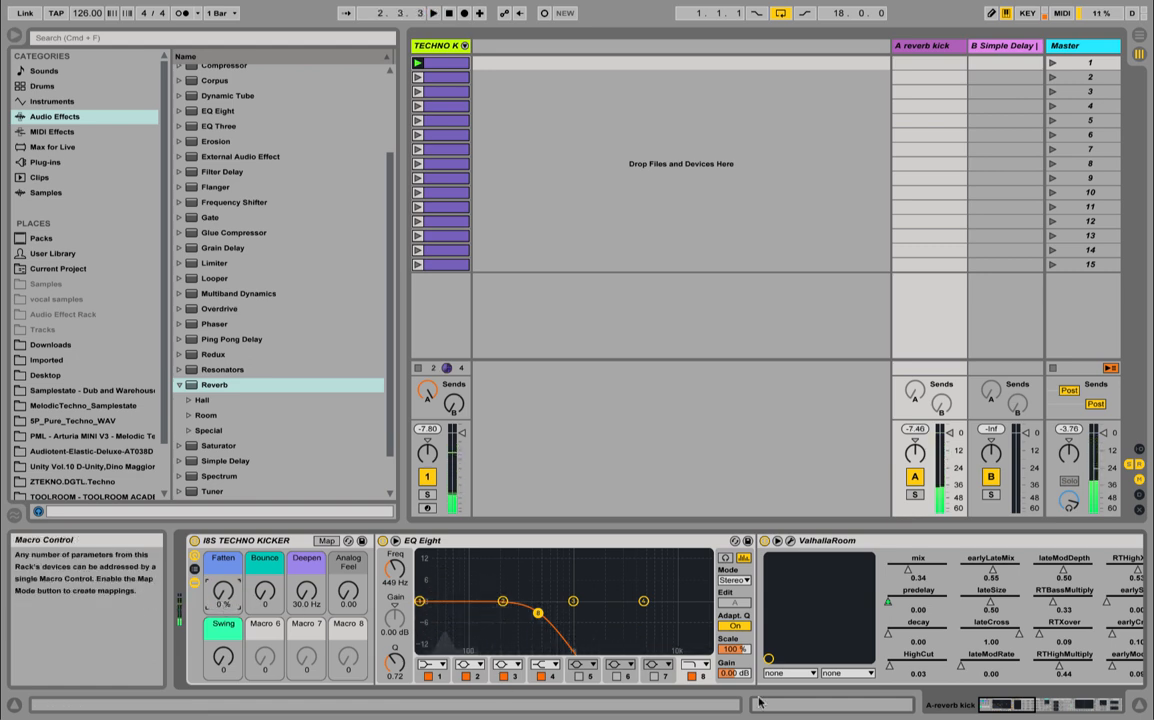
Activate the Filter Delay and set the Bounce macro to 127
left_click(1068, 706)
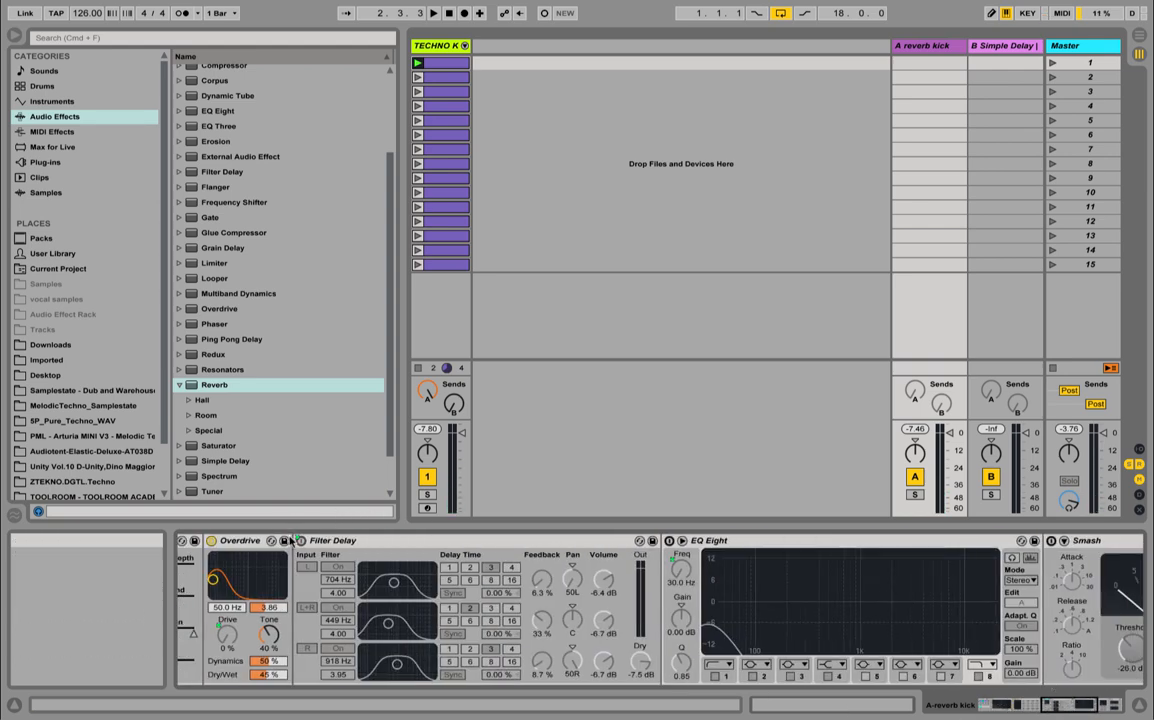
left_click(1063, 708)
left_click_drag(1063, 708, 696, 712)
left_click(558, 541)
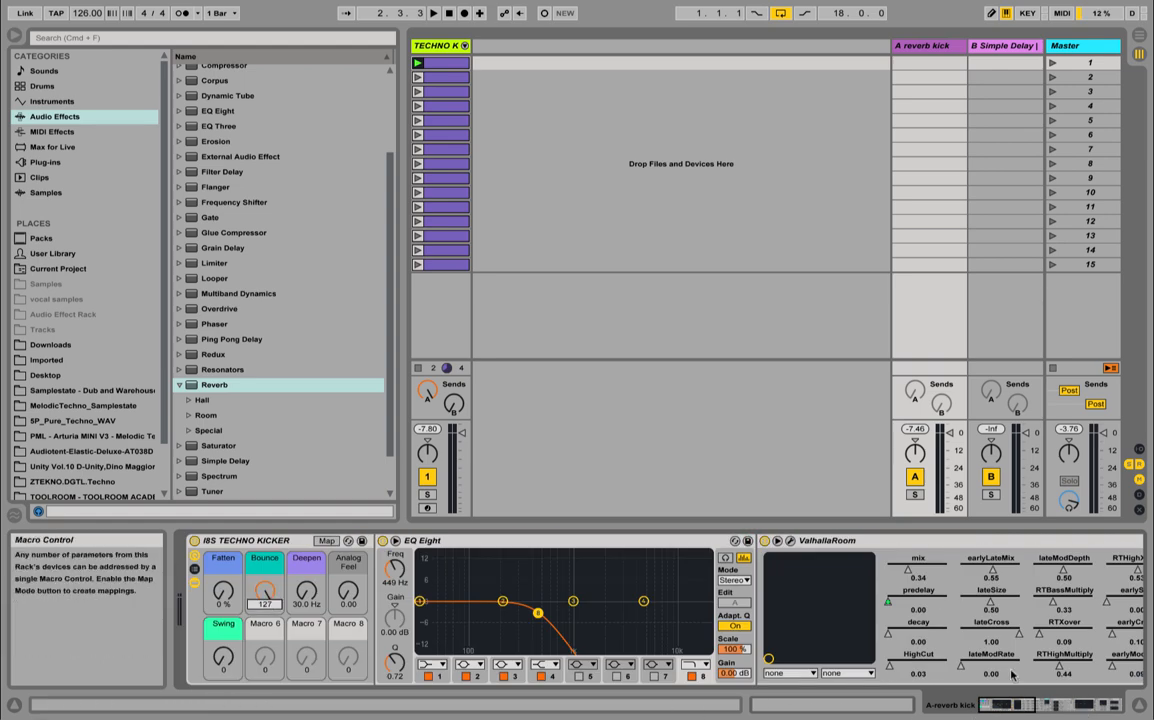
left_click(1050, 708)
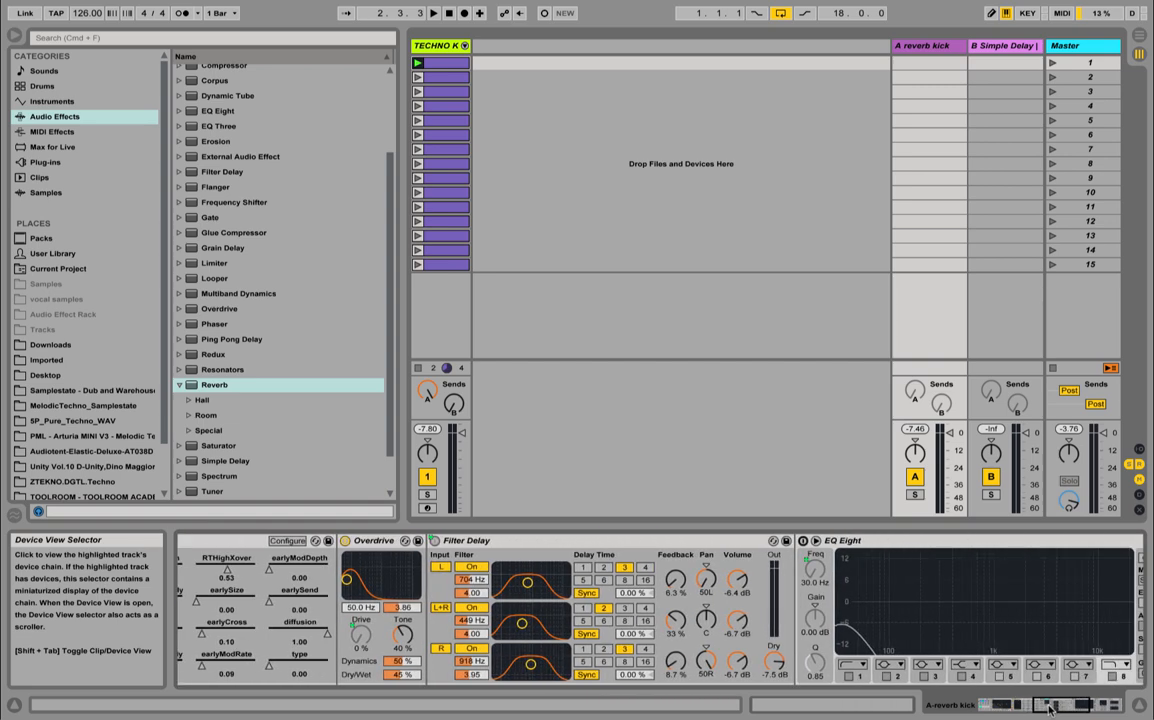
left_click_drag(1050, 708, 692, 680)
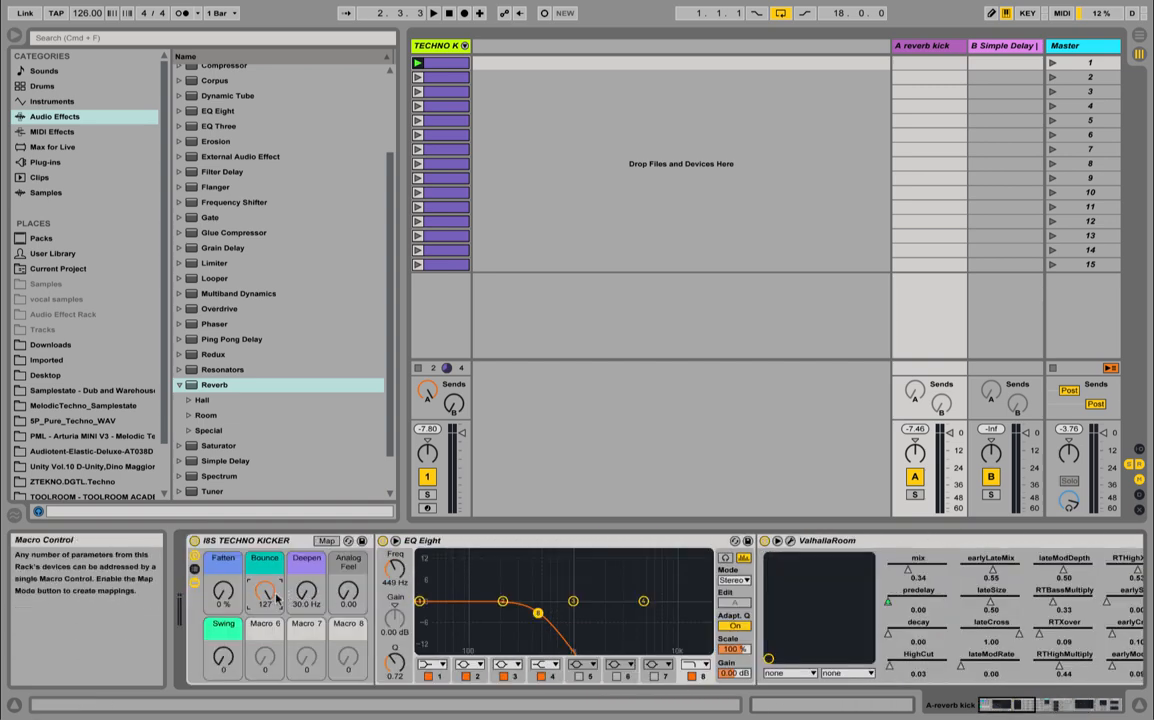
Play the kick to audition the Filter Delay at the current Bounce macro setting
left_click(1050, 708)
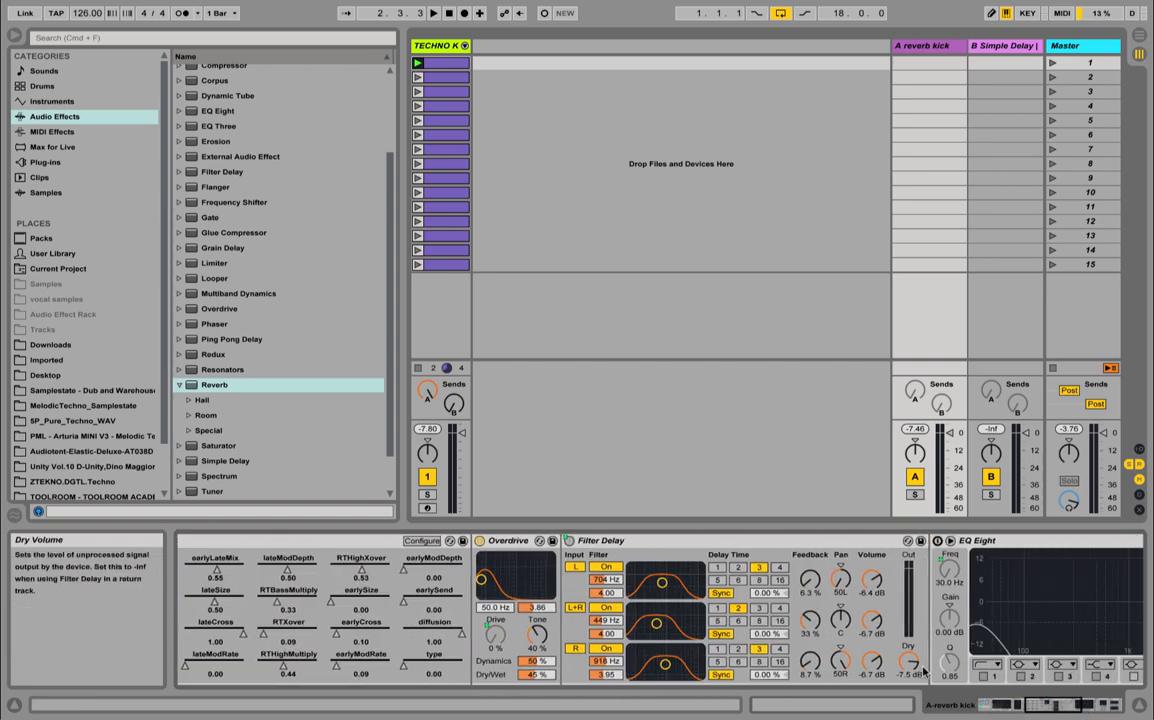
key("space")
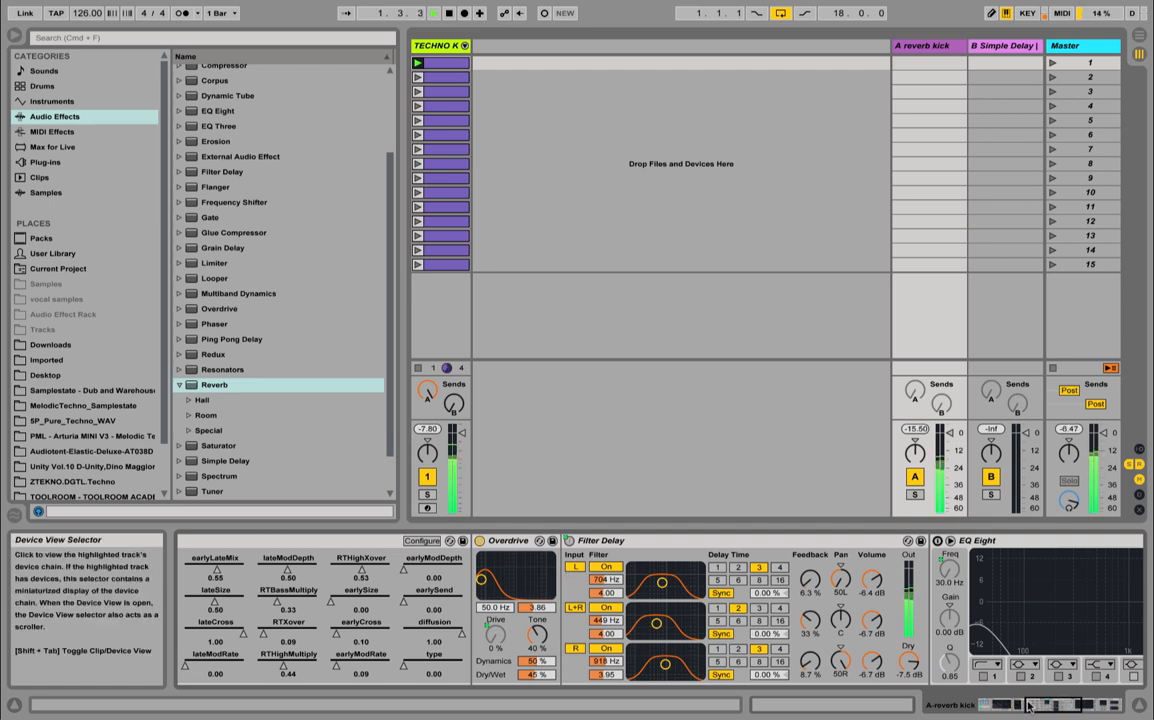
key("space")
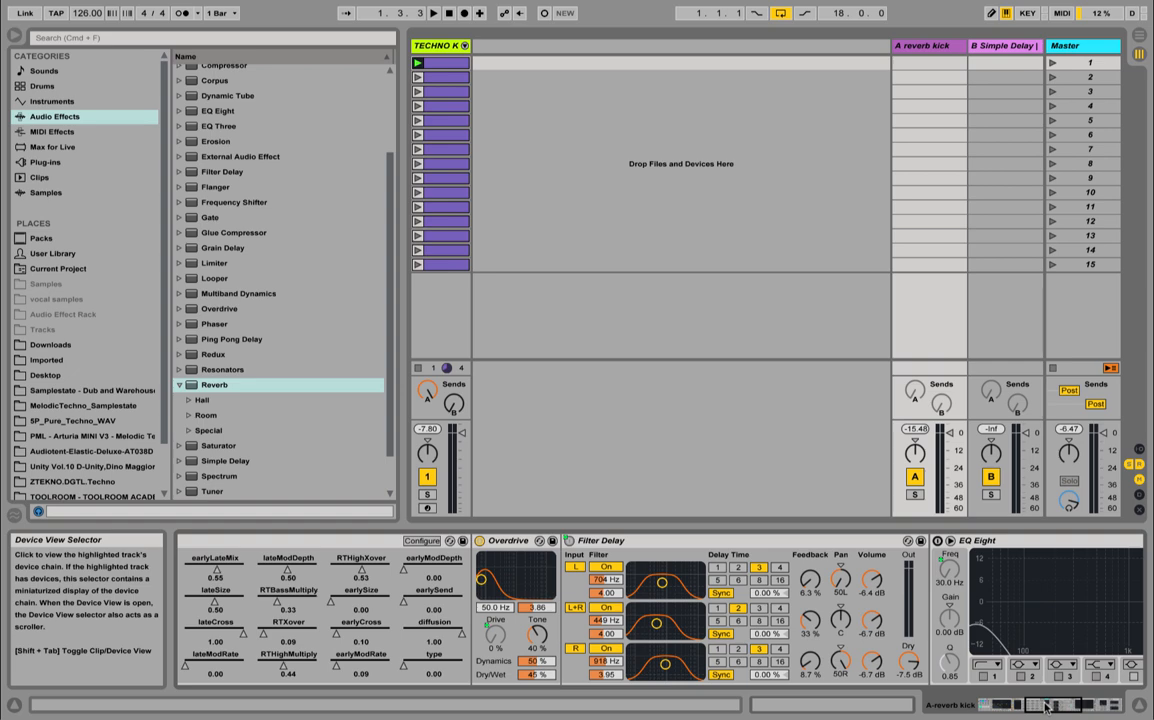
key("space")
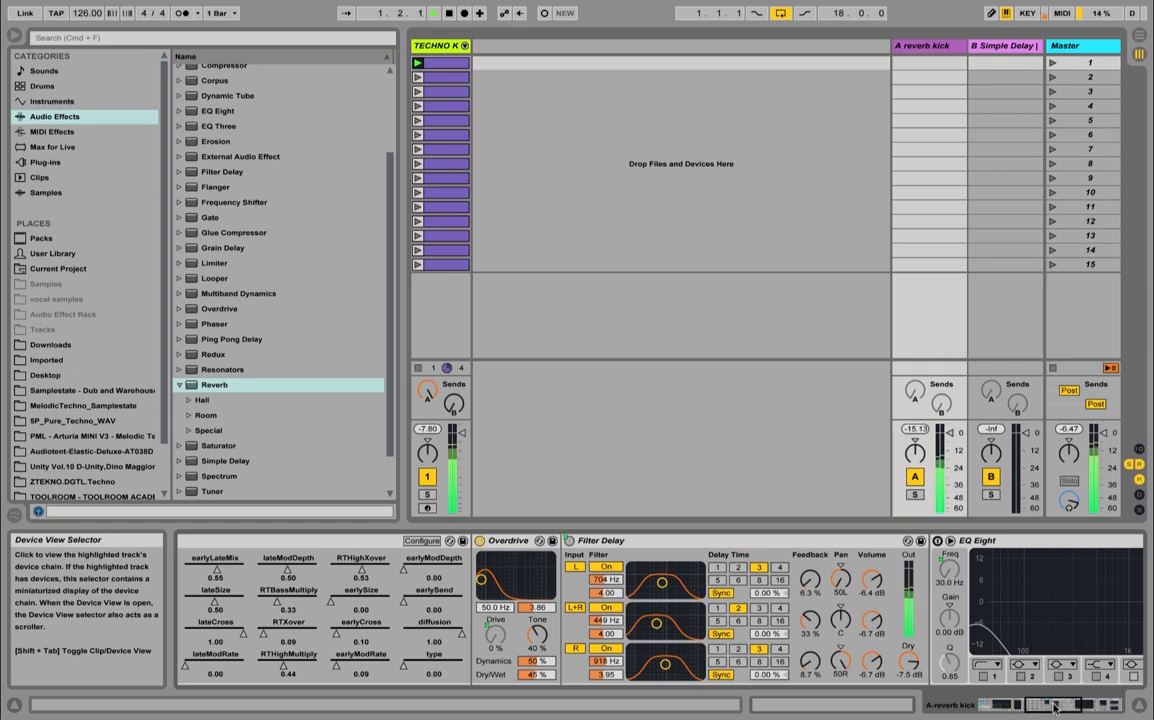
left_click(1005, 706)
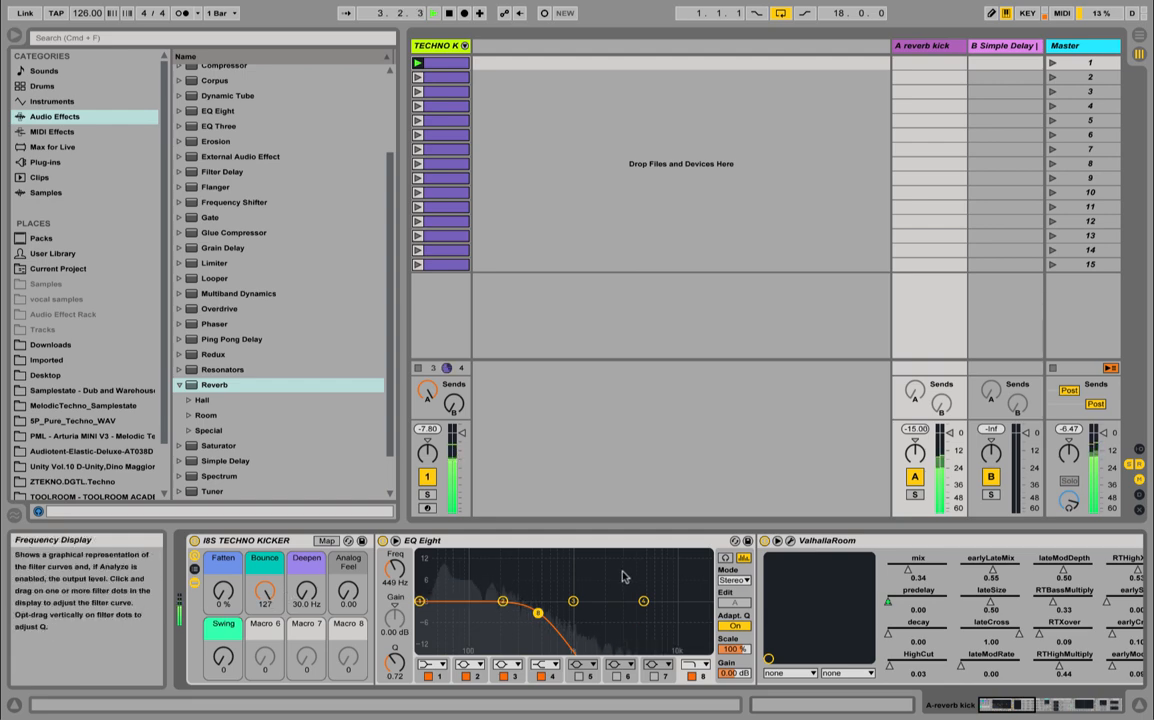
Activate the EQ Eight after the Filter Delay and set the Deepen macro to 116 Hz during playback
left_click_drag(1035, 708, 1062, 707)
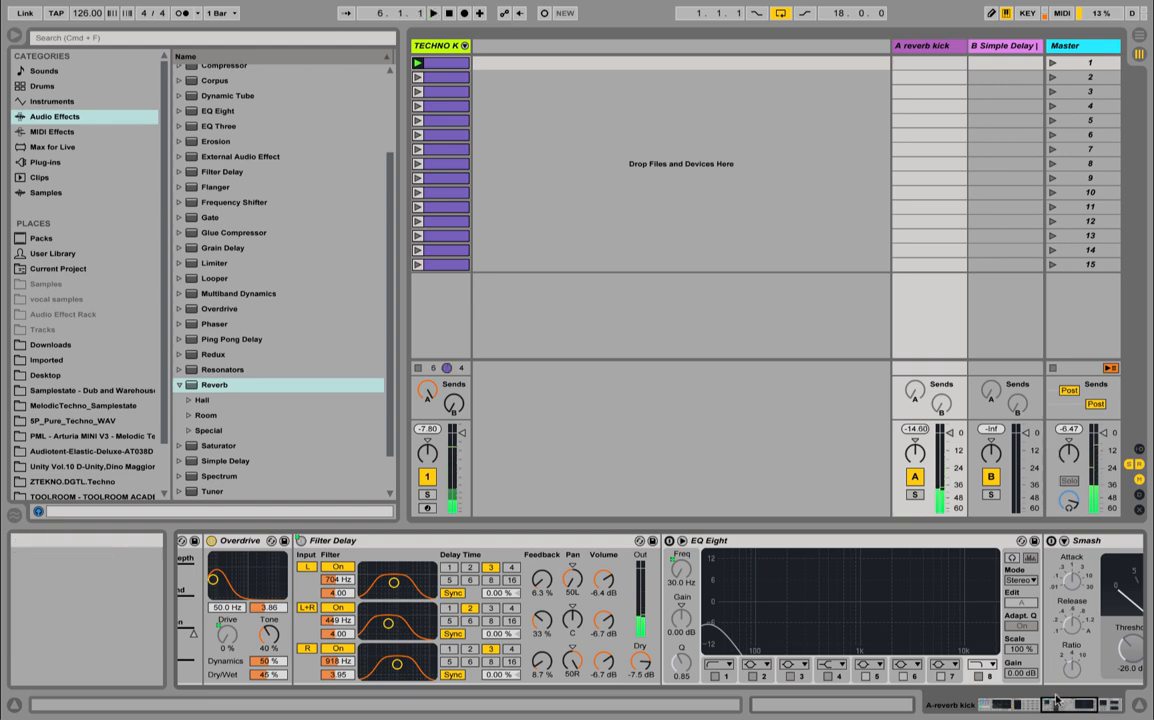
left_click(669, 540)
left_click_drag(1073, 700, 1011, 702)
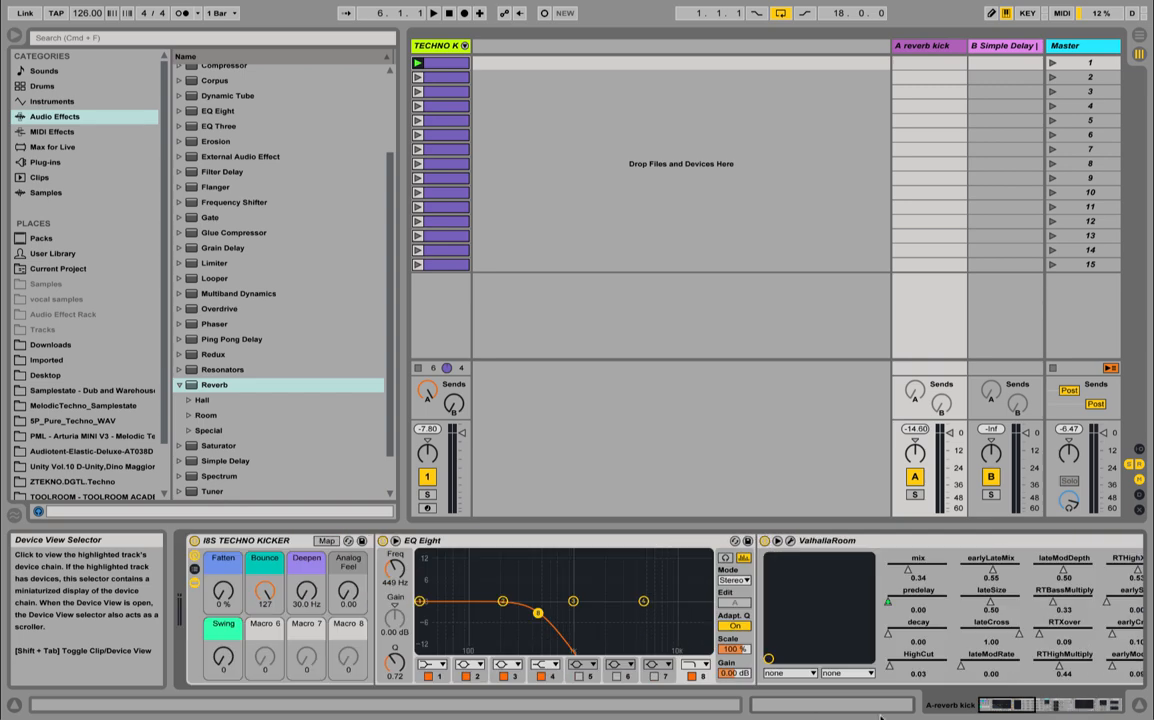
key("space")
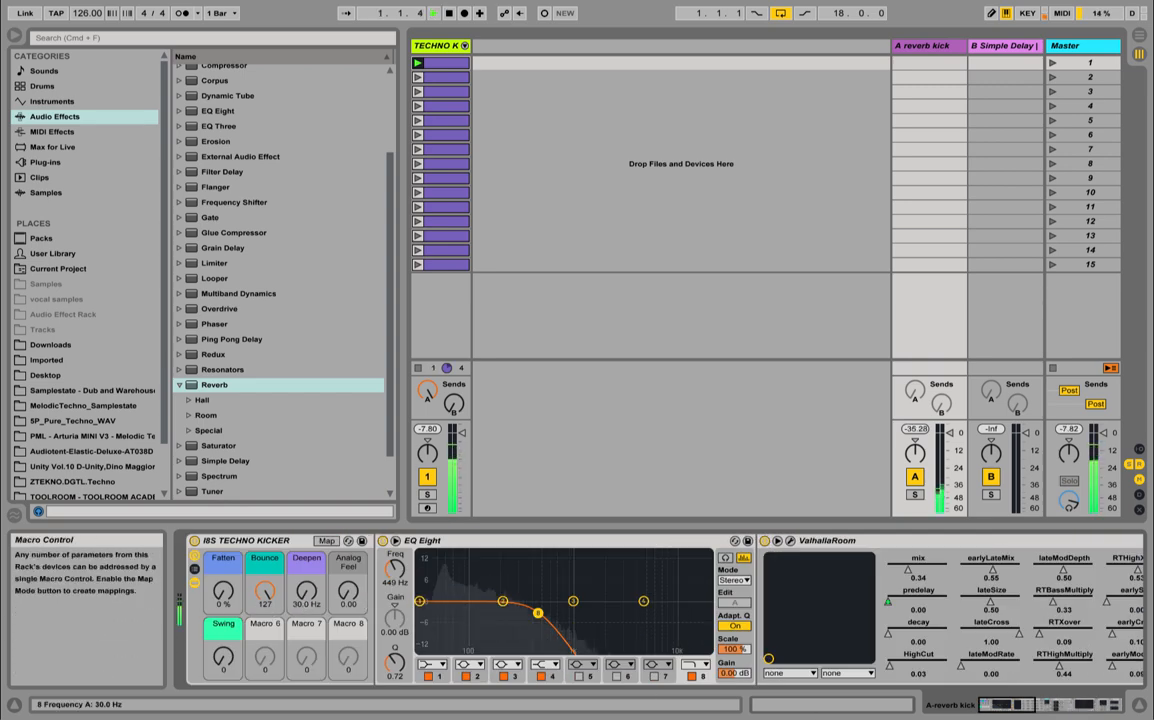
mouse_move(306, 594)
left_mouse_down()
mouse_move(306, 554)
mouse_move(304, 603)
left_mouse_up()
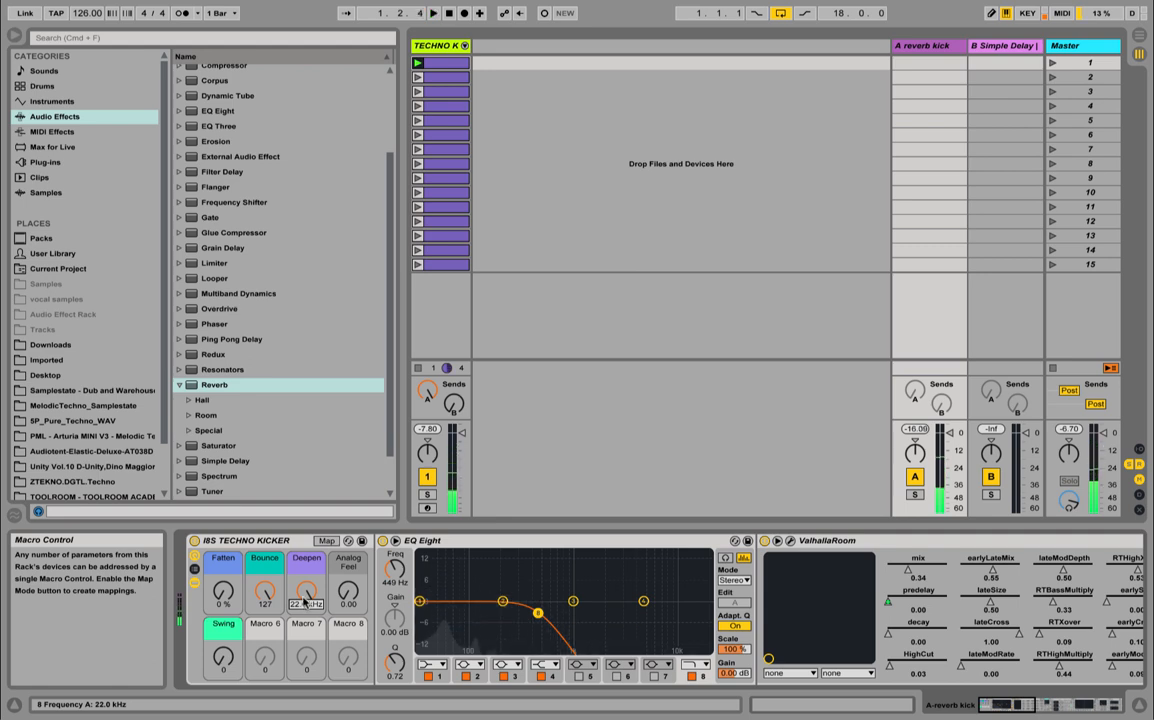
left_click_drag(306, 590, 306, 595)
Activate the Smash compressor, select it, and play the kick through it
left_click_drag(1018, 706, 1105, 706)
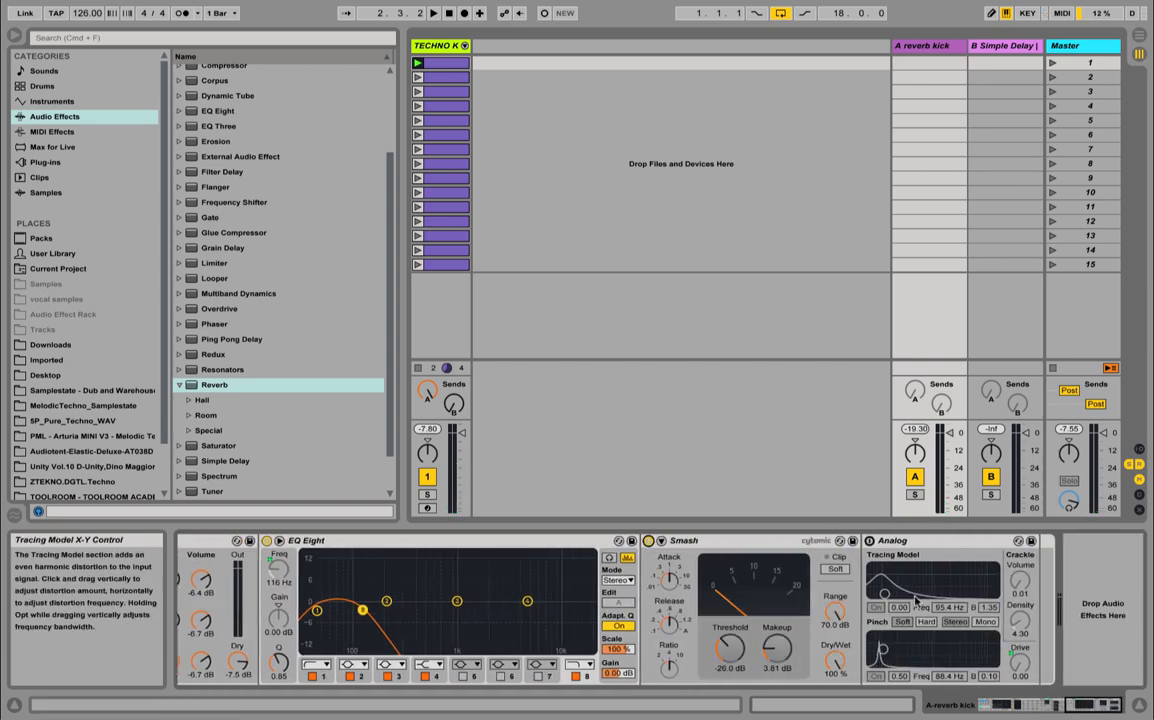
left_click(736, 545)
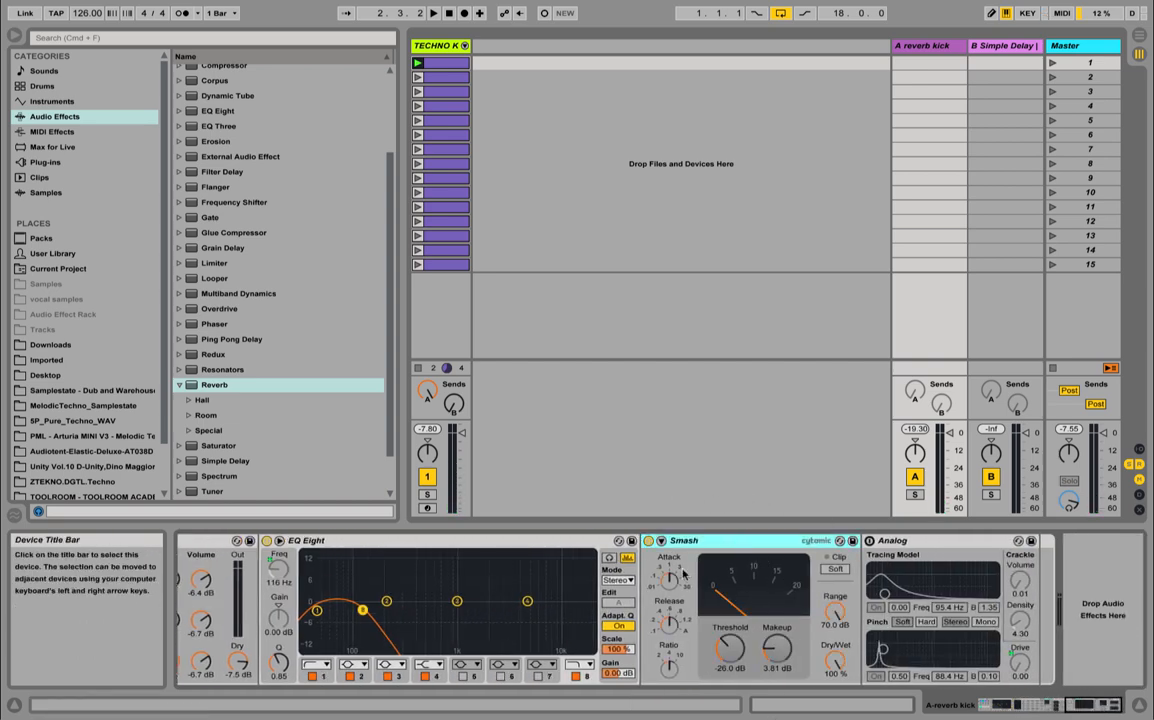
key("space")
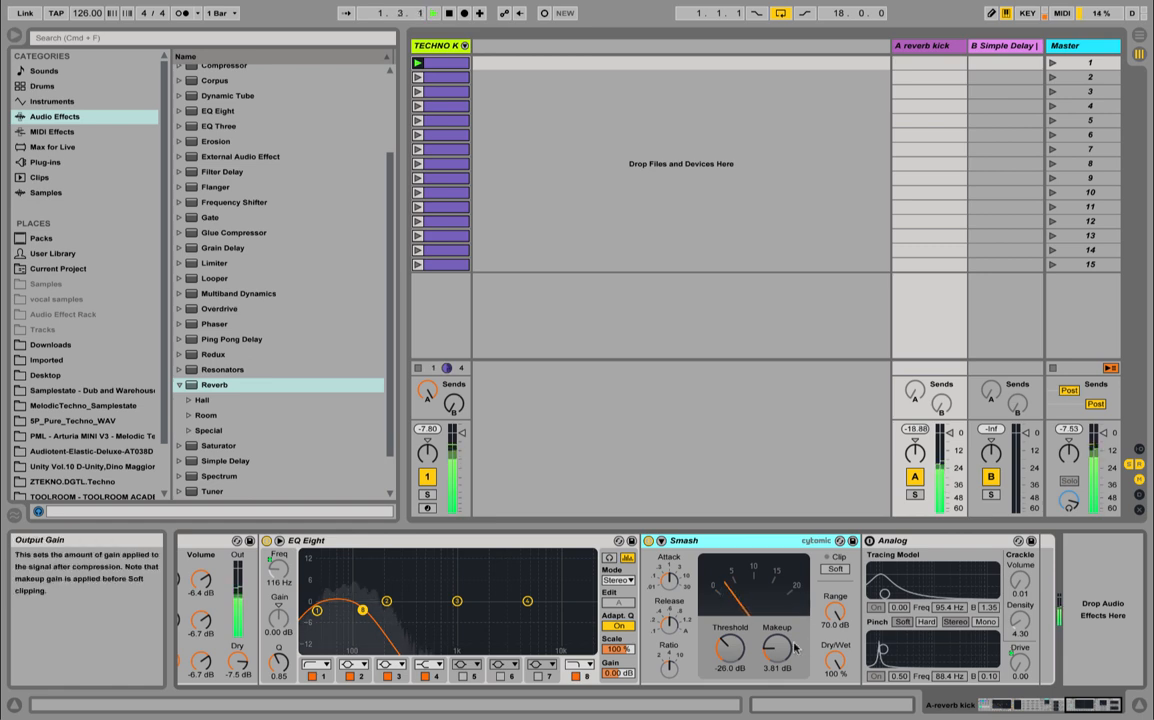
Activate the Analog device at the end of the rack and audition the kick with the Analog Feel macro at 1.00
left_click(899, 542)
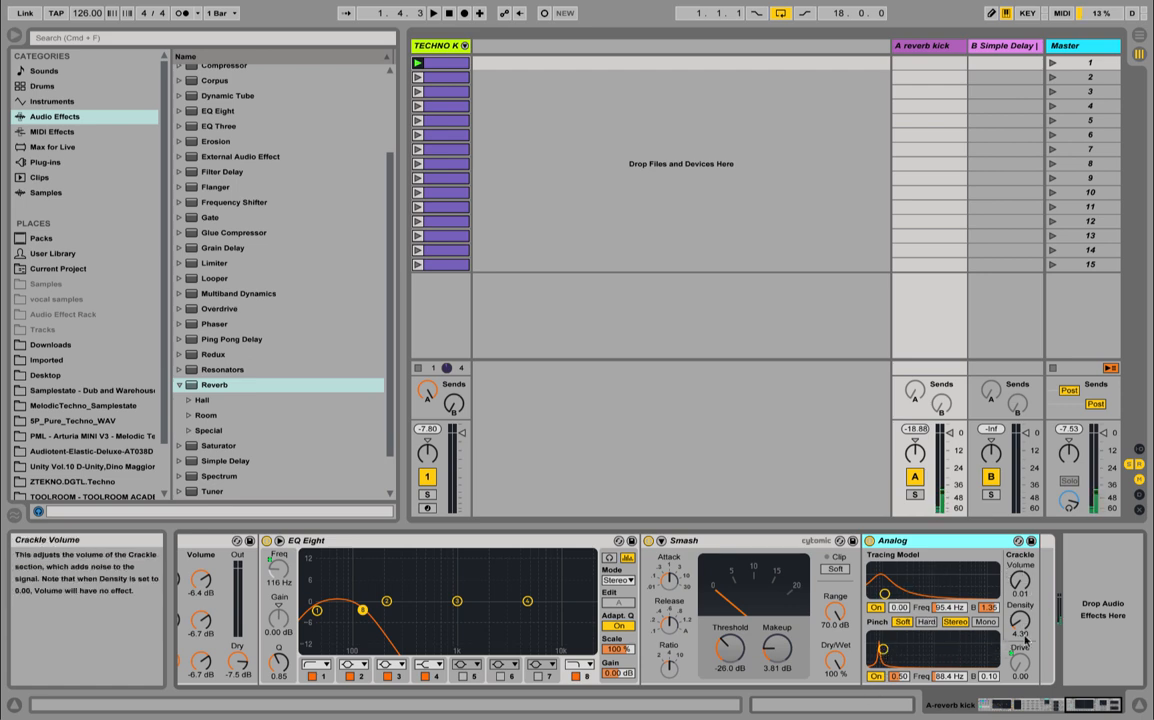
left_click(1008, 680)
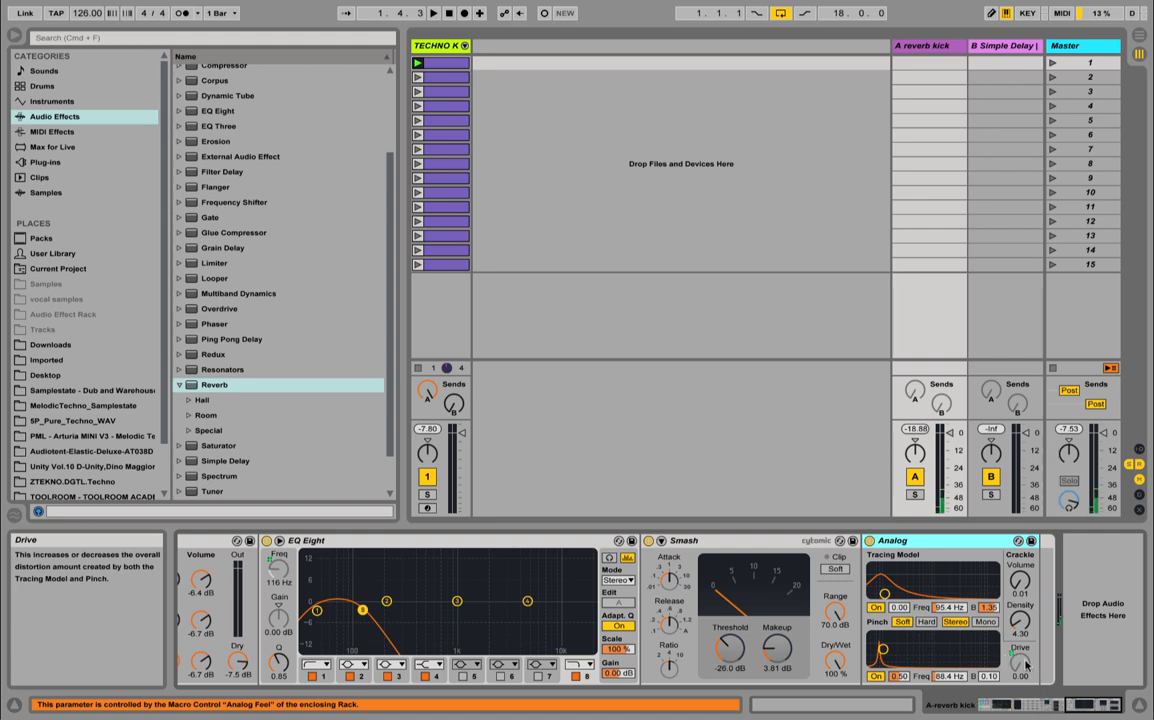
left_click(1079, 703)
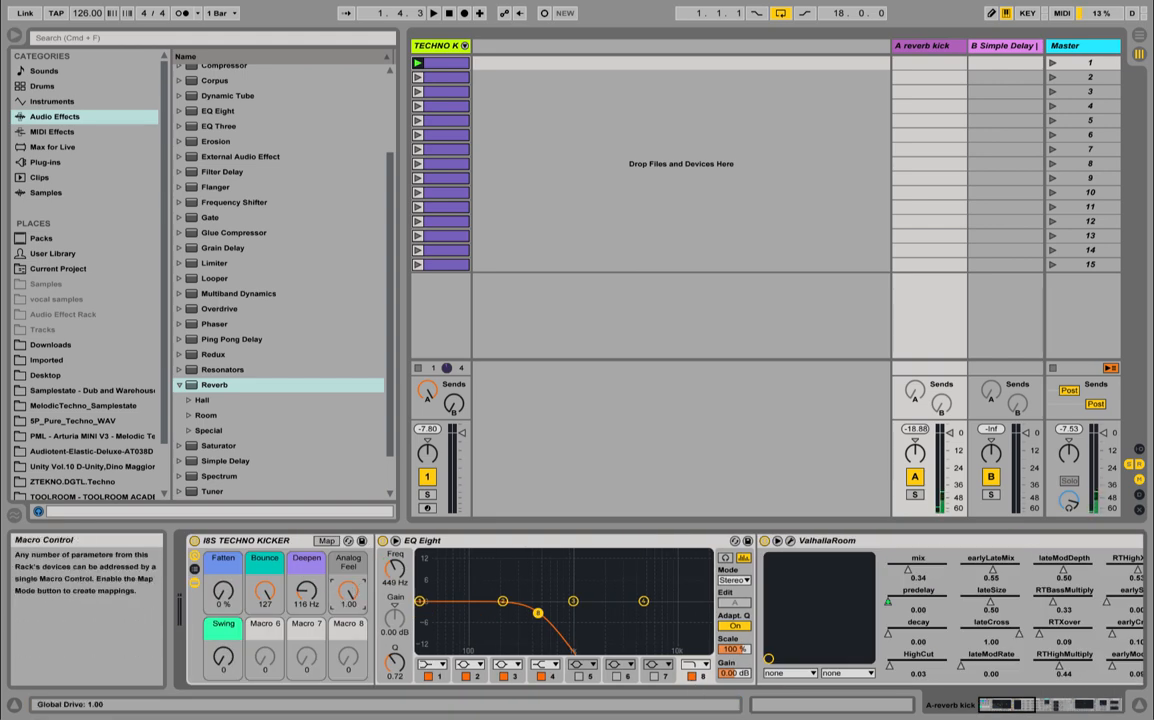
key("space")
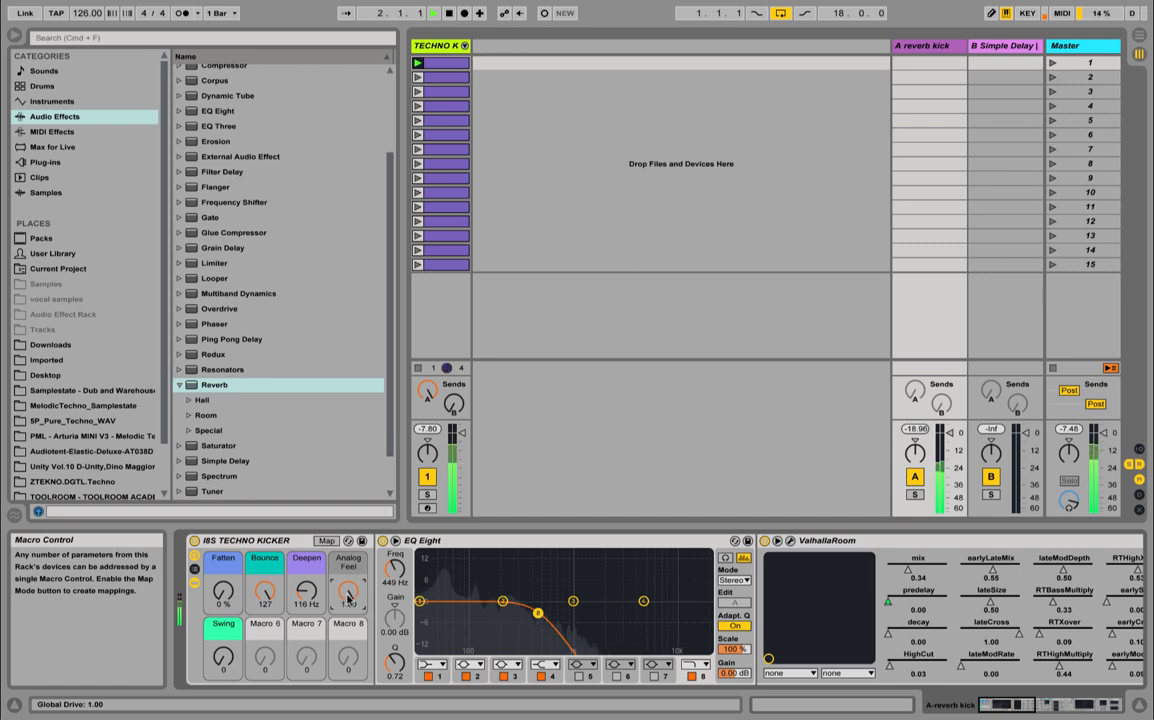
With the kick playing, set the Analog Feel macro to 0.33, Fatten to 40 % and Deepen to 216 Hz
key("space")
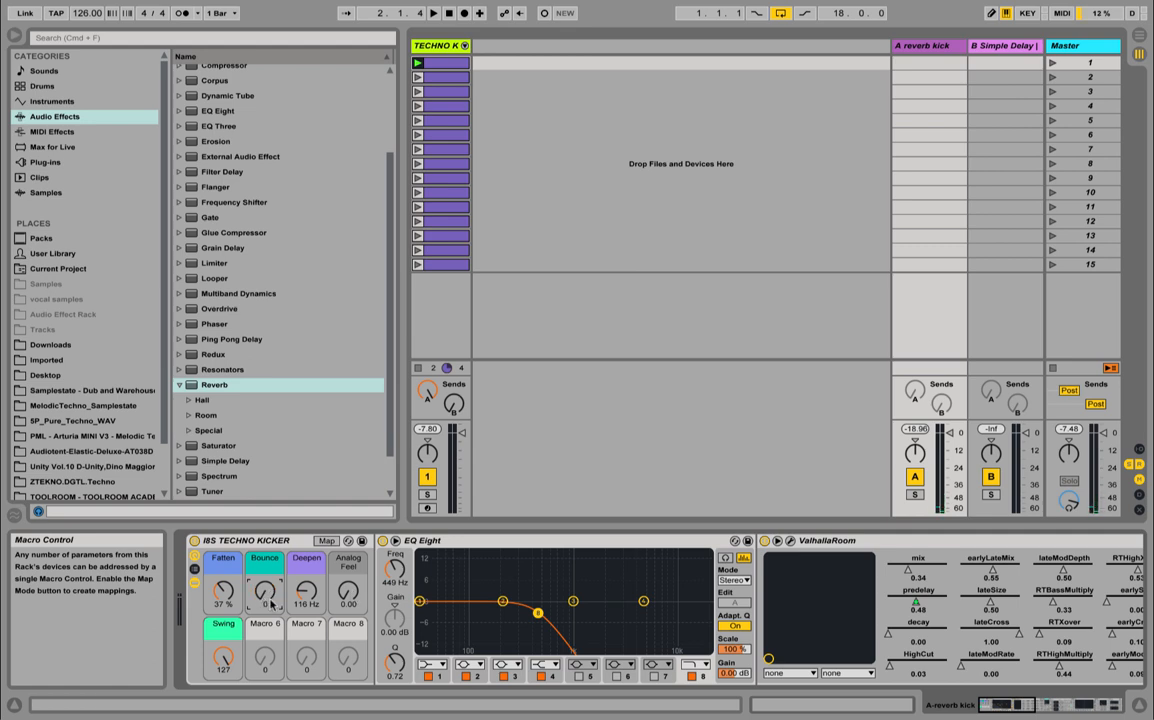
key("space")
left_click_drag(348, 594, 348, 562)
mouse_move(223, 592)
left_mouse_down()
mouse_move(223, 570)
mouse_move(223, 588)
left_mouse_up()
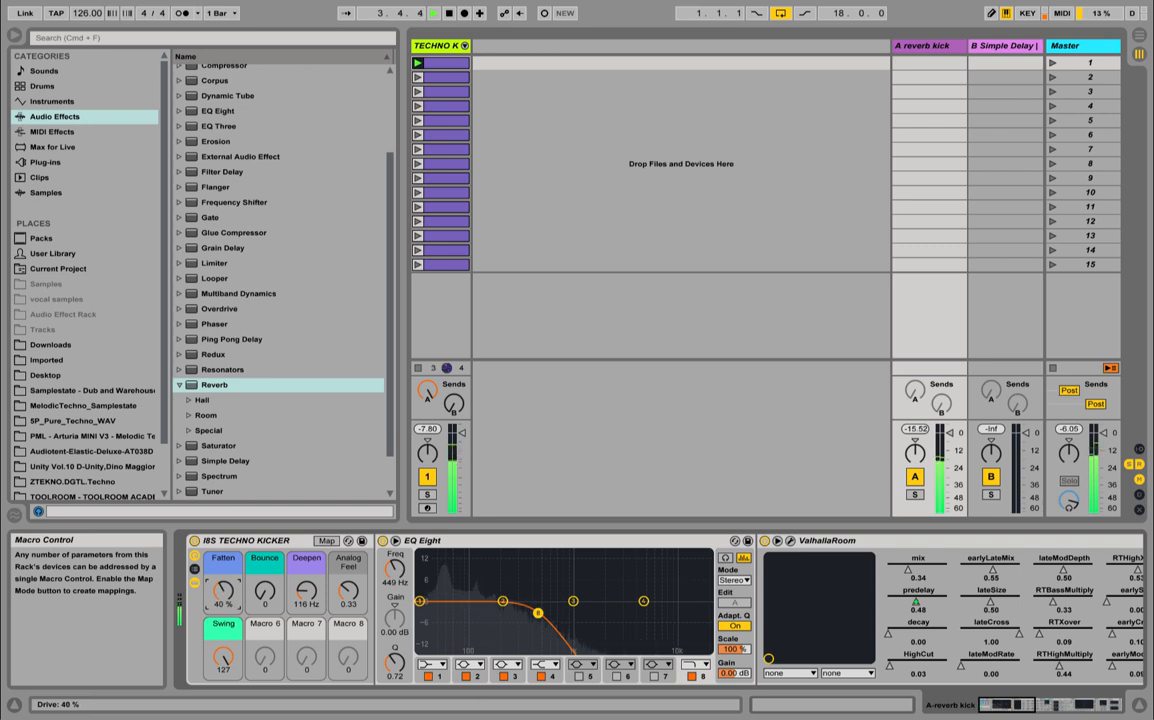
left_click_drag(223, 658, 223, 619)
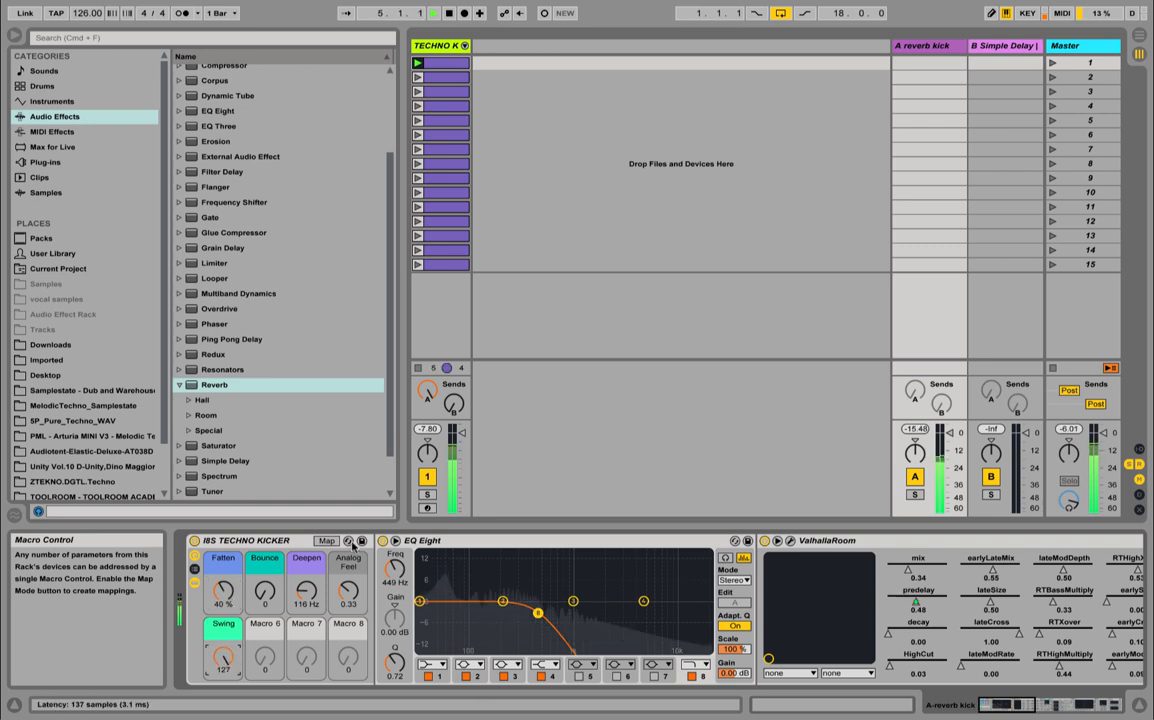
mouse_move(306, 592)
left_mouse_down()
mouse_move(306, 533)
mouse_move(306, 589)
left_mouse_up()
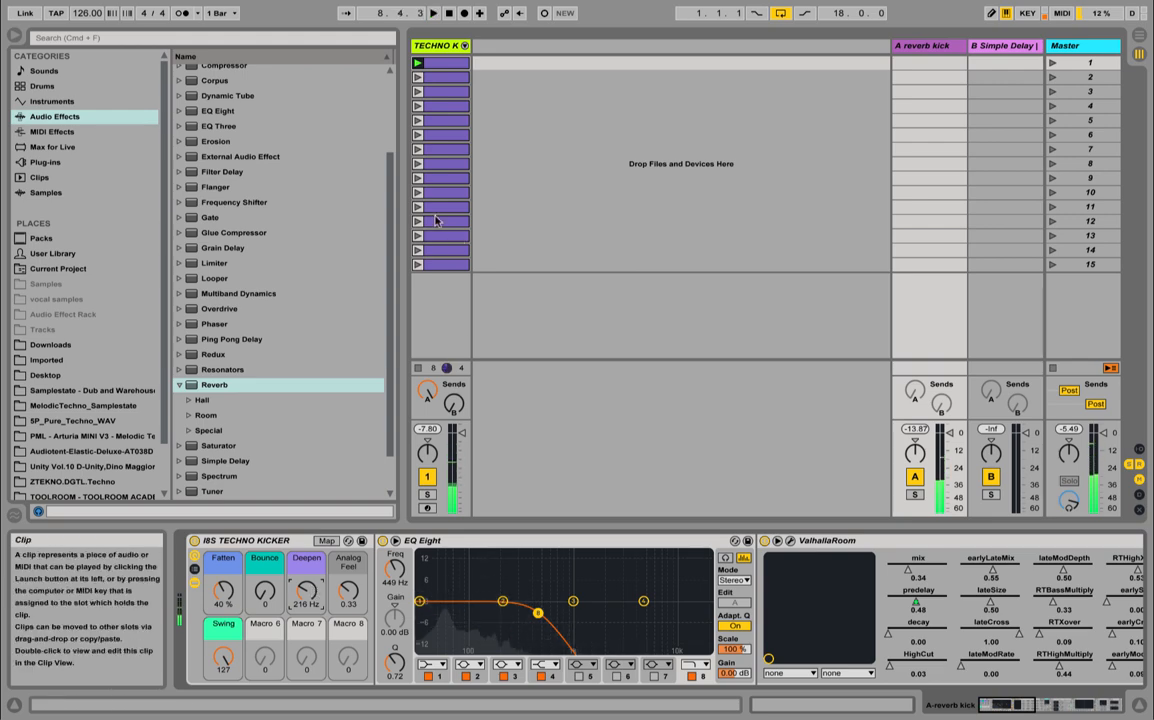
Launch the second kick clip and bring back the effect rack of the reverb kick return track
left_click(441, 76)
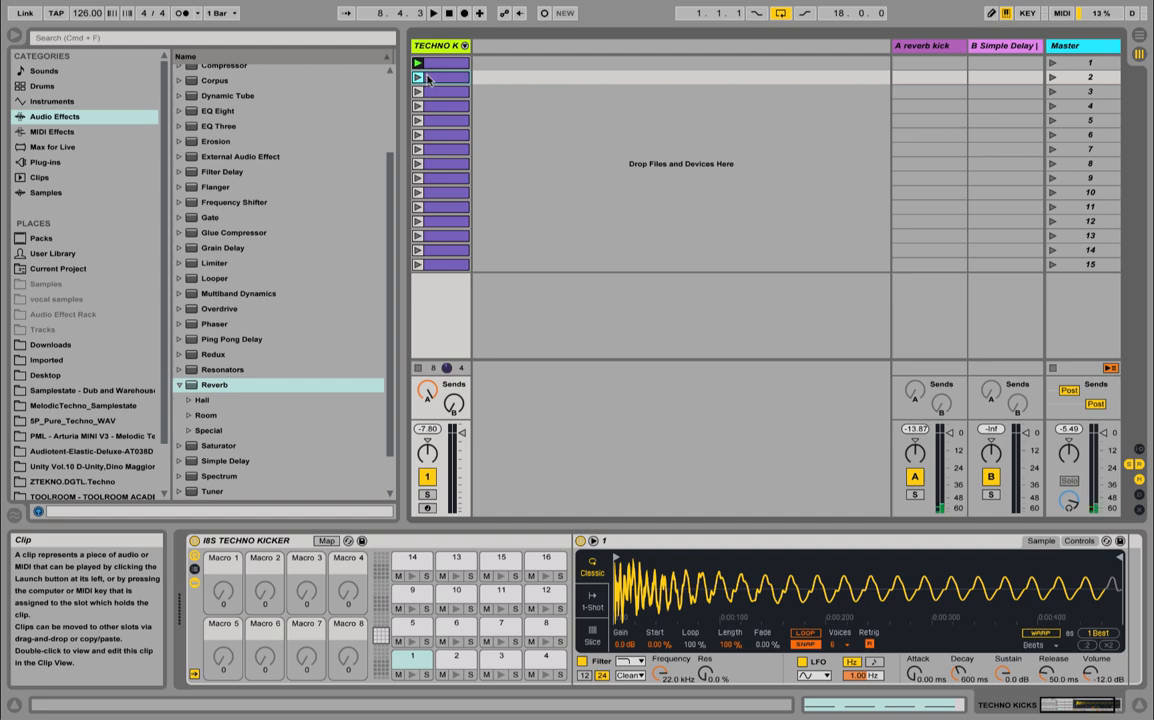
left_click(419, 78)
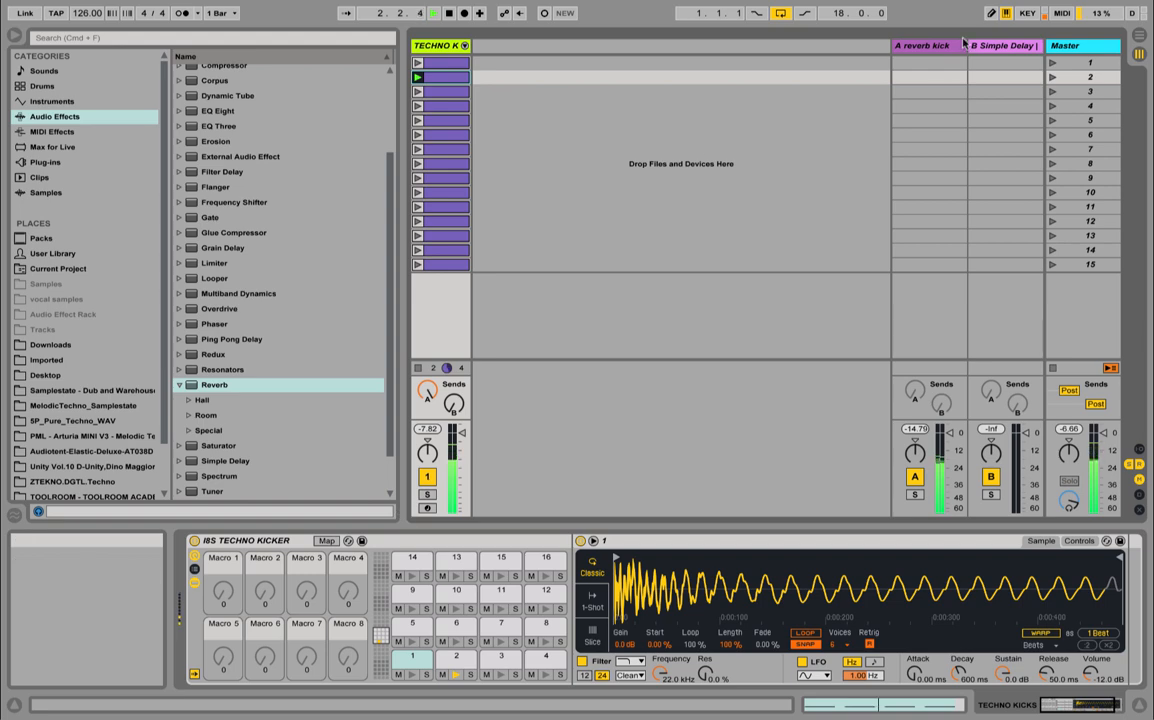
left_click(440, 45)
Set the rack's macros to Analog Feel 0.65, Fatten 31 %, Bounce 127, Swing 127 and Deepen 363 Hz
left_click_drag(348, 592, 348, 540)
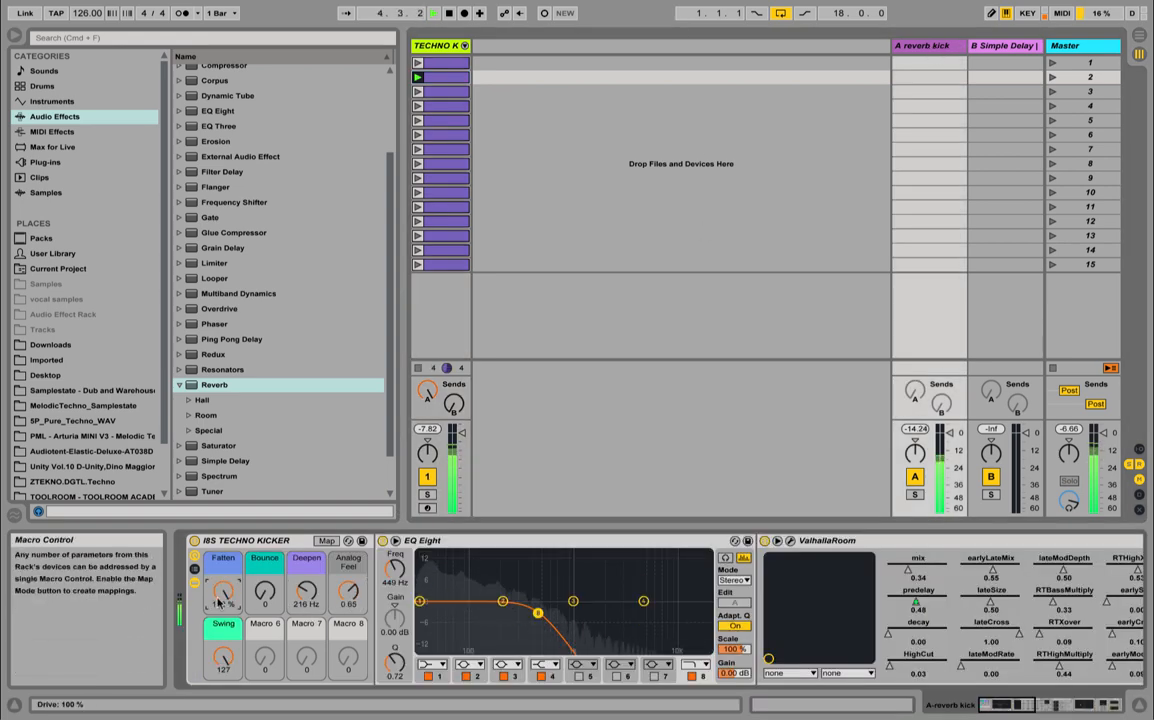
left_click_drag(218, 602, 218, 662)
left_click_drag(256, 599, 256, 505)
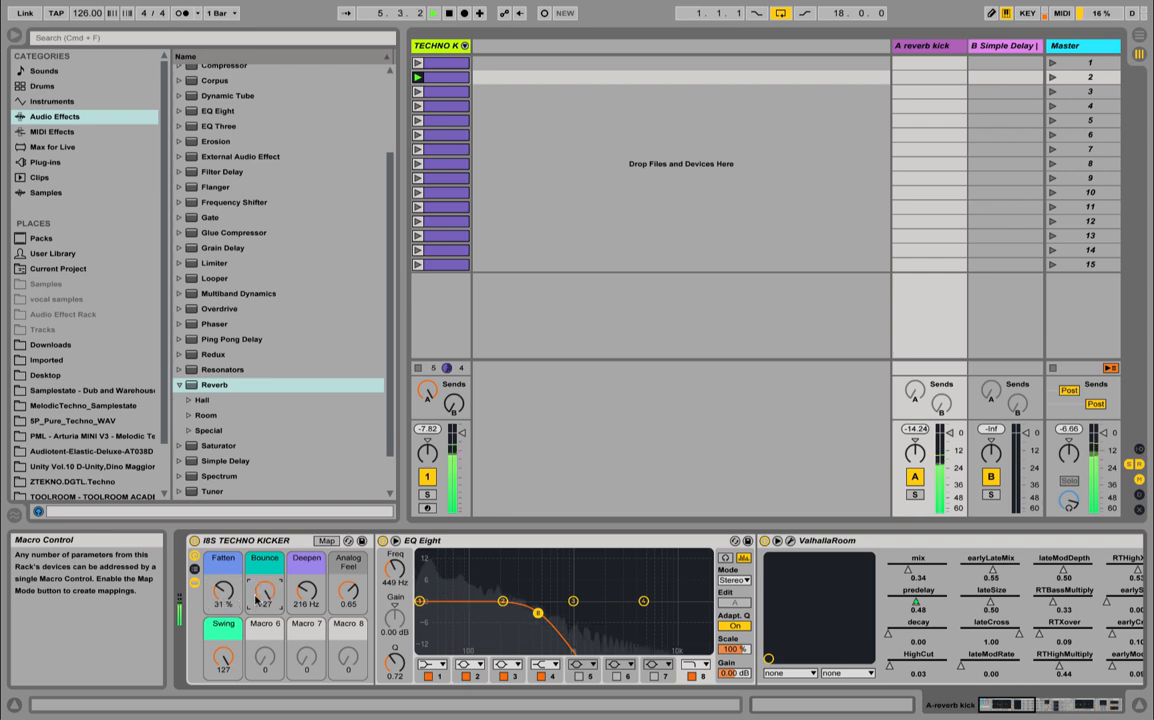
left_click_drag(222, 655, 221, 562)
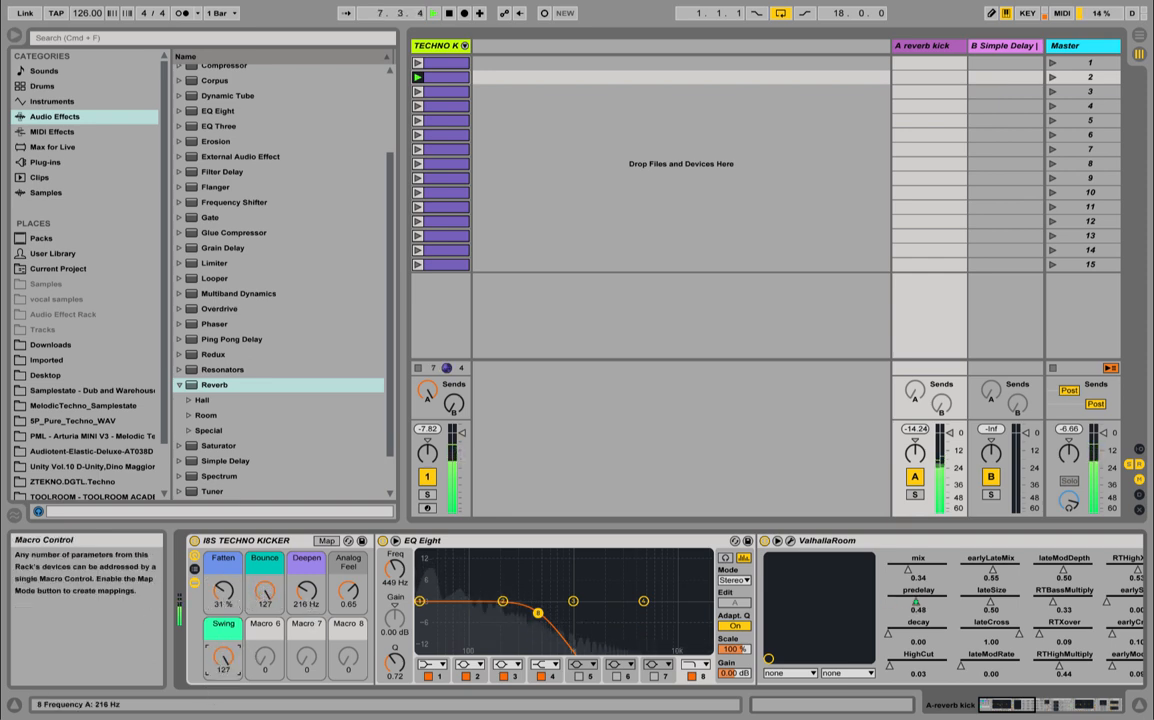
left_click_drag(306, 592, 306, 545)
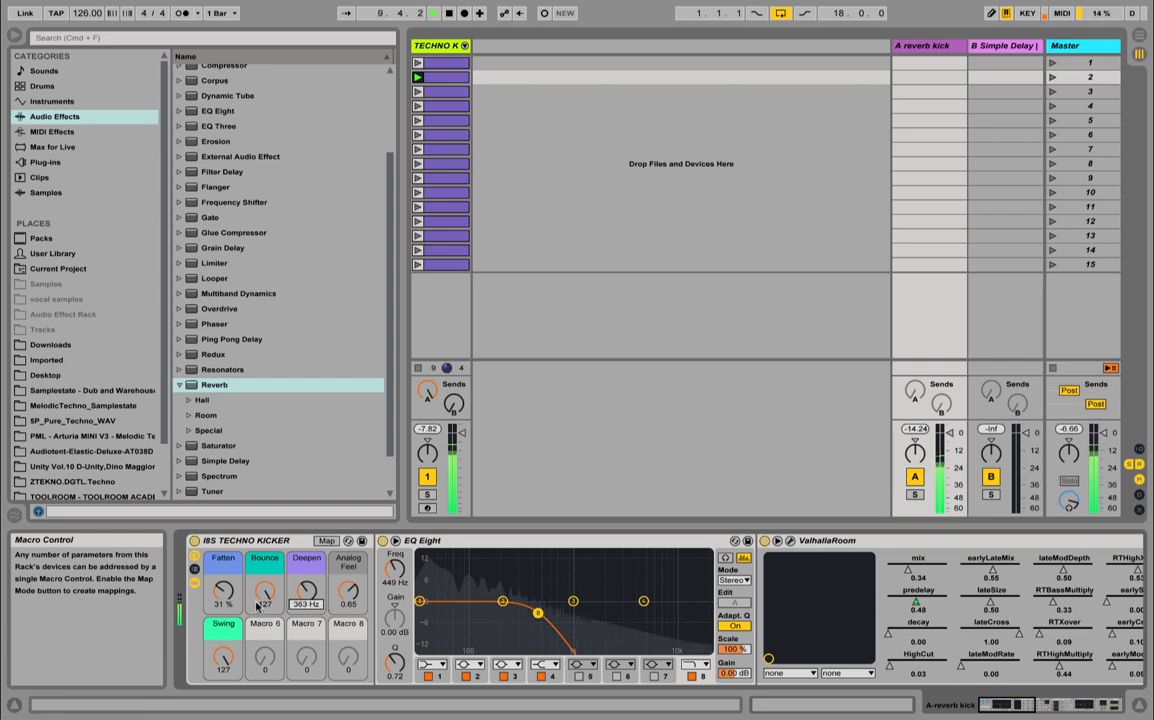
Audition the kick clips in slots 3, 4, 5 and 6 one after another
left_click(417, 91)
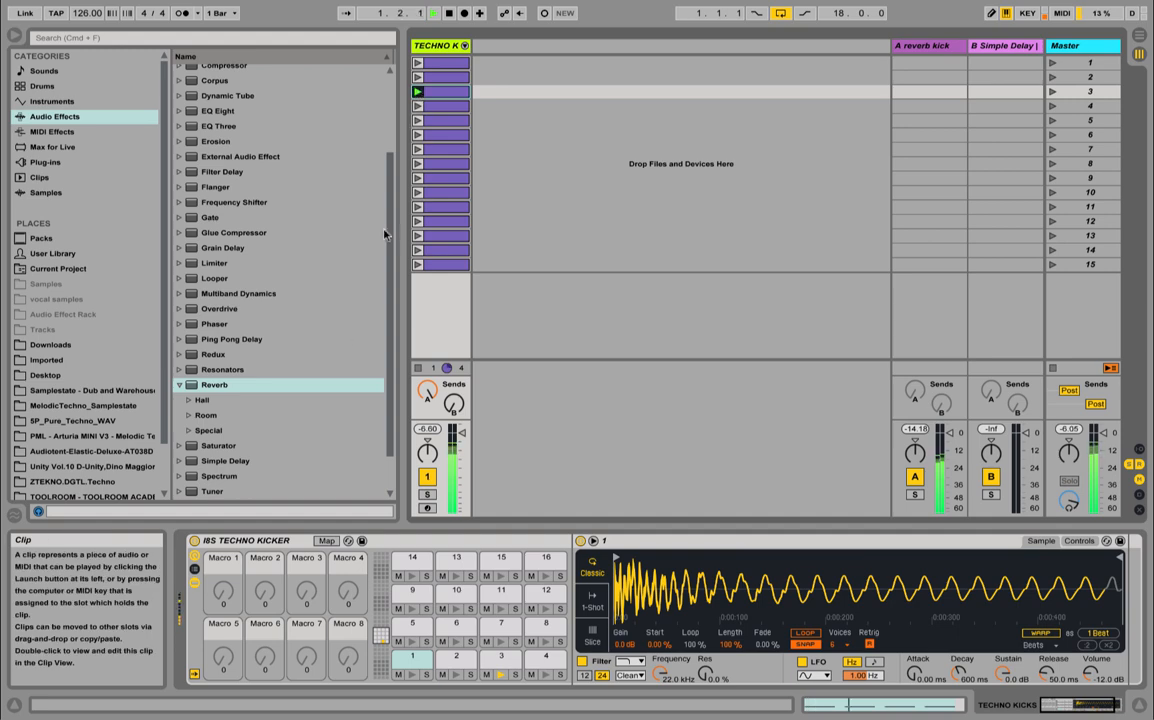
left_click(417, 105)
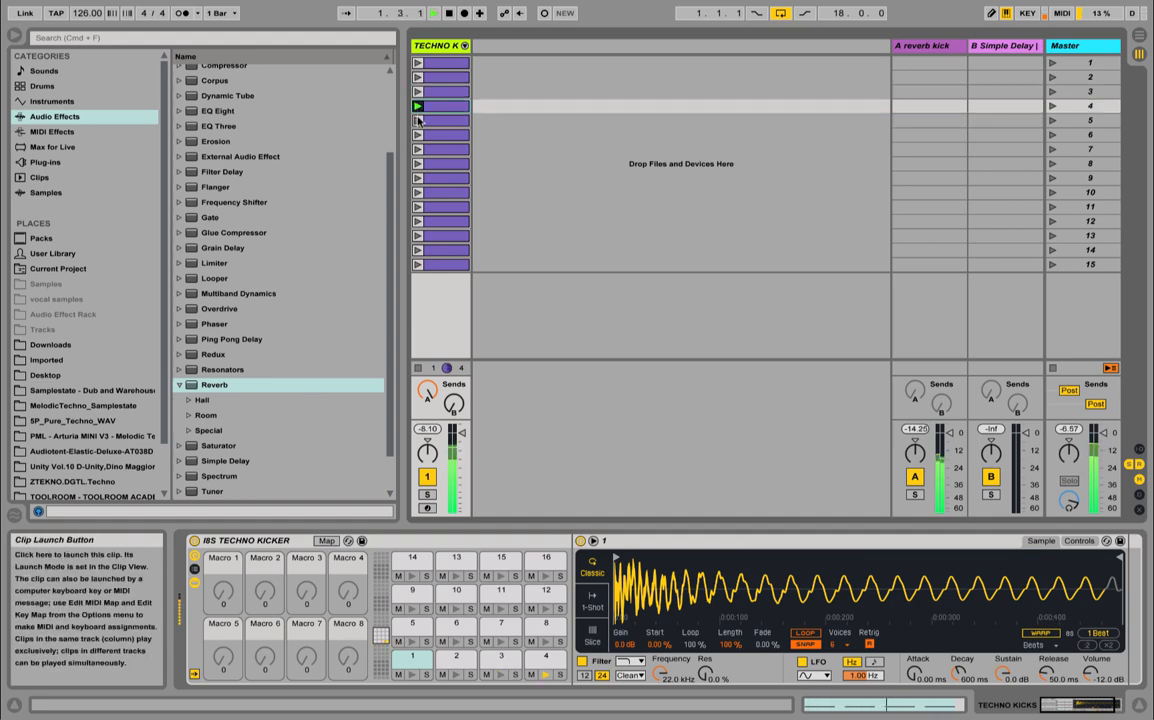
left_click(418, 120)
left_click(418, 135)
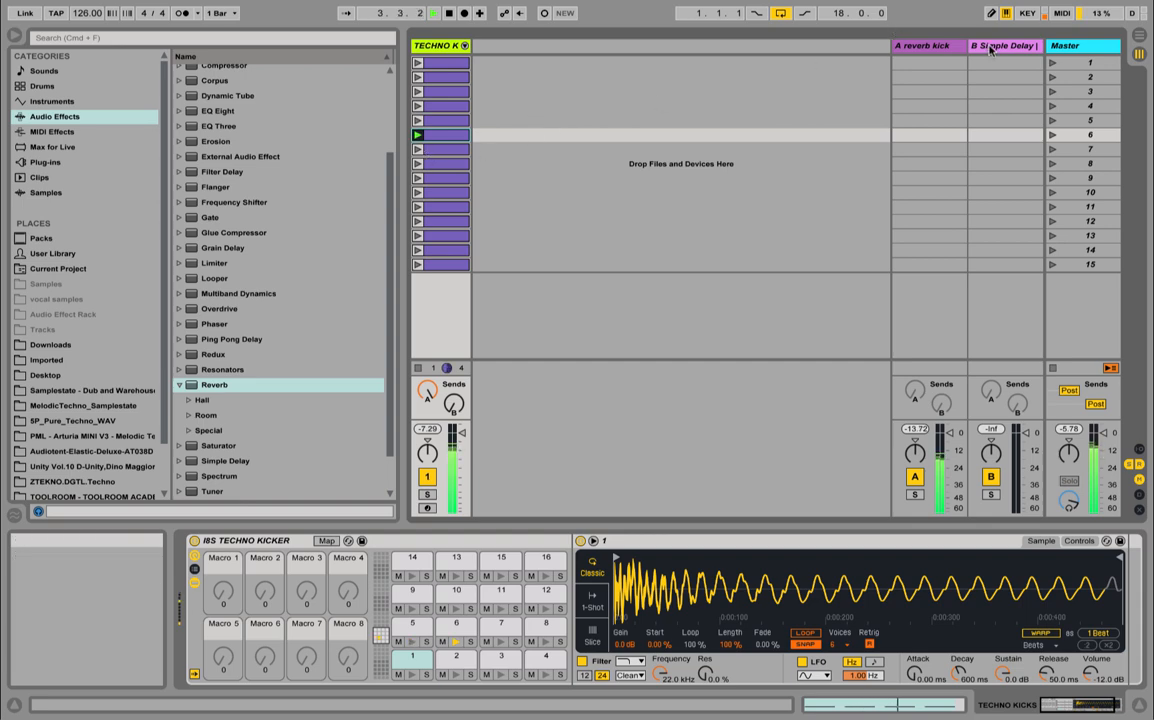
On the reverb kick return's rack, set Bounce to 0 and Fatten to 26 %, and vary the Deepen macro
left_click(915, 45)
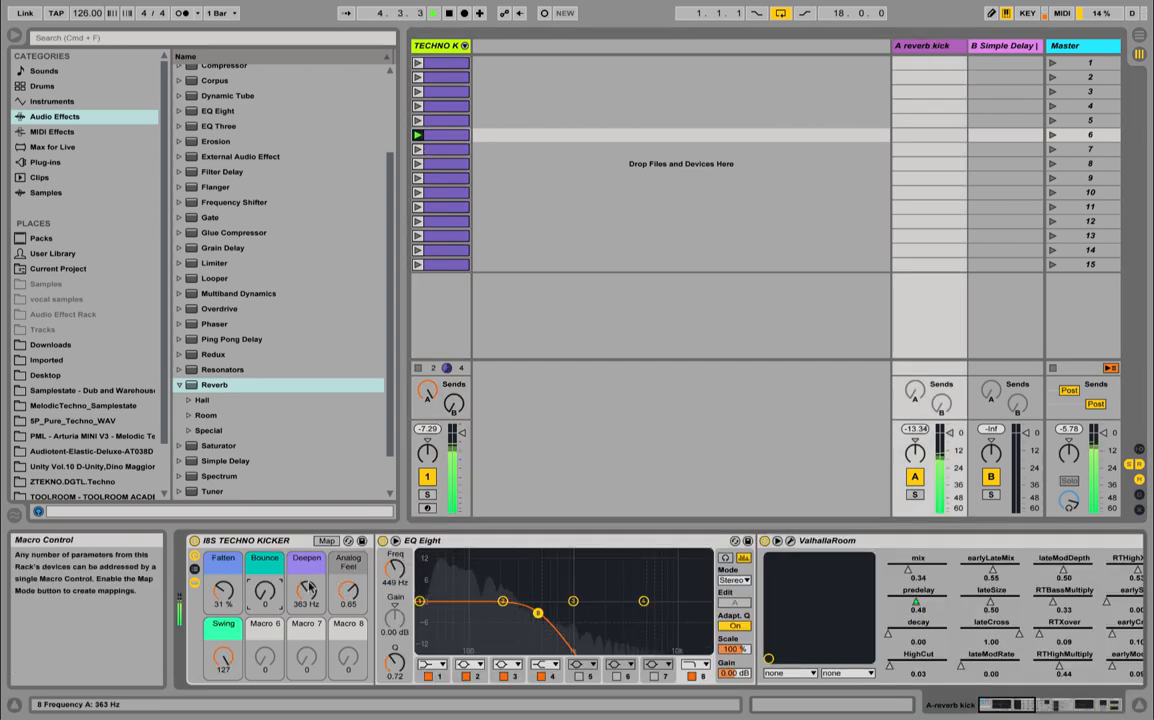
left_click_drag(307, 591, 307, 650)
left_click_drag(275, 592, 223, 558)
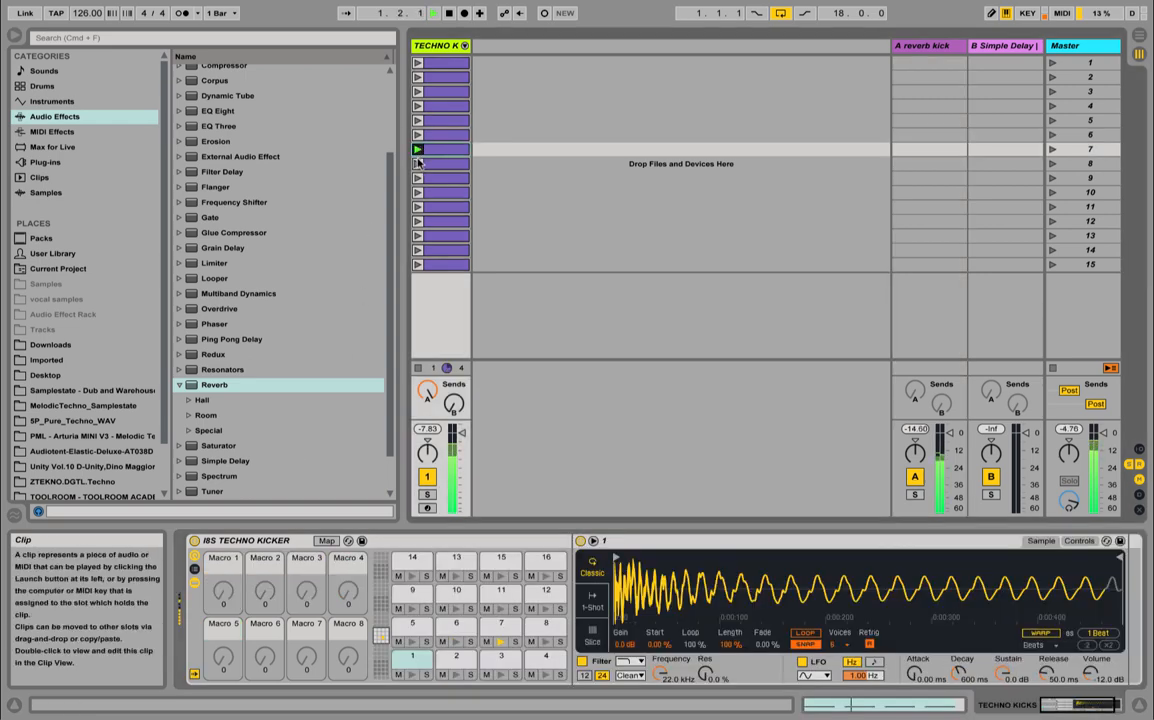
Audition the kick clips in slots 8 and 12, and return to the reverb kick return's rack
left_click(419, 163)
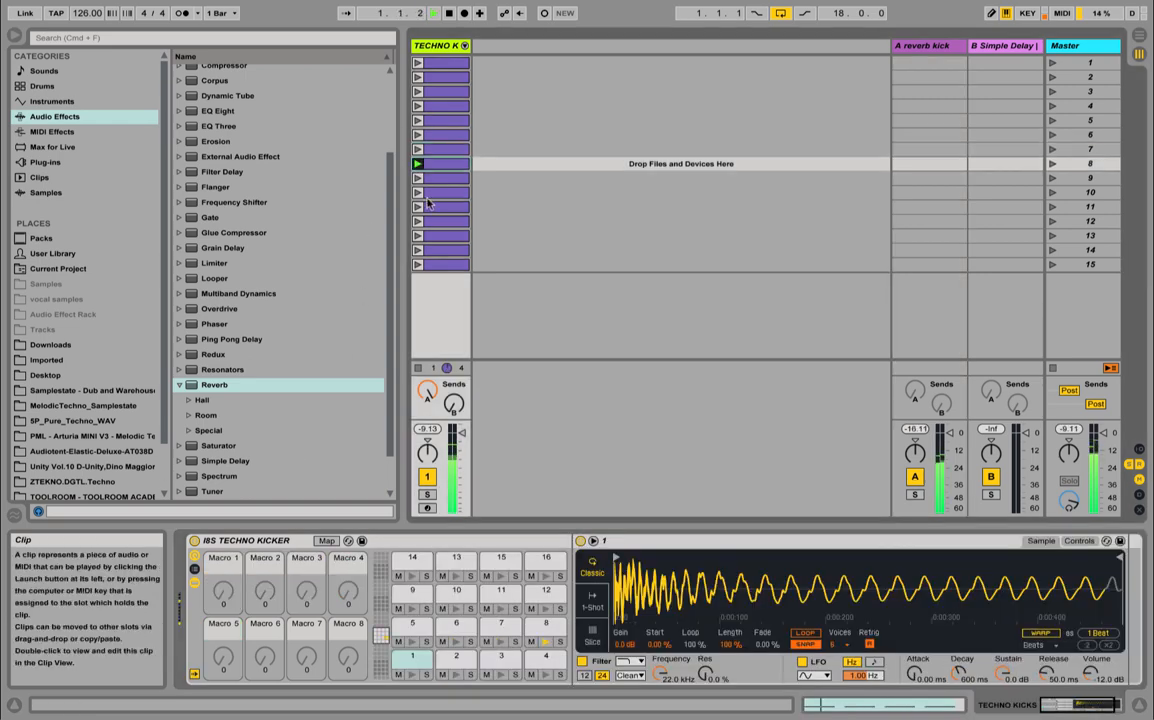
left_click(417, 221)
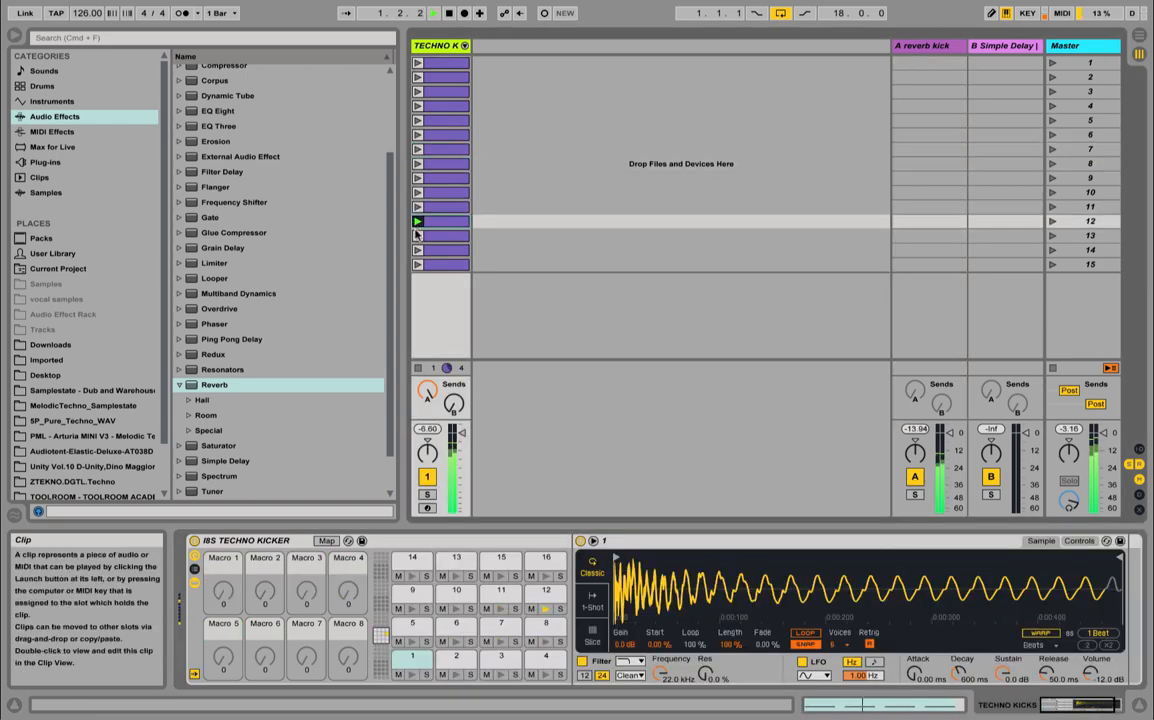
left_click(899, 48)
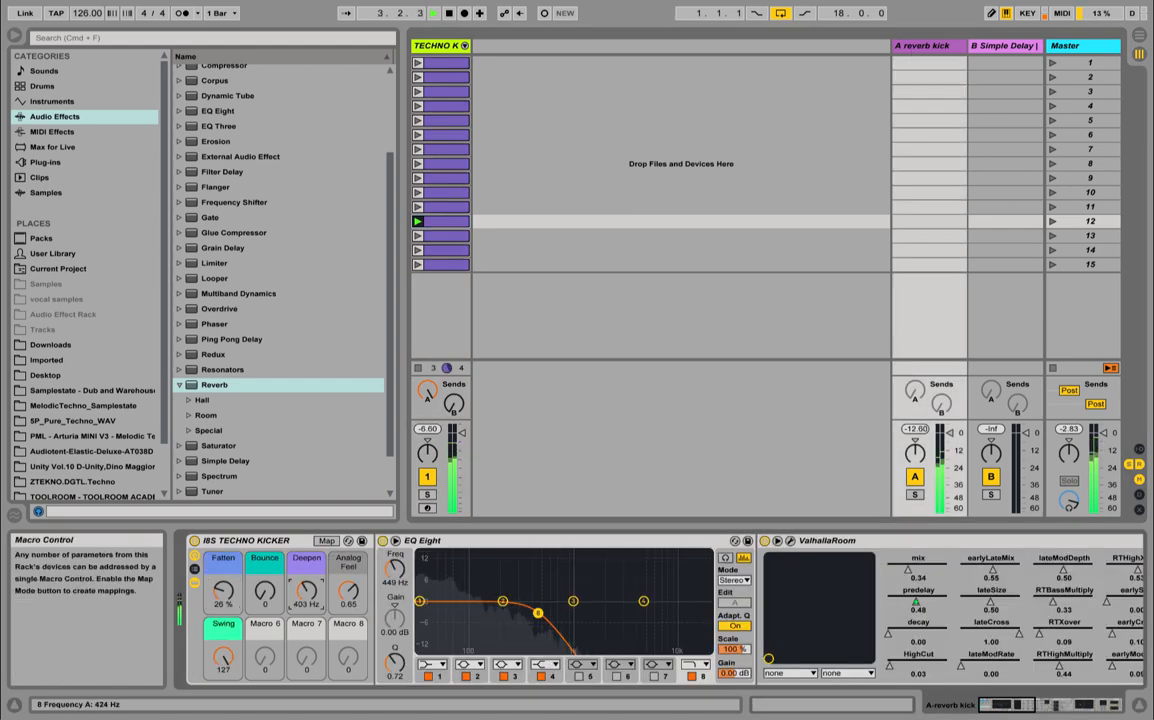
With kick 12 playing, set Deepen to 94.1 Hz, Bounce to 127, Fatten to 5 % and Swing to 62
left_click_drag(306, 591, 306, 598)
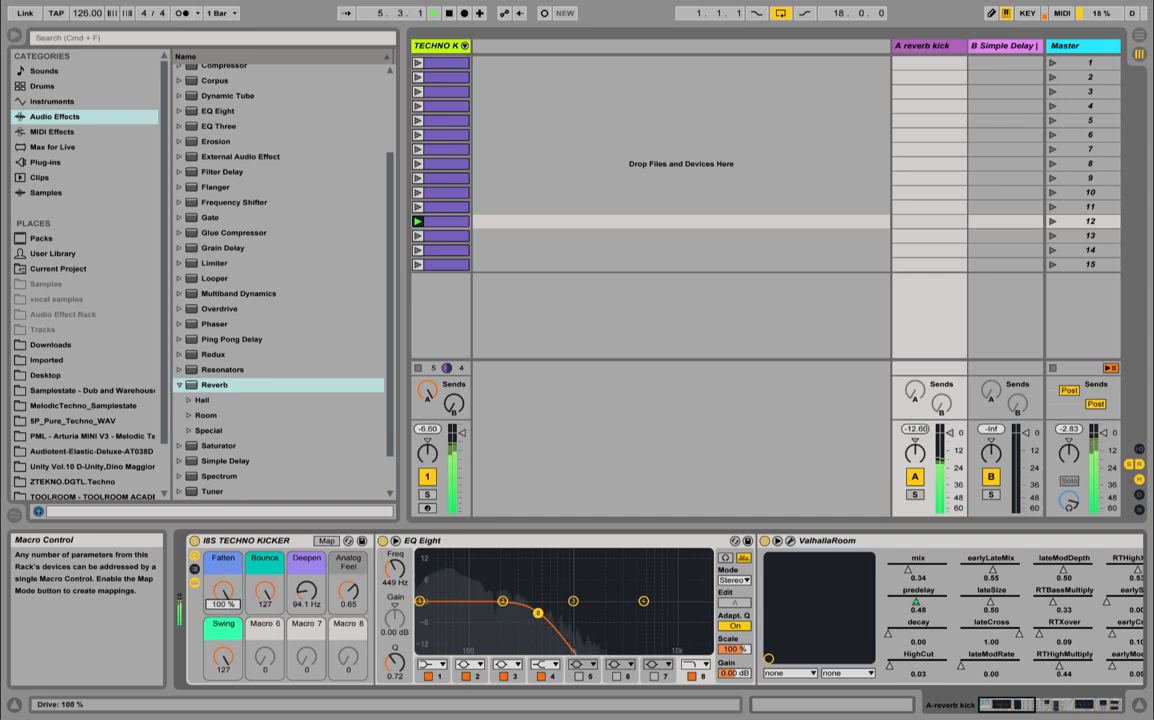
left_click_drag(223, 656, 223, 712)
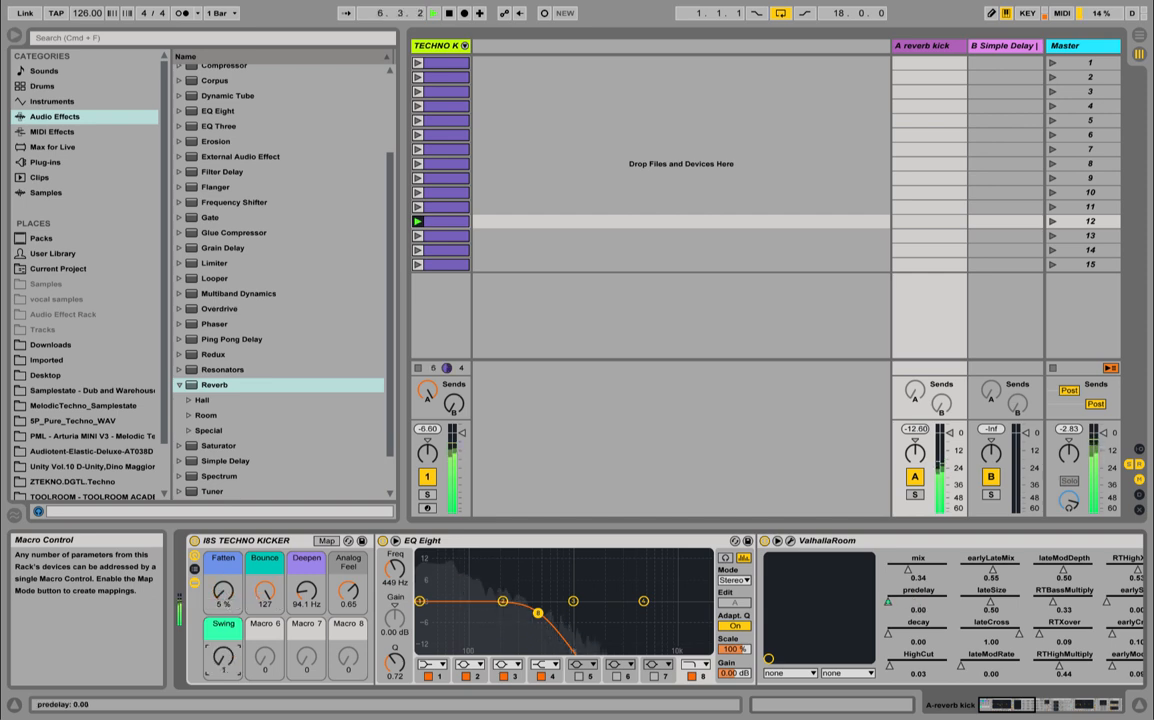
left_click_drag(223, 656, 223, 622)
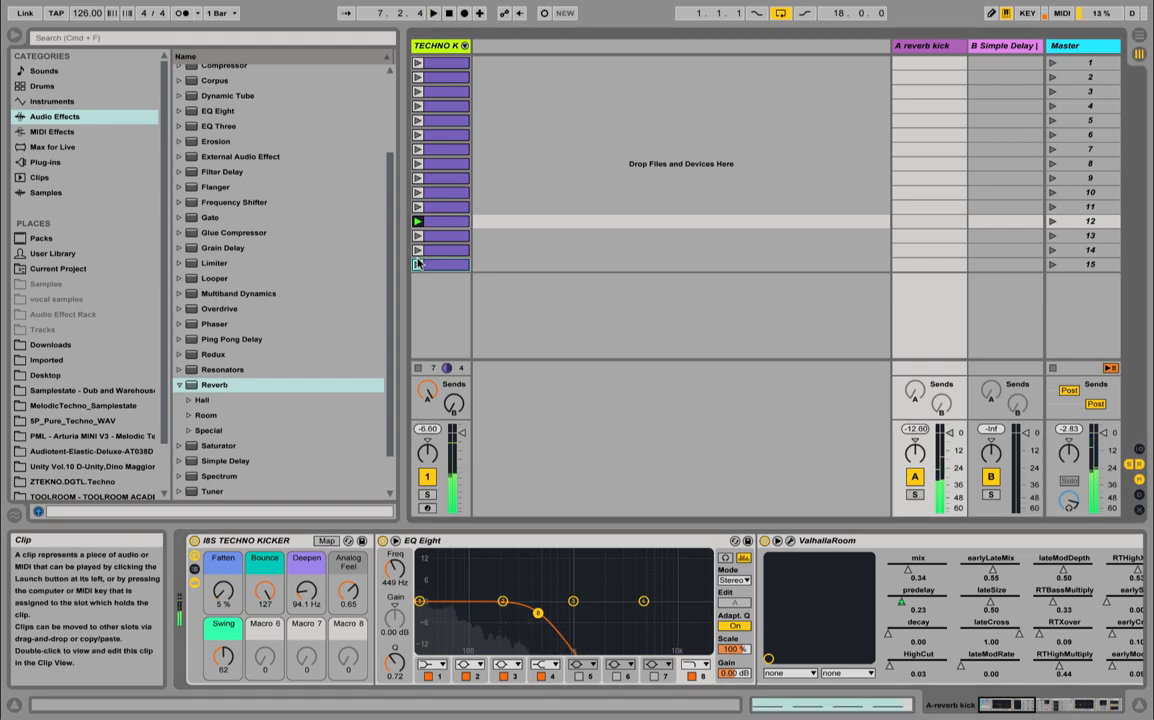
Audition the kick clips in slots 15, 14 and 13 in turn, and select the reverb kick return
left_click(418, 264)
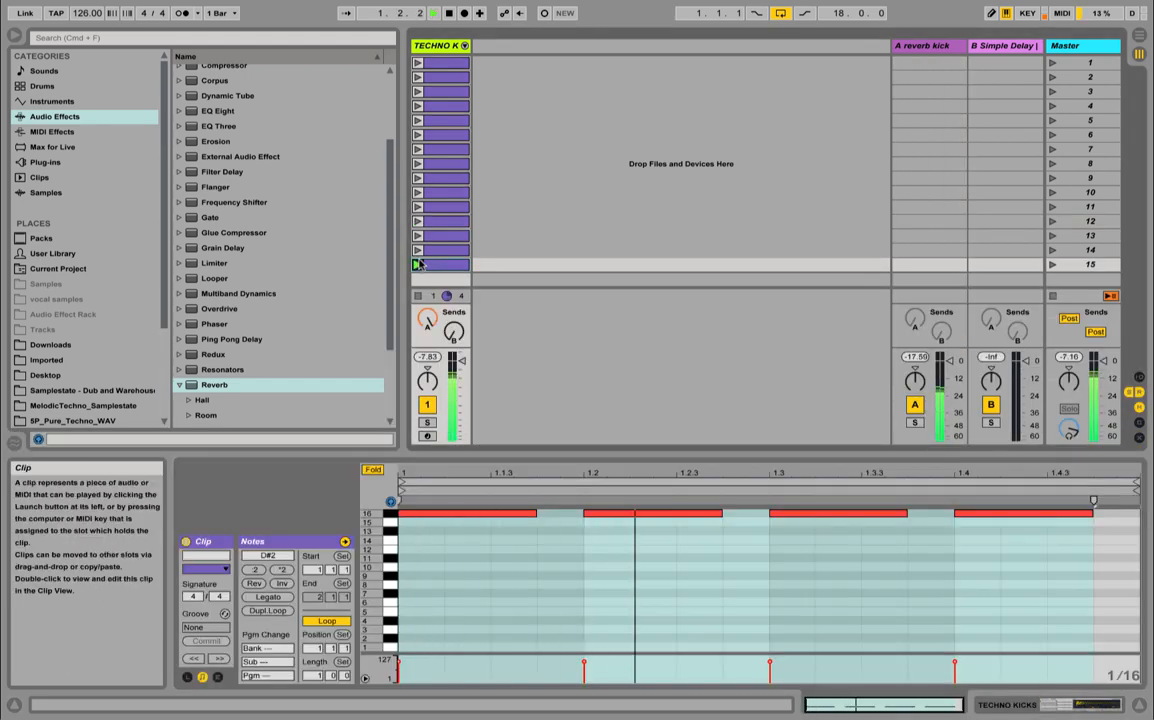
left_click(418, 250)
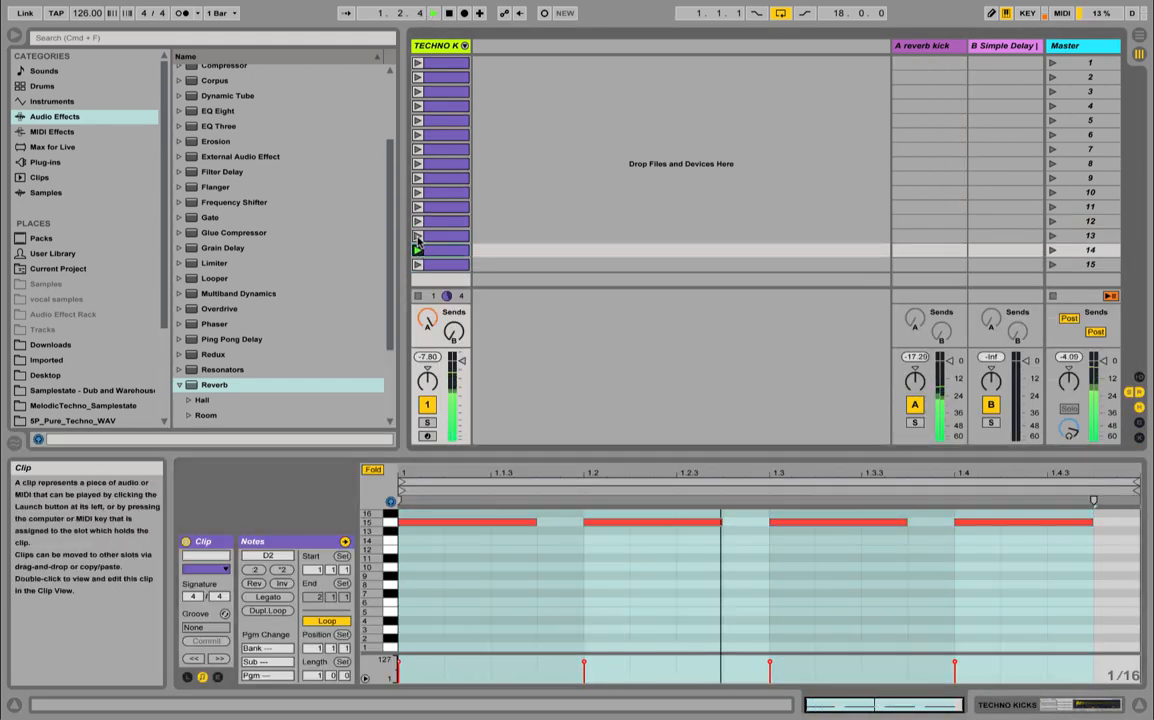
left_click(418, 236)
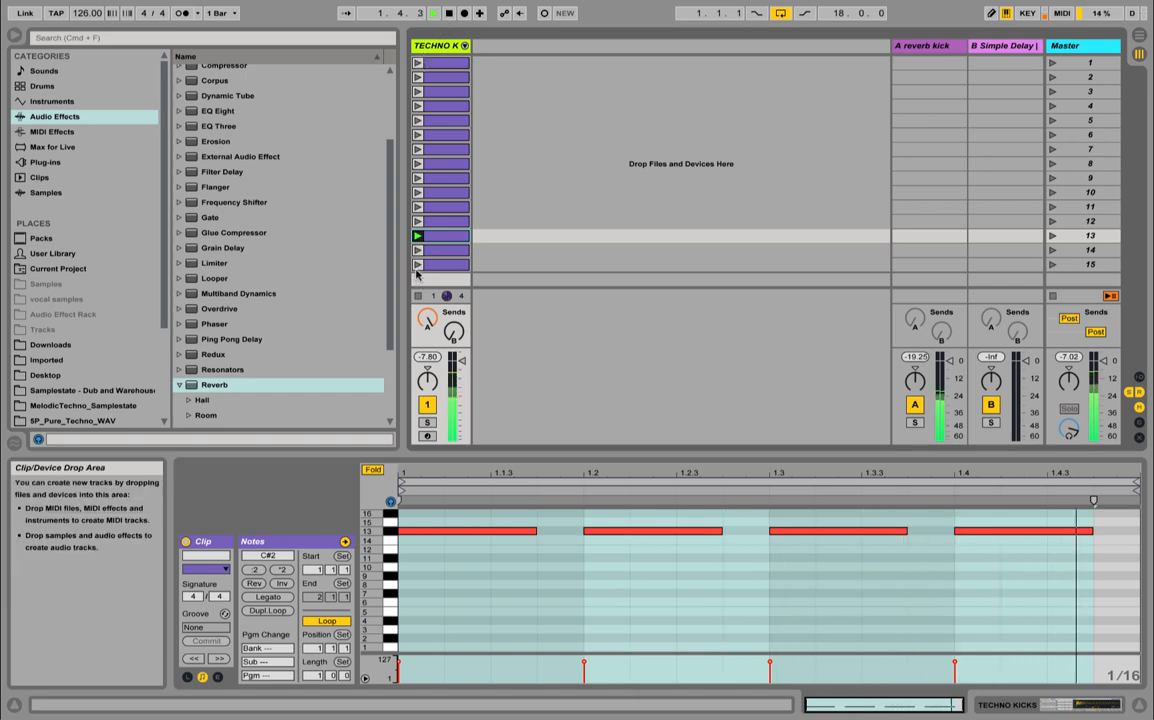
left_click(921, 45)
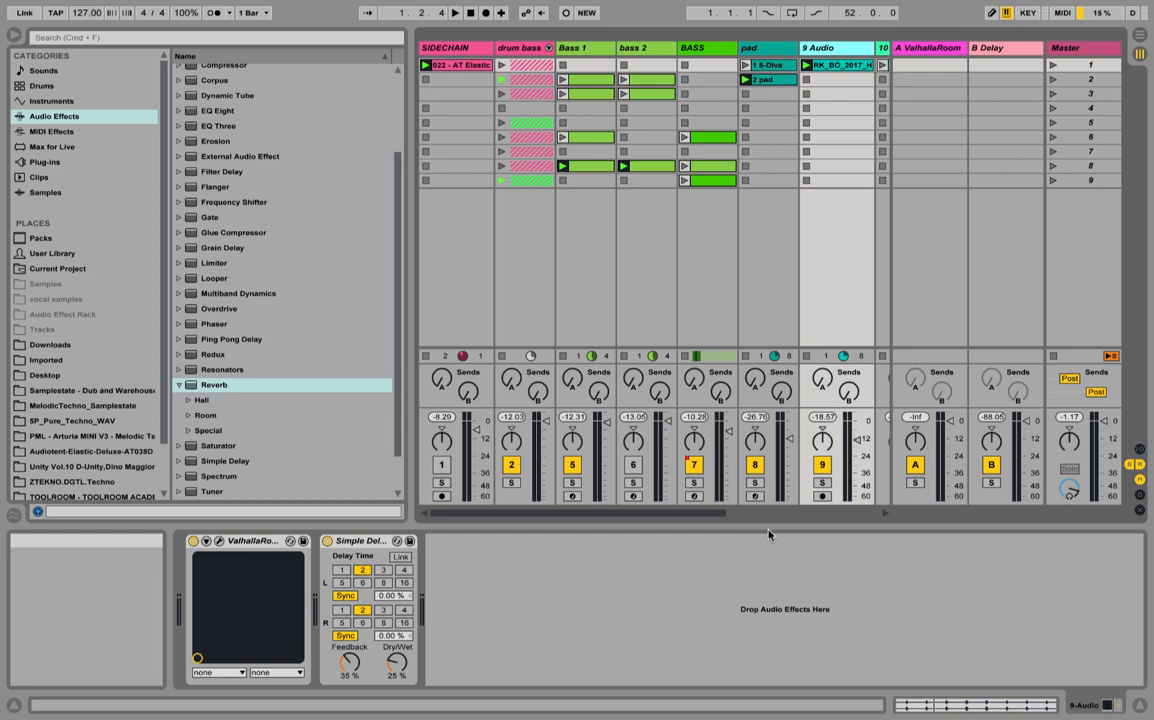
Narrow the browser's file list so the session view has room for more tracks of the 127 BPM set
left_click(662, 588)
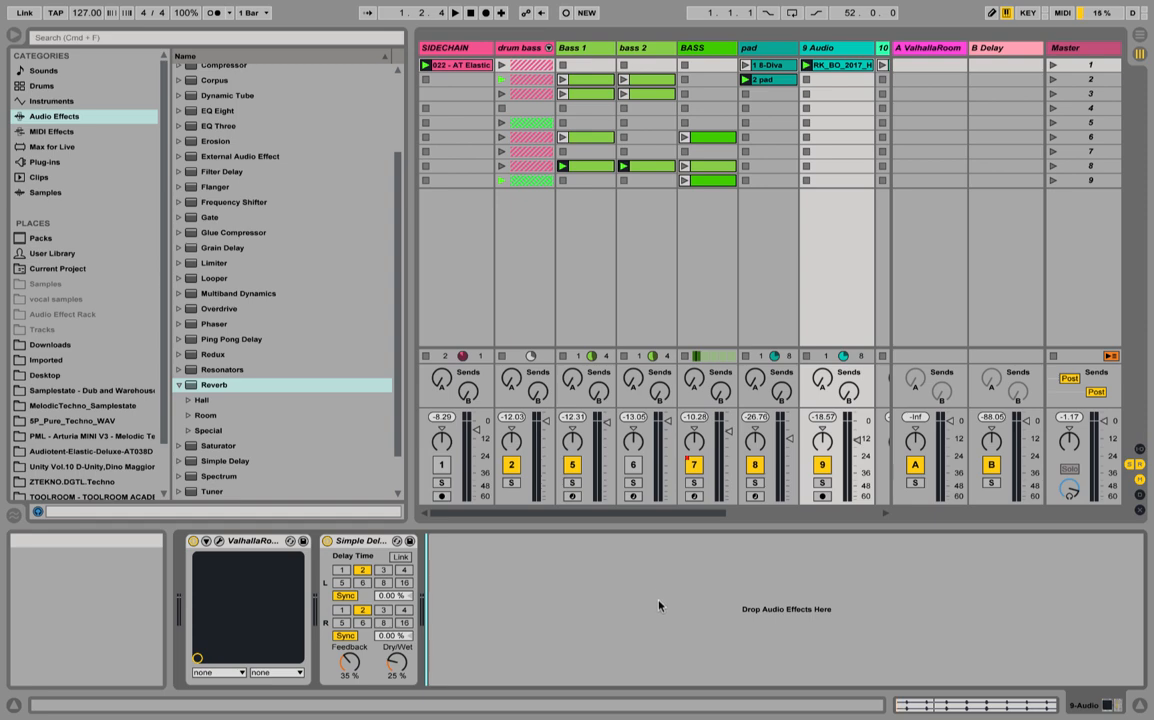
left_click_drag(743, 515, 564, 519)
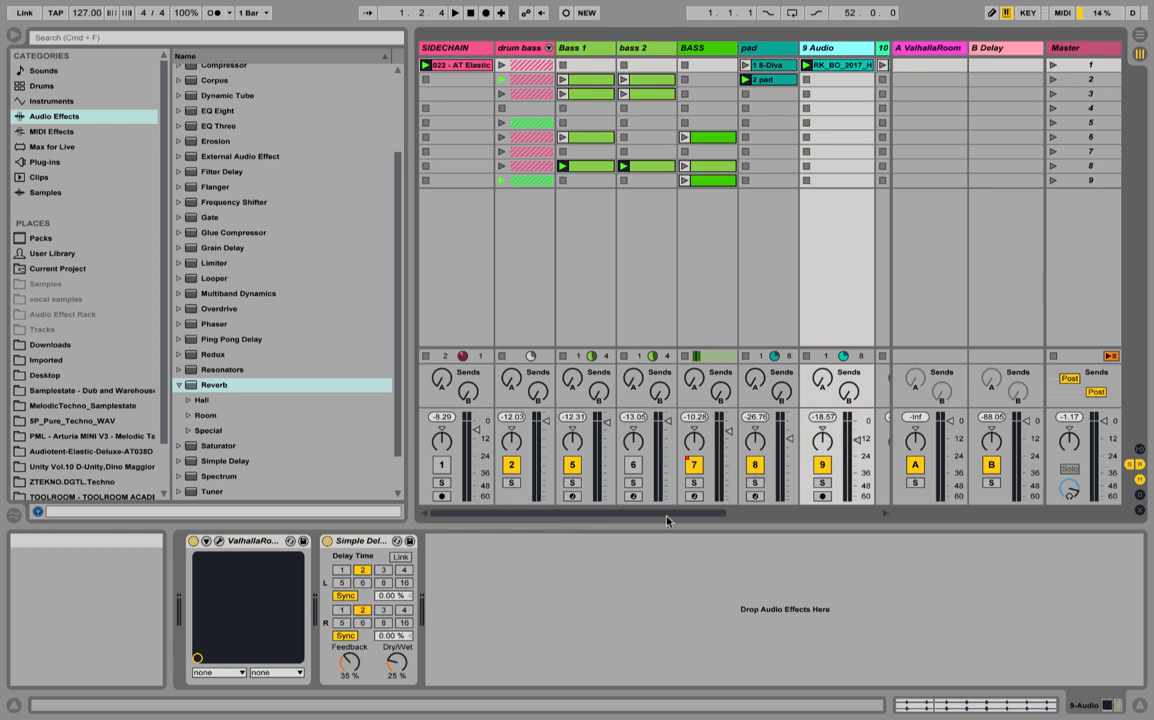
left_click_drag(667, 520, 386, 499)
left_click_drag(410, 138, 105, 155)
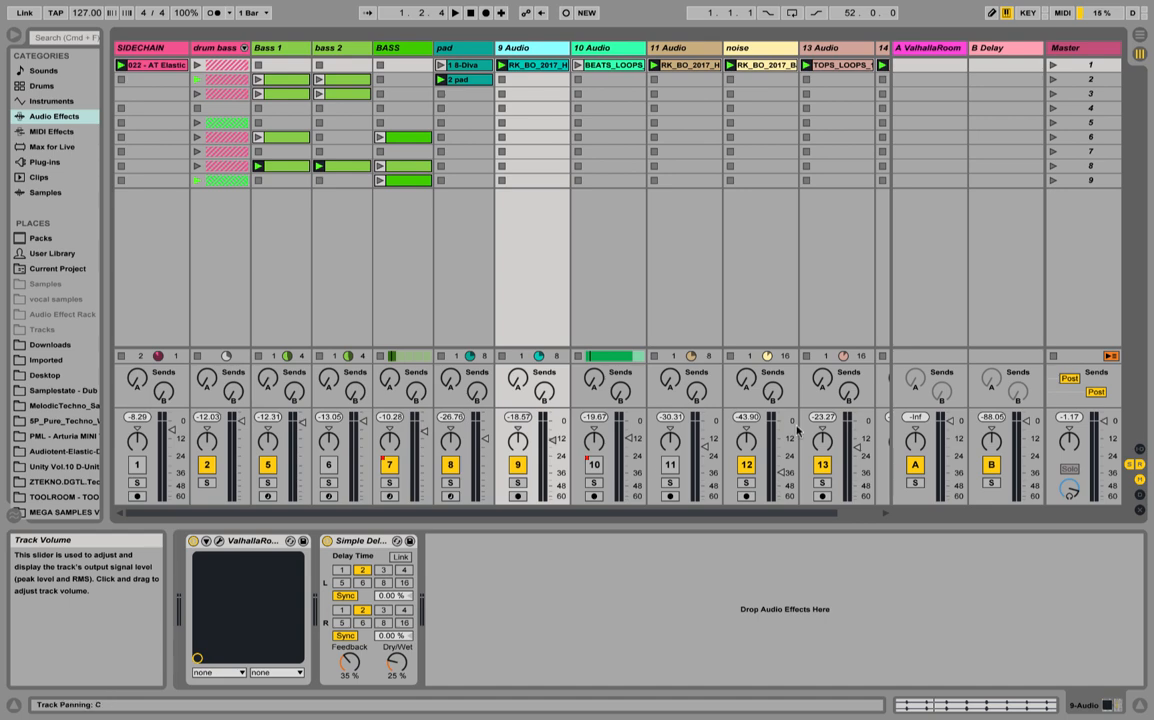
mouse_move(783, 517)
left_mouse_down()
mouse_move(862, 514)
mouse_move(767, 514)
mouse_move(860, 514)
mouse_move(802, 513)
left_mouse_up()
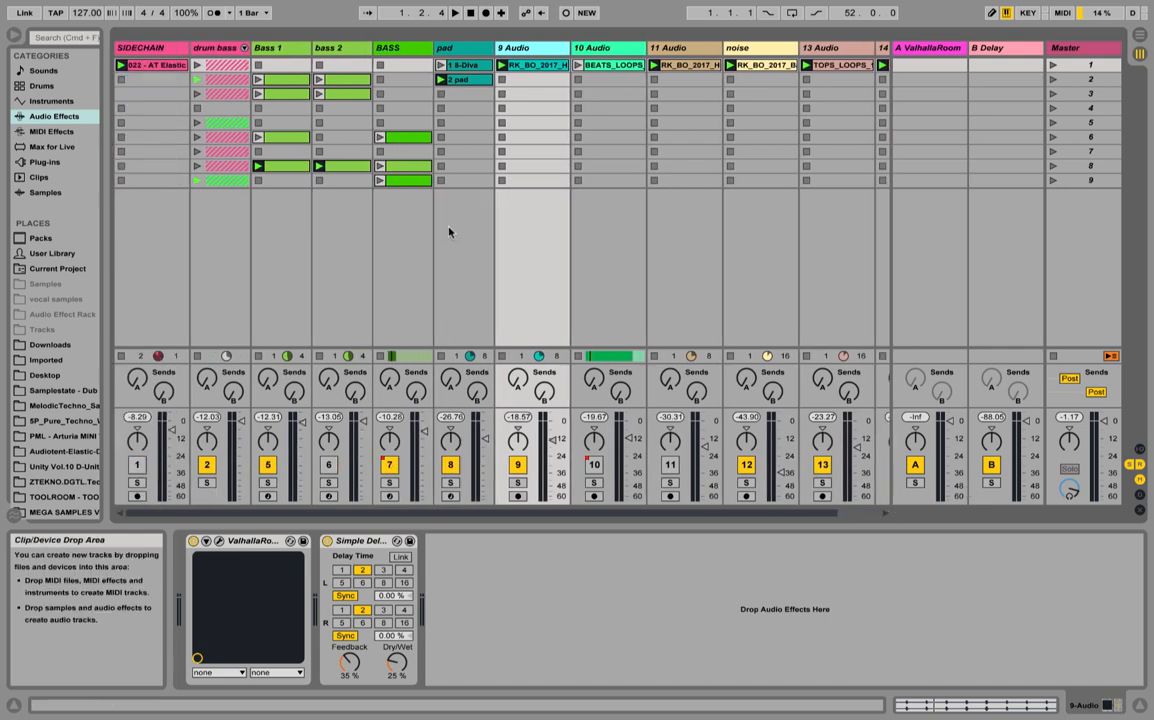
Play the full set, and stop the clips on the BASS, pad, noise and 9, 10, 11, 13 and 14 Audio tracks
key("space")
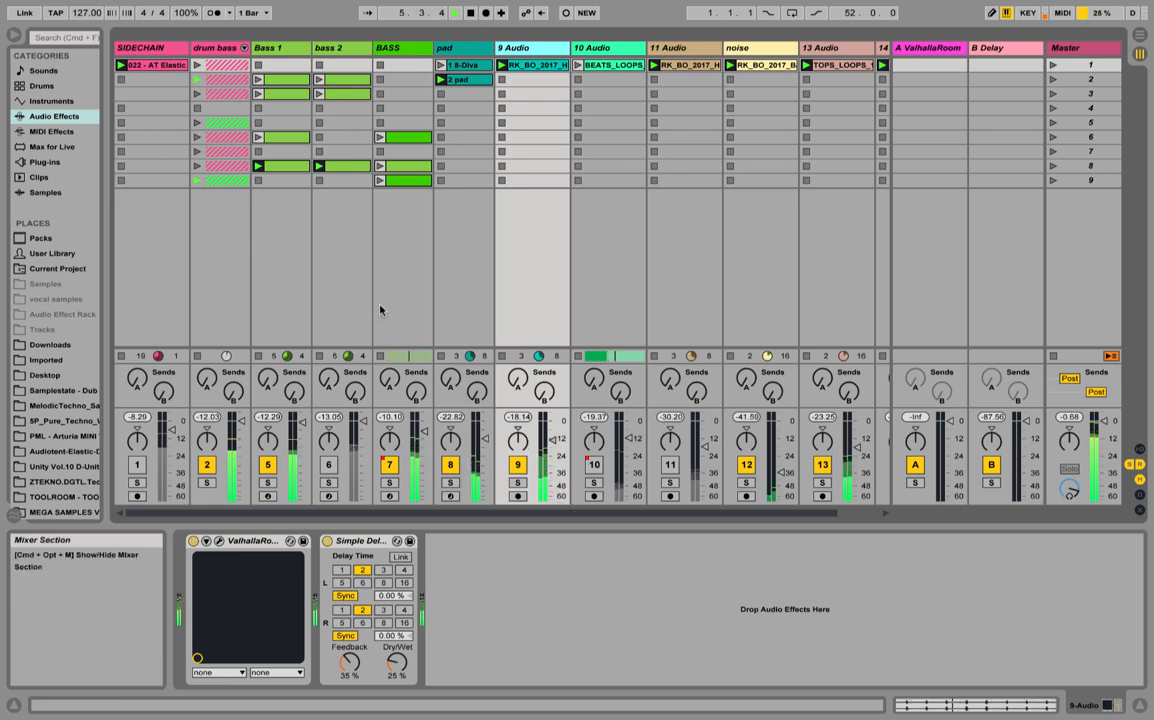
left_click(380, 356)
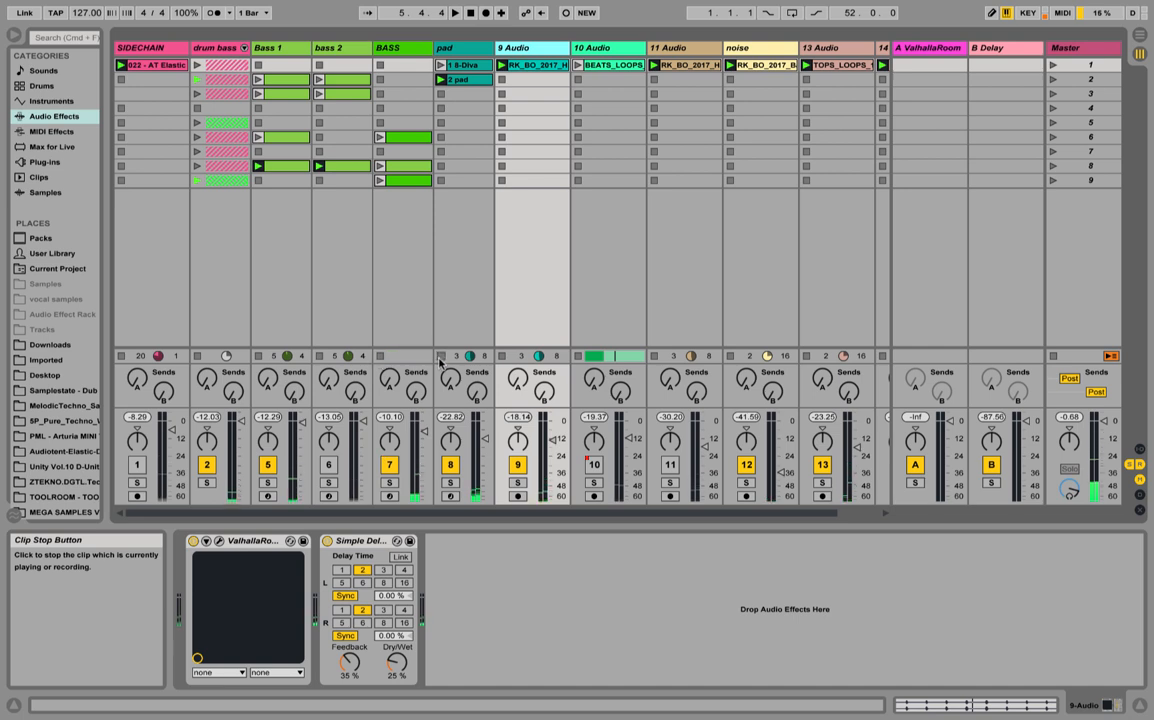
left_click(469, 357)
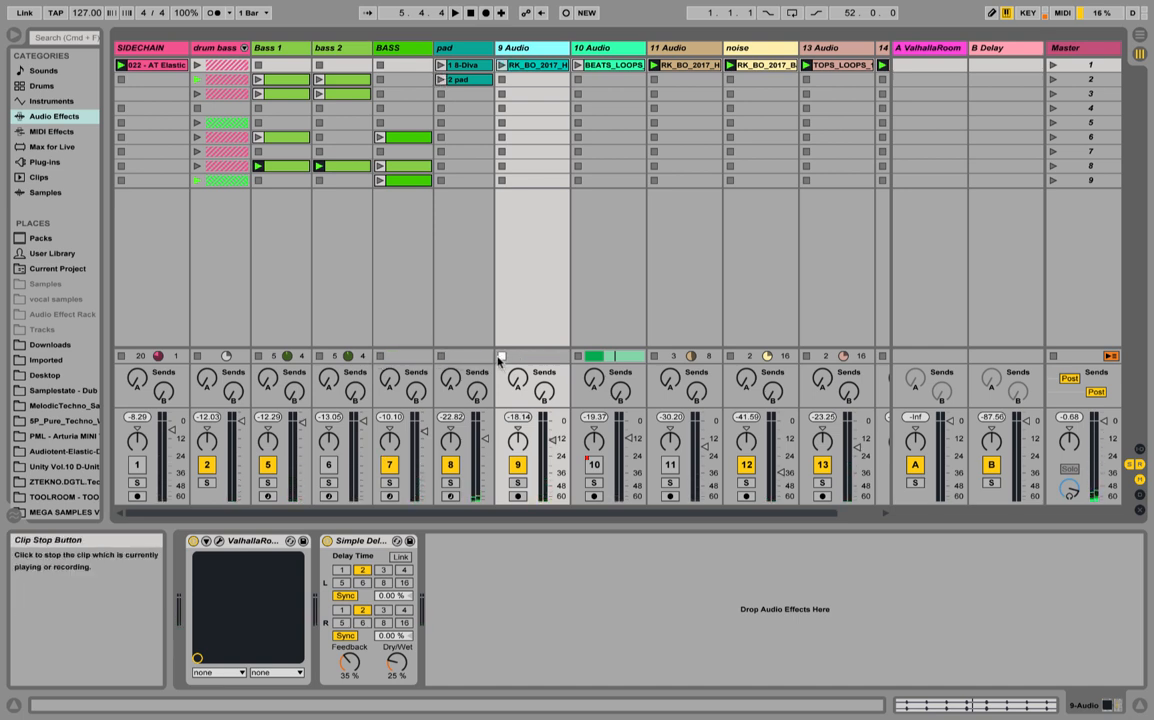
left_click(579, 357)
left_click(655, 357)
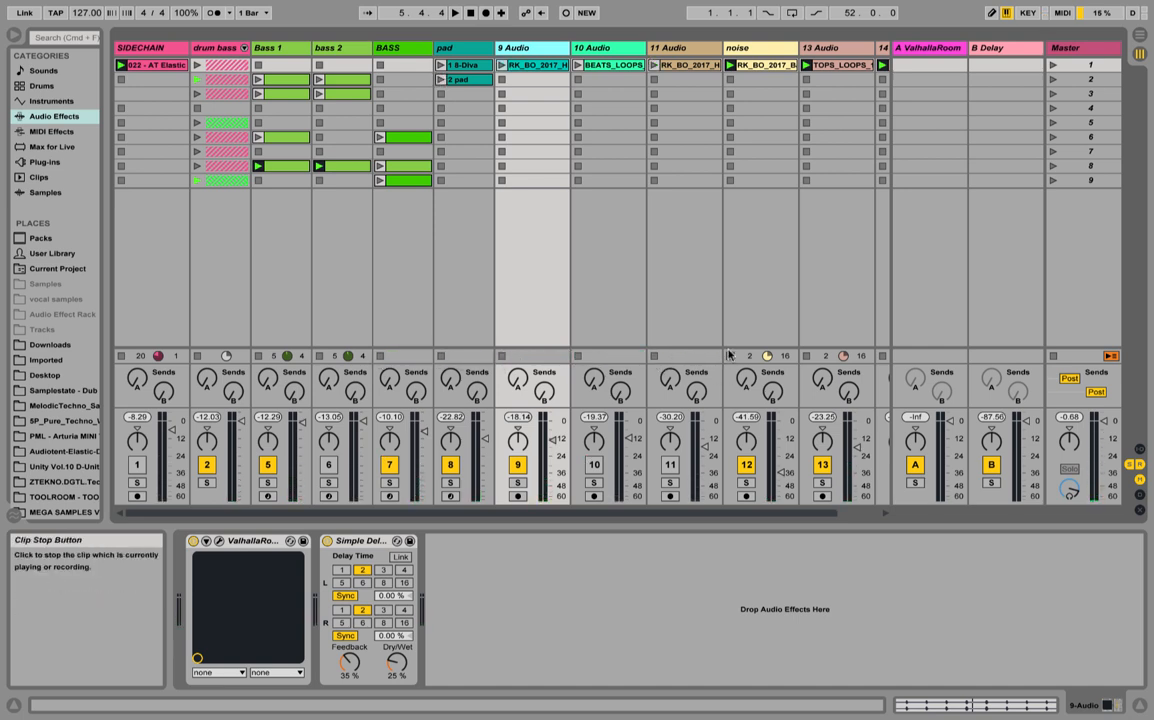
left_click(864, 514)
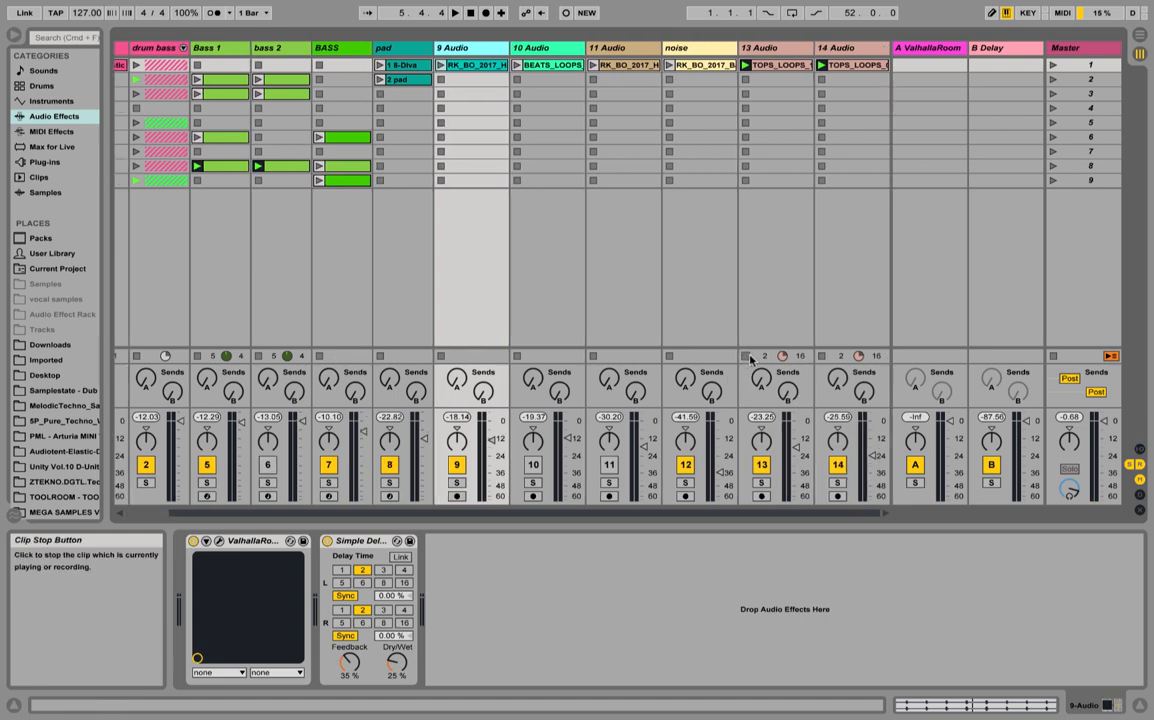
left_click(748, 356)
left_click_drag(675, 514, 615, 514)
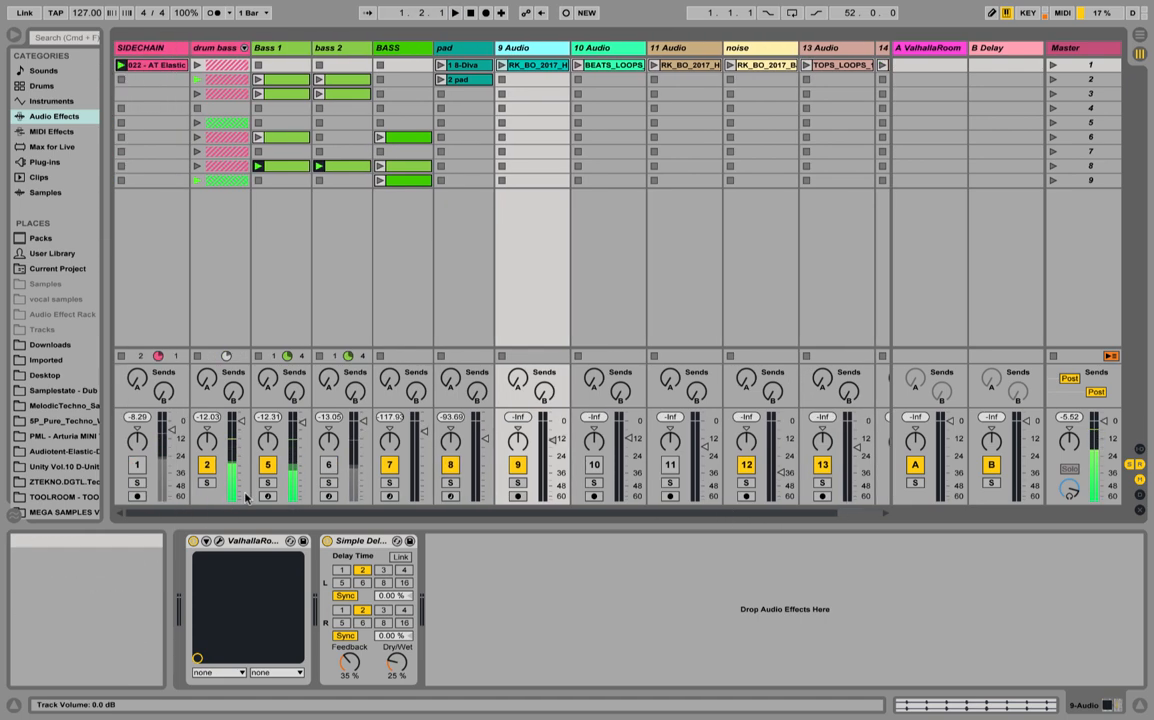
Unmute the bass 2 track, and stop the clips playing on the bass 2 and Bass 1 tracks
left_click(261, 47)
left_click(198, 47)
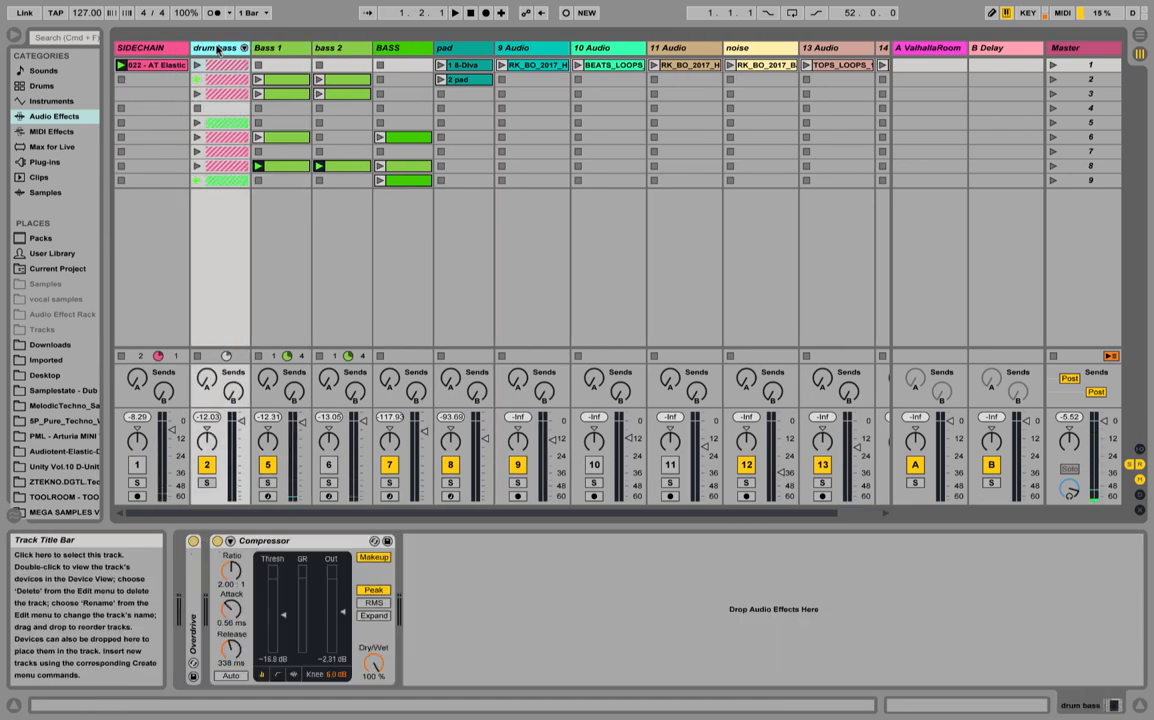
left_click(265, 48)
left_click(324, 50)
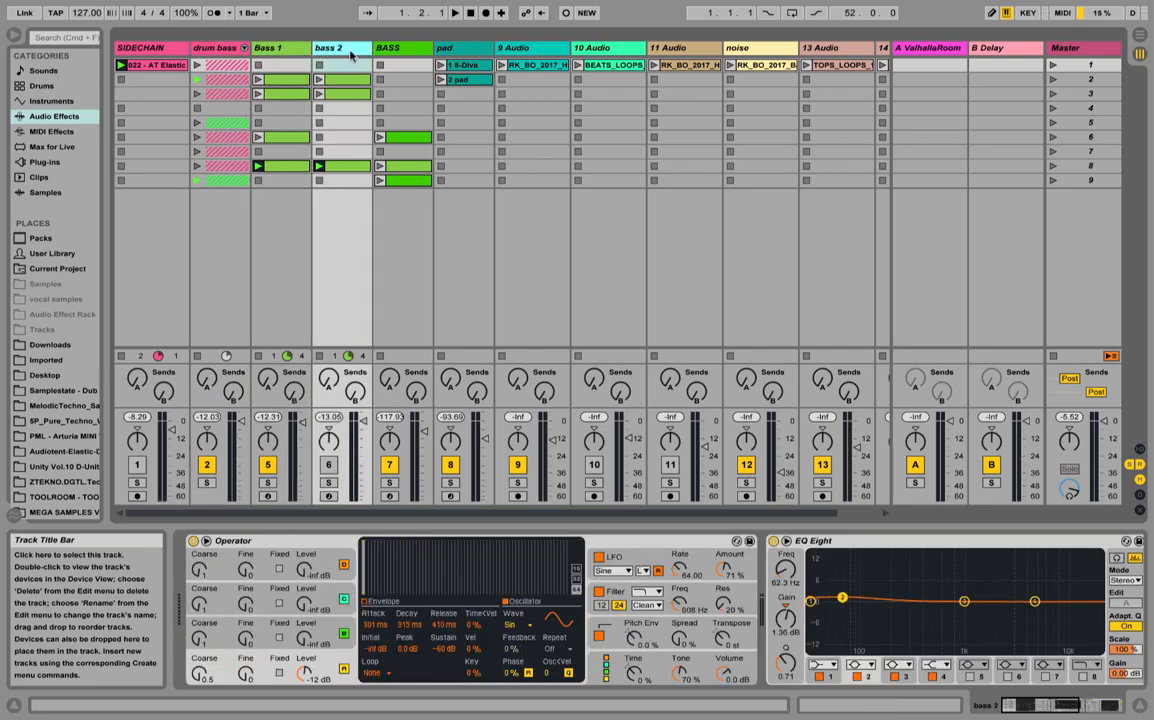
left_click(328, 465)
double_click(336, 356)
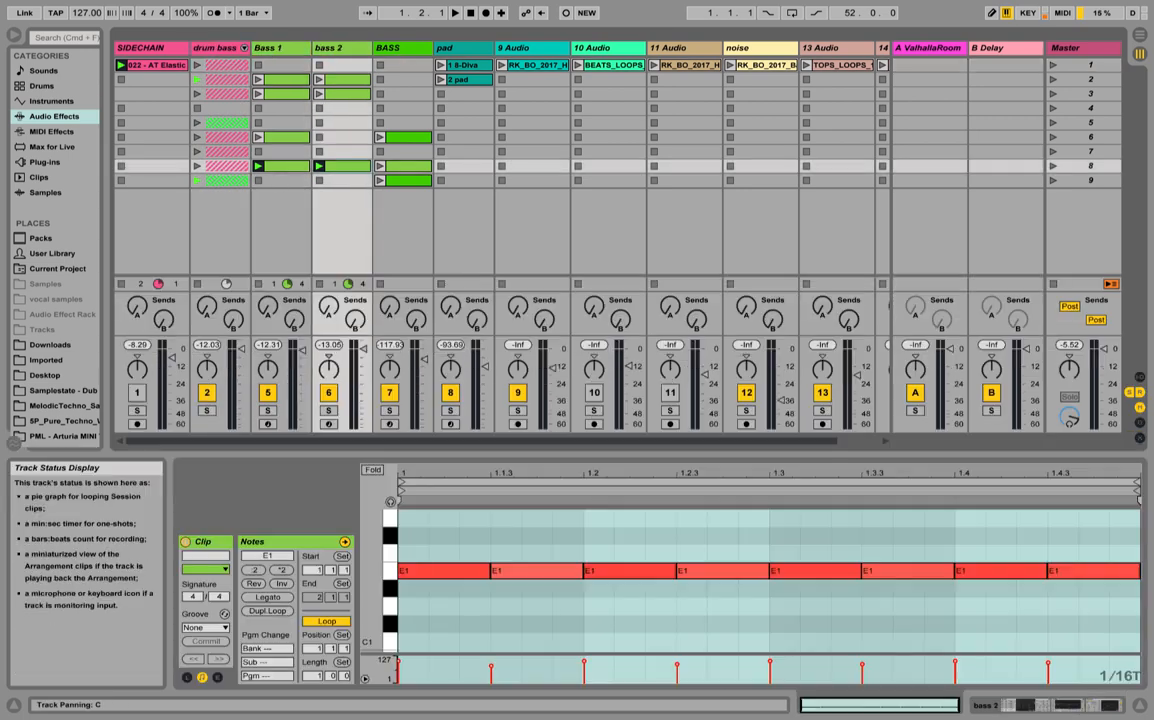
left_click(319, 285)
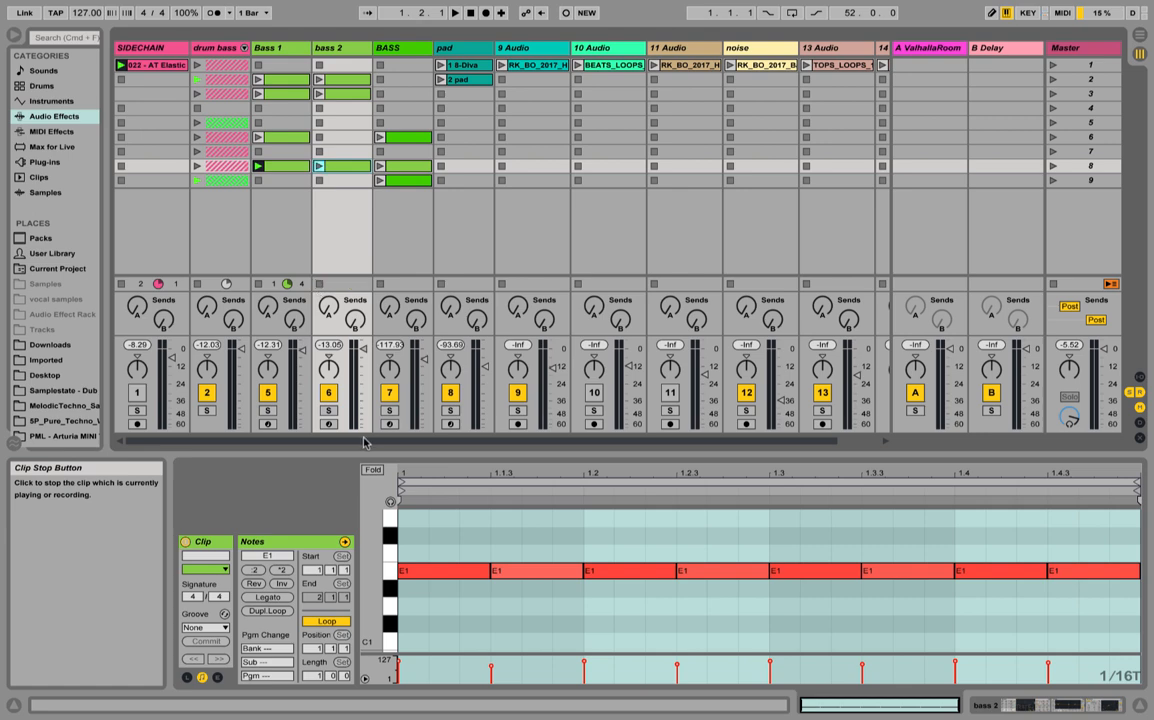
left_click(290, 50)
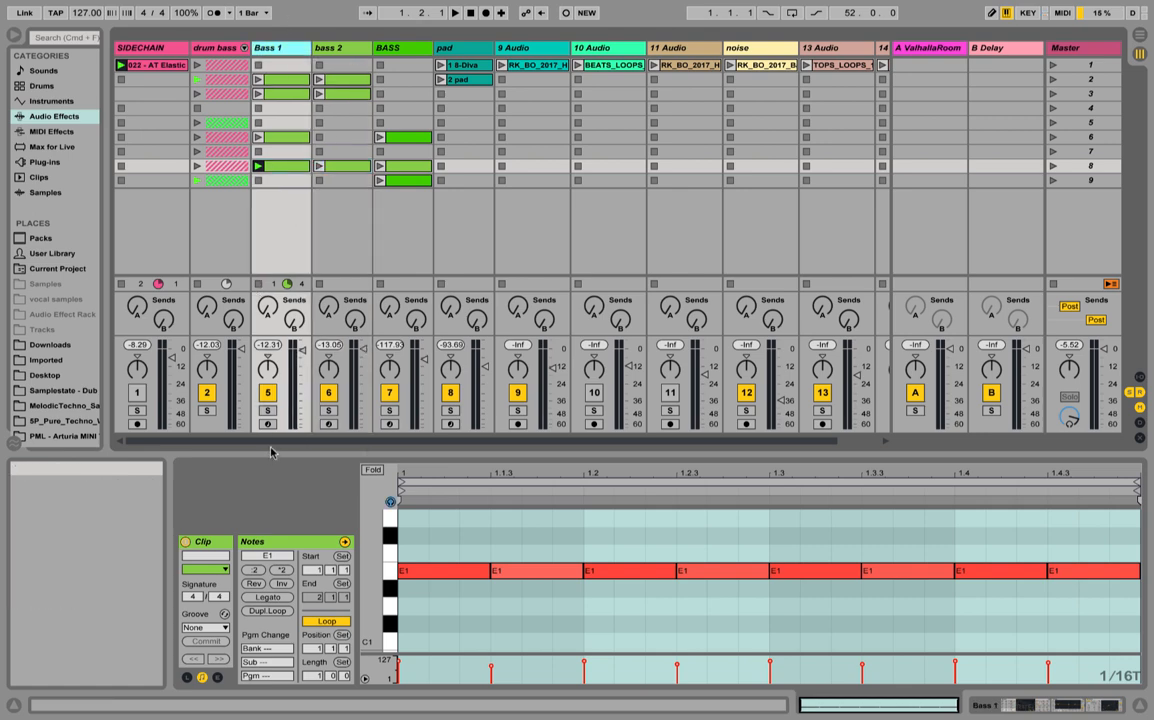
left_click(258, 285)
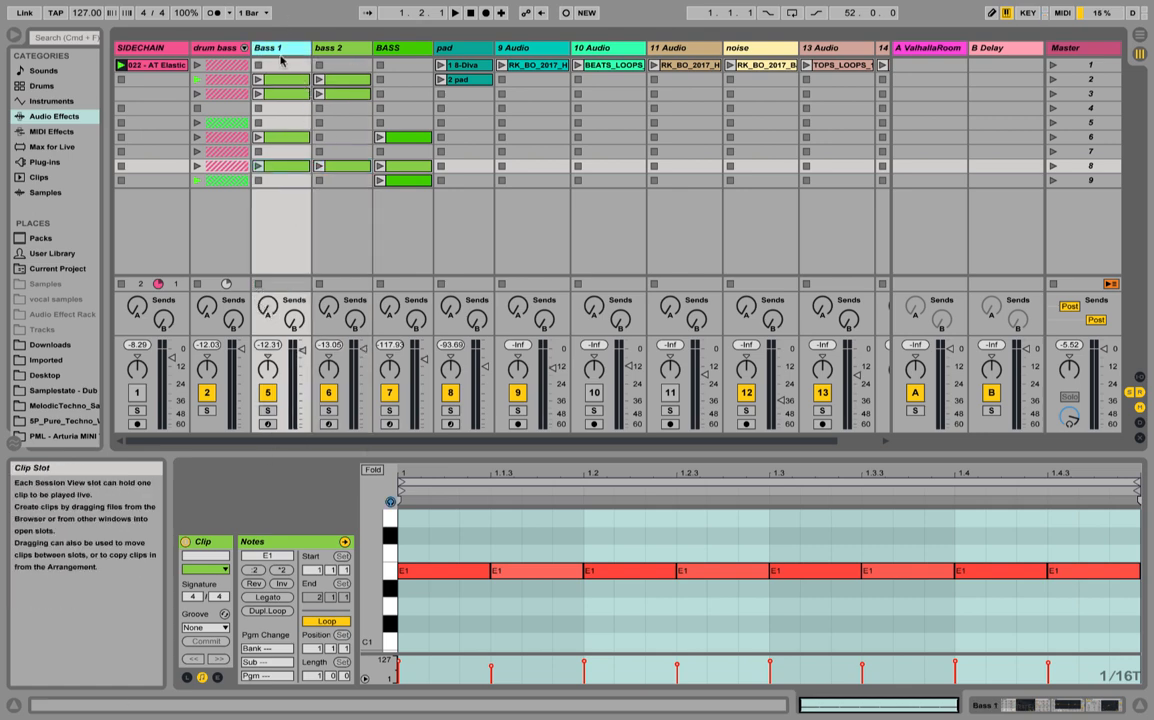
Solo the drum bass group and play it on its own
left_click(221, 47)
left_click(210, 408)
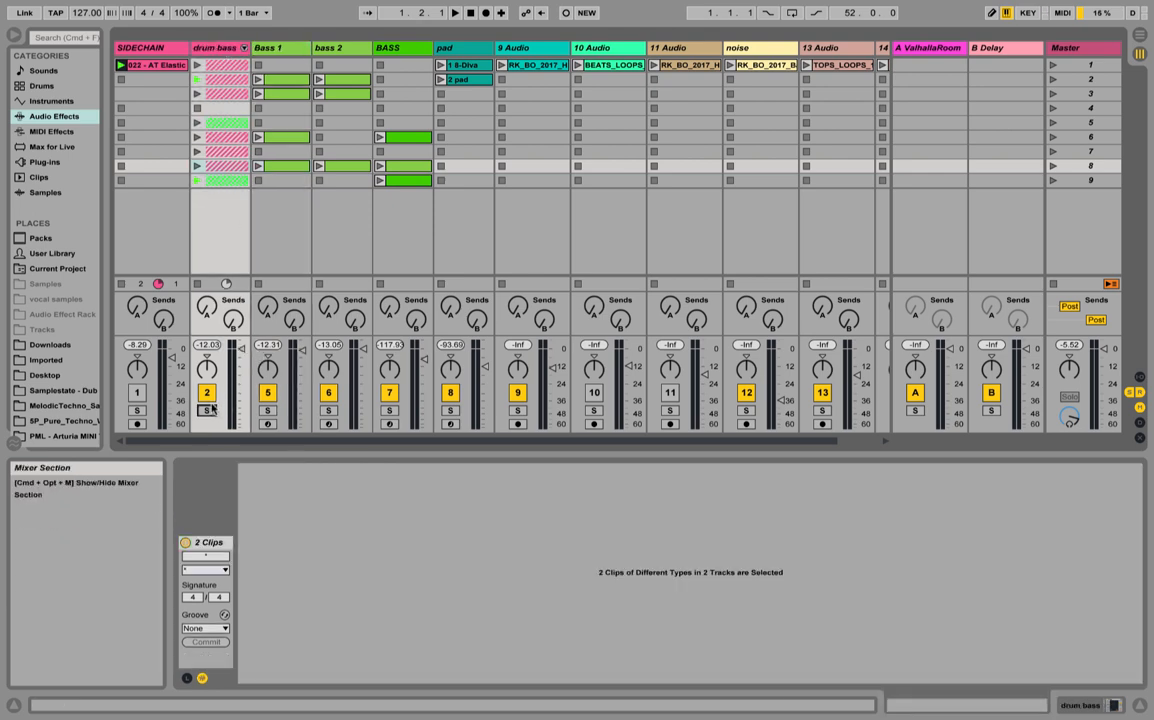
left_click(210, 410)
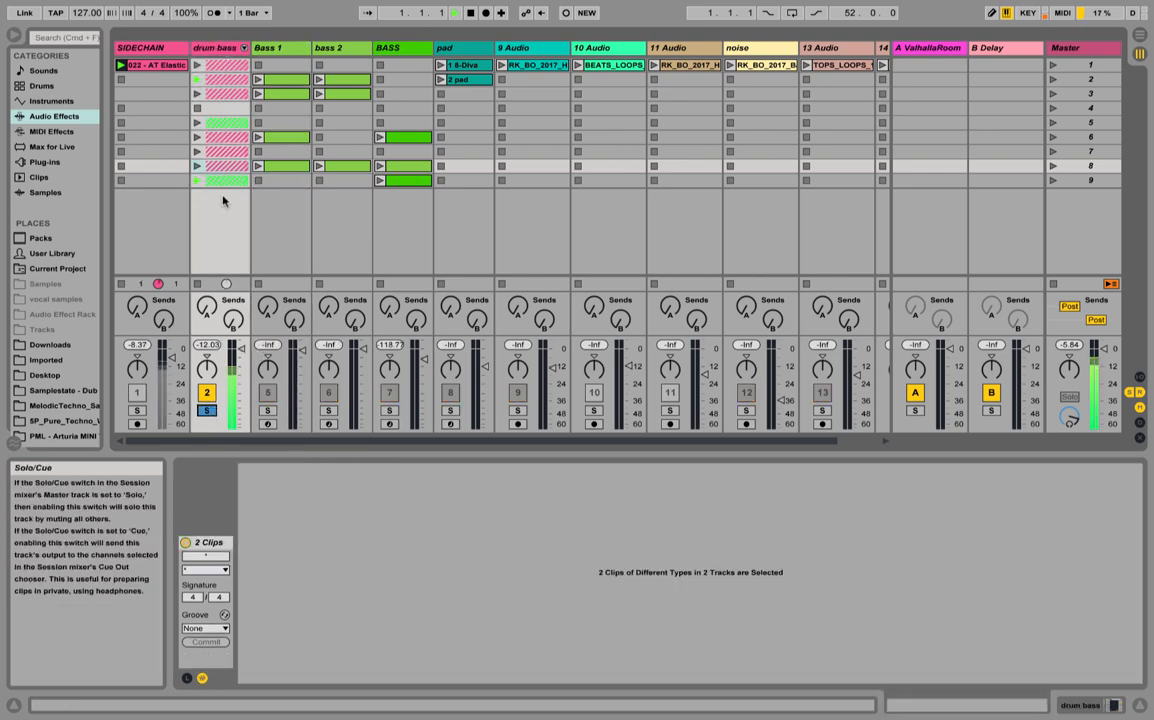
Unfold the drum bass group, set the KICK track's F clip transposition to -3 st while it plays, and stop playback
left_click(244, 47)
left_click(272, 48)
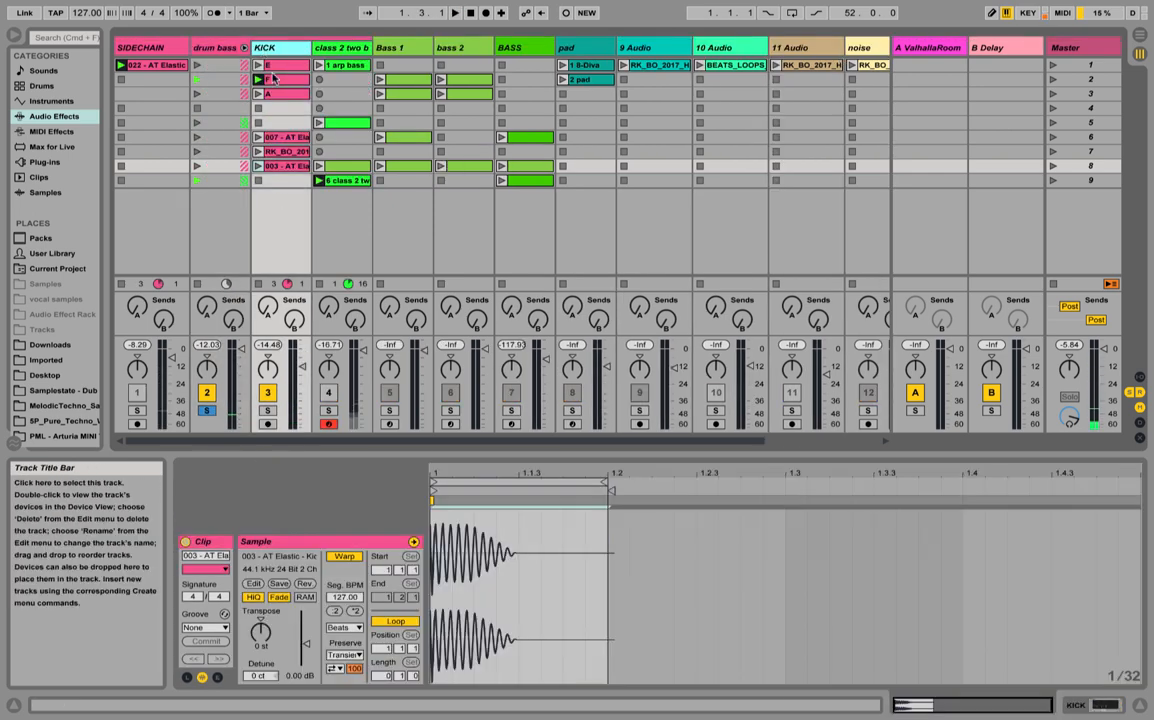
left_click(277, 81)
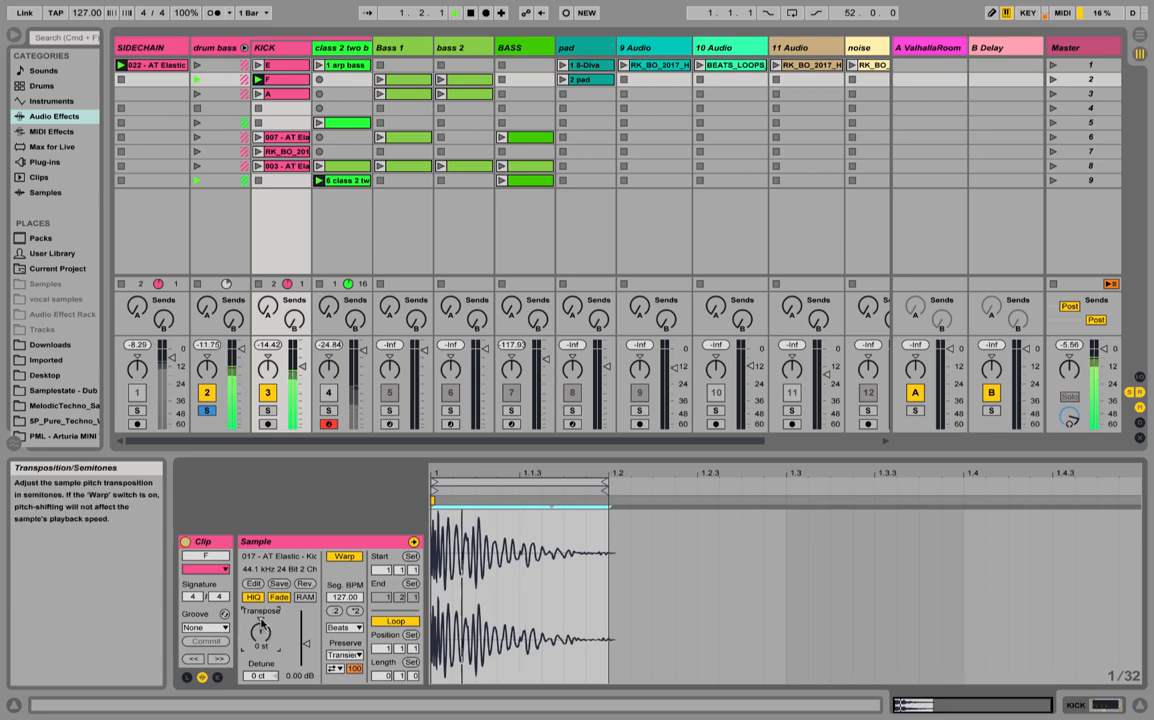
key("space")
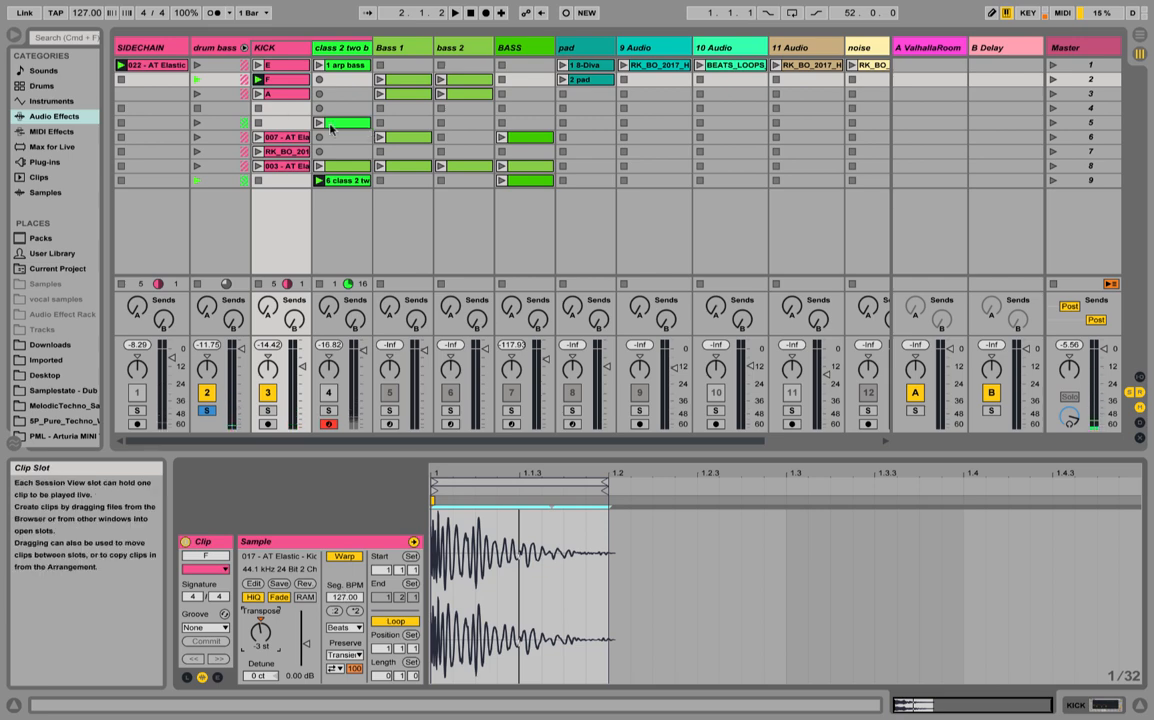
Fold the drum bass group and show the Bass 1 track's Operator and EQ Eight devices
left_click(237, 52)
left_click(243, 47)
double_click(263, 49)
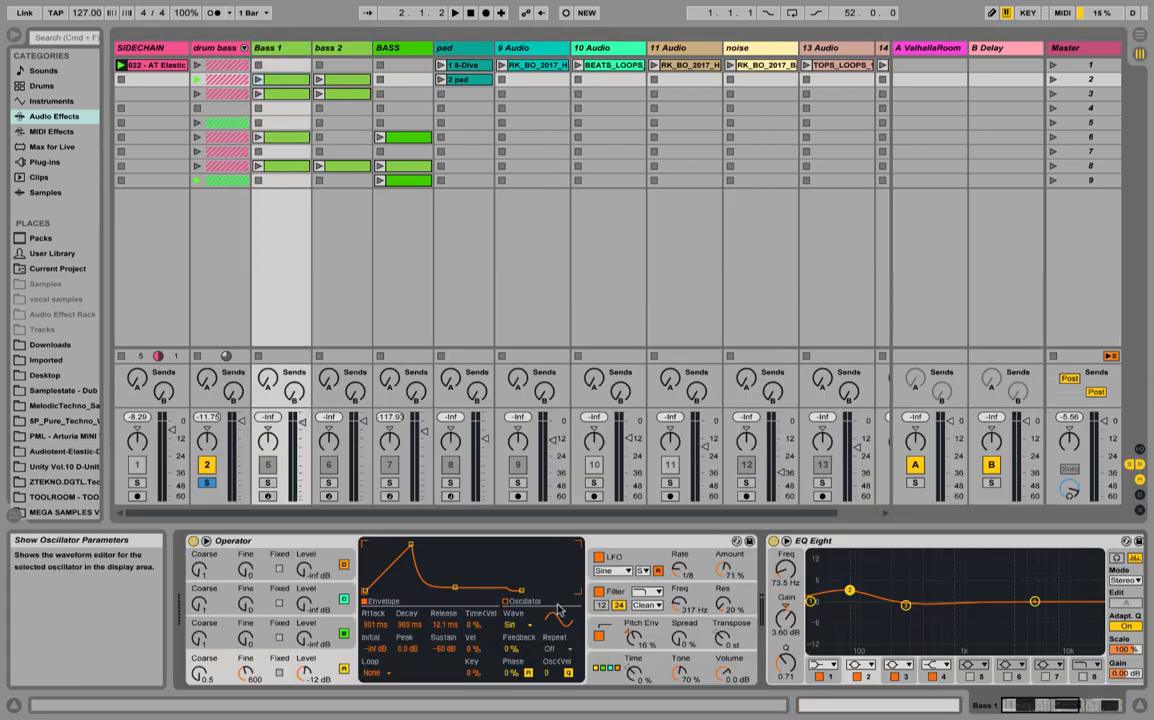
mouse_move(1048, 705)
left_mouse_down()
mouse_move(1094, 705)
mouse_move(1042, 705)
left_mouse_up()
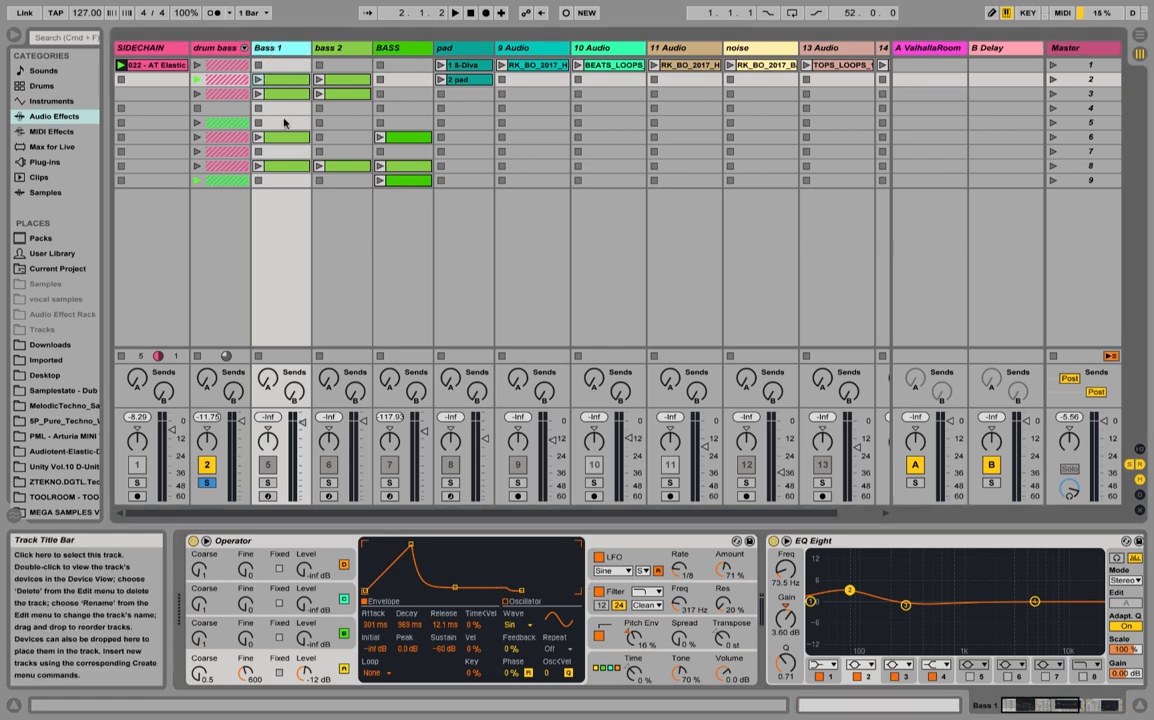
Unsolo the drum bass group, and audition the Bass 1 clips in slots 8, 6 and 3 with it
left_click(281, 166)
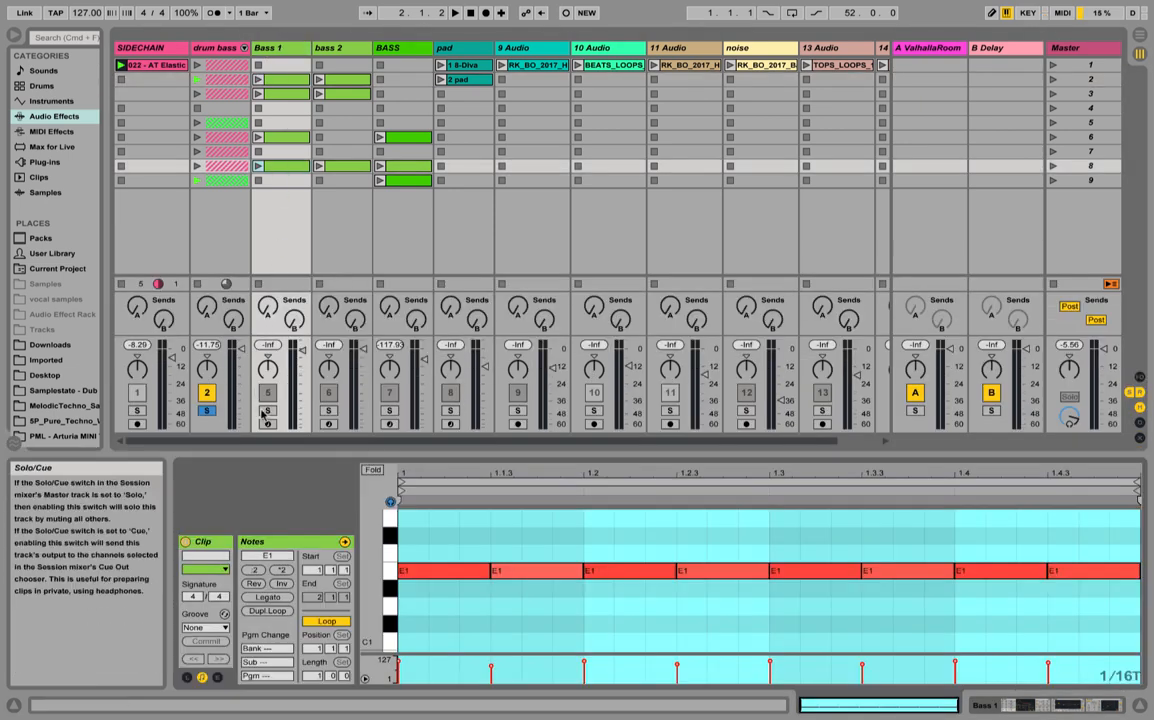
left_click(207, 411)
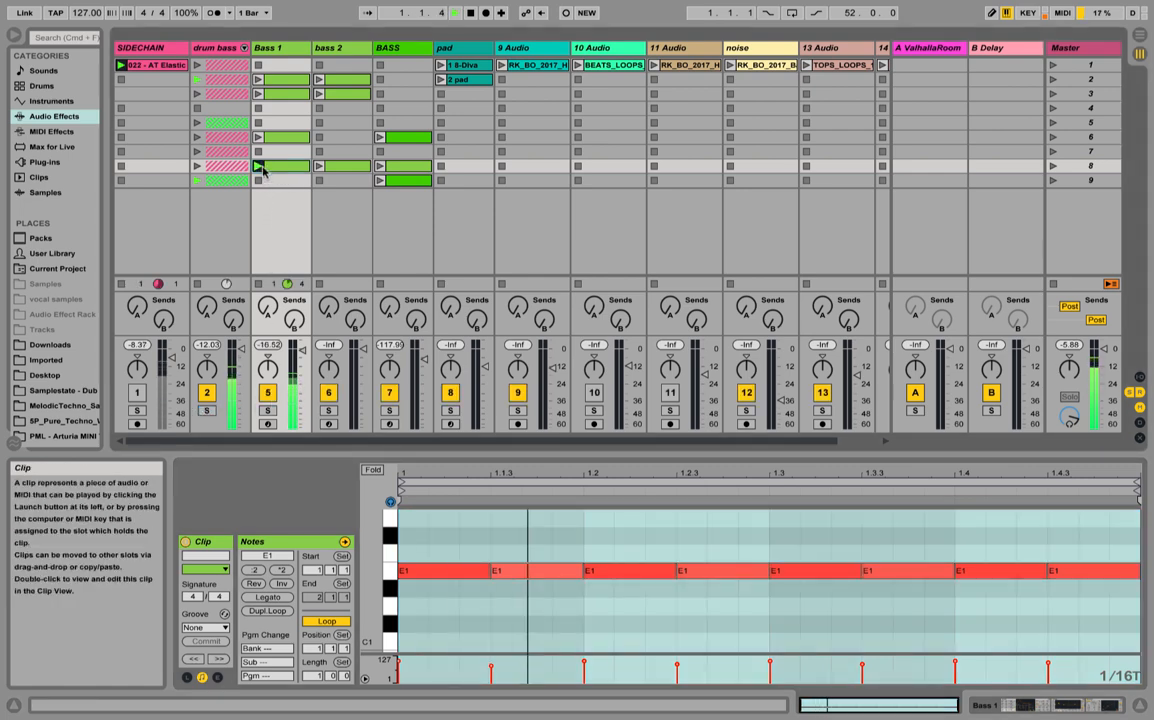
left_click(259, 137)
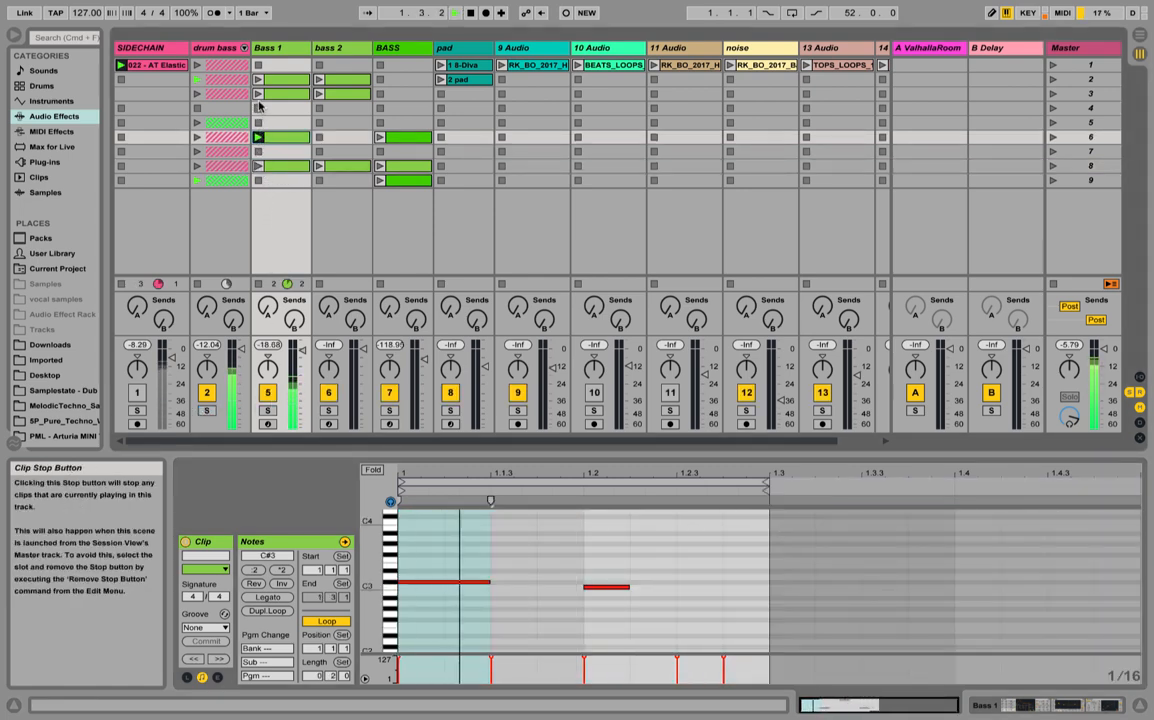
left_click(259, 96)
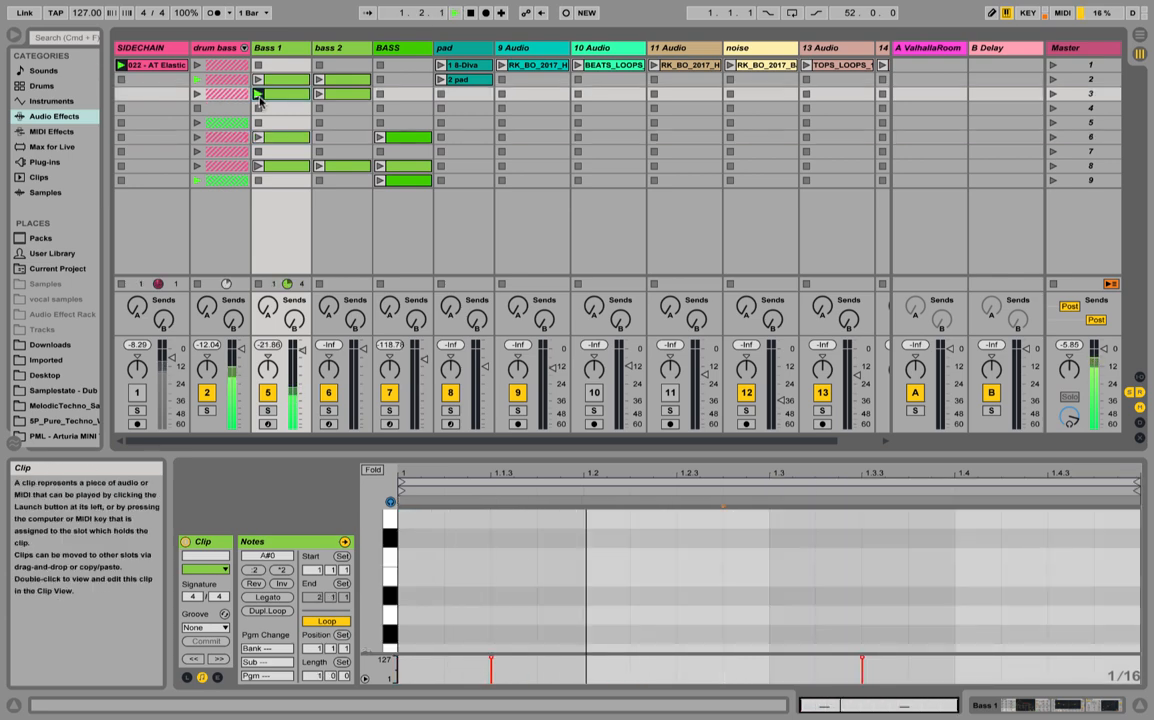
Create an empty MIDI clip in slot 9 of the Bass 1 track and delete it
left_click(277, 167)
left_click(278, 179)
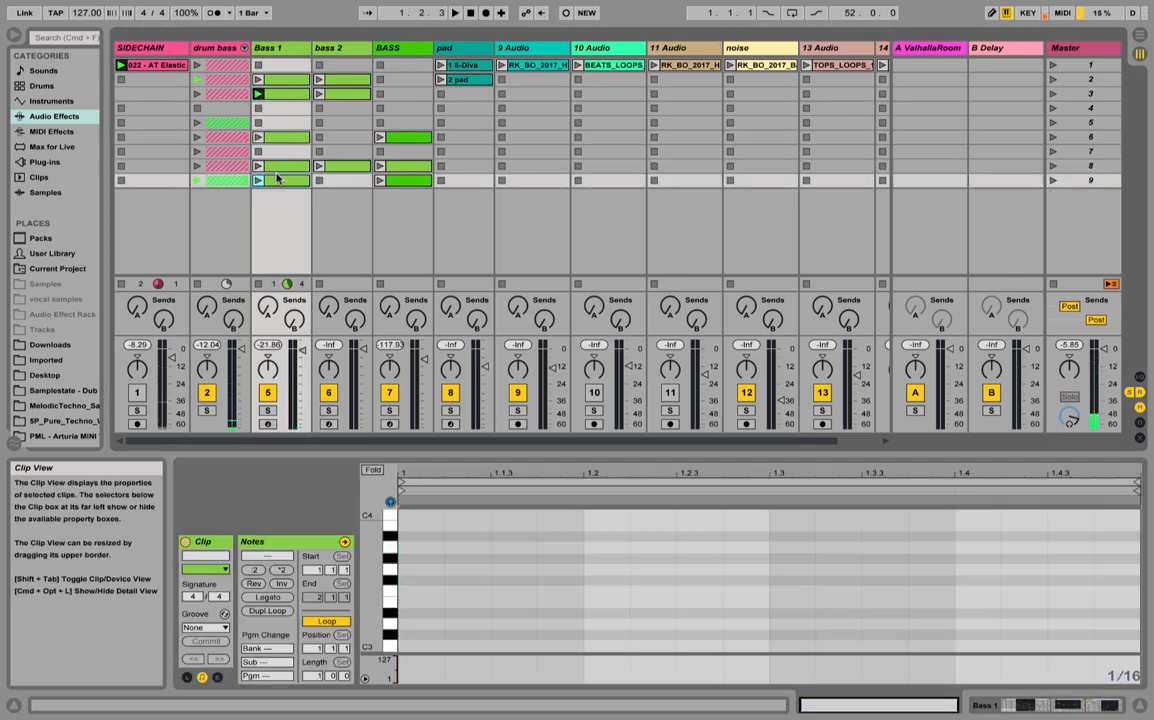
left_click(273, 168)
left_click(277, 179)
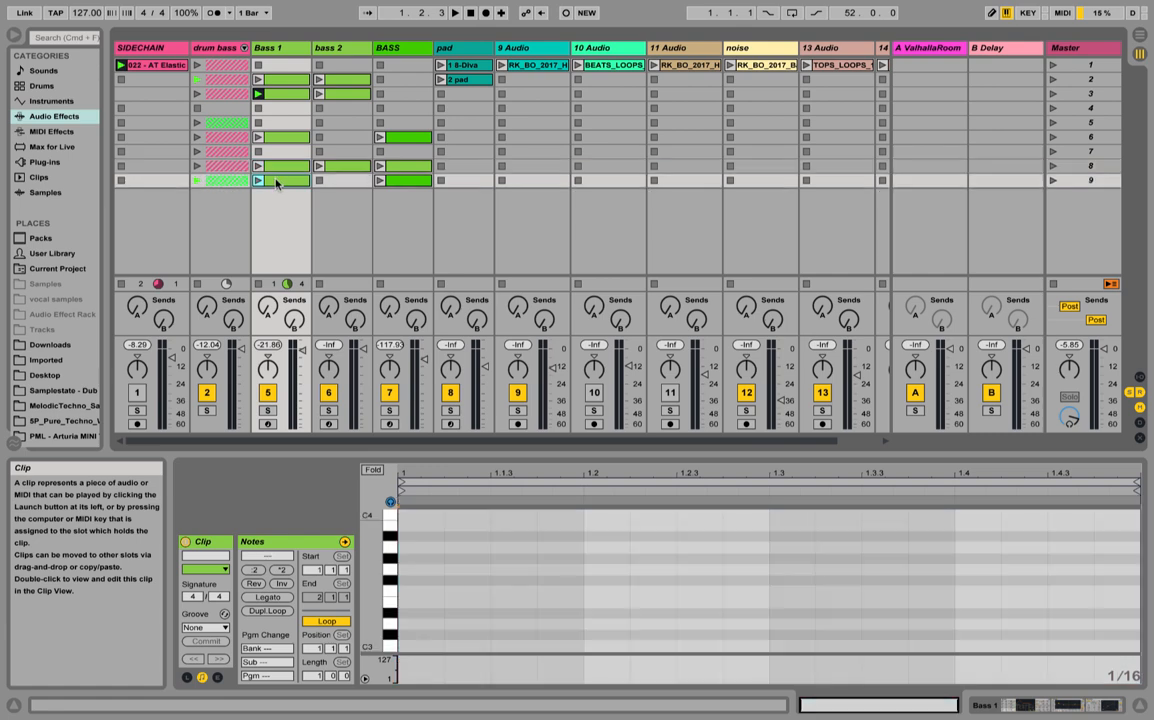
key("Delete")
Open the Bass 1 clip in slot 8 and examine the pitch and length of its repeated notes
left_click(273, 166)
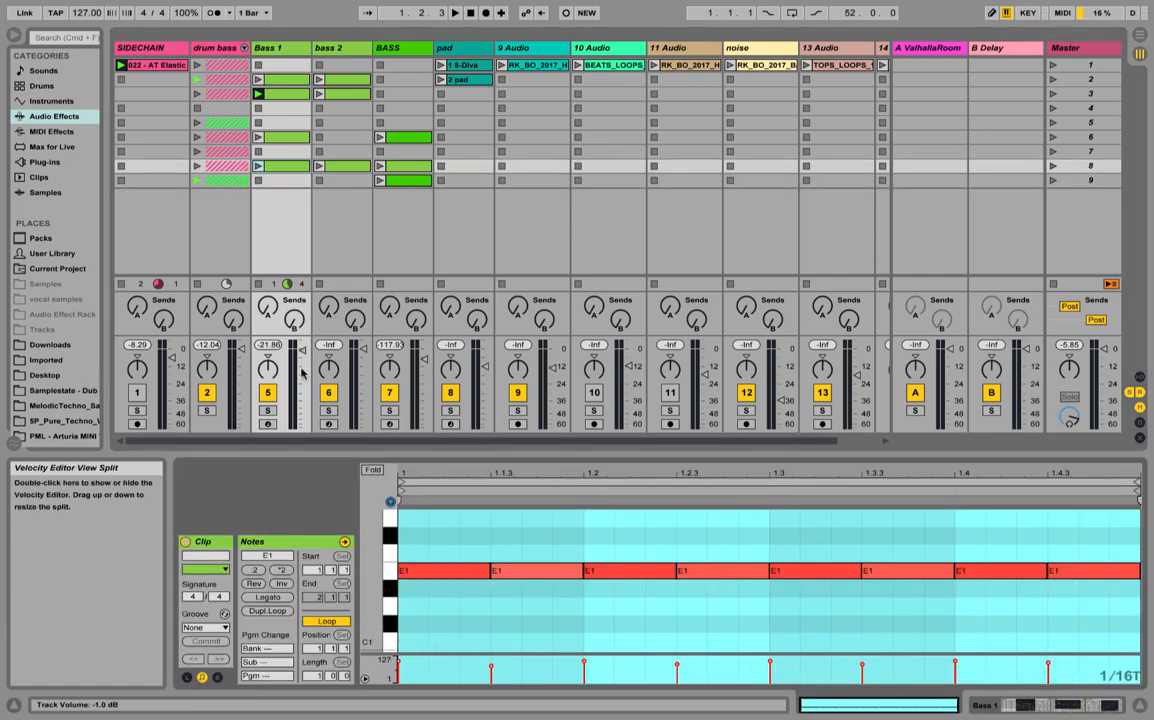
left_click(523, 571)
left_click(660, 571)
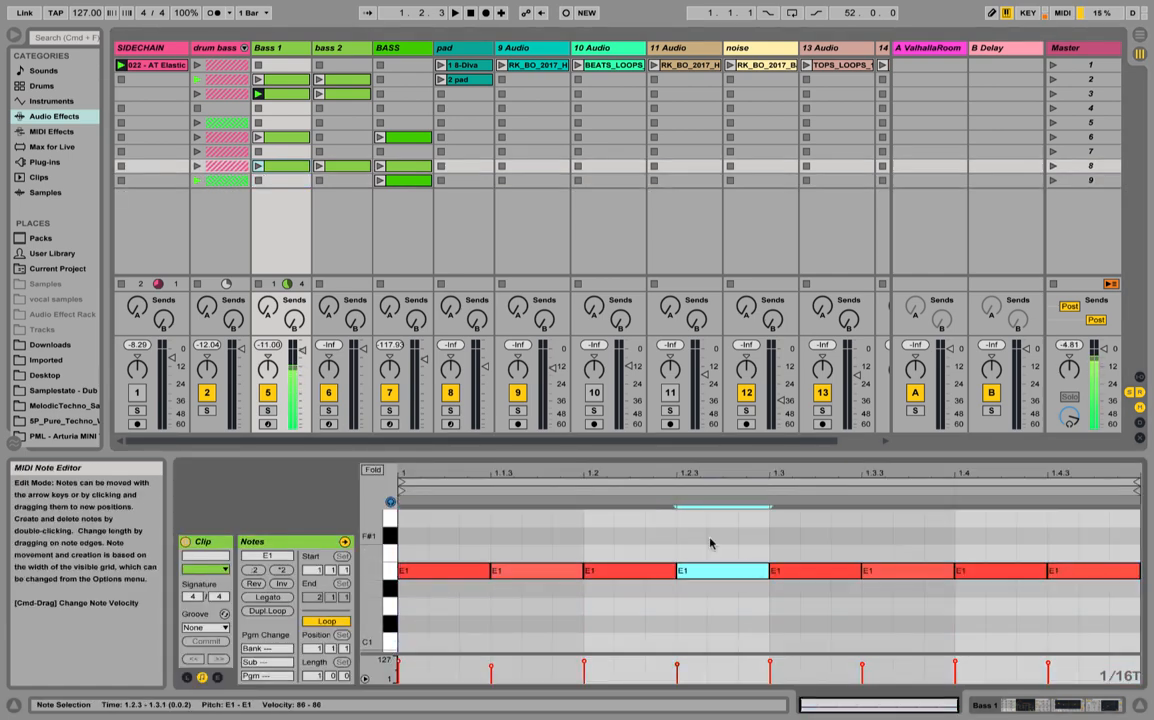
left_click(674, 547)
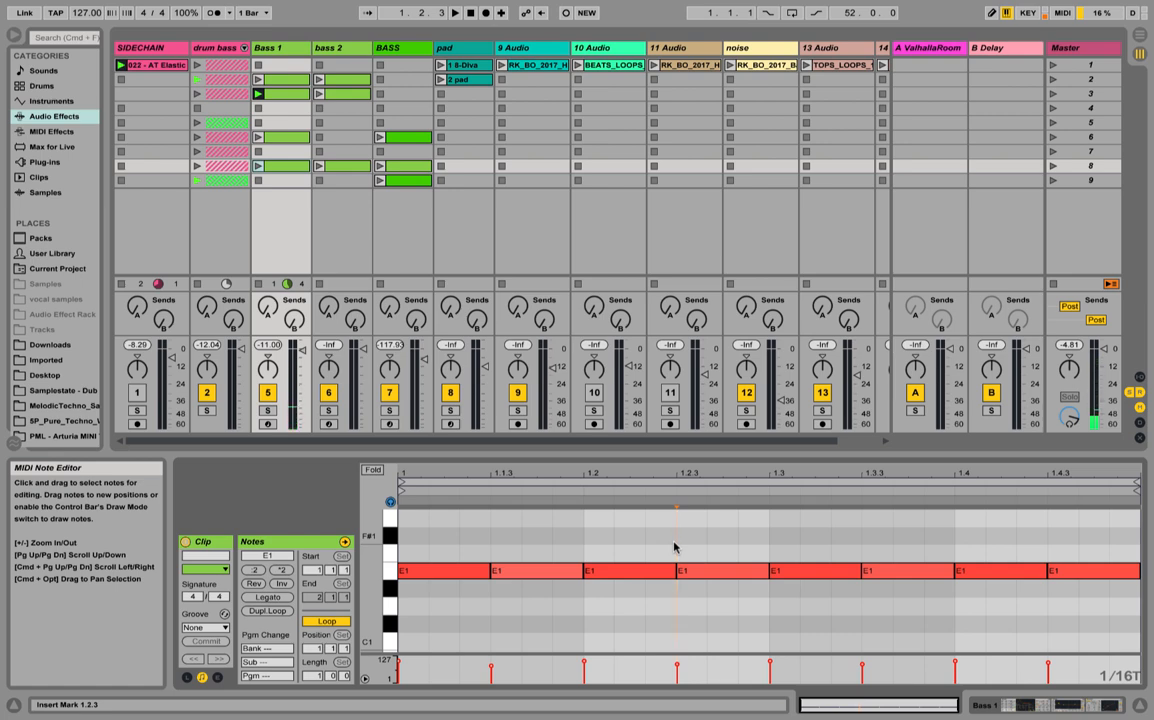
left_click(460, 571)
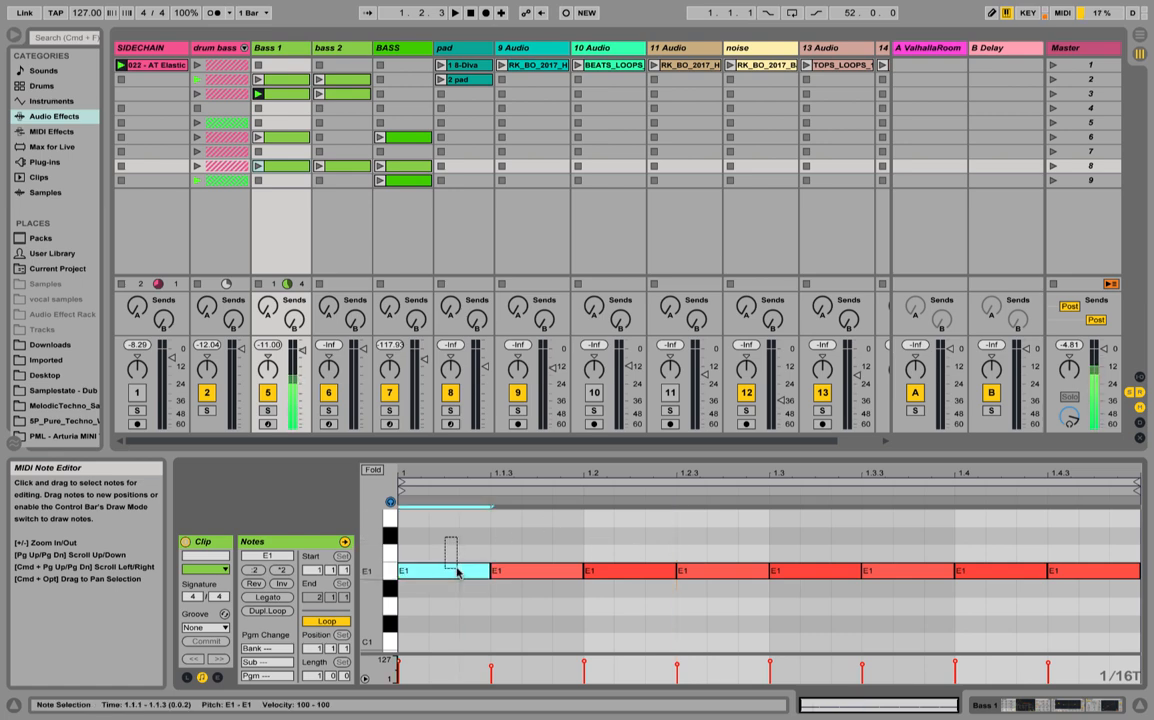
left_click(451, 547)
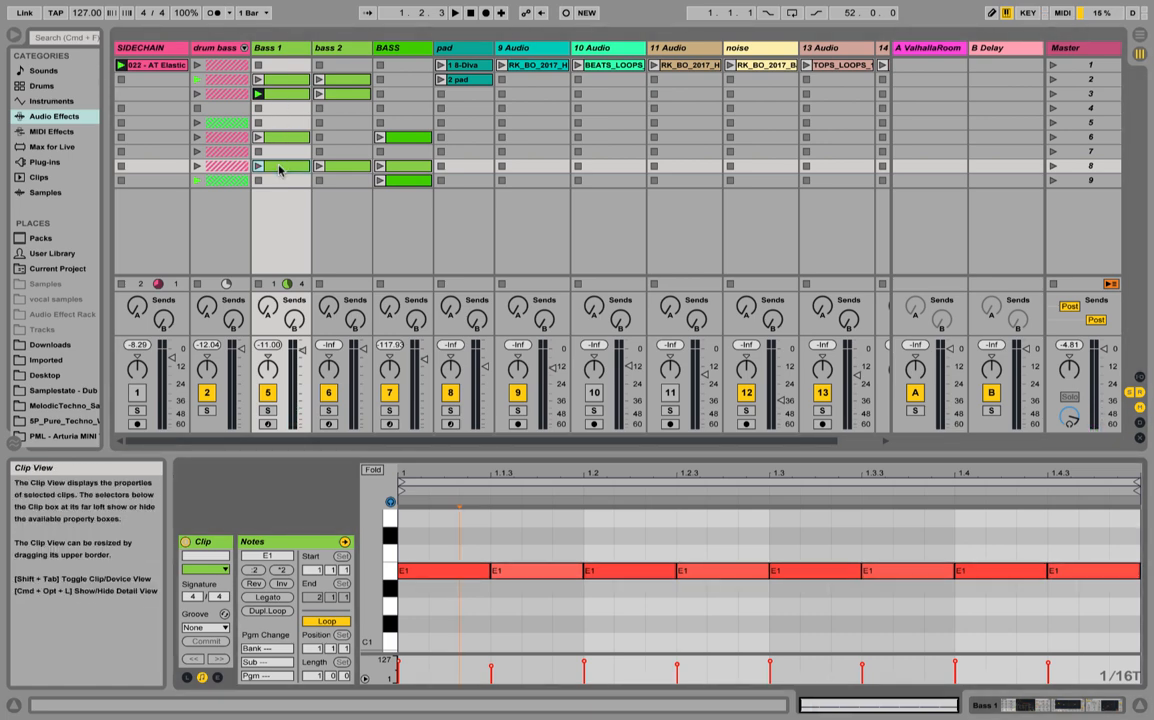
Turn off the EQ Eight on the Bass 1 track and show Operator's oscillator waveform display
left_click(283, 55)
double_click(283, 55)
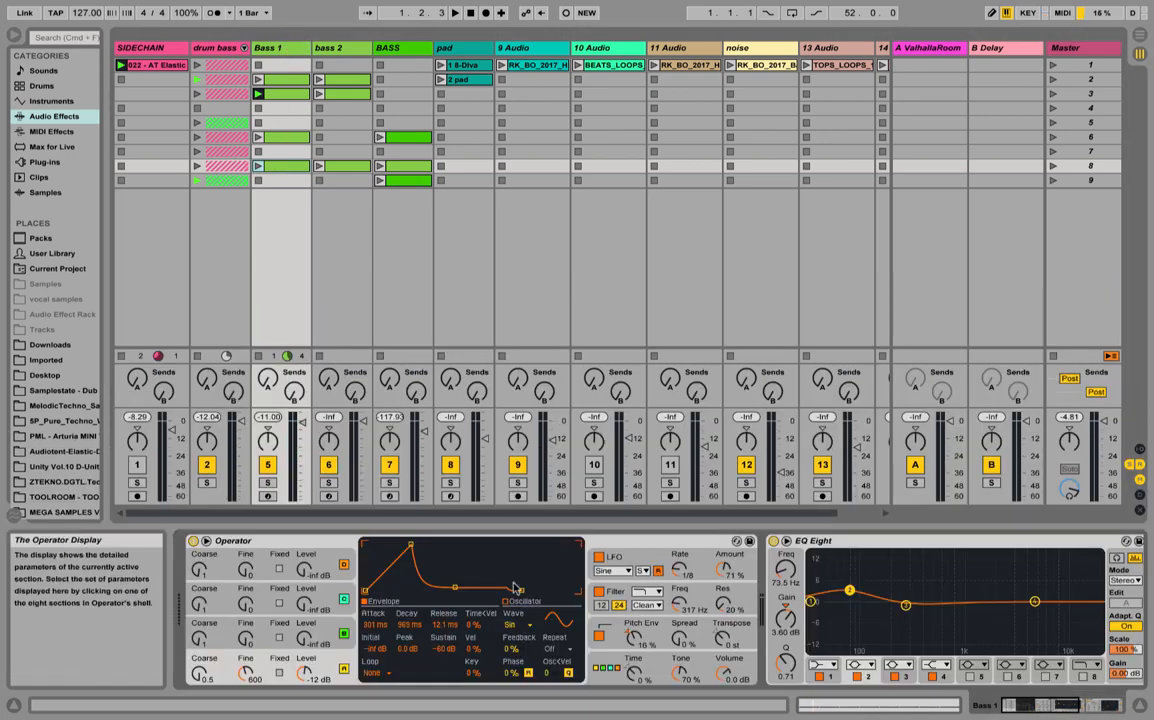
left_click(774, 541)
left_click_drag(1065, 708, 893, 691)
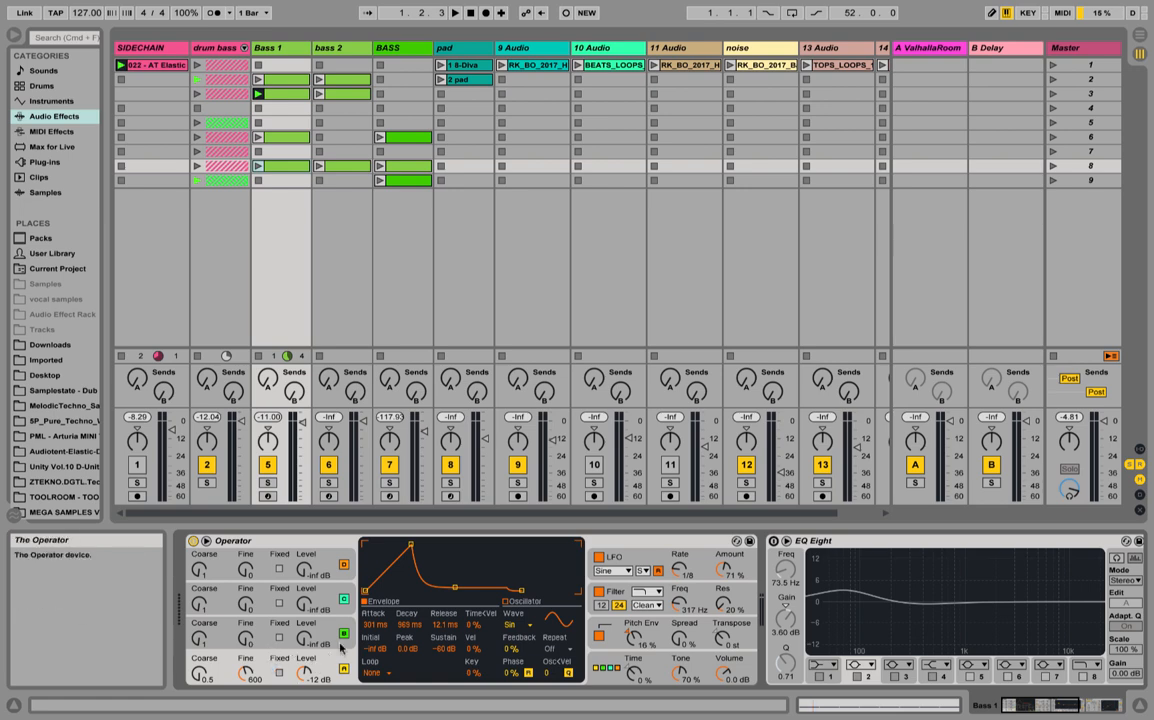
left_click(522, 625)
left_click(527, 627)
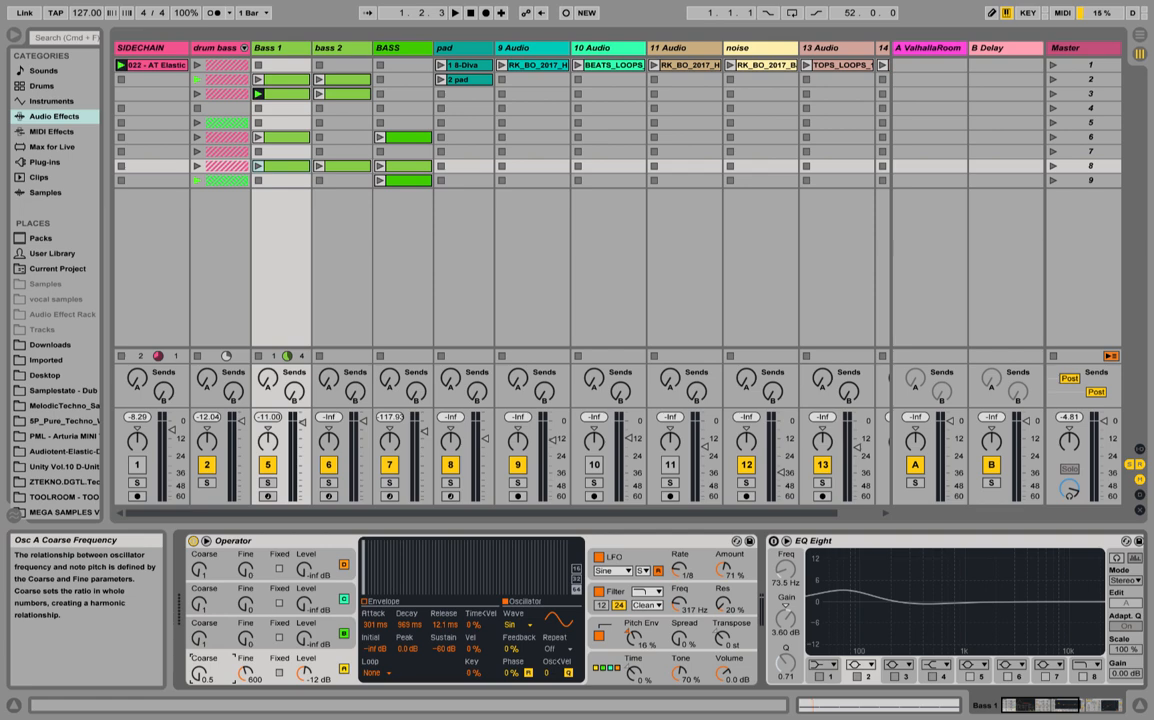
Solo the Bass 1 track and launch its clip in slot 8
left_click(267, 482)
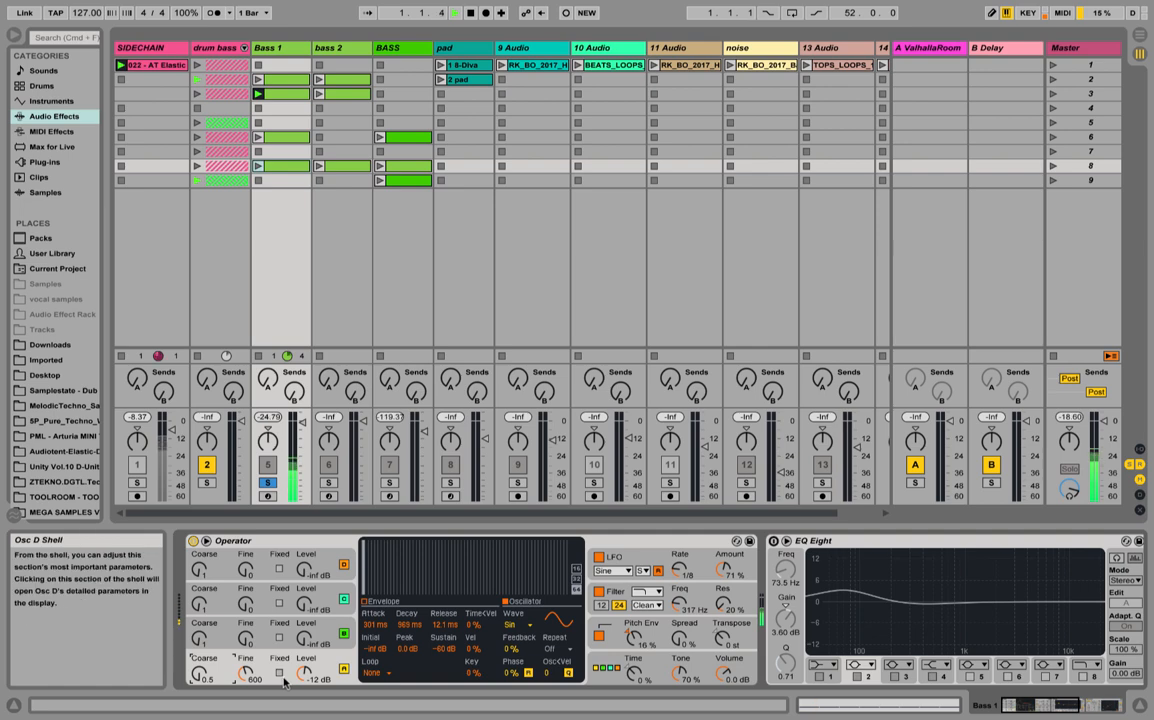
left_click(274, 167)
left_click(258, 166)
double_click(277, 167)
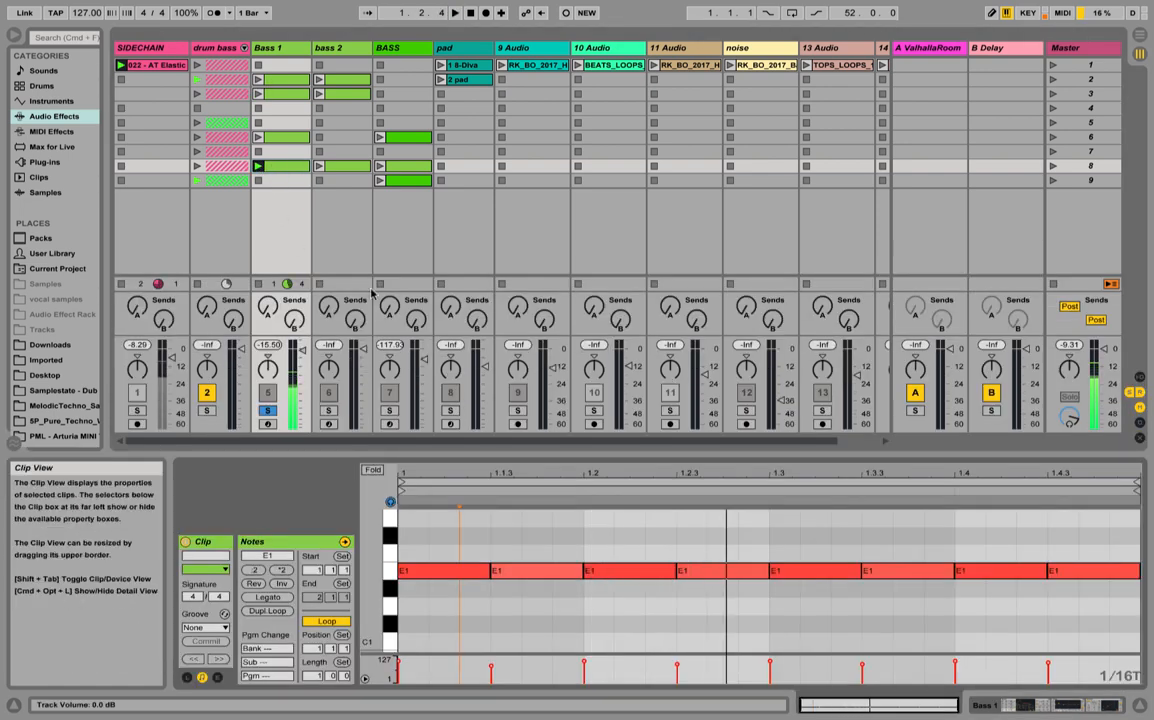
Vary the Fine frequency of Operator's oscillator A while Bass 1 plays, and set it back to 600
left_click(277, 63)
left_click(252, 50)
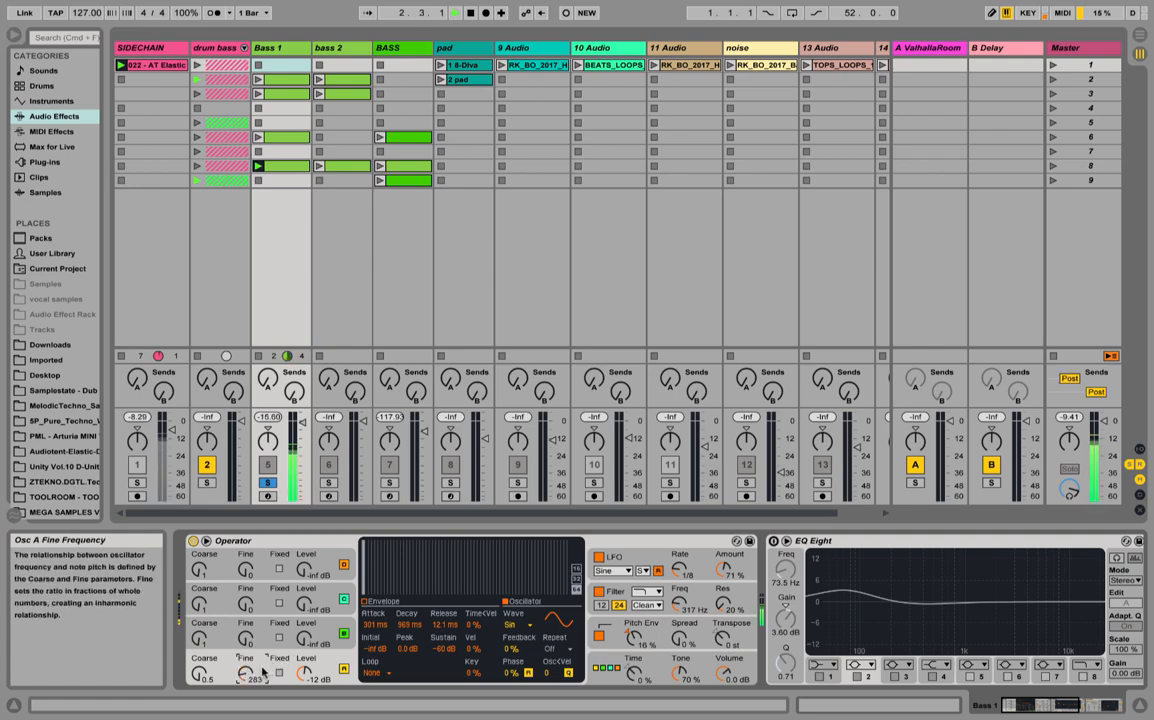
type("600")
key("Return")
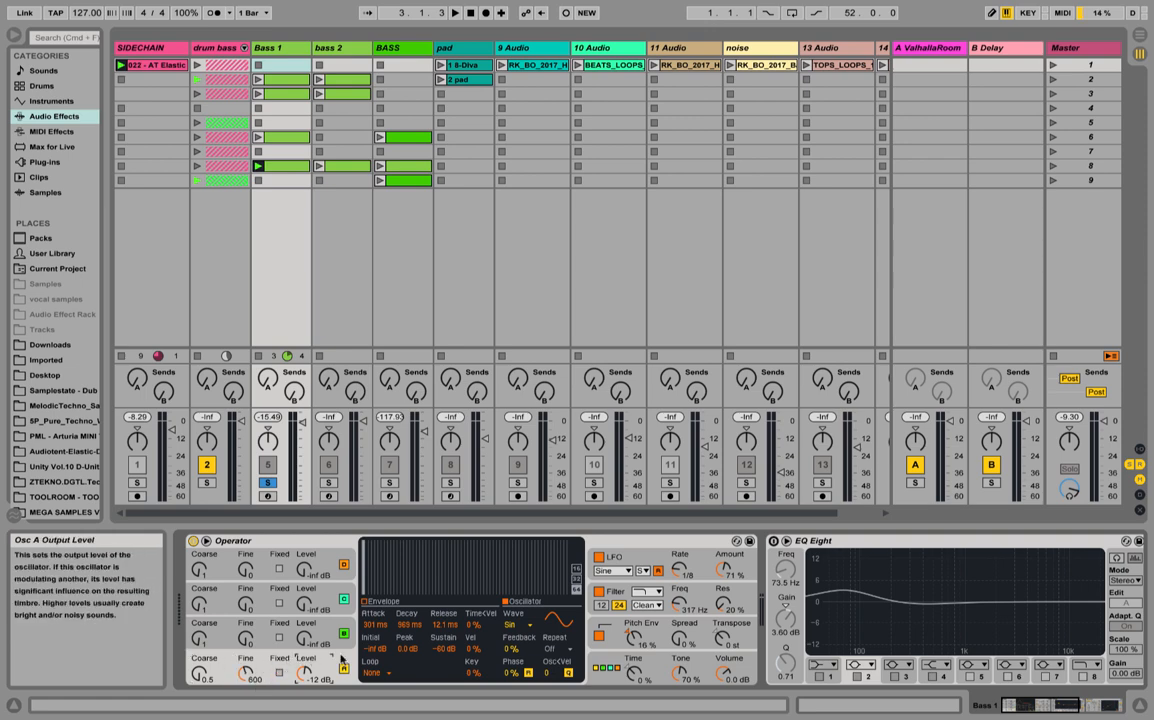
Show oscillator A's envelope parameters in Operator and examine its sustain level and attack time
left_click(364, 601)
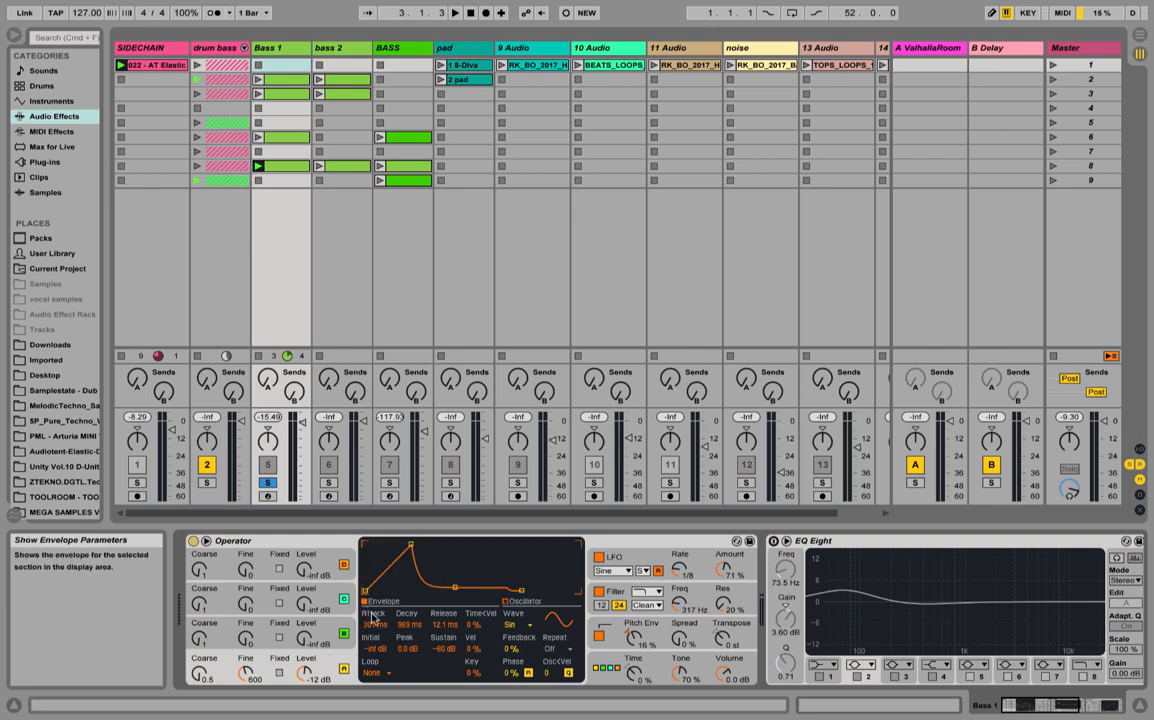
left_click(443, 649)
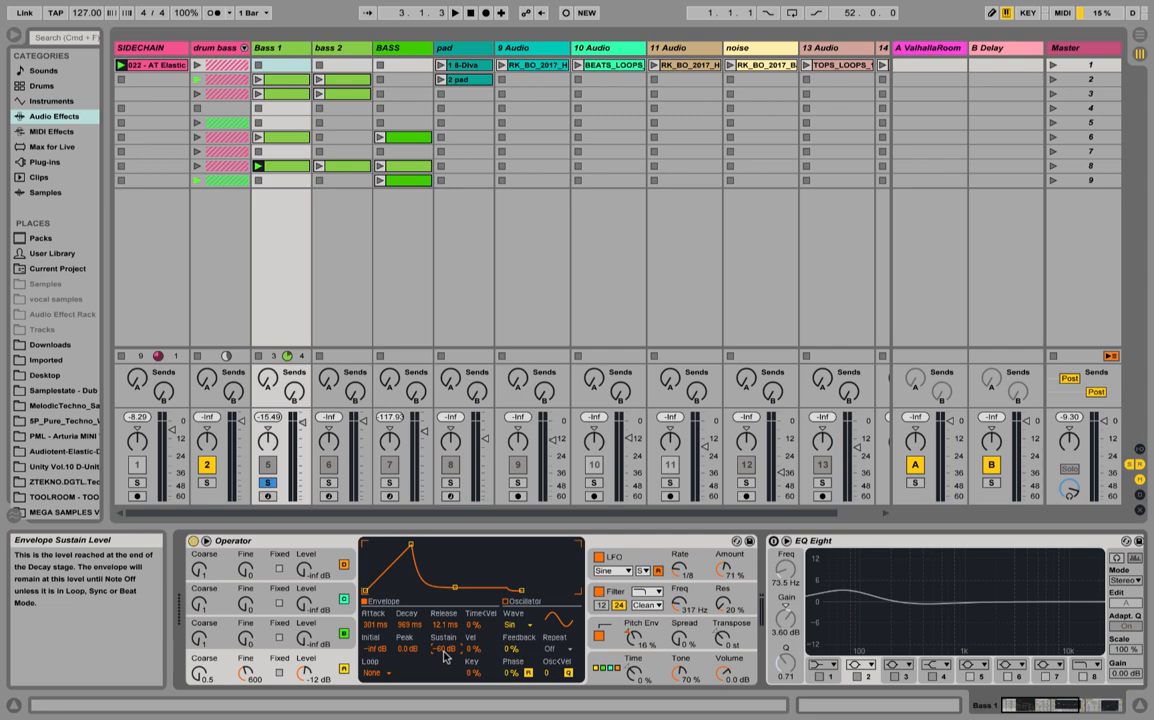
left_click(376, 626)
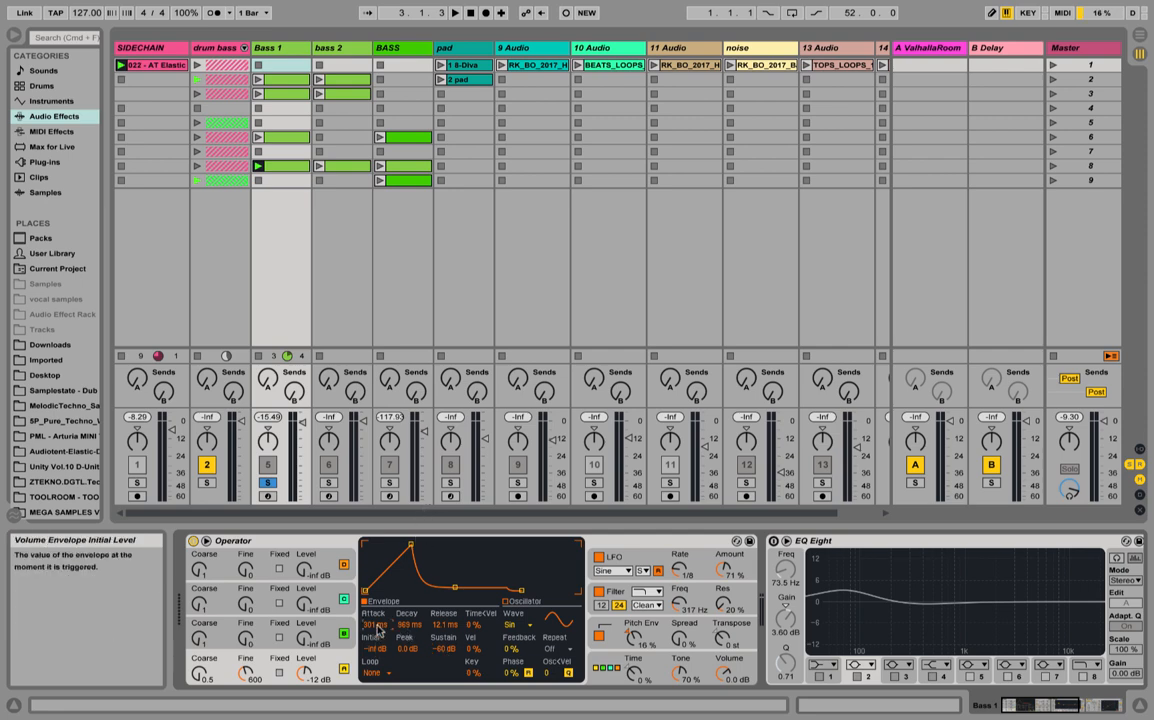
Try a shorter attack time on oscillator A's envelope, play the bass, and undo the attack change
left_click_drag(377, 626, 377, 700)
key("space")
key("ctrl+z")
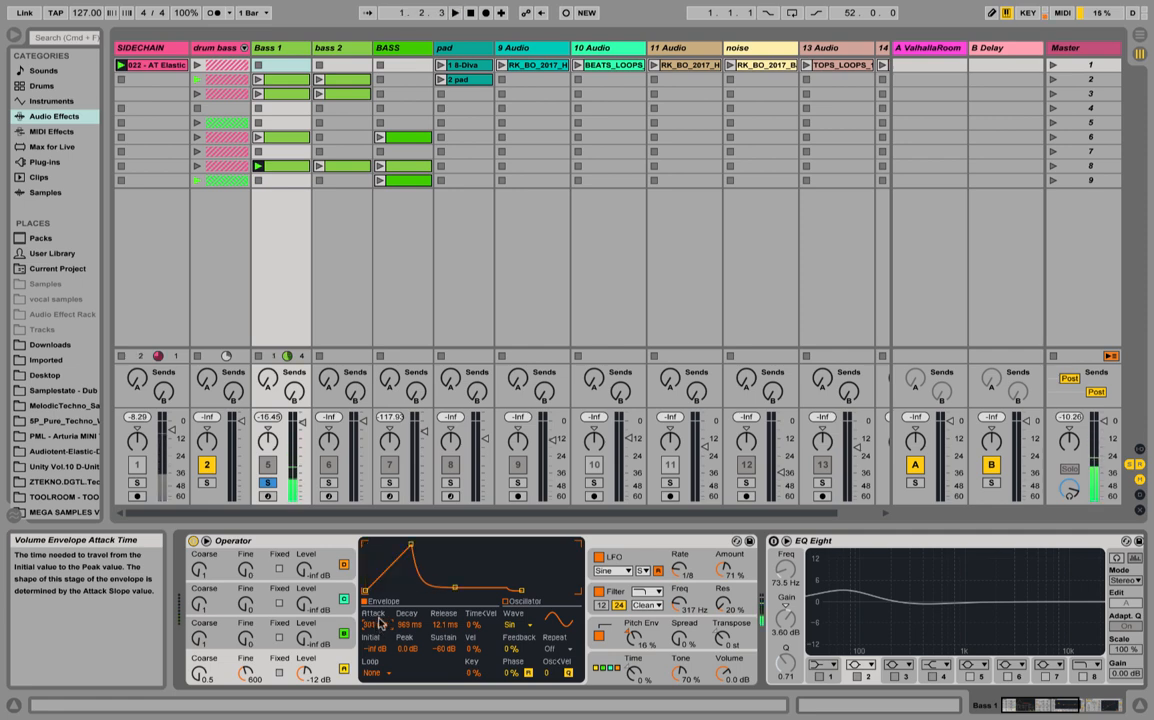
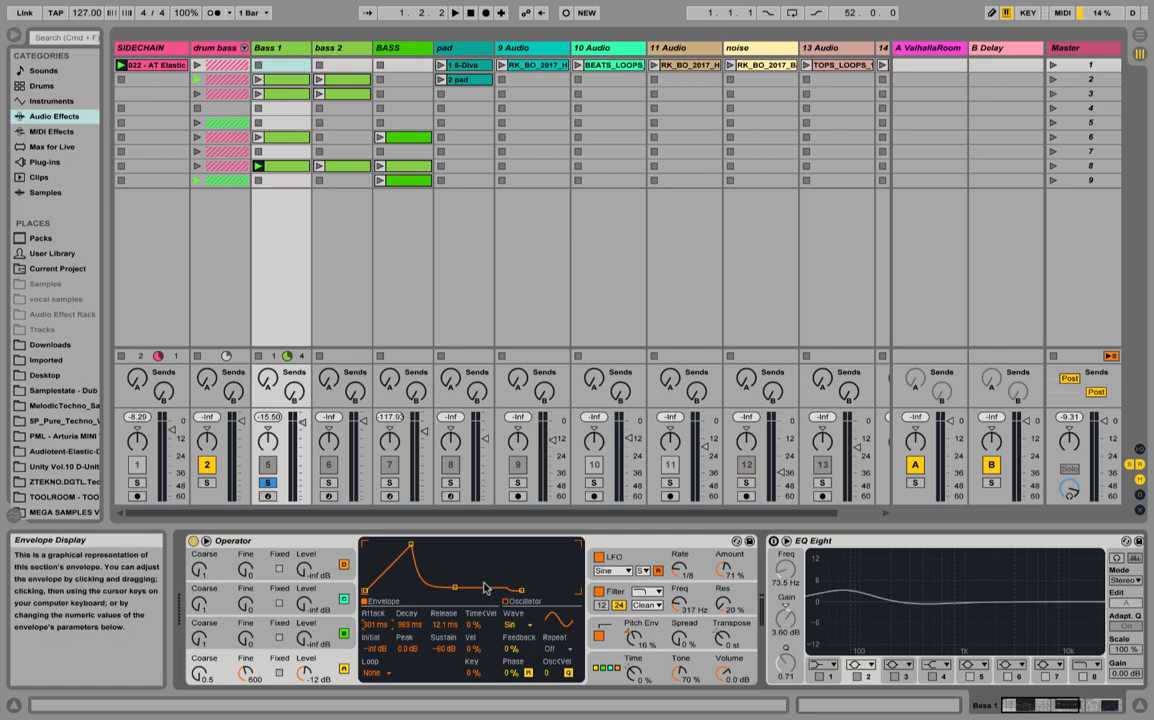
Switch off Operator's LFO on Bass 1, show the filter settings, and compare the sound with the pitch envelope disabled and re-enabled
left_click(613, 628)
left_click(600, 558)
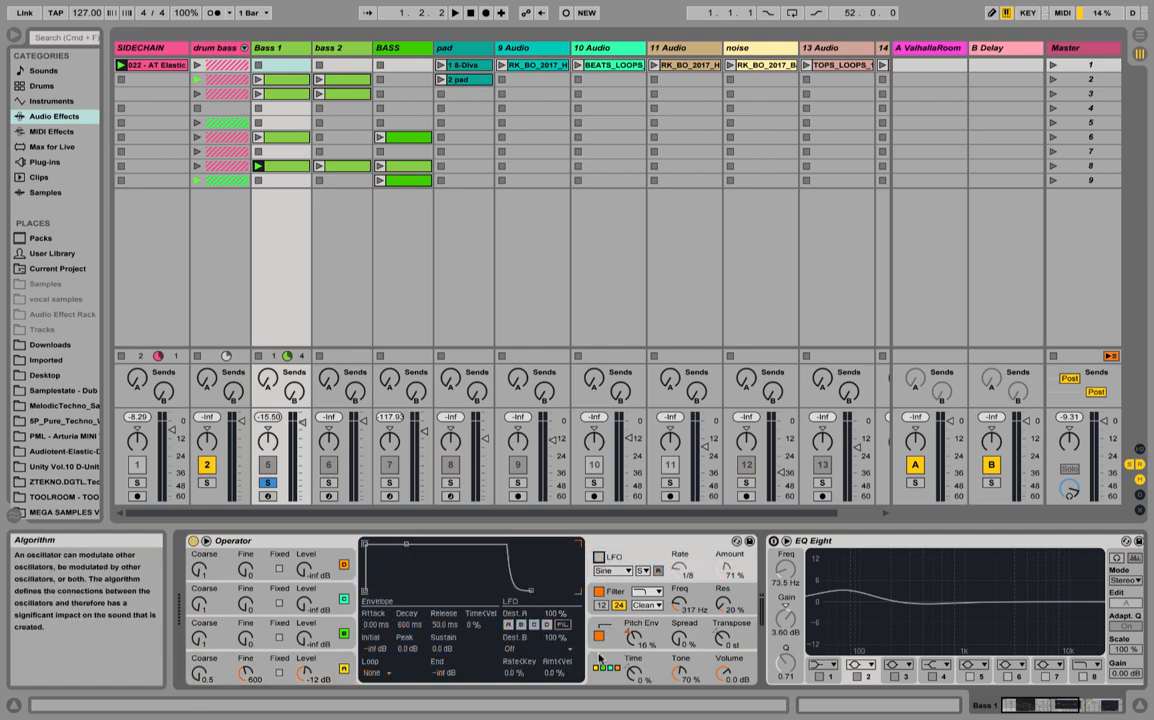
left_click(599, 592)
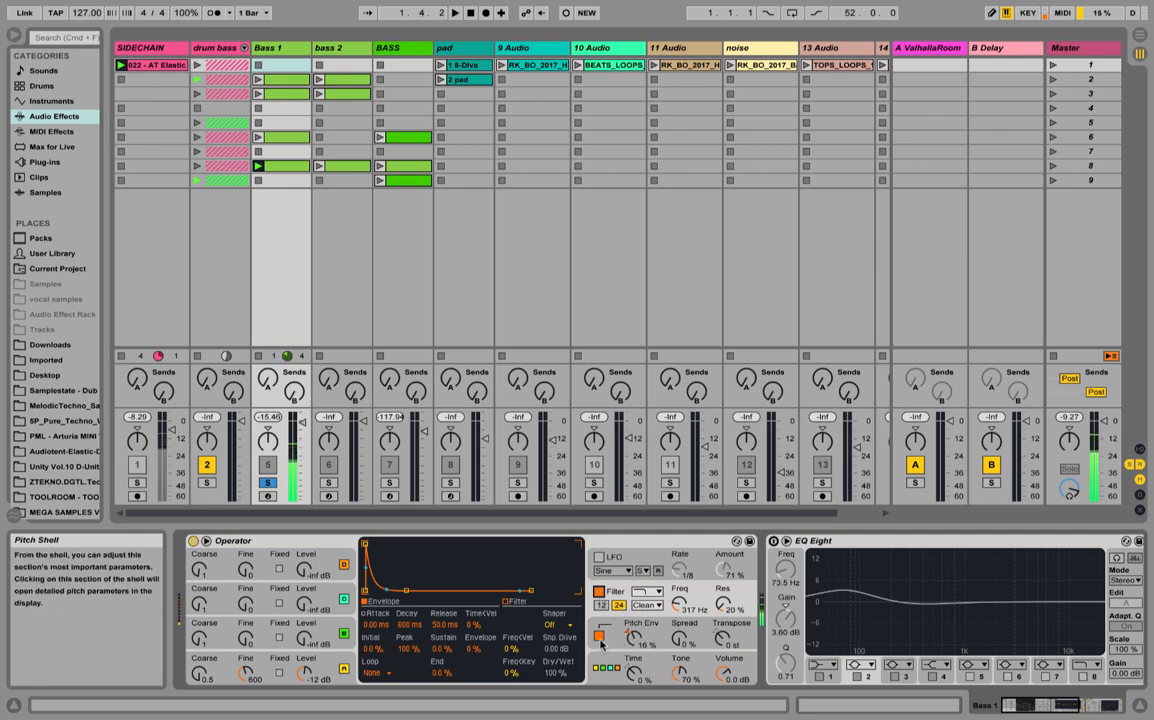
left_click(599, 636)
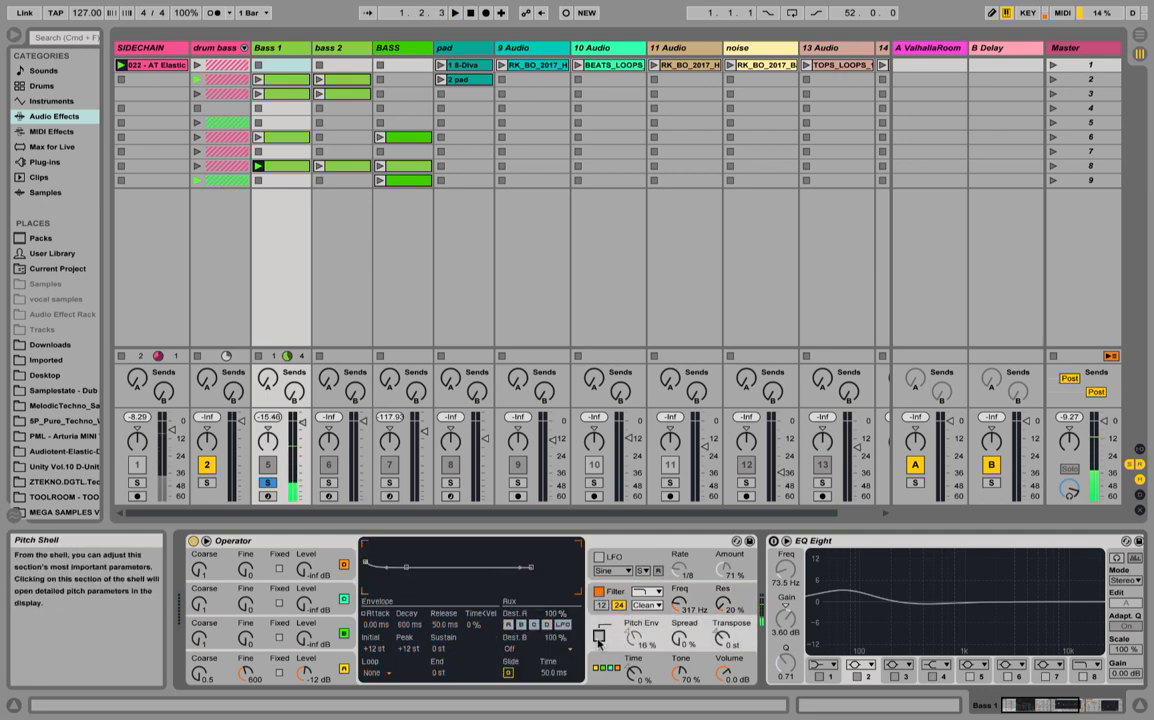
left_click(599, 636)
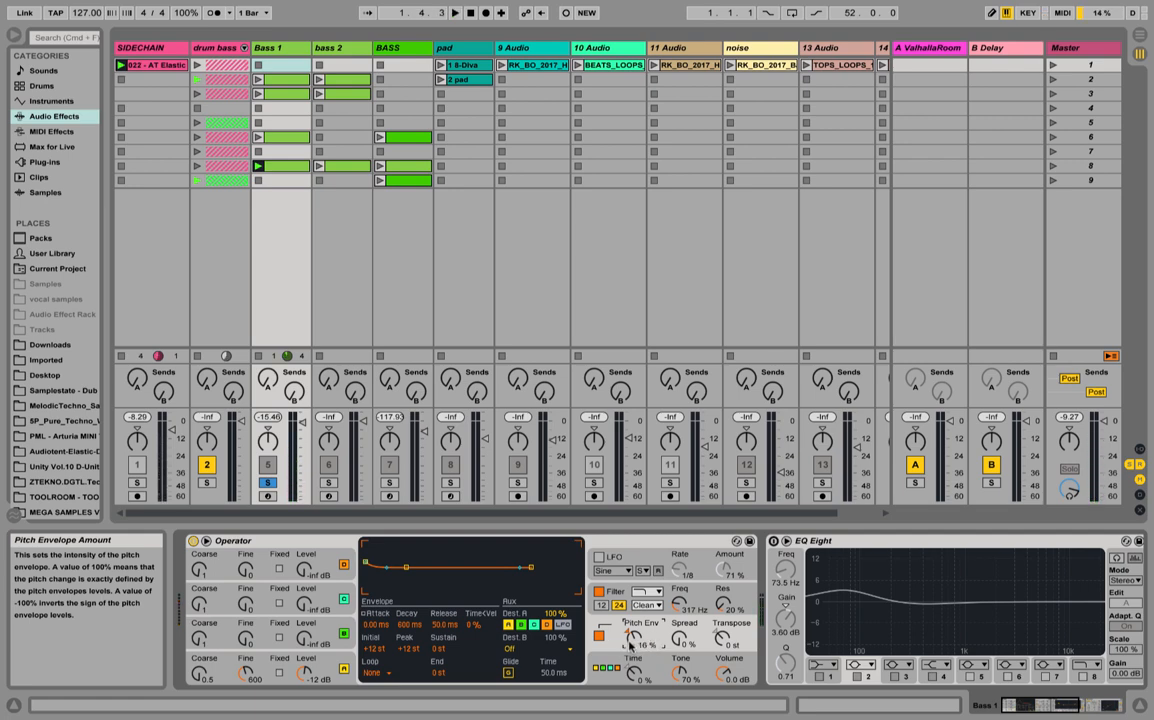
left_click(598, 637)
left_click(598, 637)
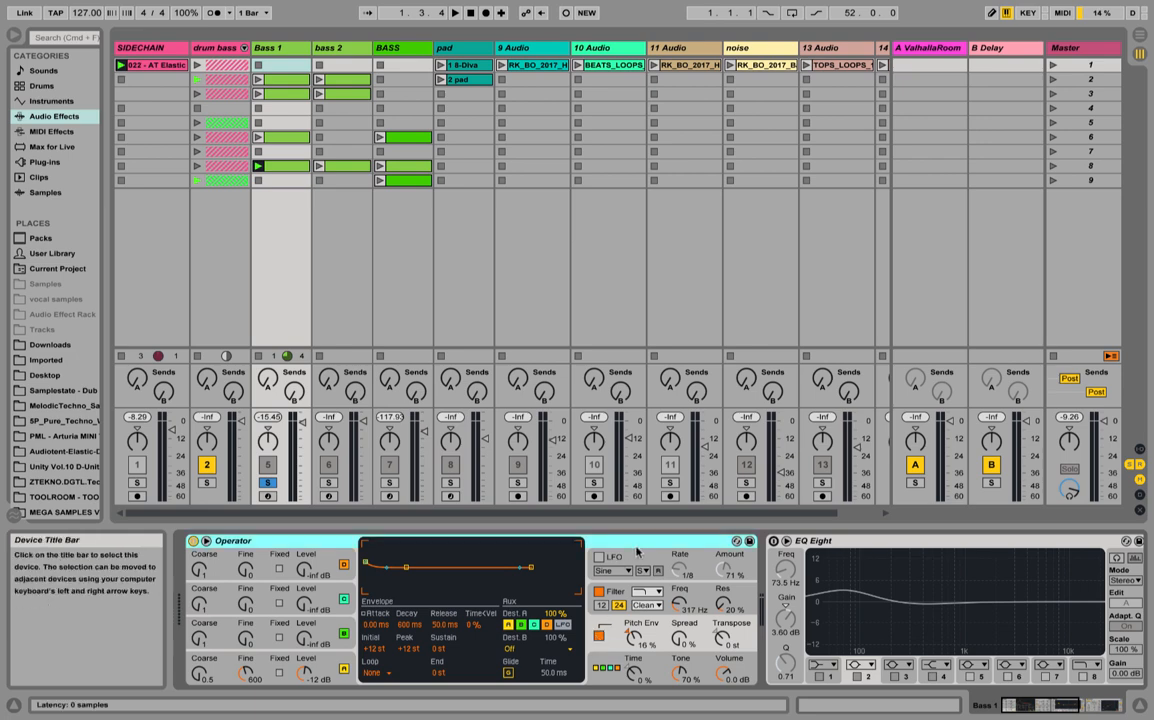
Turn on Operator's LFO on Bass 1 with the Sine waveform and the Sync frequency range
left_click(645, 556)
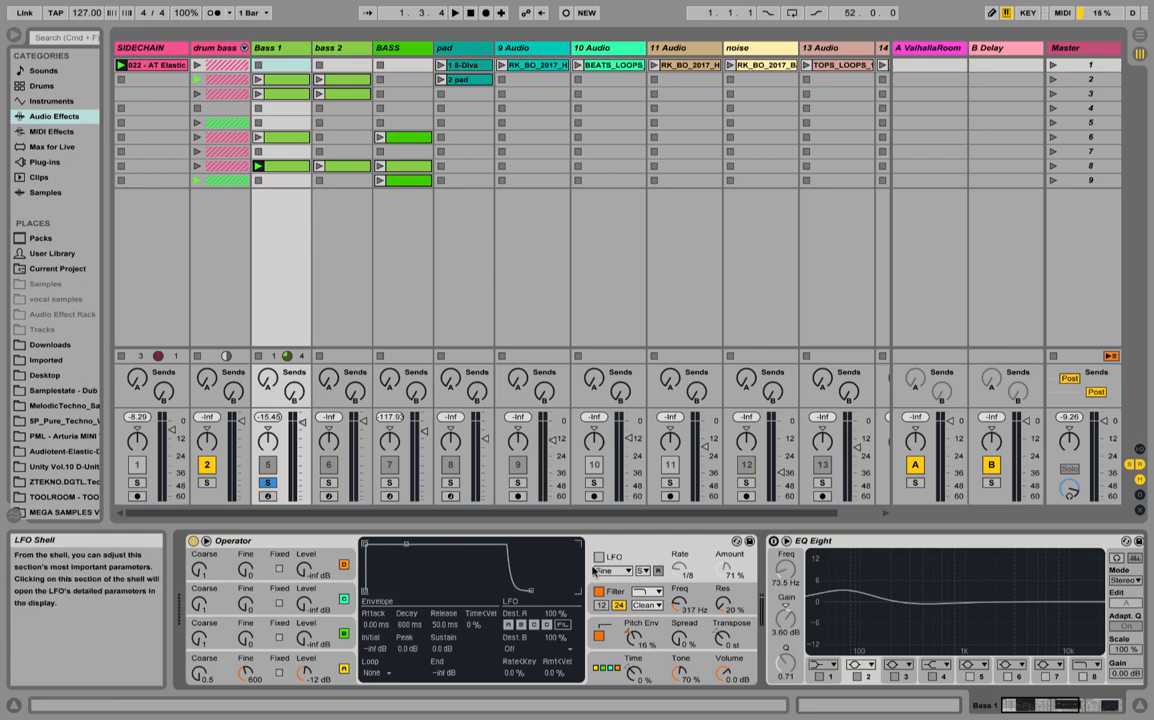
left_click(600, 557)
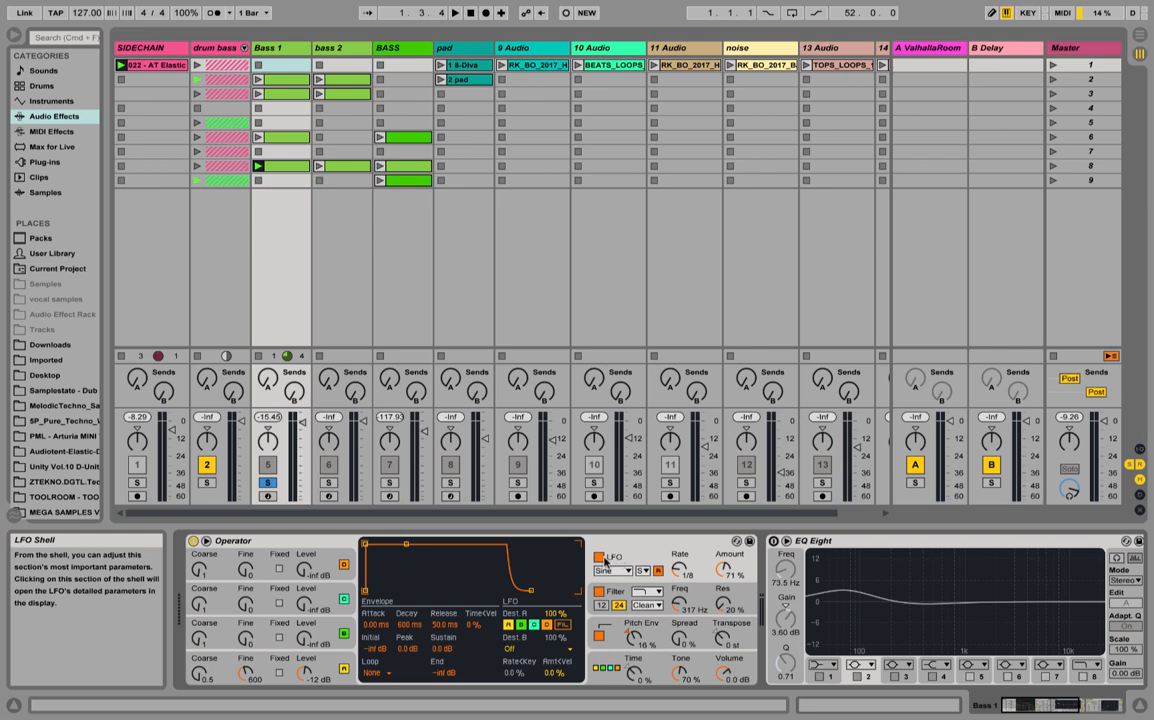
left_click(612, 570)
left_click(610, 585)
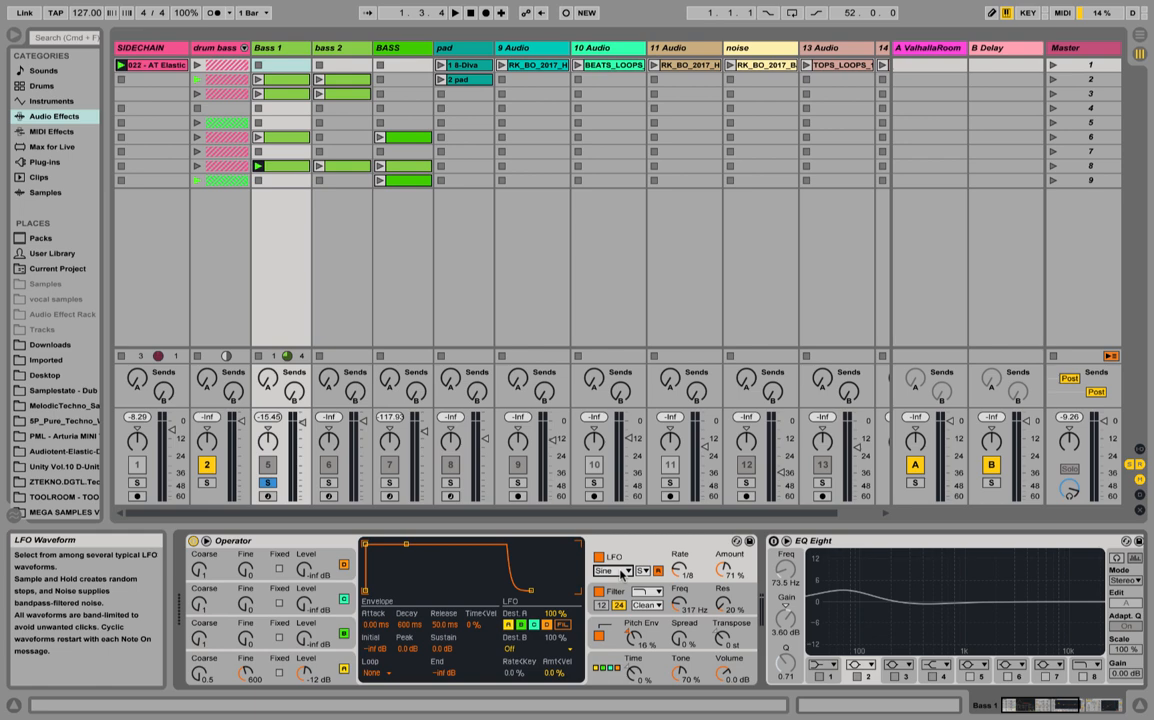
left_click(645, 571)
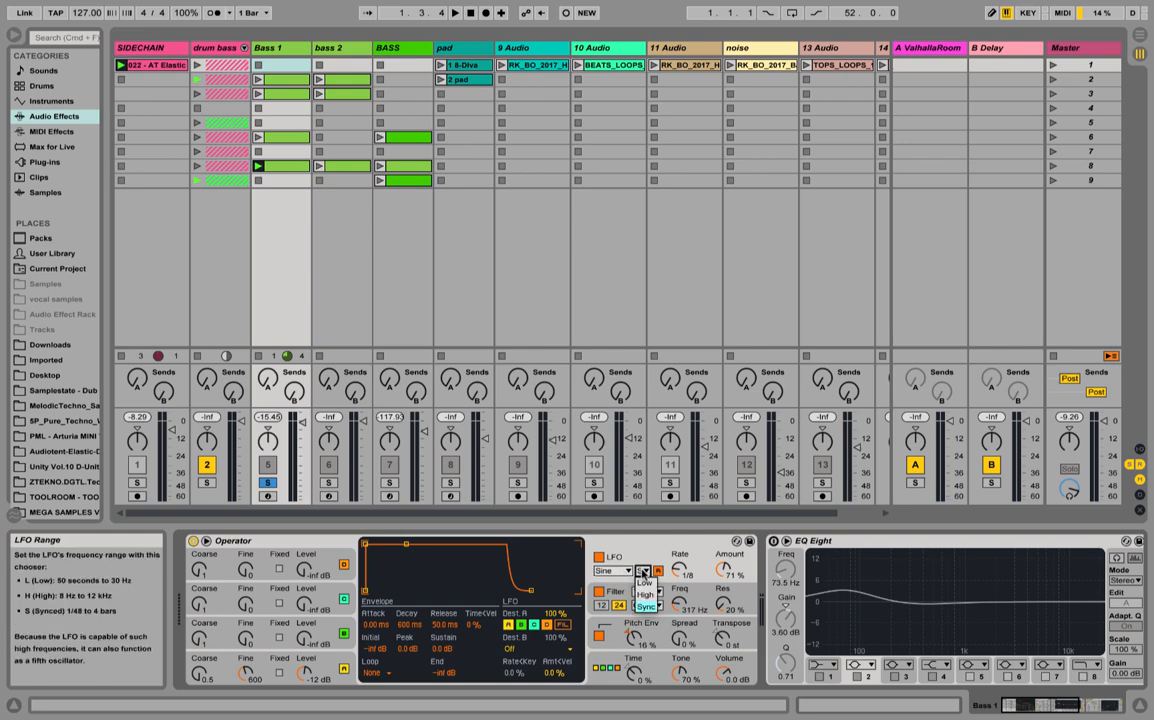
left_click(646, 606)
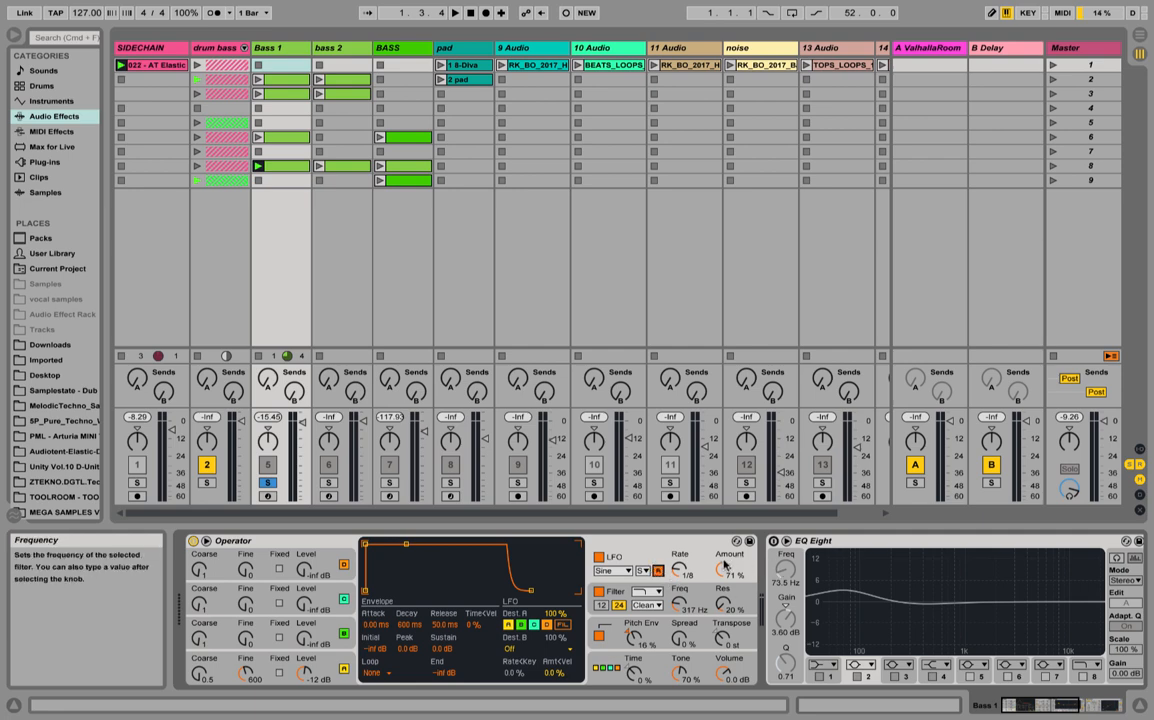
Try lowering Operator's LFO Amount to 0 % while Bass 1 plays, undo the change, and stop playback
left_click_drag(727, 567, 727, 610)
key("space")
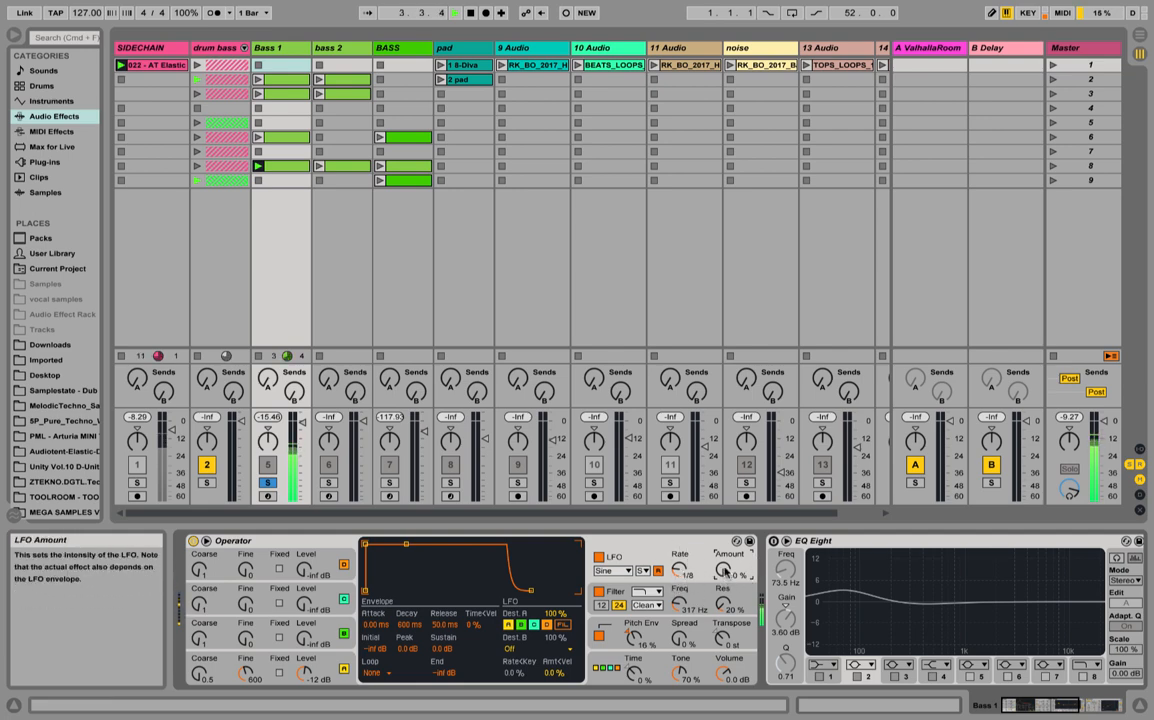
key("super+z")
left_click_drag(722, 570, 722, 630)
key("super+z")
key("space")
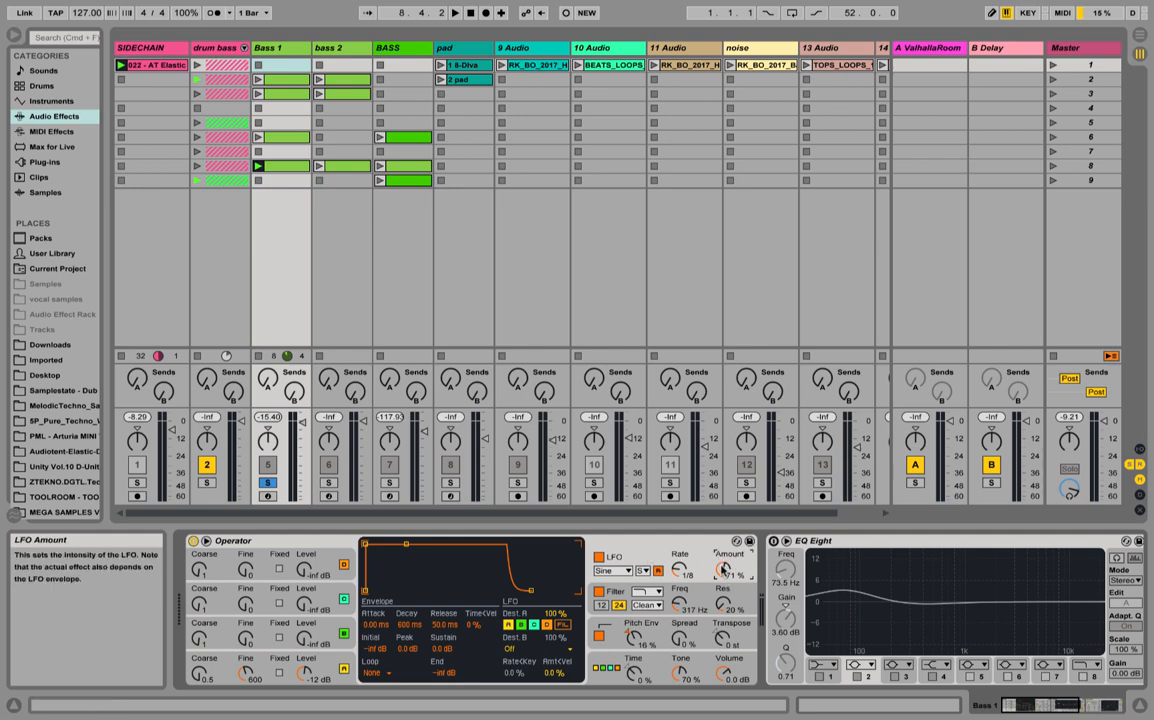
Activate the EQ Eight on Bass 1 and inspect its curve in the enlarged display before closing that display
left_click(797, 542)
left_click(774, 541)
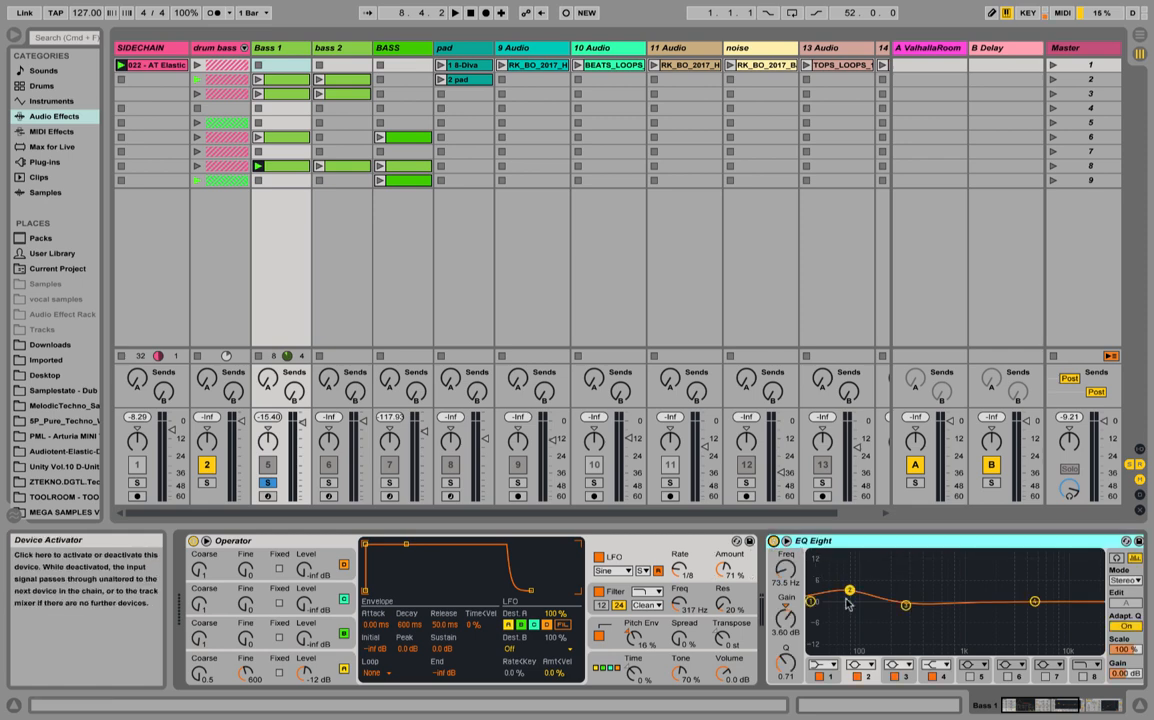
double_click(855, 602)
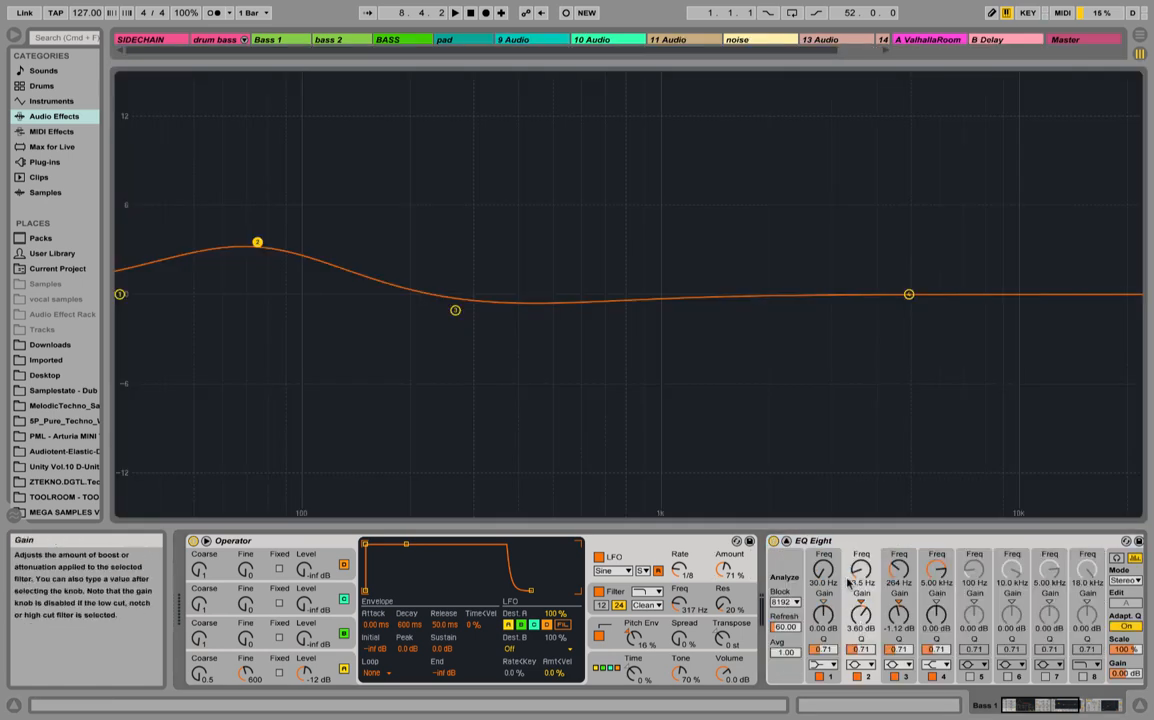
double_click(465, 202)
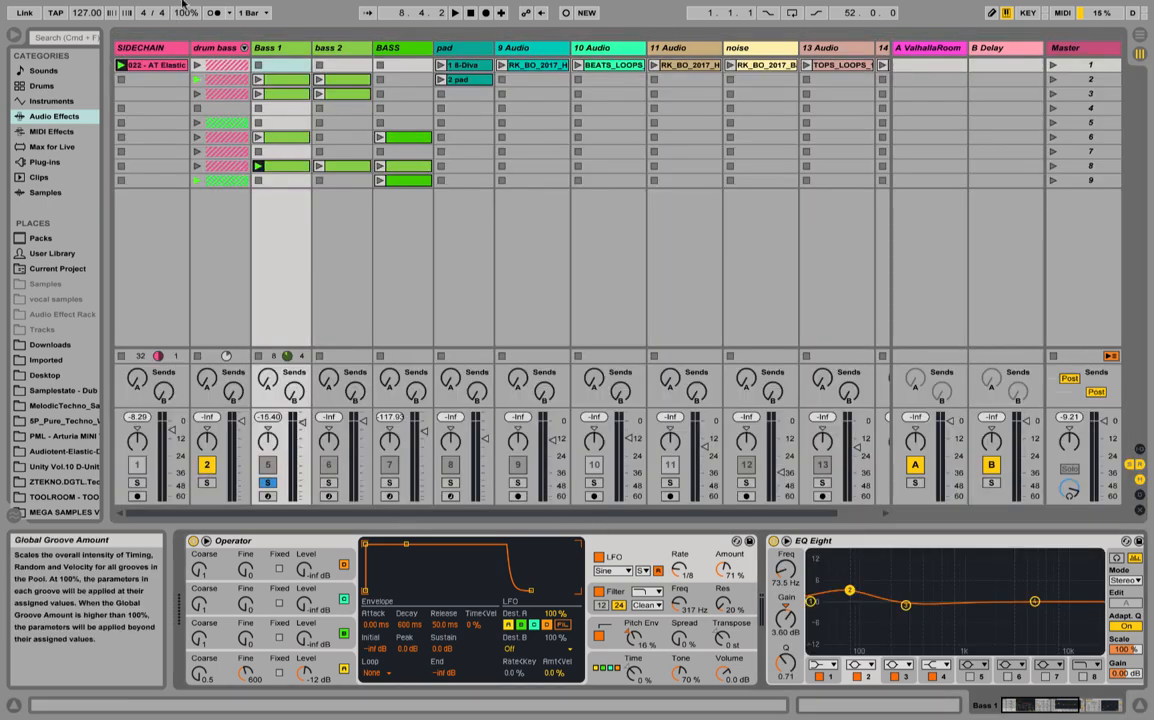
Solo the drum bass track together with Bass 1, play both, and return to Bass 1's devices
left_click(208, 48)
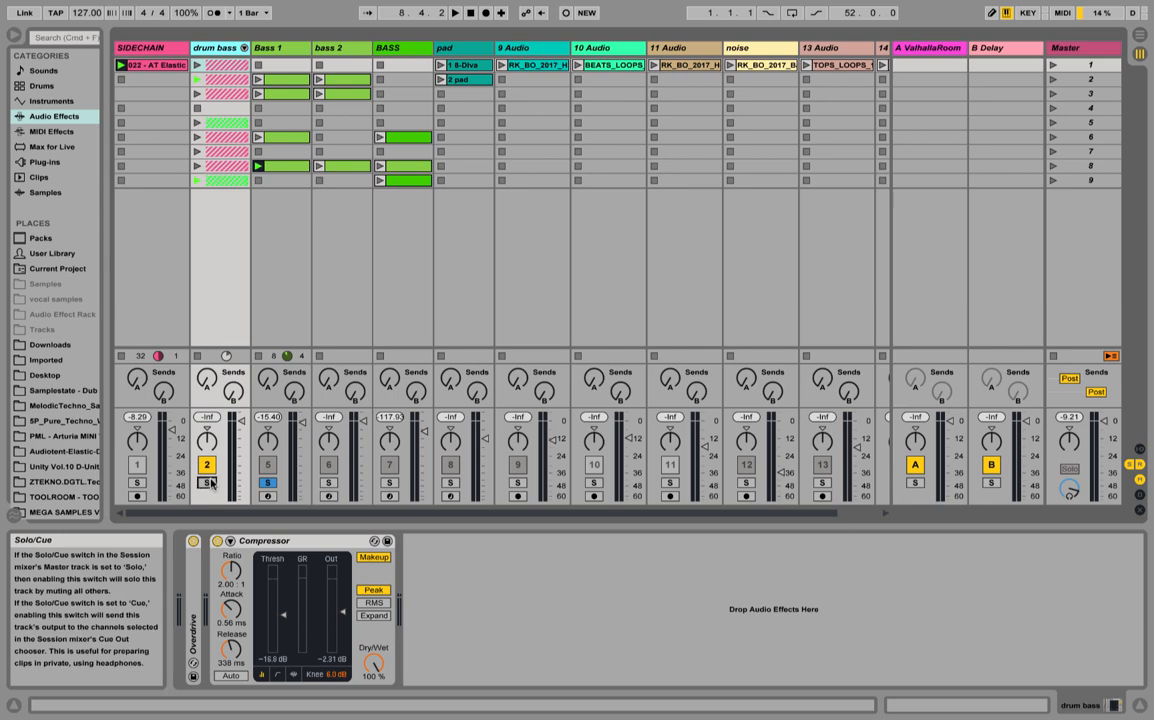
left_click(207, 483)
key("space")
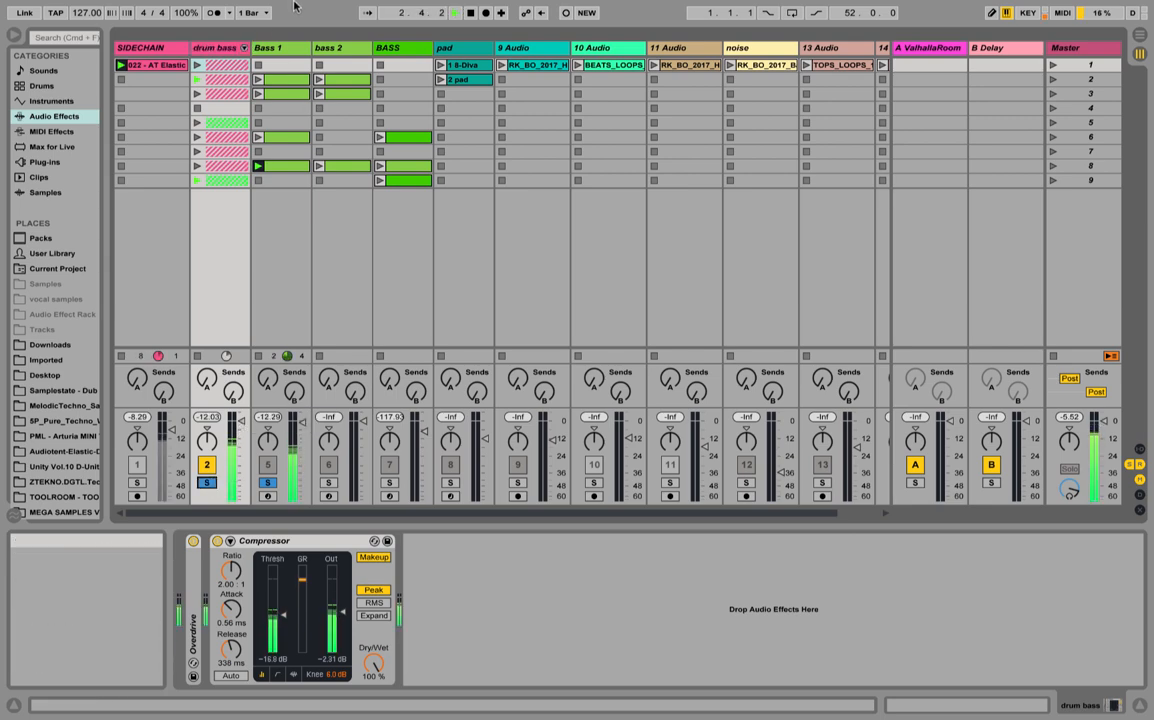
left_click(284, 221)
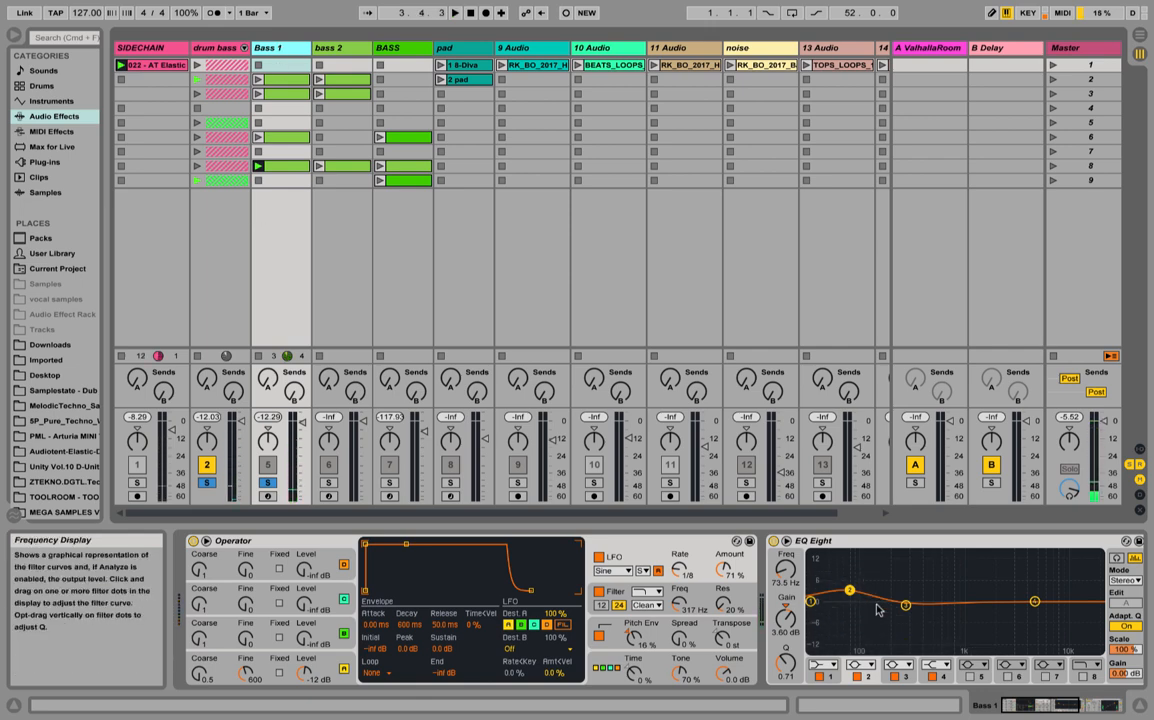
Clear the solo on Bass 1 and deactivate the drum bass track
left_click(268, 482)
left_click(268, 470)
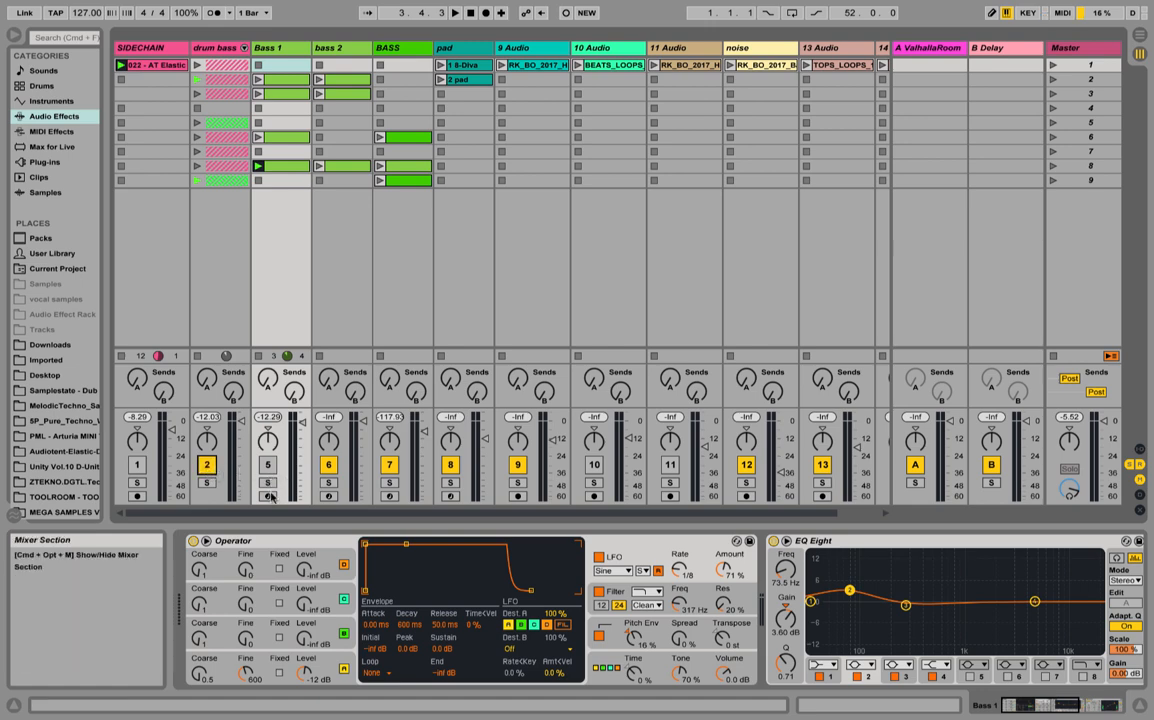
left_click(208, 466)
Show the LFO section of bass 2's Operator and go through its waveform and range options, choosing Sine and Low
left_click(334, 47)
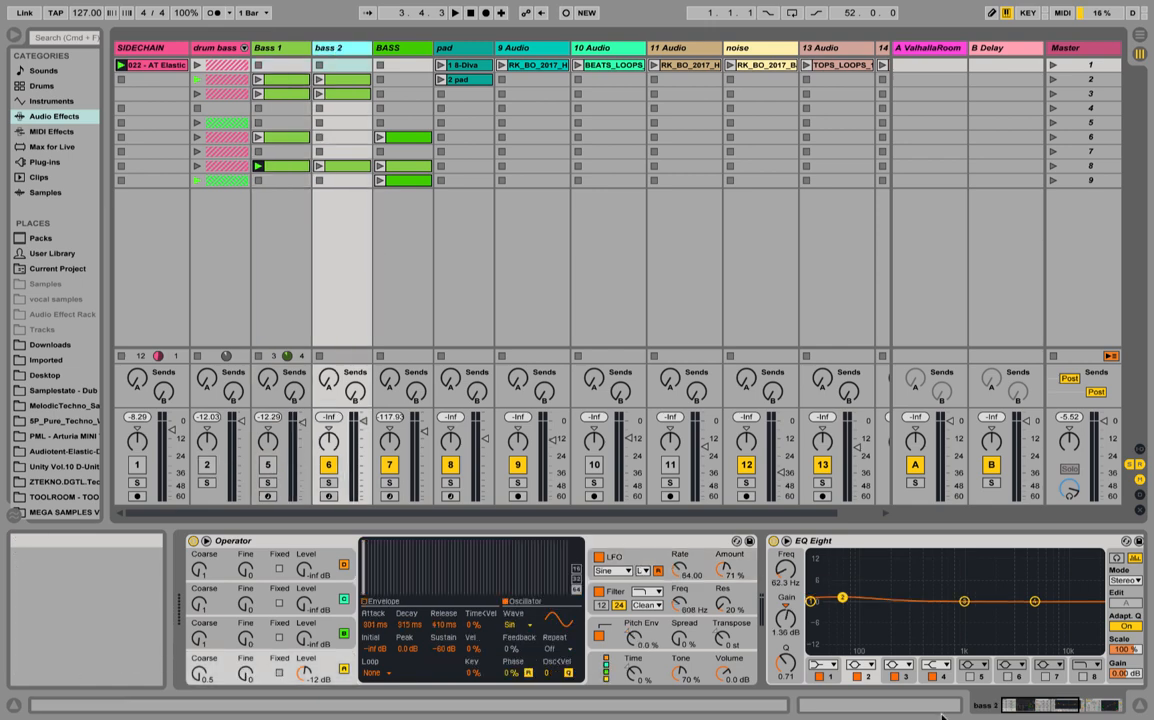
mouse_move(1018, 709)
left_mouse_down()
mouse_move(1032, 708)
mouse_move(1012, 708)
left_mouse_up()
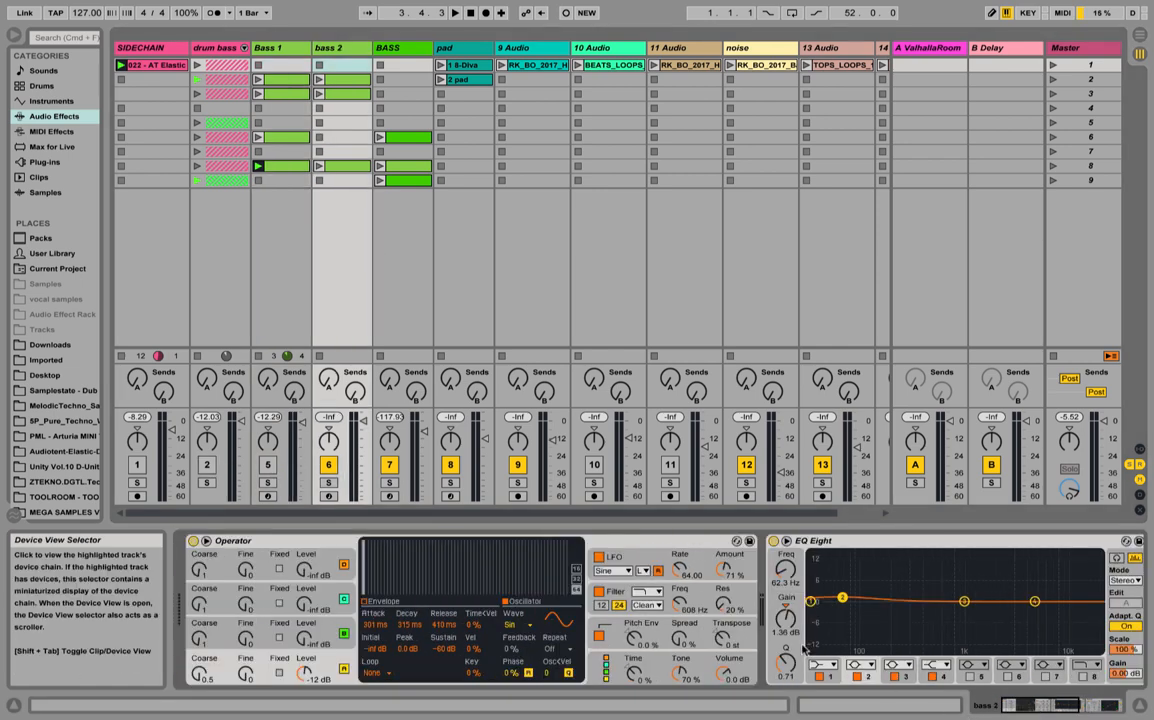
left_click(630, 542)
left_click(627, 570)
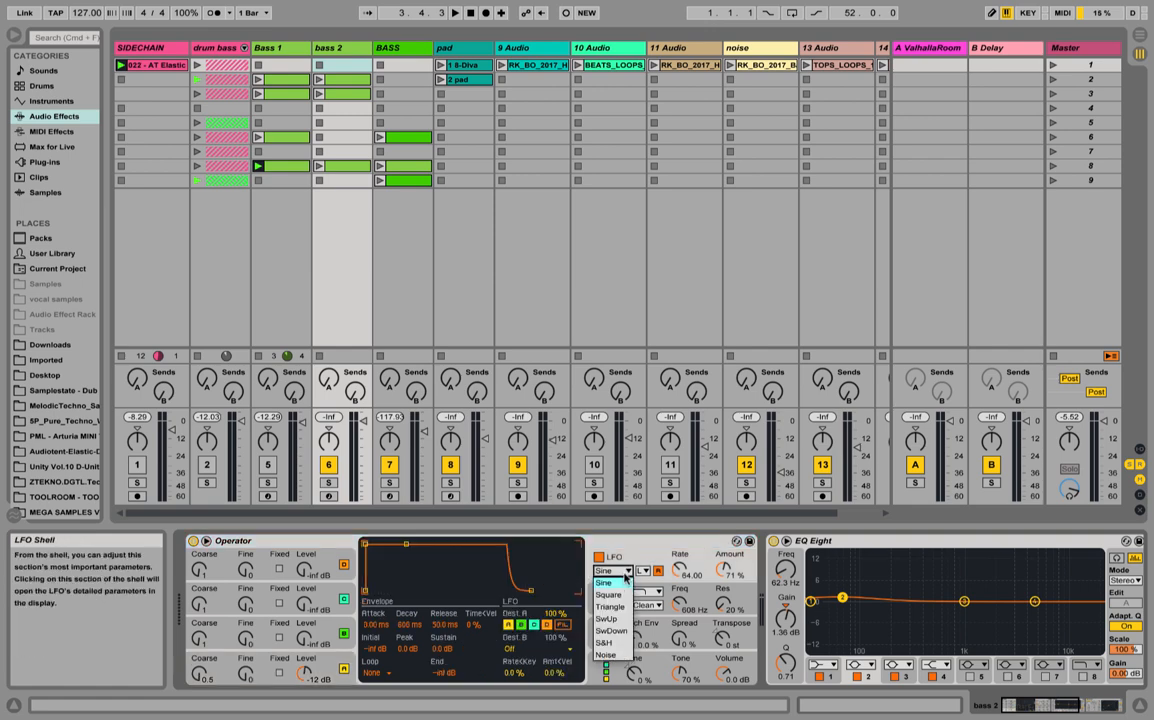
left_click(626, 581)
left_click(643, 571)
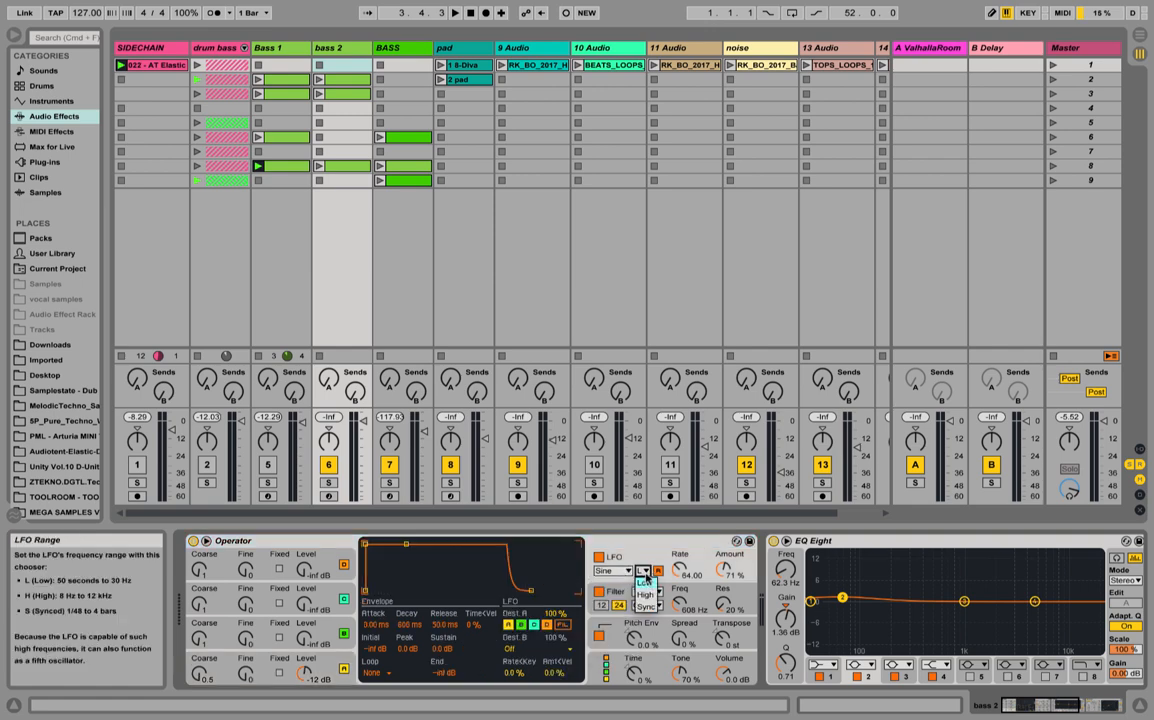
left_click(647, 584)
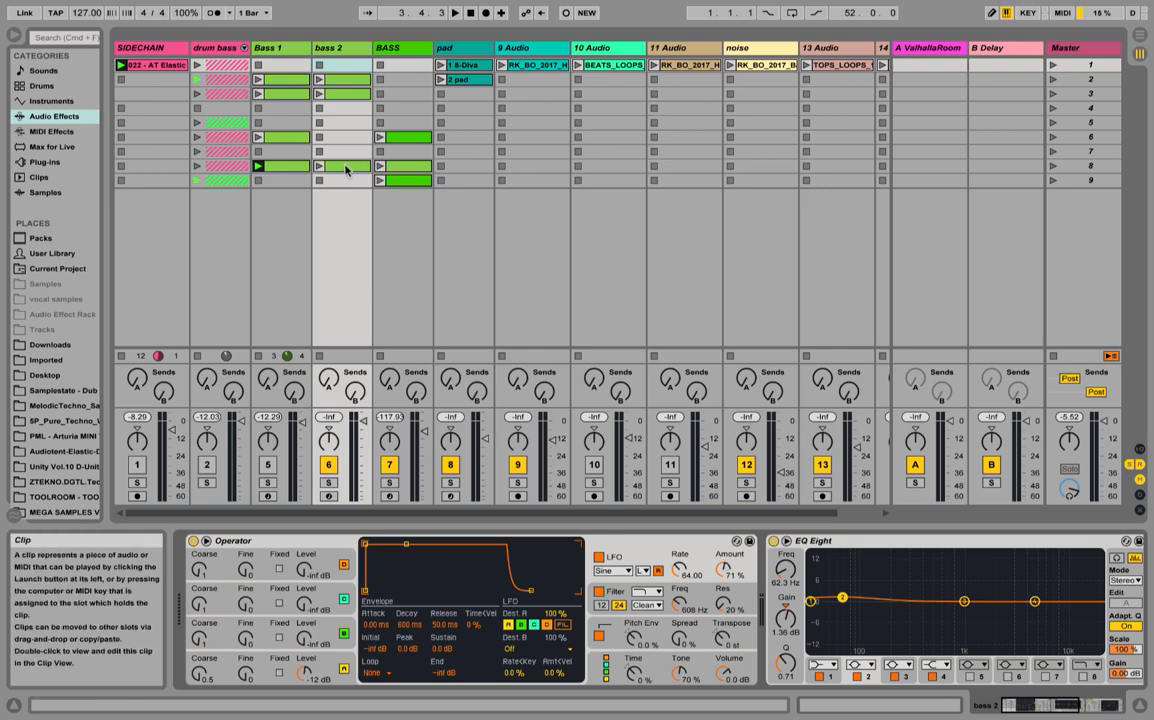
Solo bass 2, launch its clip in slot 8, and compare the sound with Operator's LFO off and on
left_click(345, 167)
left_click(328, 483)
key("Return")
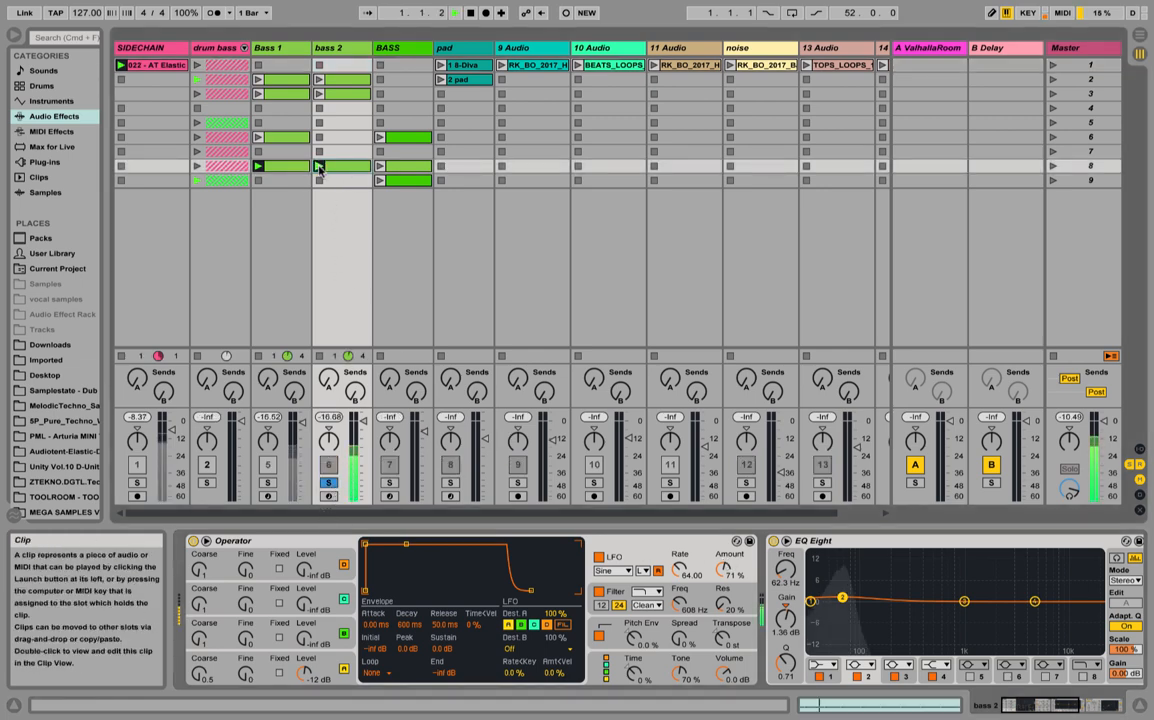
left_click(598, 557)
left_click(598, 557)
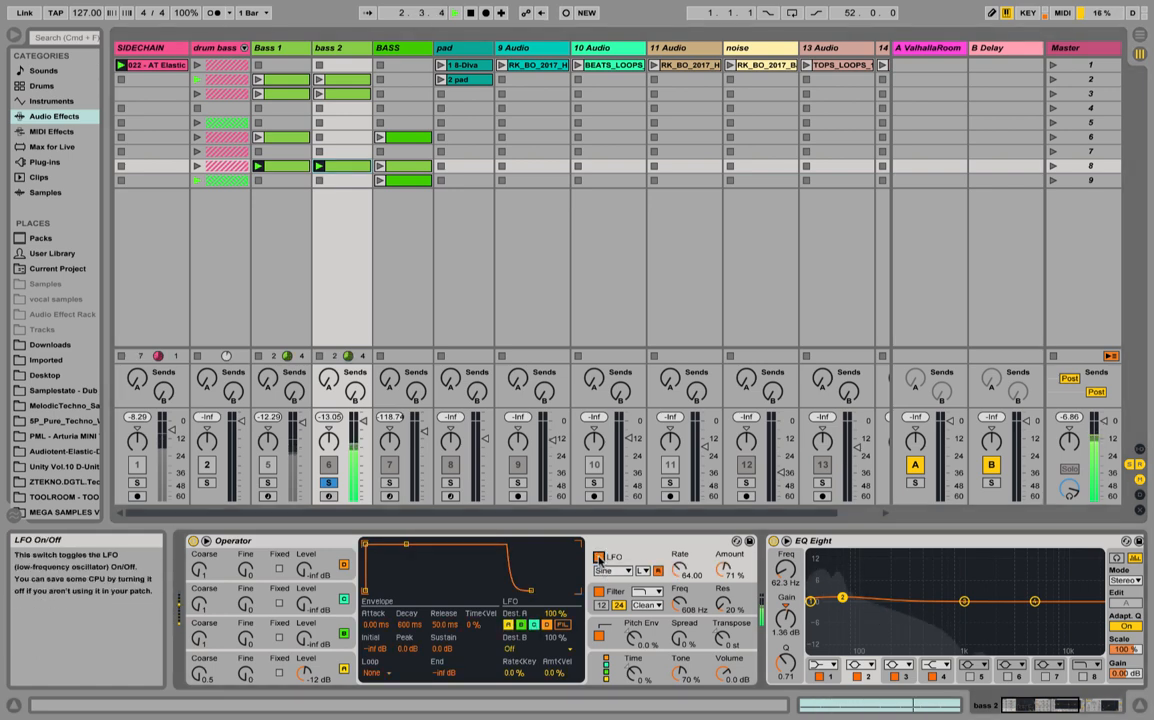
Clear the solo on bass 2 and activate the drum bass track so both play together
left_click(328, 483)
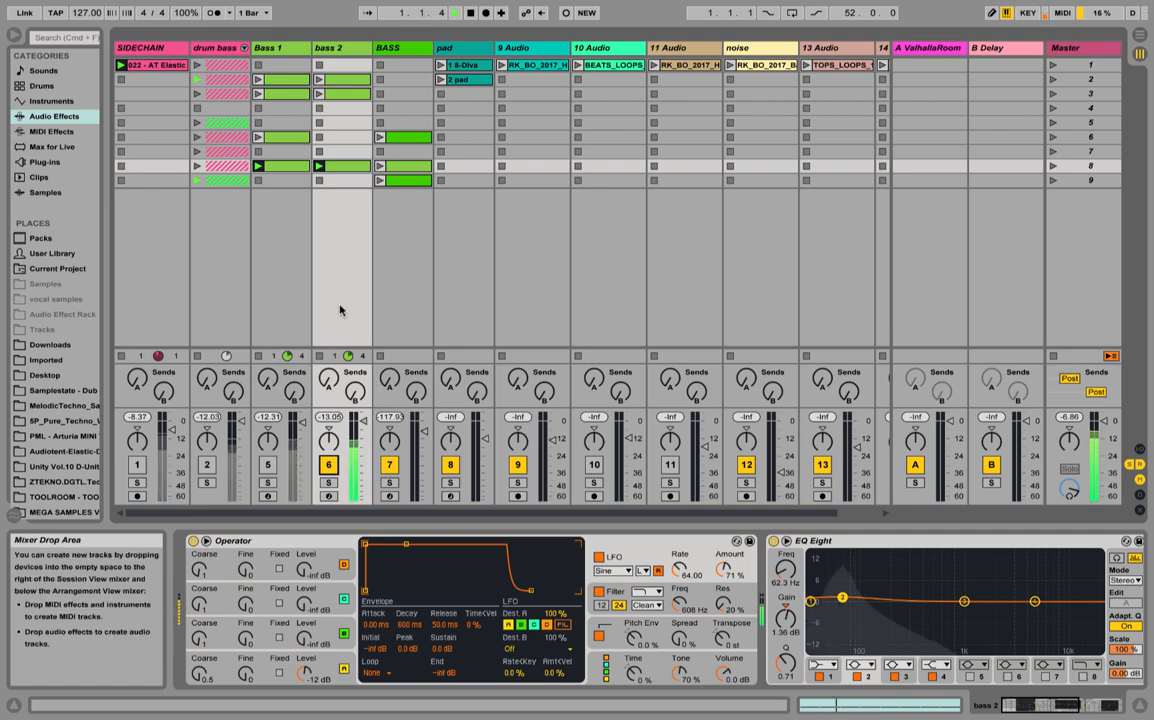
left_click(205, 465)
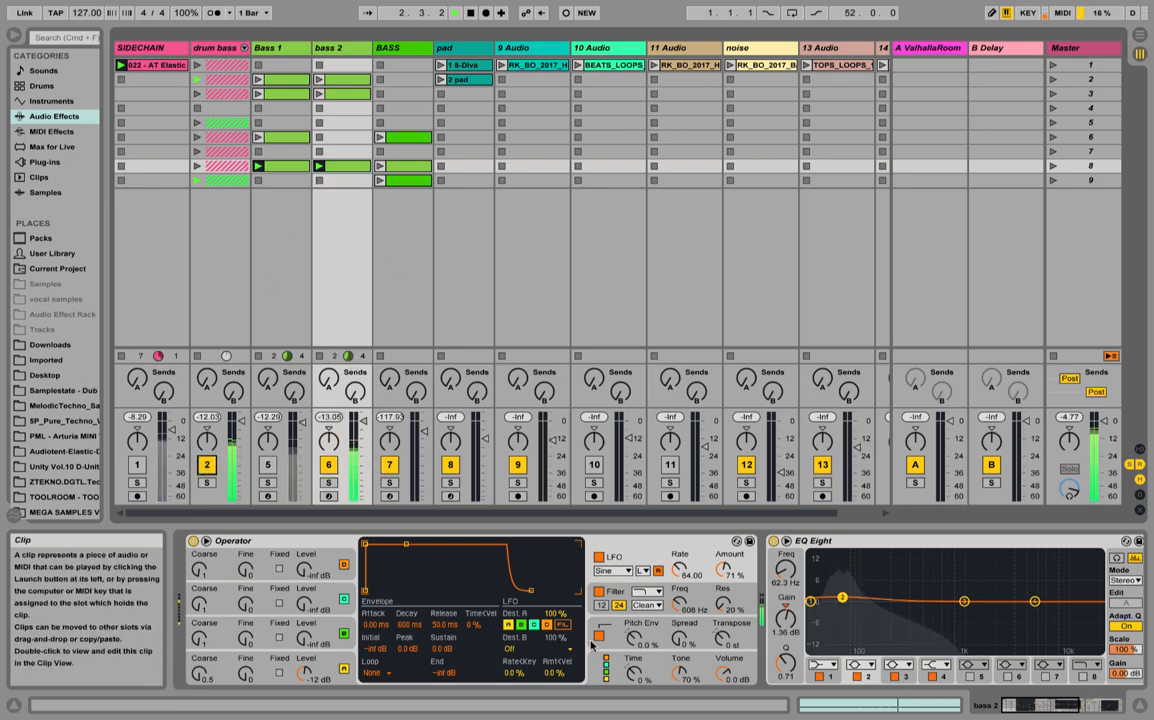
Try a higher Pitch Env amount and a different algorithm in bass 2's Operator, restoring 0 % and the fully stacked algorithm
left_click_drag(633, 640, 633, 652)
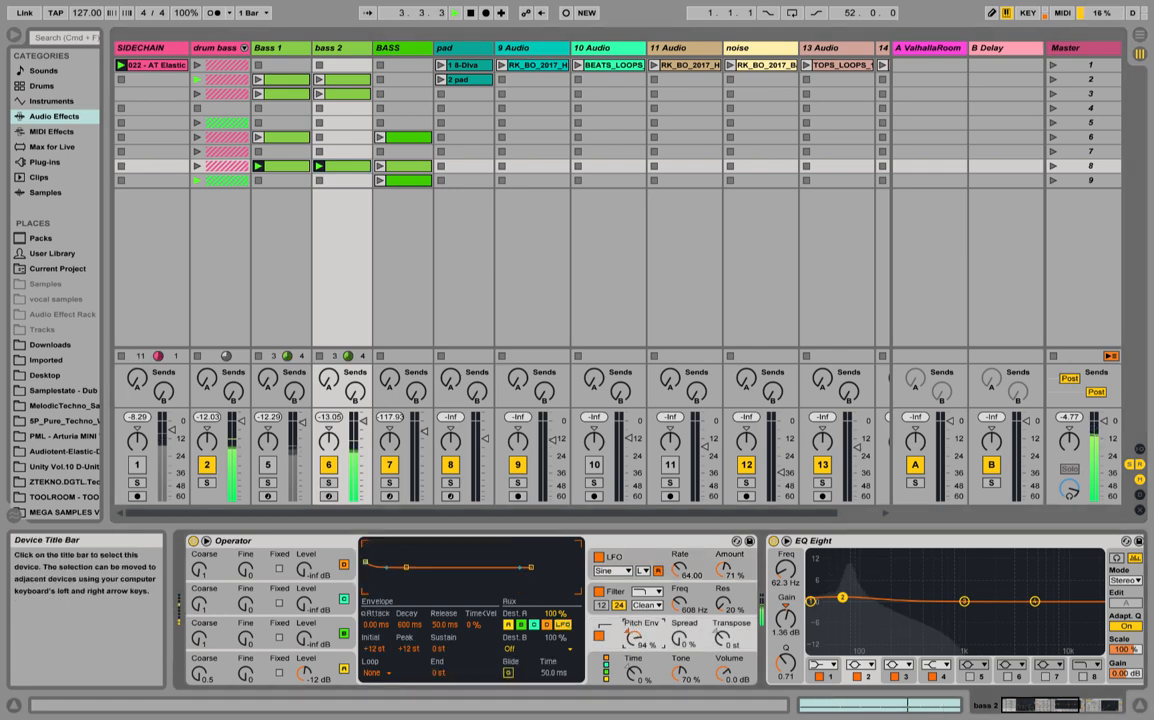
left_click_drag(633, 542, 633, 640)
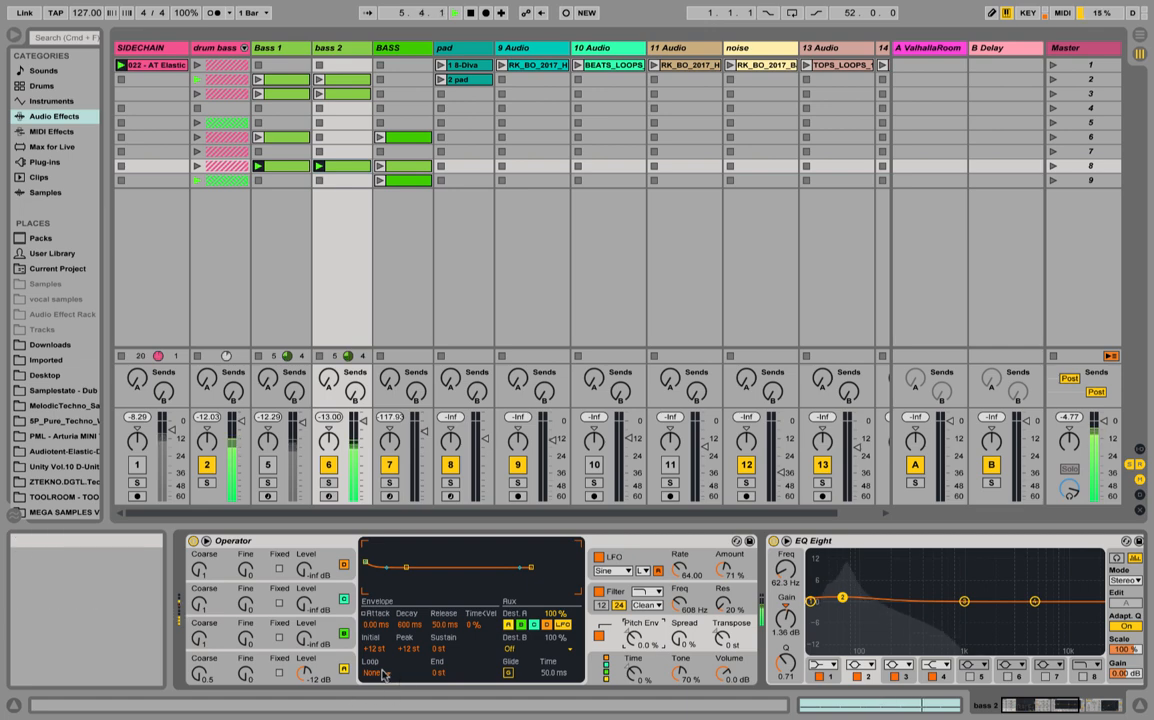
left_click(608, 668)
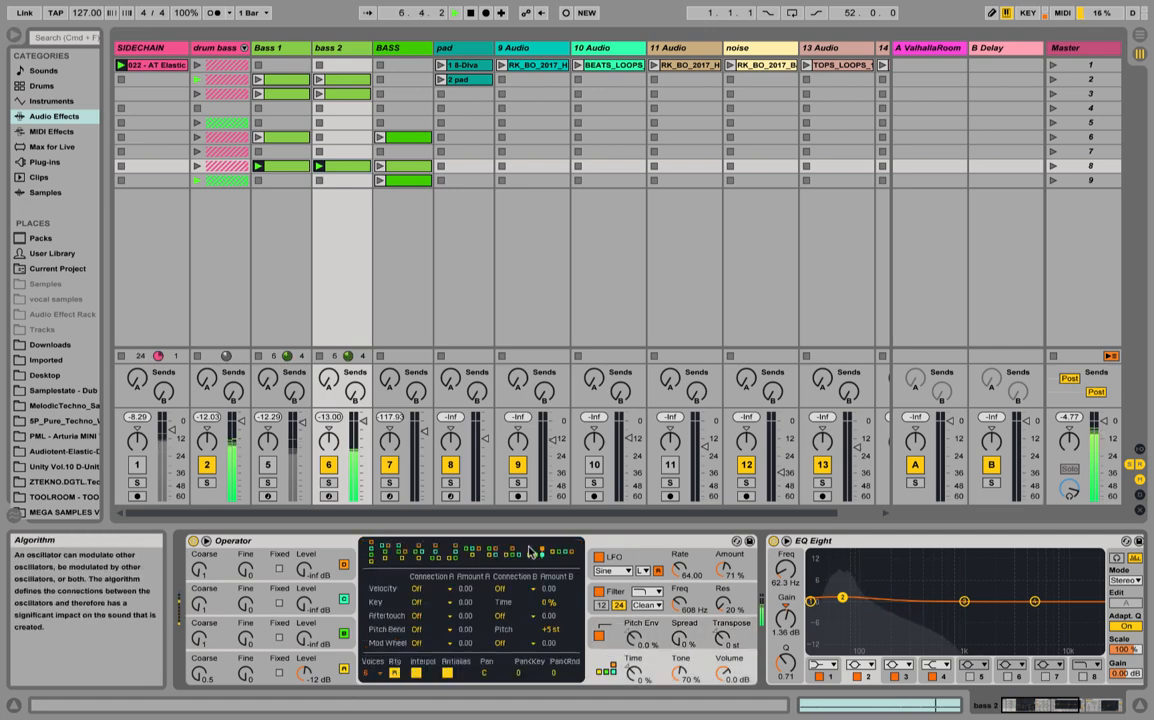
left_click(386, 553)
left_click(371, 551)
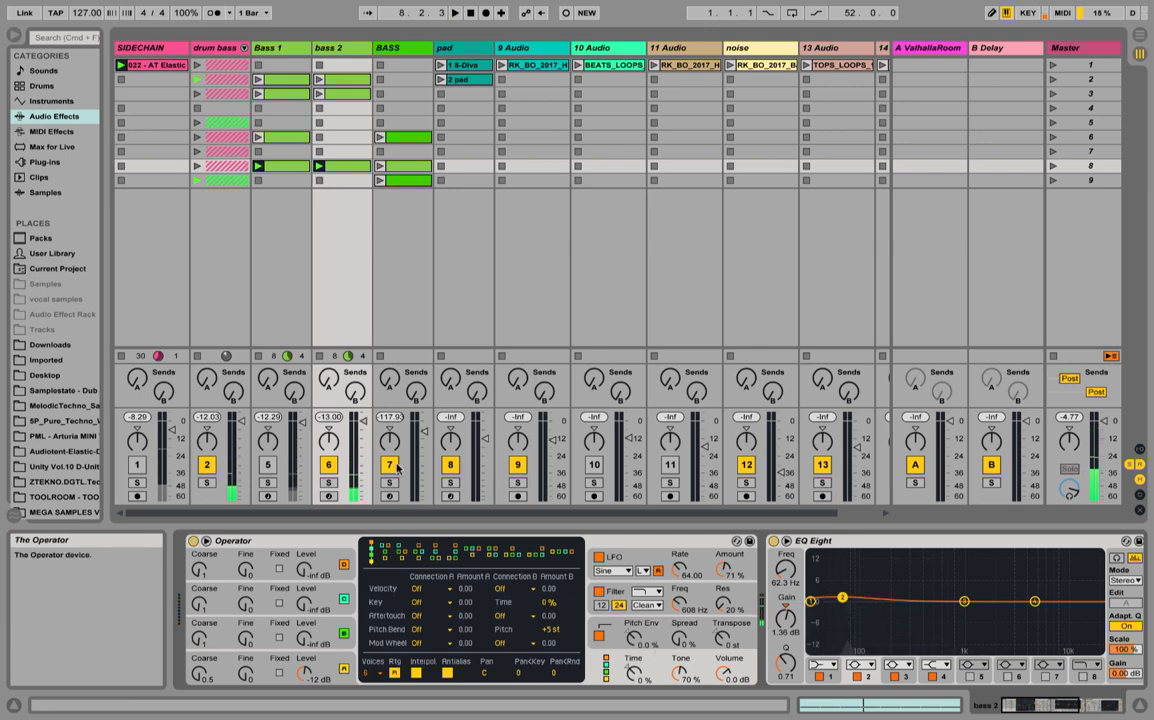
Deactivate bass 2 and activate Bass 1 to hear it with the drum bass
left_click(328, 464)
left_click(268, 464)
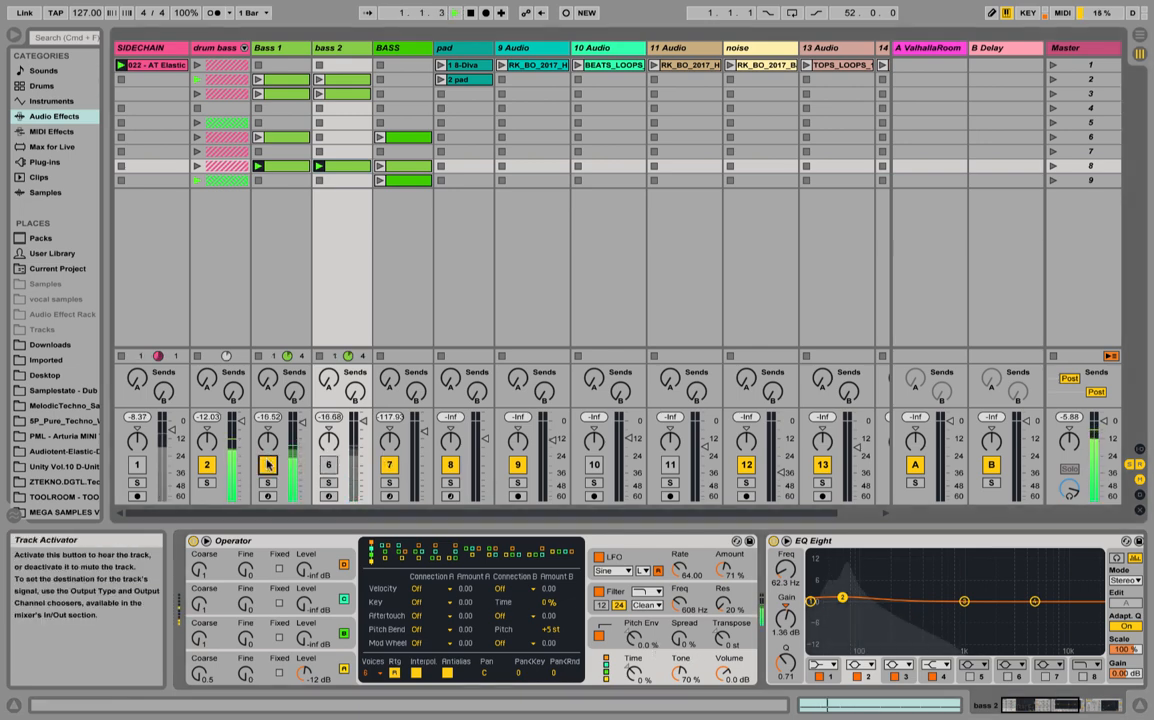
left_click(268, 464)
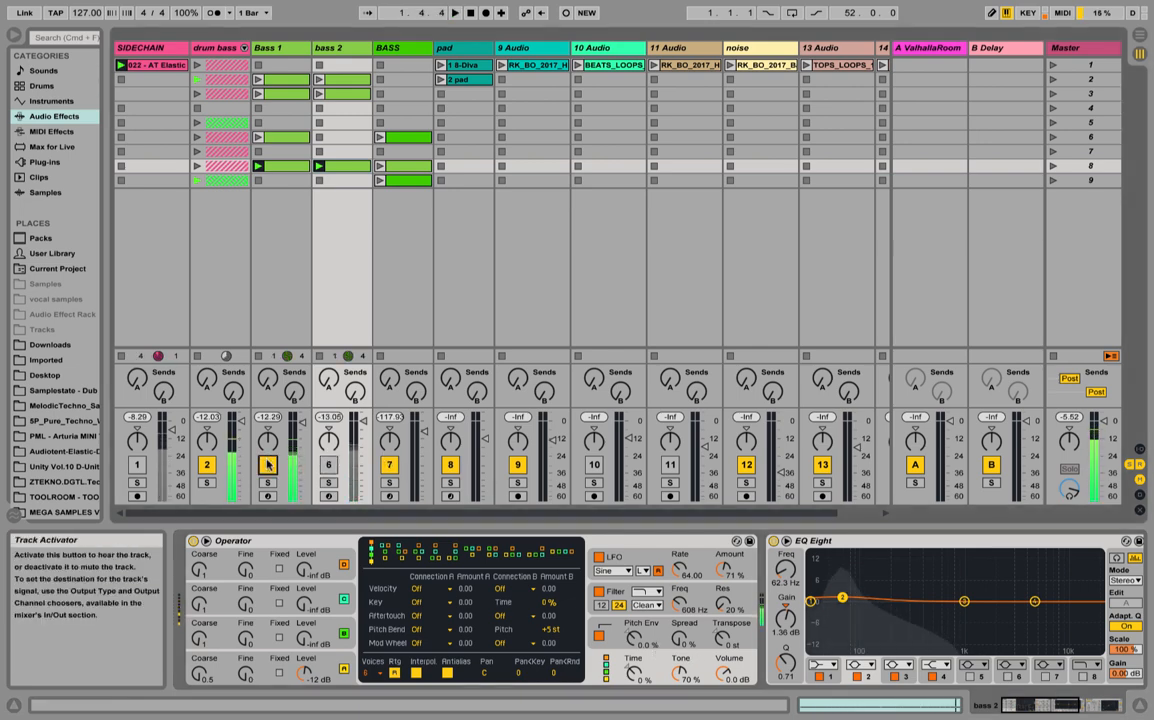
Switch from Bass 1 to bass 2 against the drum bass and show the LFO settings in its Operator
left_click(326, 464)
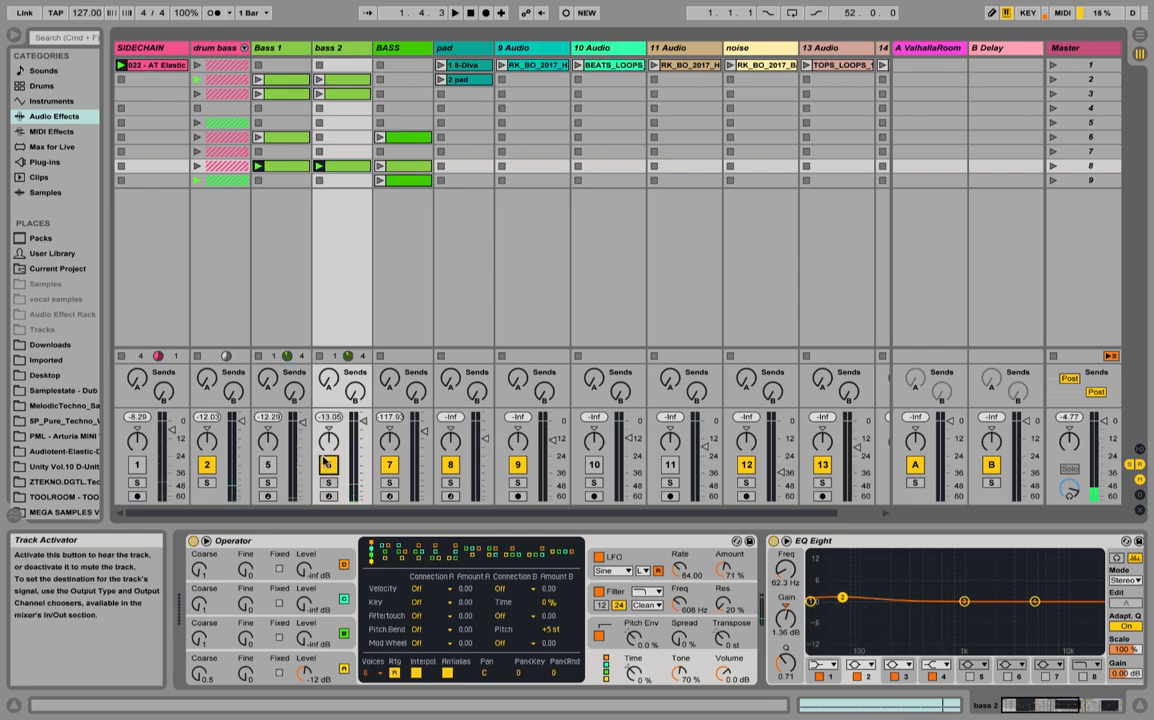
left_click(648, 557)
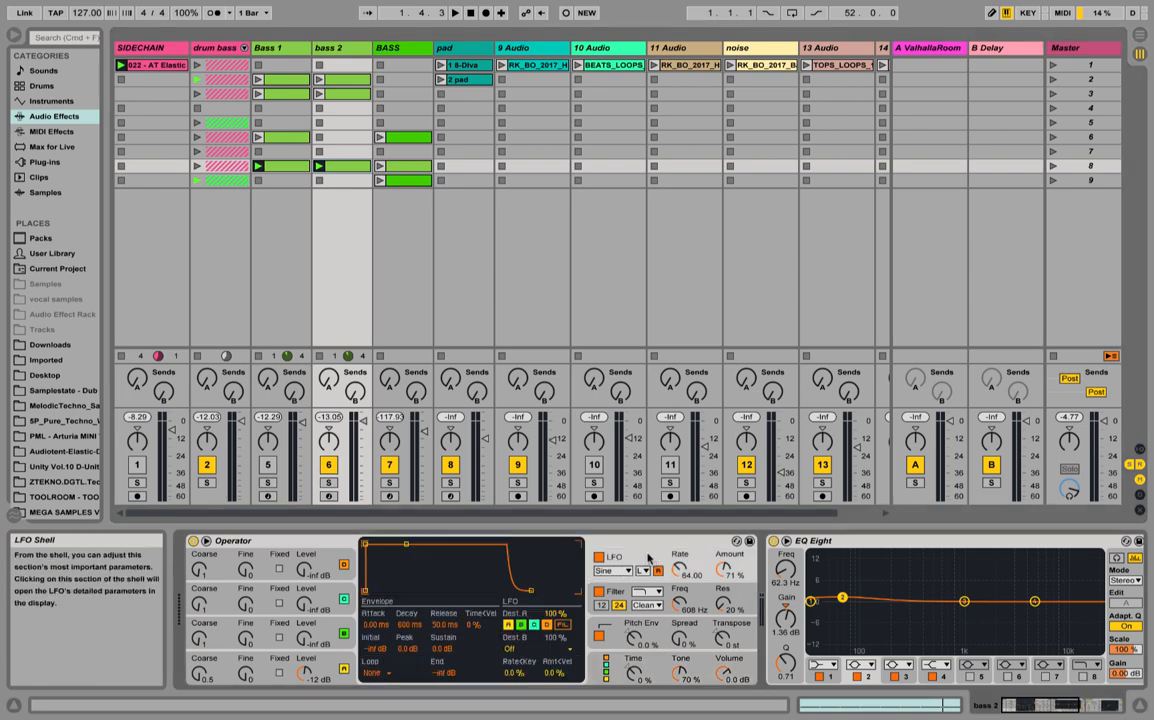
mouse_move(1043, 705)
left_mouse_down()
mouse_move(1084, 705)
mouse_move(1040, 705)
left_mouse_up()
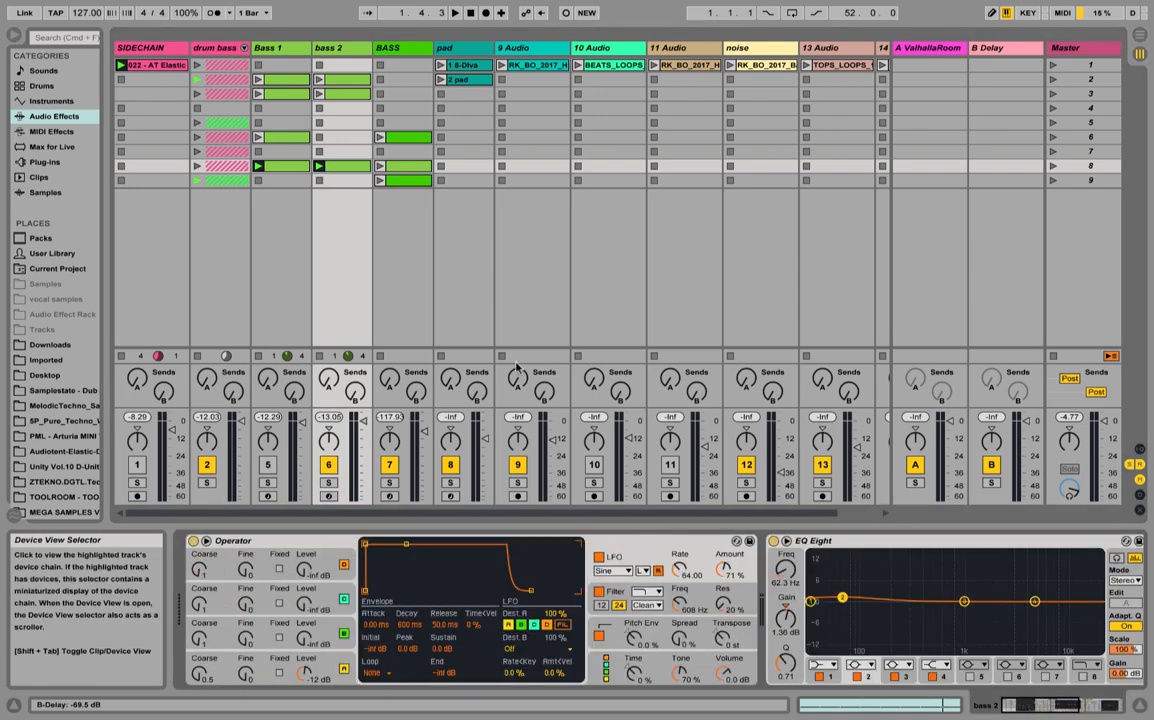
Switch from bass 2 back to Bass 1, launch its slot 2 clip, and replace it with the clip in slot 6
left_click(330, 466)
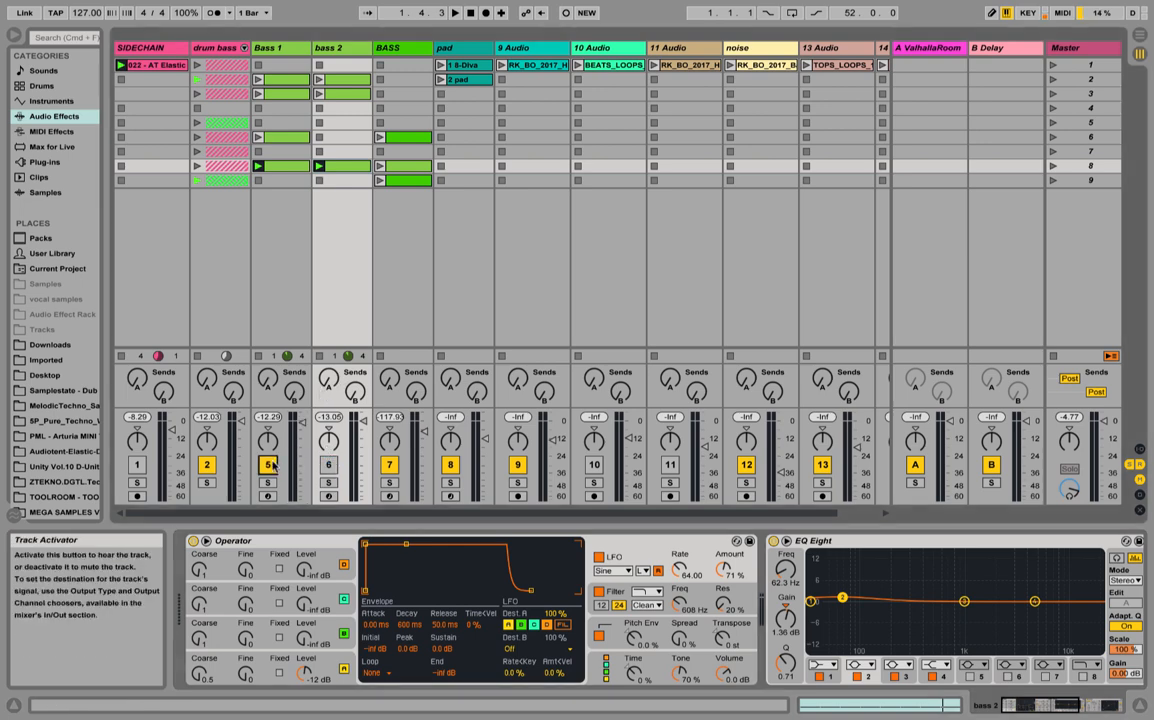
left_click(277, 141)
double_click(277, 142)
left_click(249, 139)
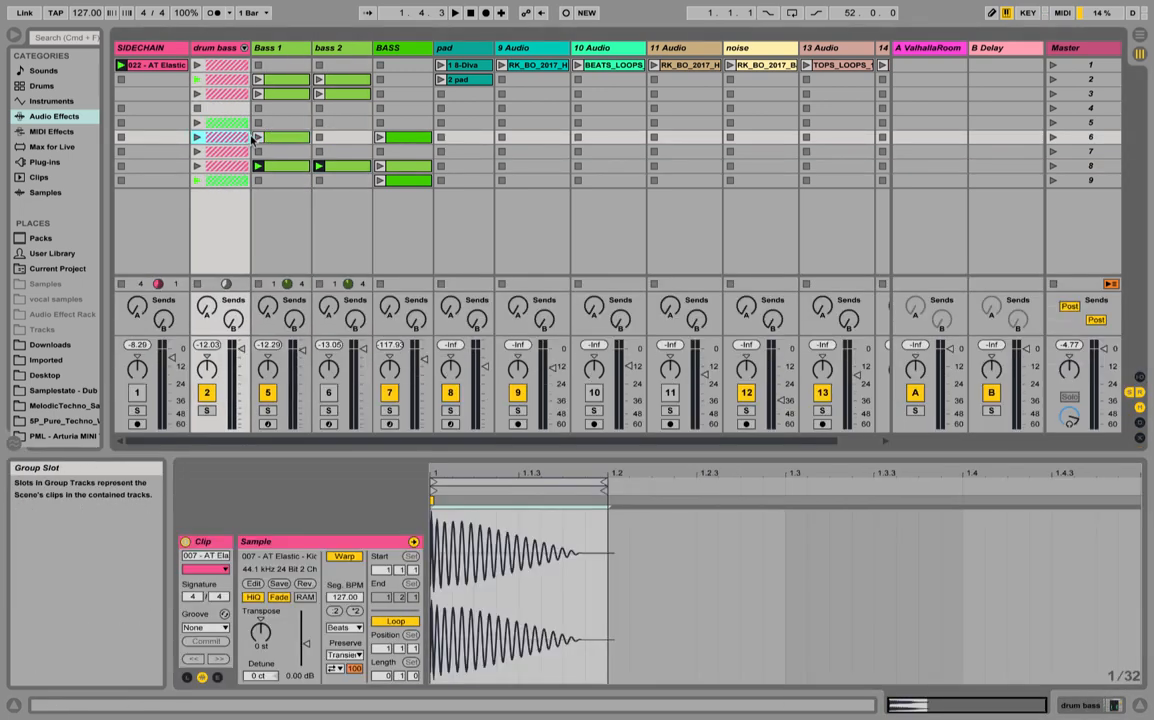
left_click(260, 139)
left_click(260, 81)
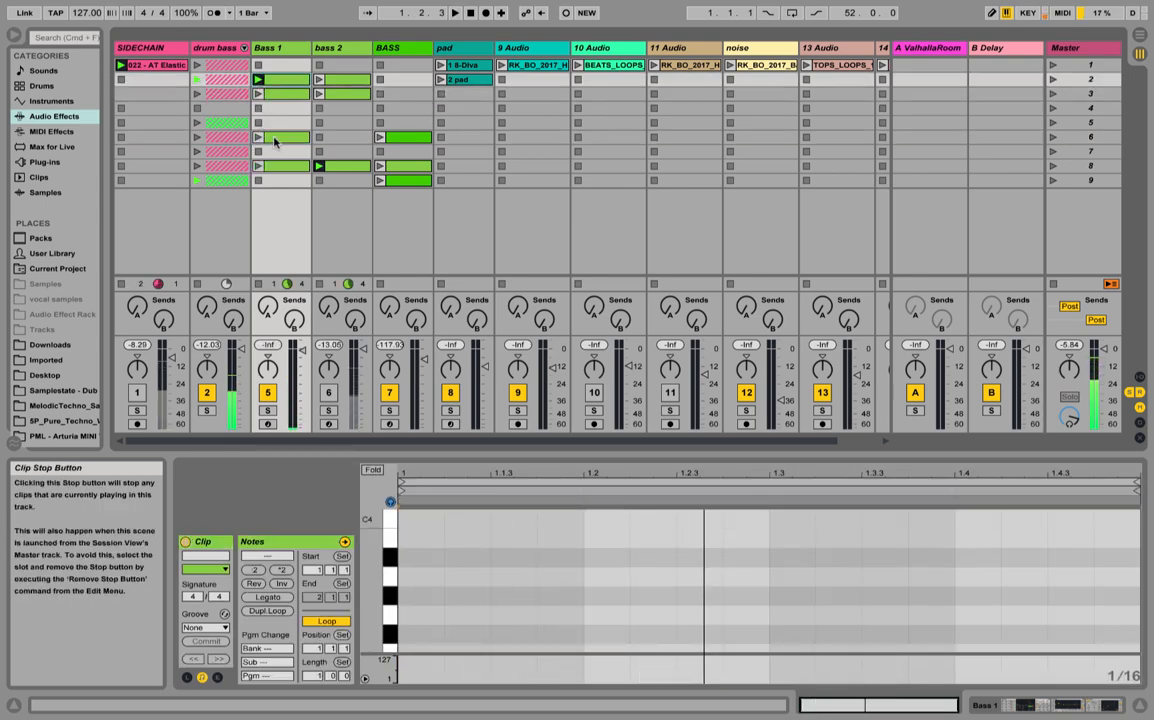
left_click(258, 139)
left_click(258, 139)
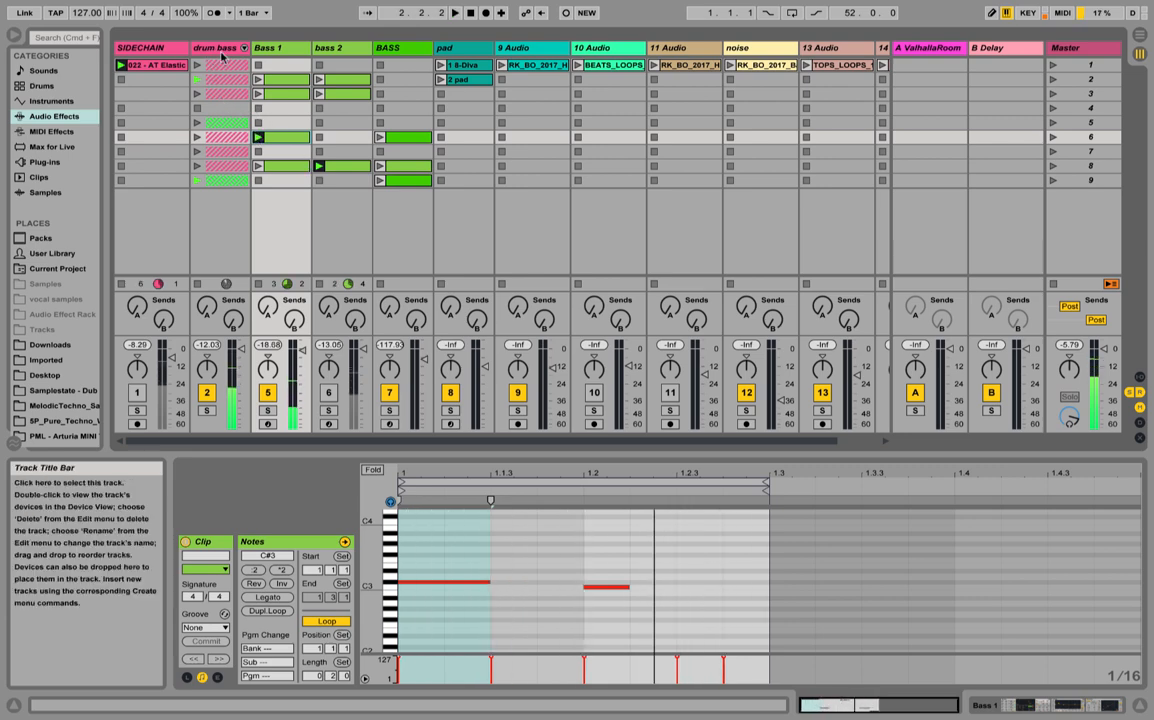
Launch the hi-hat loop on 9 Audio, activate 10 Audio and launch its BEATS_LOOPS clip over the kick and bass
left_click(388, 48)
left_click(466, 48)
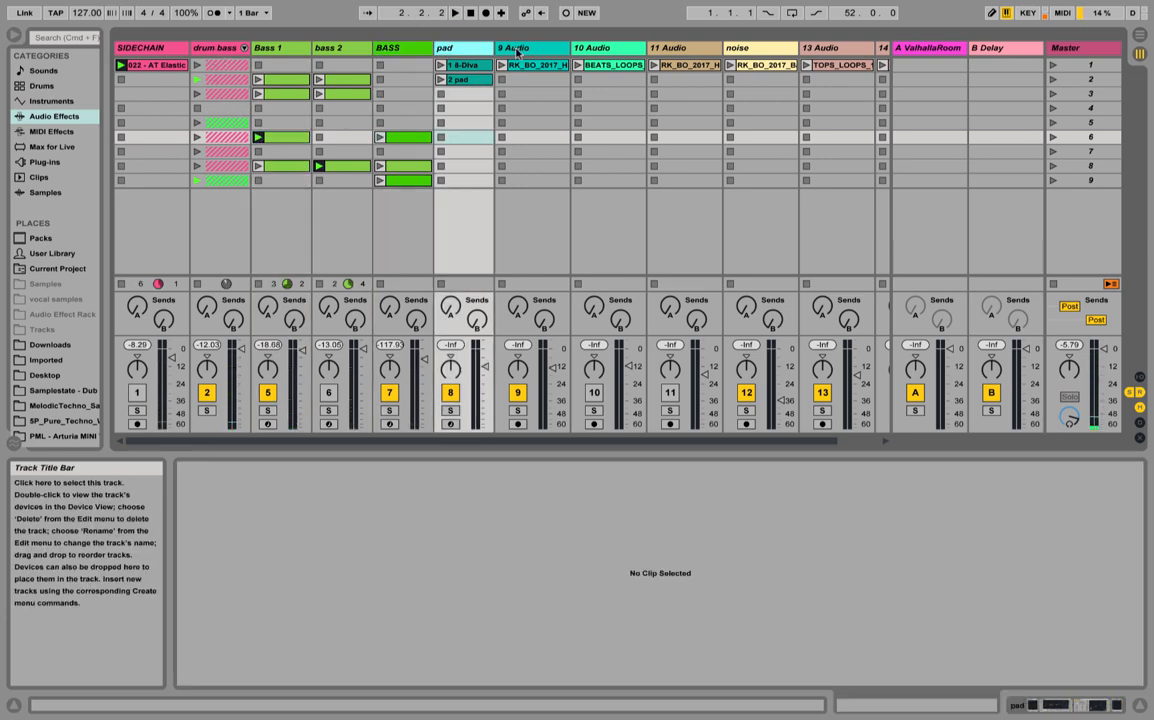
left_click(512, 48)
left_click(536, 66)
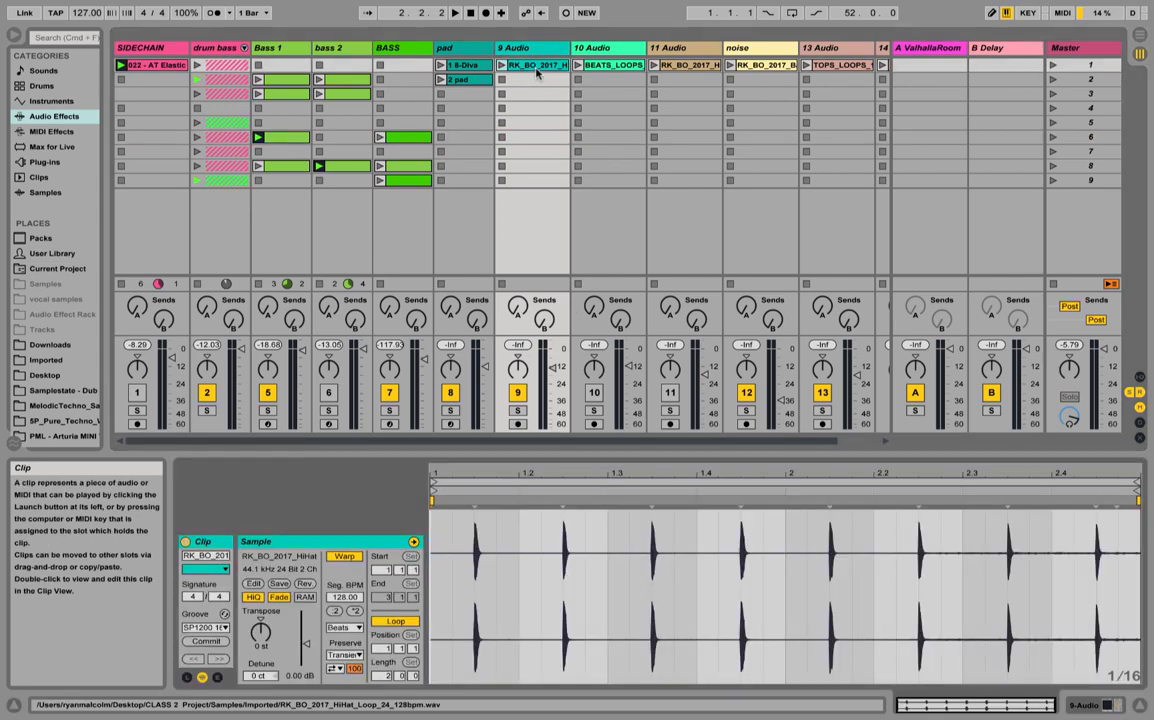
left_click(502, 66)
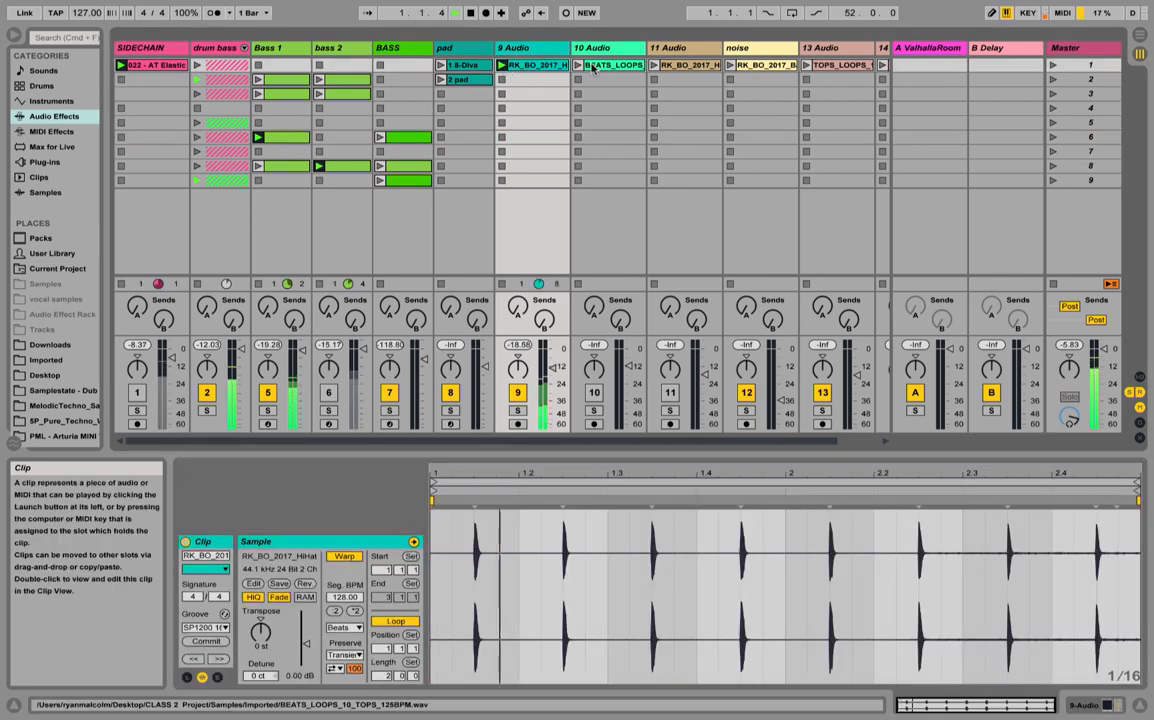
left_click(596, 394)
left_click(578, 65)
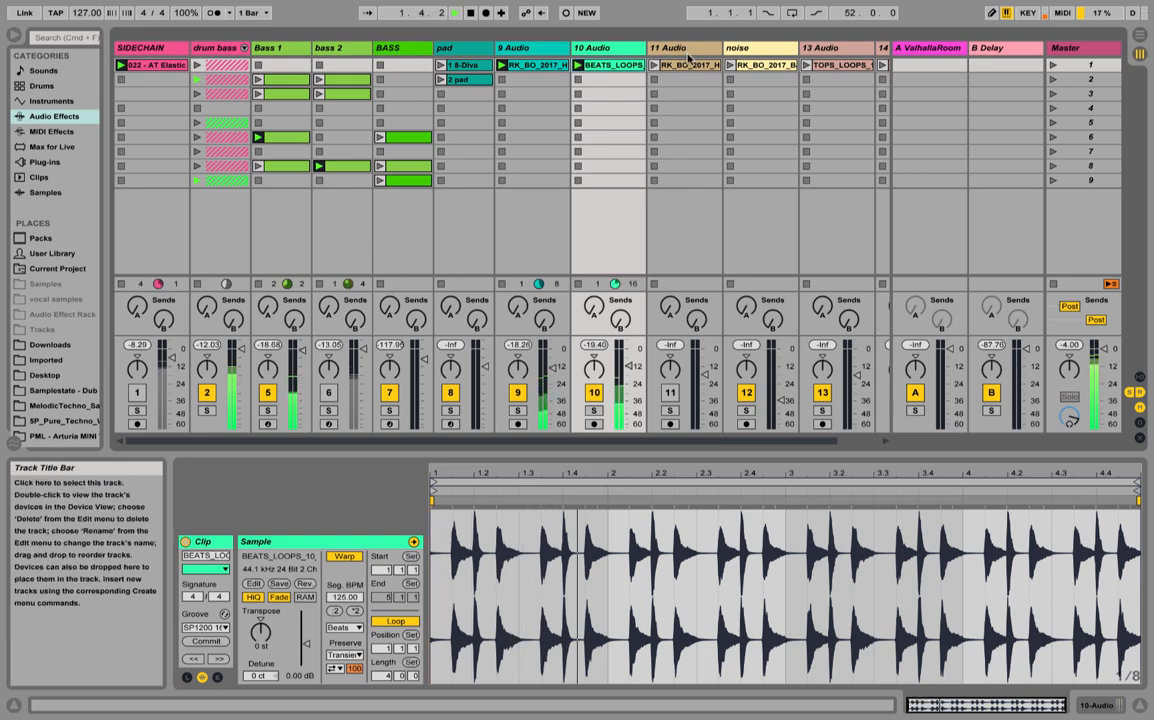
Activate 11 Audio, launch the TOPS_LOOPS_04 clip on 14 Audio, and view the noise and 11 Audio loops
left_click(669, 392)
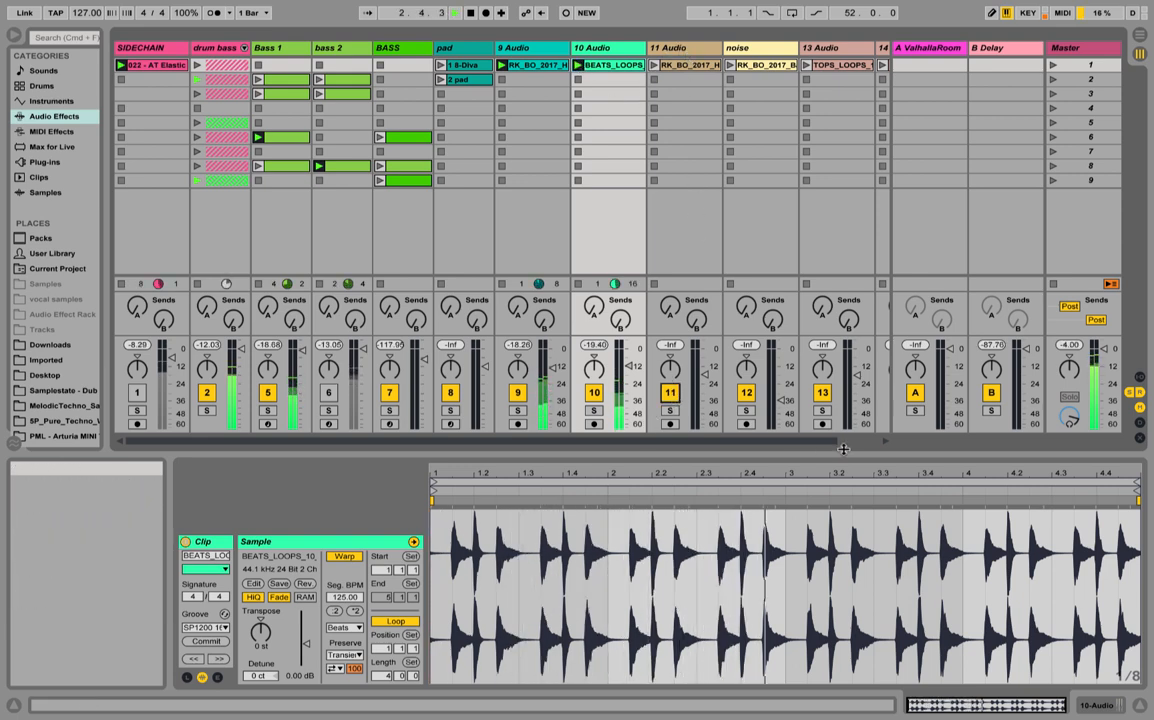
scroll(700, 230, "right", 1)
left_click(712, 65)
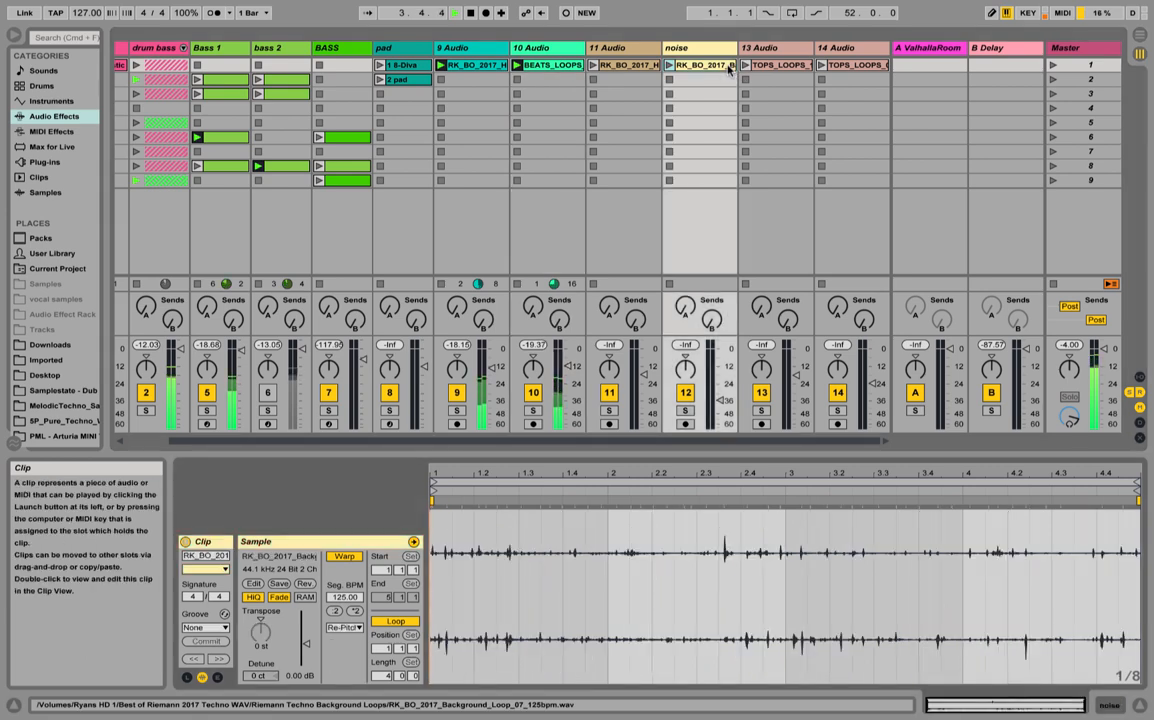
left_click(853, 79)
left_click(835, 65)
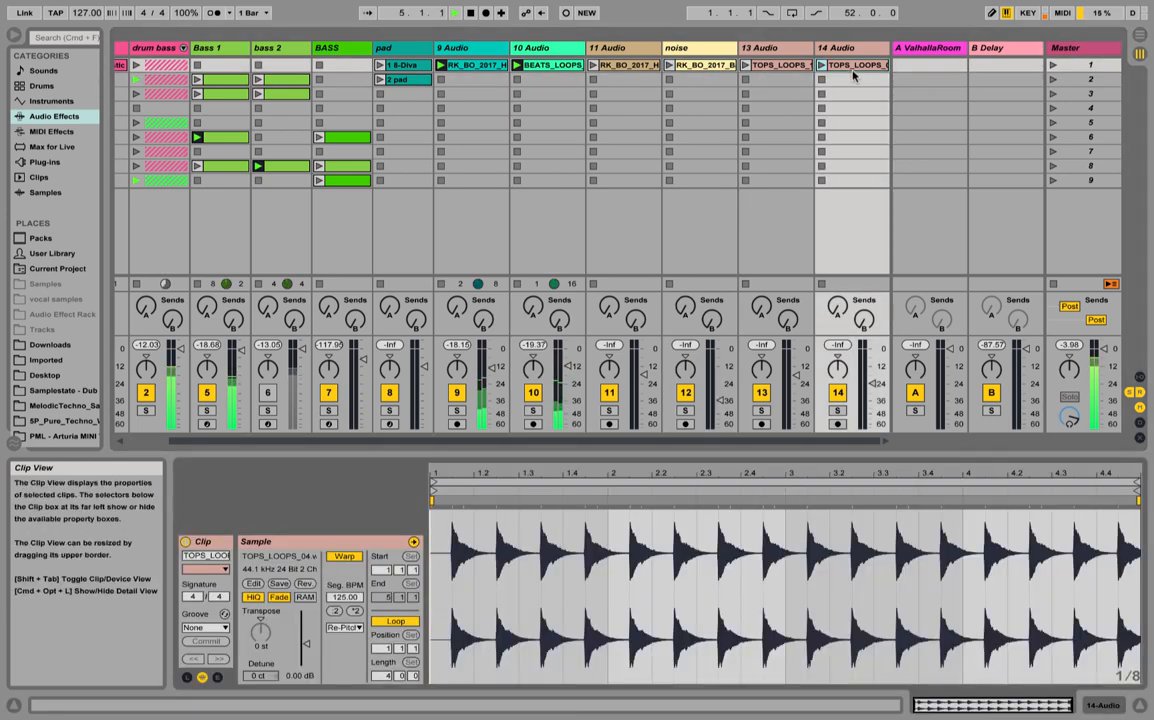
left_click(820, 65)
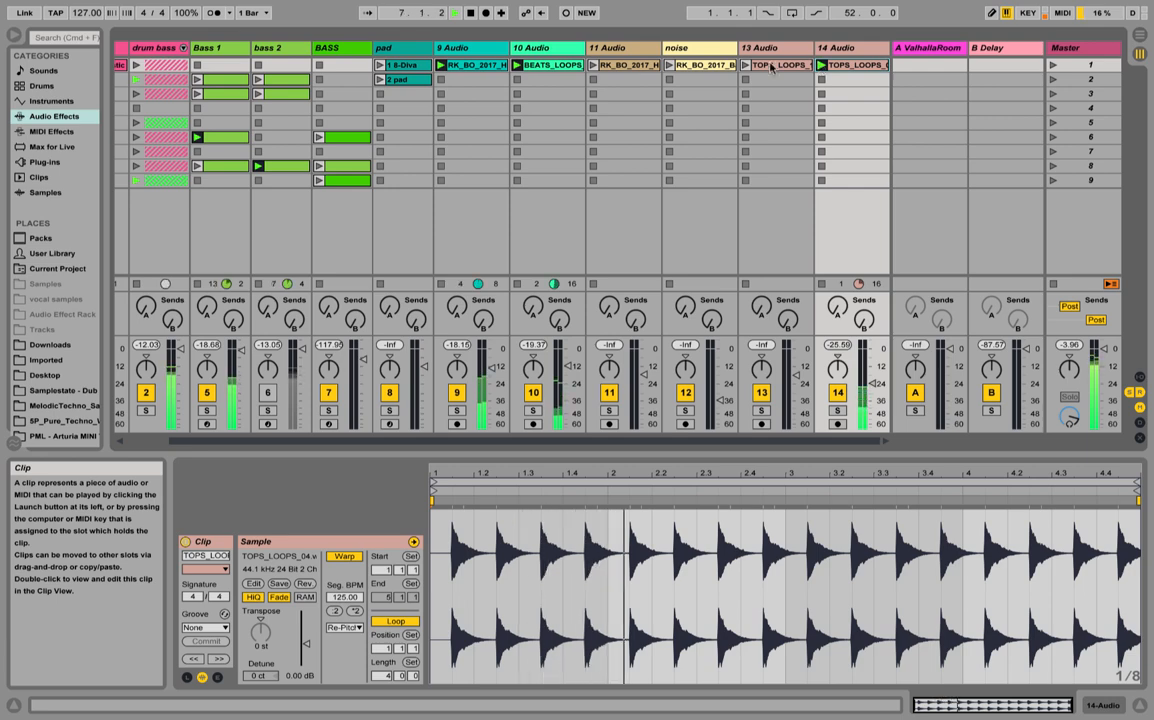
left_click(628, 65)
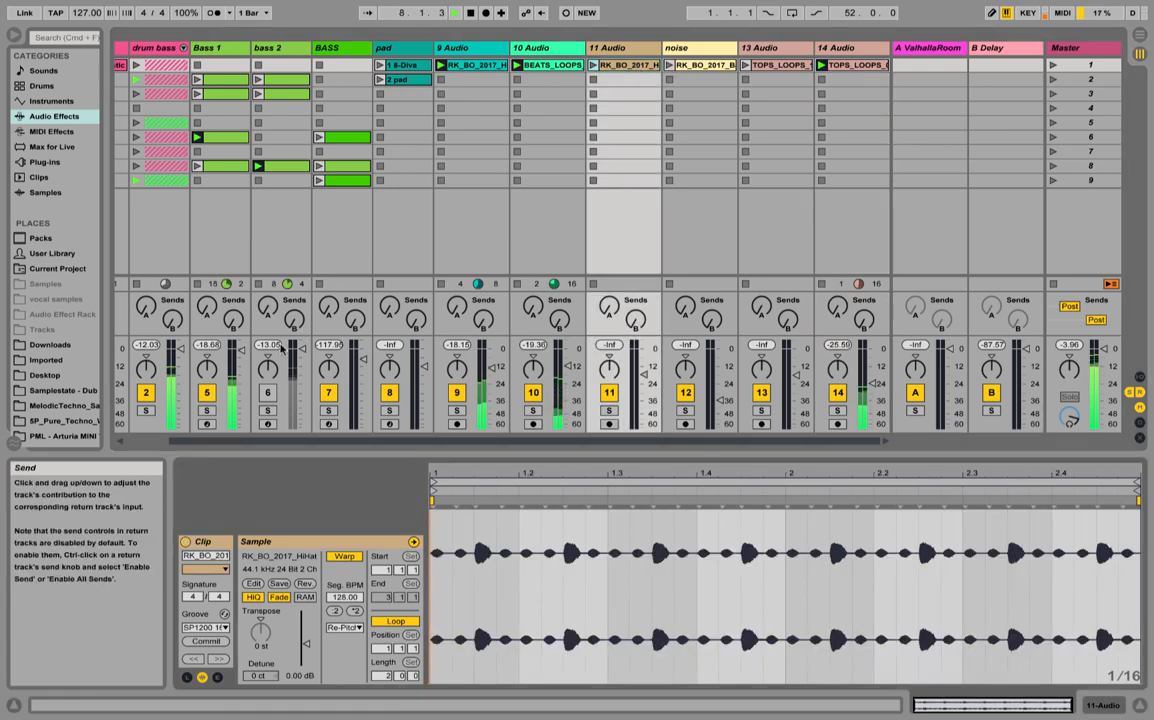
Deactivate Bass 1 and activate bass 2 to compare it with the drum bass and percussion loops
left_click(207, 393)
left_click(268, 394)
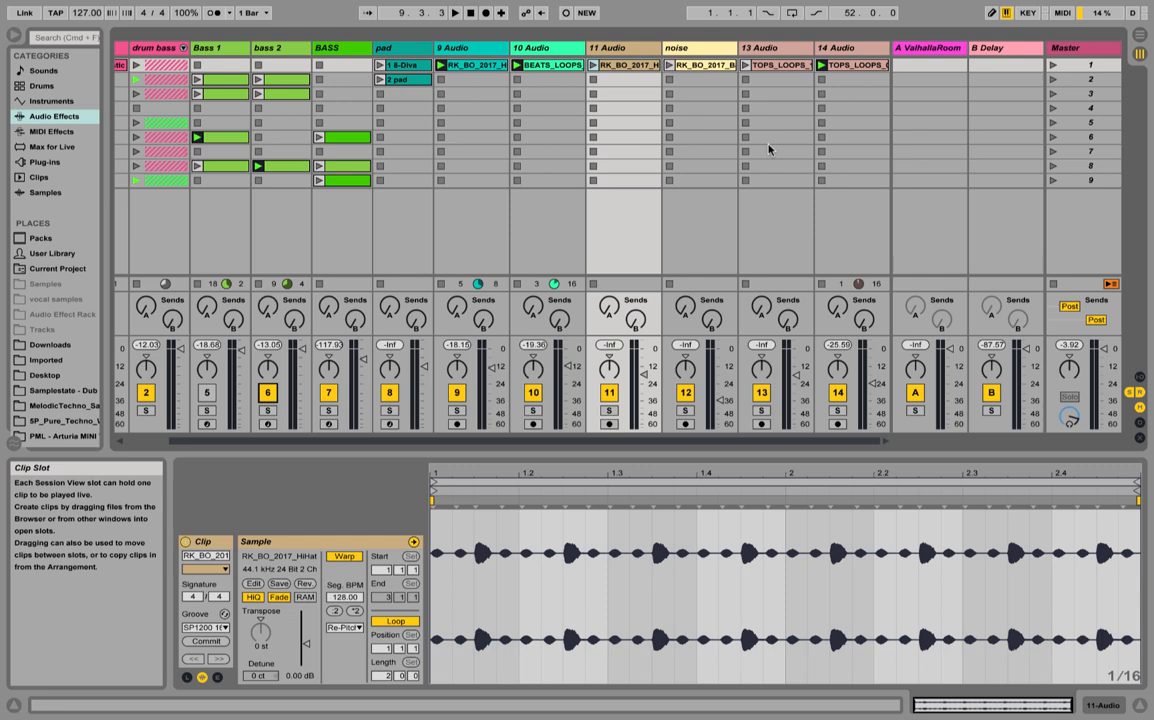
mouse_move(767, 3)
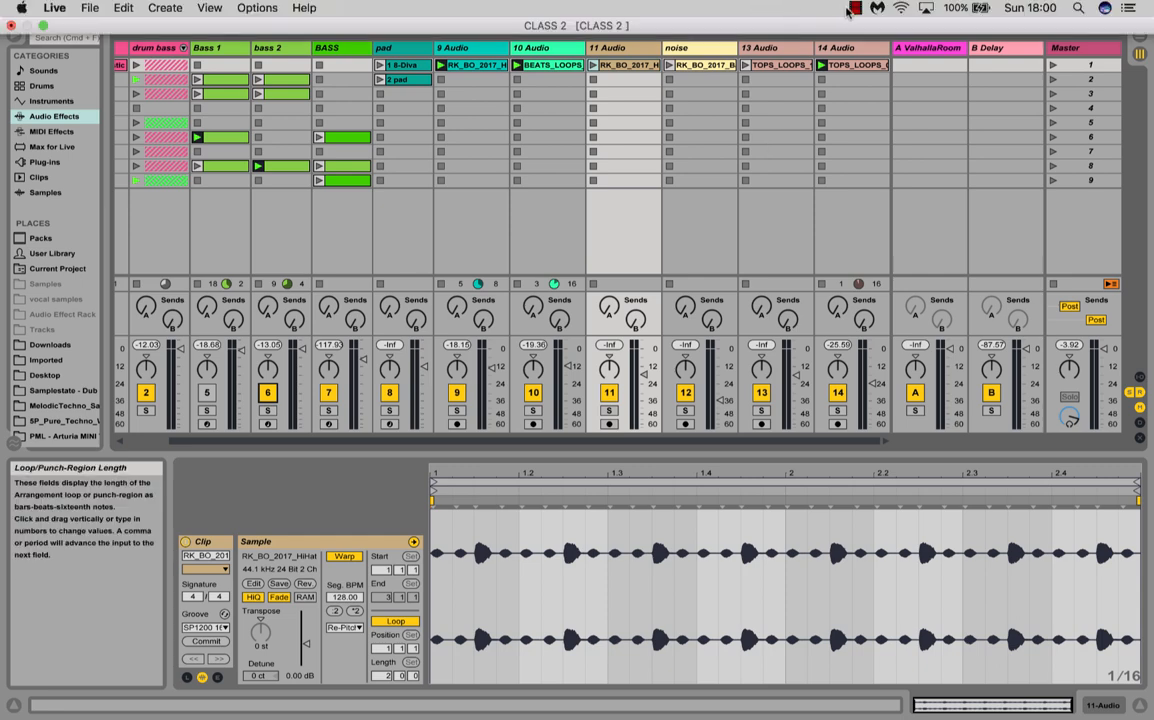